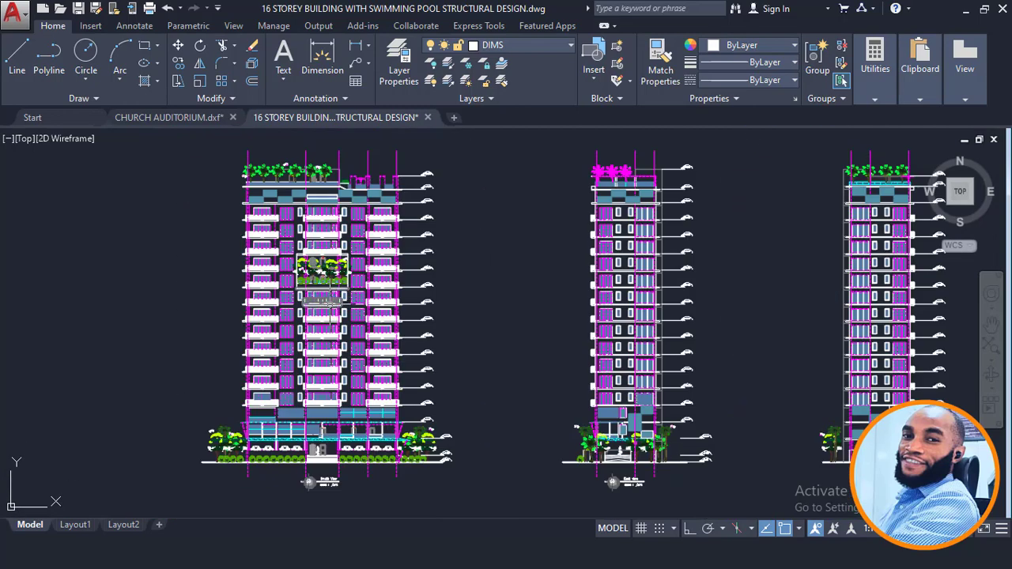
# Examine the 16-storey building's south and east elevations and its ground-floor and first-floor architectural plans
pyautogui.scroll(3, 321, 300)
pyautogui.scroll(-3, 320, 300)
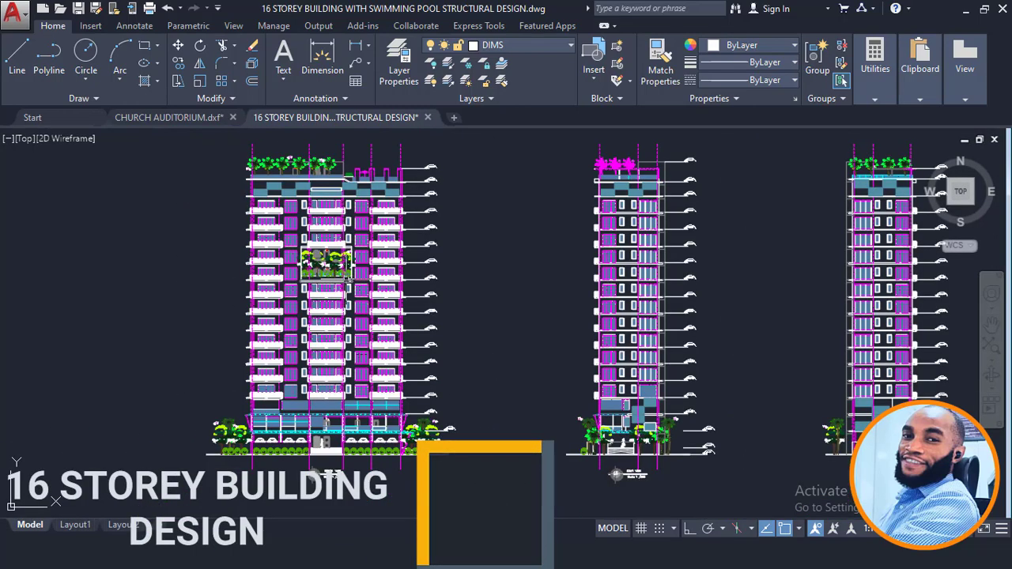
pyautogui.scroll(3, 330, 280)
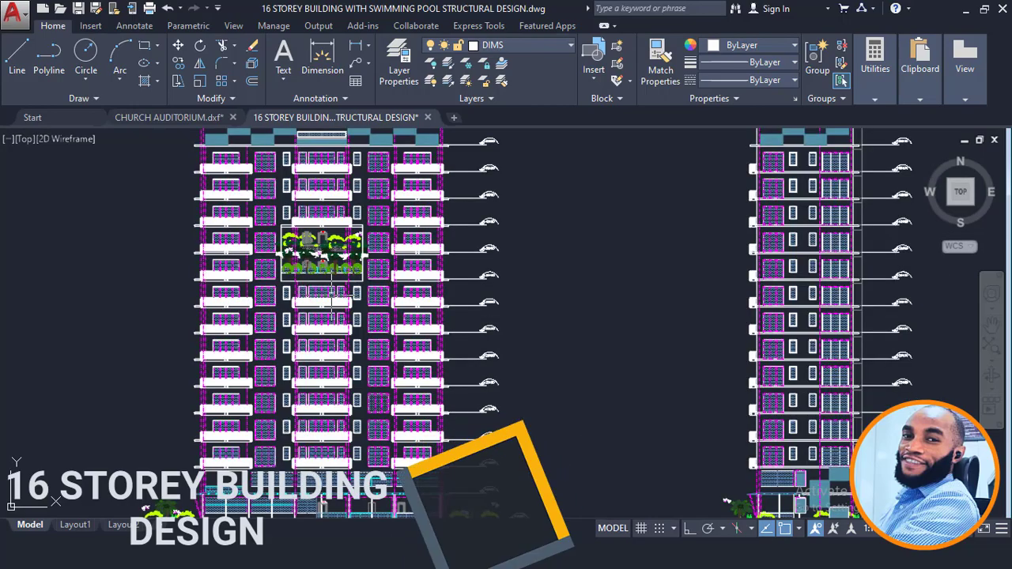
pyautogui.scroll(-2, 368, 284)
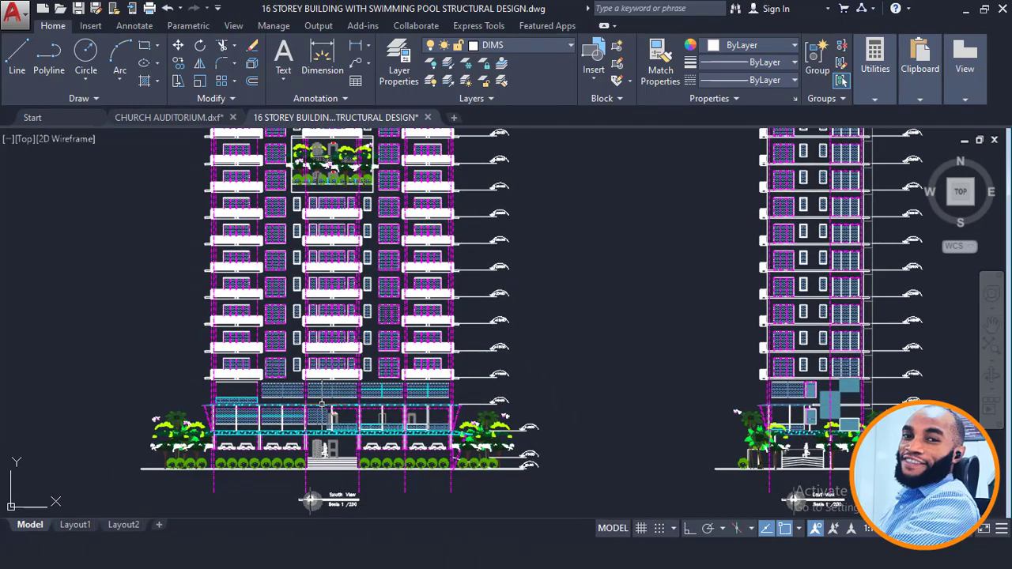
pyautogui.scroll(-3, 368, 284)
pyautogui.scroll(-2, 341, 291)
pyautogui.moveTo(632, 206)
pyautogui.mouseDown(button='middle')
pyautogui.moveTo(483, 271)
pyautogui.moveTo(509, 362)
pyautogui.mouseUp(button='middle')
pyautogui.scroll(-1, 483, 271)
pyautogui.scroll(4, 505, 280)
pyautogui.scroll(2, 508, 283)
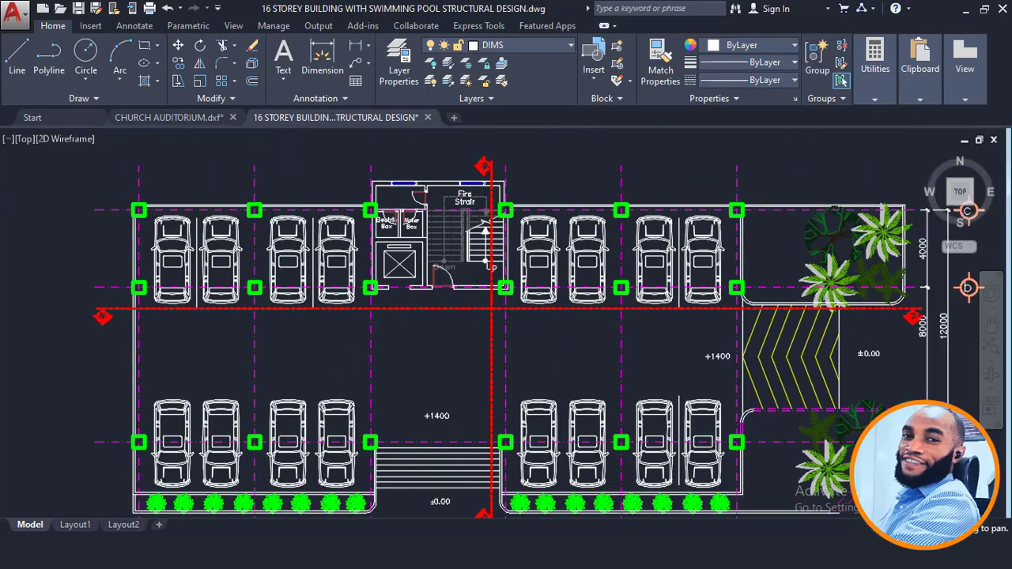
pyautogui.scroll(-1, 447, 158)
pyautogui.moveTo(447, 158); pyautogui.dragTo(447, 332, button='middle')
pyautogui.moveTo(456, 229); pyautogui.dragTo(438, 429, button='middle')
pyautogui.scroll(2, 419, 295)
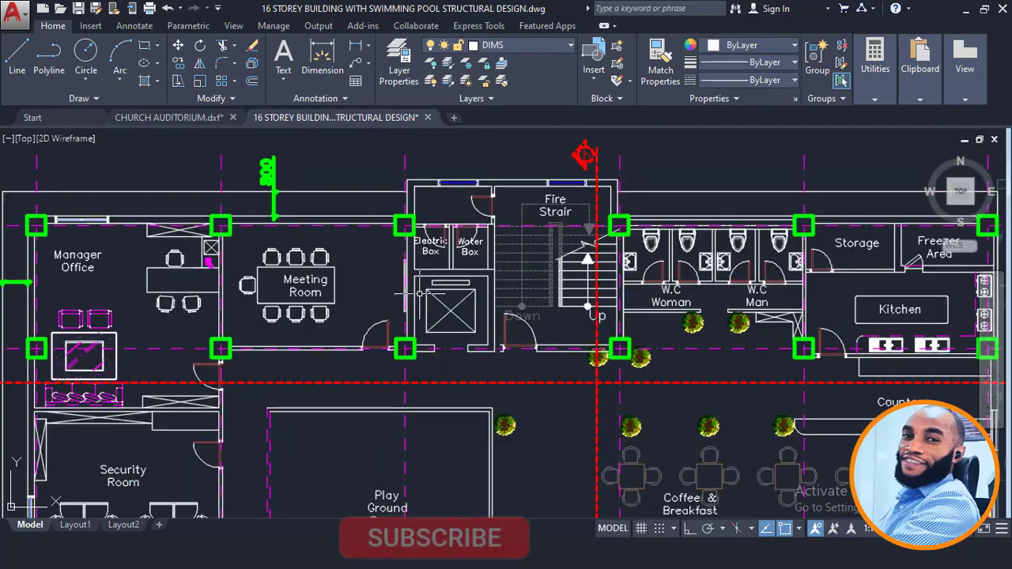
# Examine the first-floor structural layout, including its columns, beams, lift core and stair opening
pyautogui.scroll(-2, 448, 278)
pyautogui.scroll(-3, 492, 263)
pyautogui.moveTo(340, 253); pyautogui.dragTo(678, 264, button='middle')
pyautogui.scroll(-2, 300, 343)
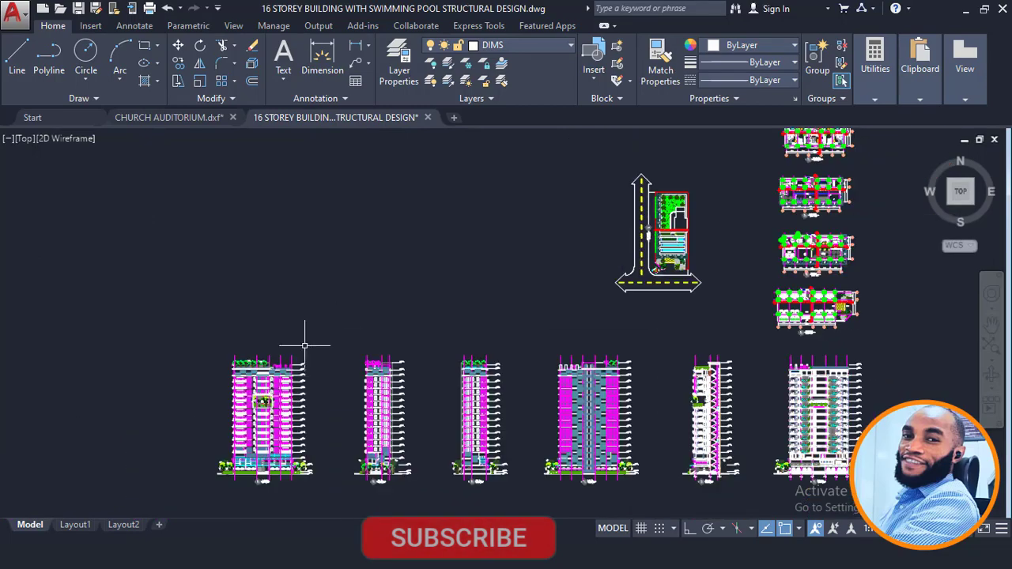
pyautogui.scroll(-2, 498, 305)
pyautogui.scroll(-2, 437, 303)
pyautogui.scroll(15, 348, 308)
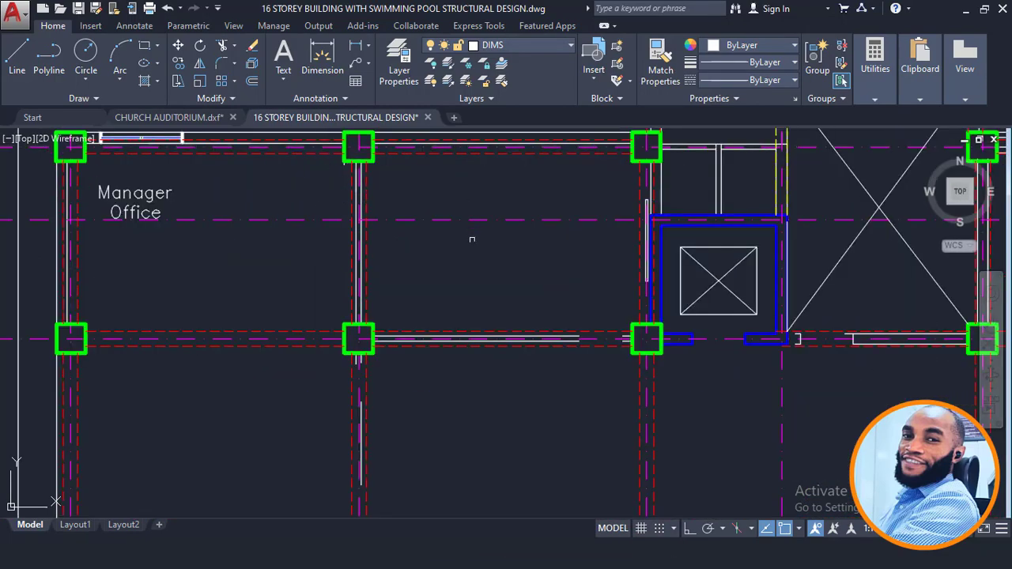
pyautogui.scroll(-4, 402, 285)
pyautogui.moveTo(403, 285); pyautogui.dragTo(330, 296, button='middle')
pyautogui.scroll(2, 372, 226)
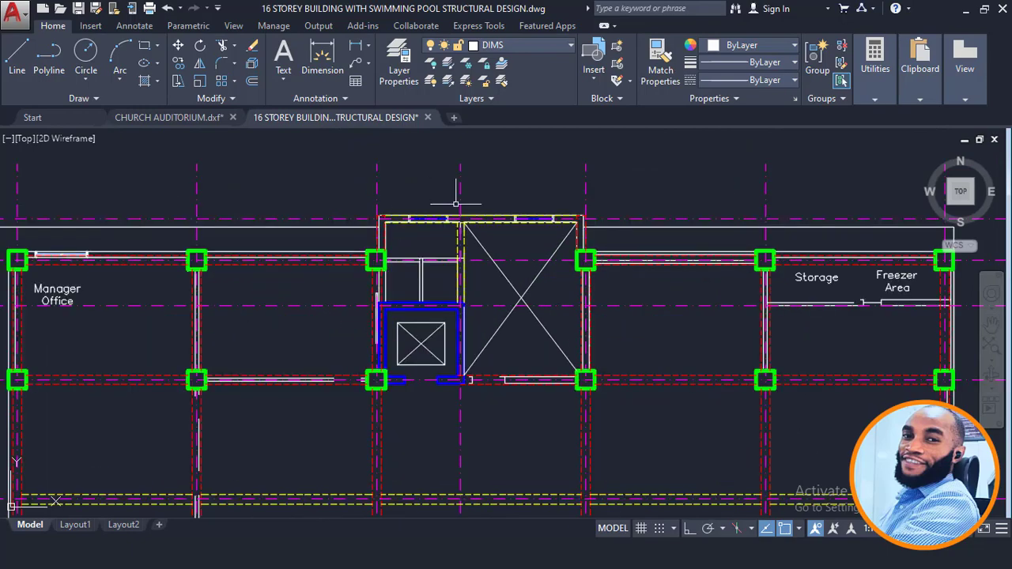
pyautogui.moveTo(447, 204); pyautogui.dragTo(379, 201, button='middle')
pyautogui.scroll(-3, 379, 201)
pyautogui.scroll(3, 380, 200)
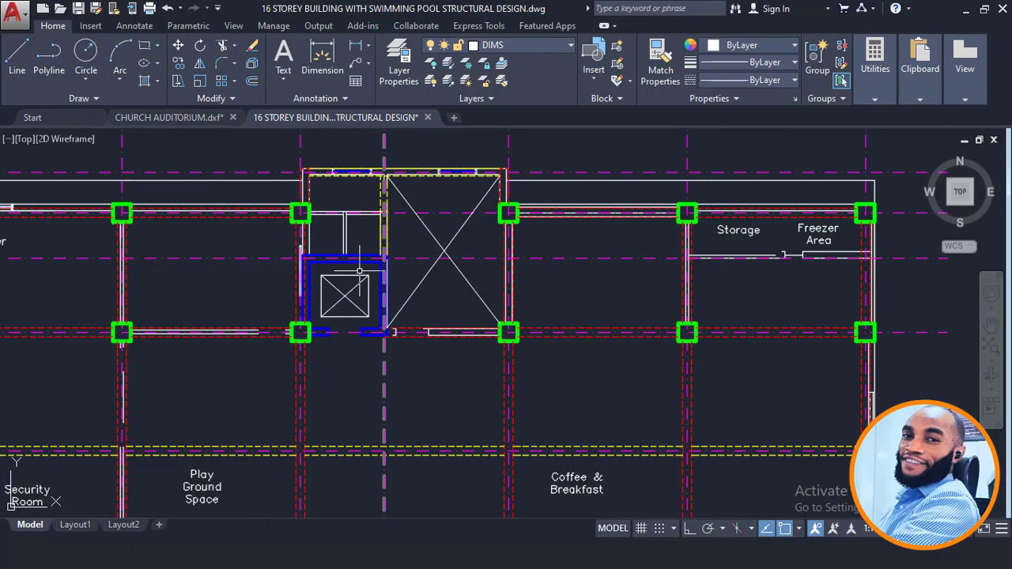
pyautogui.scroll(-3, 385, 202)
pyautogui.scroll(-2, 500, 244)
pyautogui.moveTo(640, 260); pyautogui.dragTo(407, 287, button='middle')
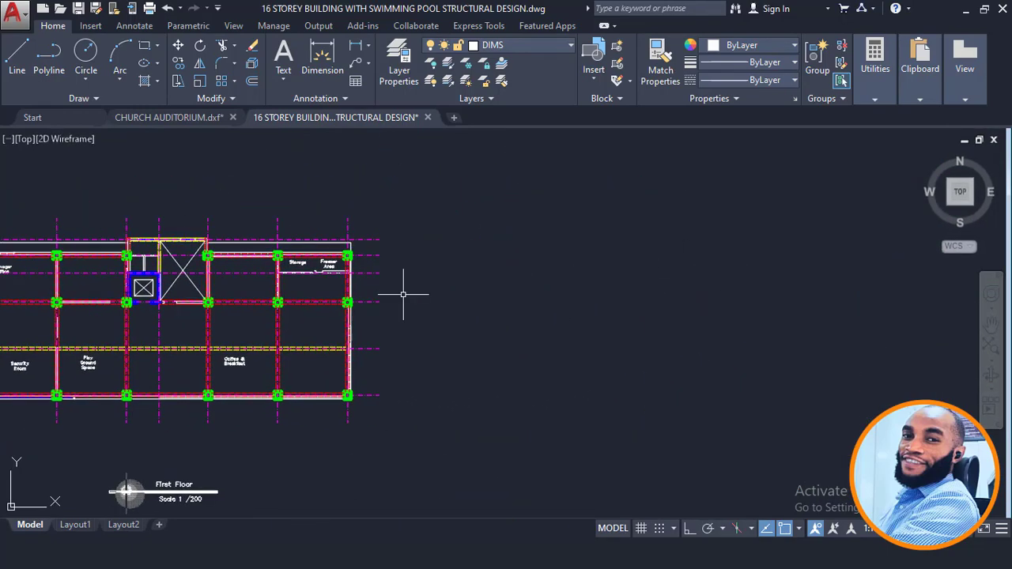
# Examine the north elevation and the two full-height building sections, including the stair, storeys and planted terrace
pyautogui.scroll(-4, 407, 286)
pyautogui.moveTo(712, 282)
pyautogui.mouseDown(button='middle')
pyautogui.moveTo(377, 307)
pyautogui.moveTo(727, 273)
pyautogui.moveTo(389, 280)
pyautogui.mouseUp(button='middle')
pyautogui.scroll(-2, 734, 262)
pyautogui.scroll(4, 830, 351)
pyautogui.moveTo(884, 378); pyautogui.dragTo(597, 296, button='middle')
pyautogui.scroll(2, 508, 288)
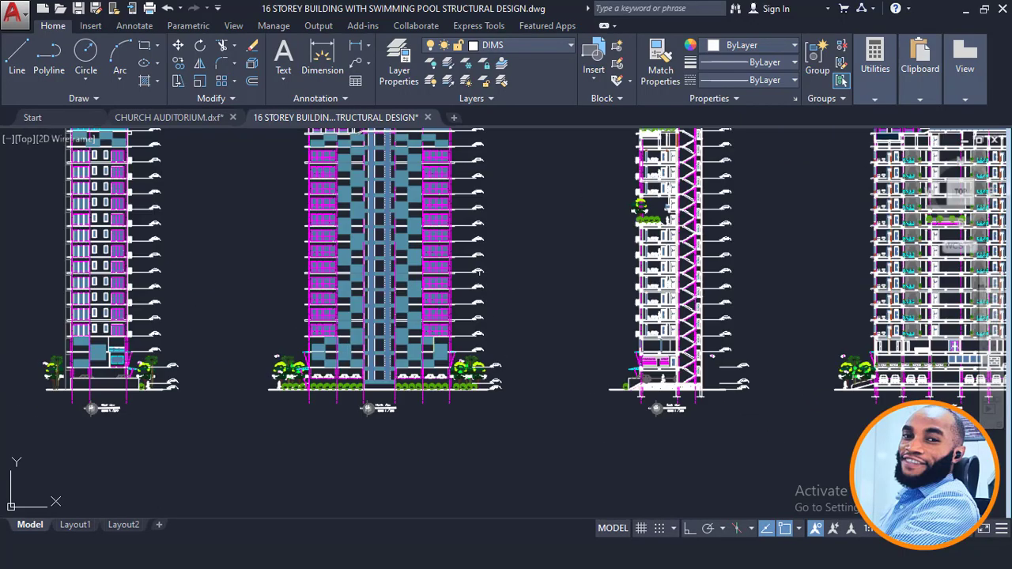
pyautogui.moveTo(465, 271); pyautogui.dragTo(437, 306, button='middle')
pyautogui.moveTo(692, 322); pyautogui.dragTo(435, 318, button='middle')
pyautogui.scroll(2, 609, 327)
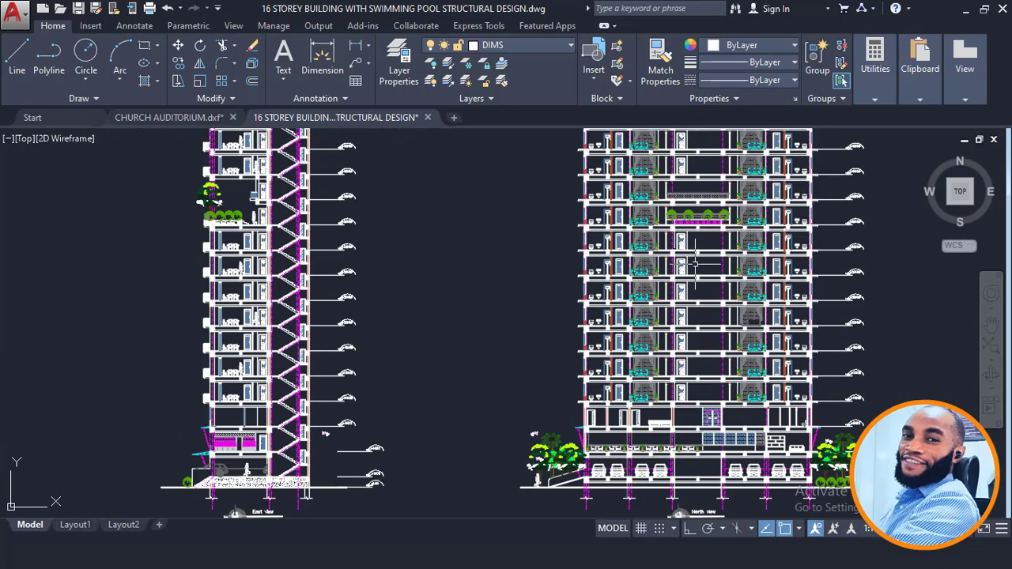
pyautogui.moveTo(611, 196); pyautogui.dragTo(514, 213, button='middle')
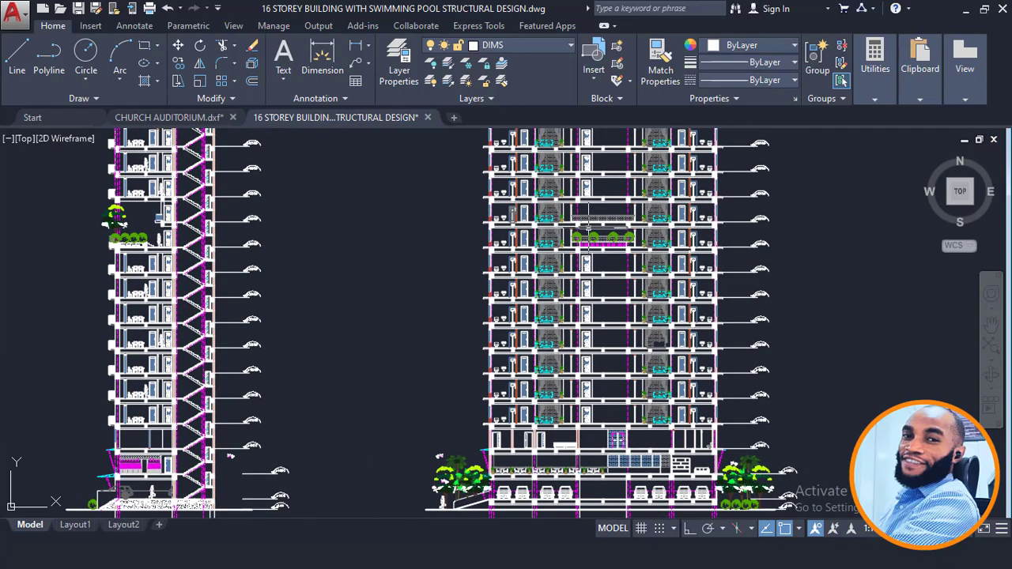
pyautogui.scroll(-2, 589, 227)
pyautogui.moveTo(534, 258); pyautogui.dragTo(512, 290, button='middle')
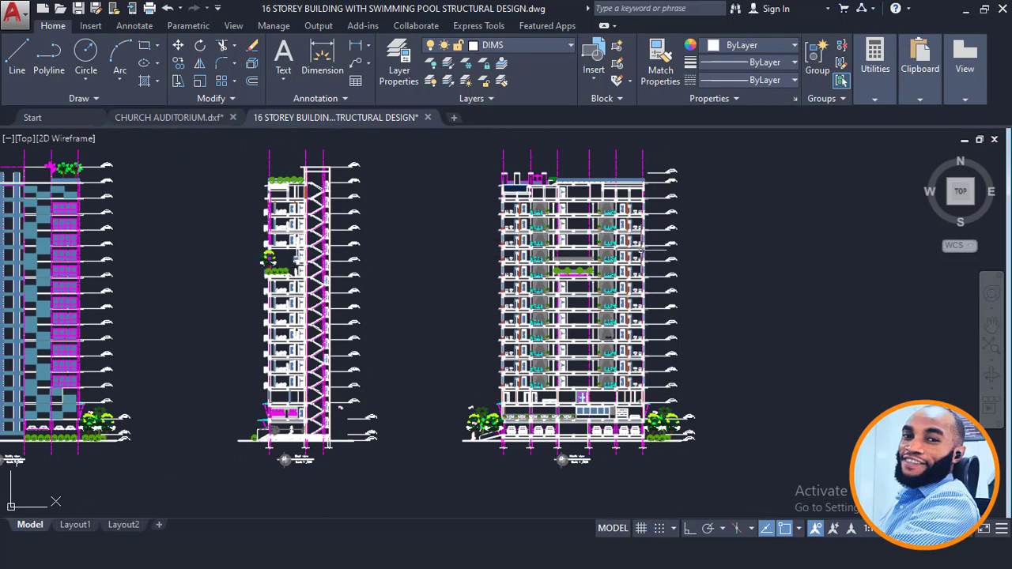
pyautogui.scroll(2, 649, 251)
pyautogui.moveTo(650, 251); pyautogui.dragTo(601, 231, button='middle')
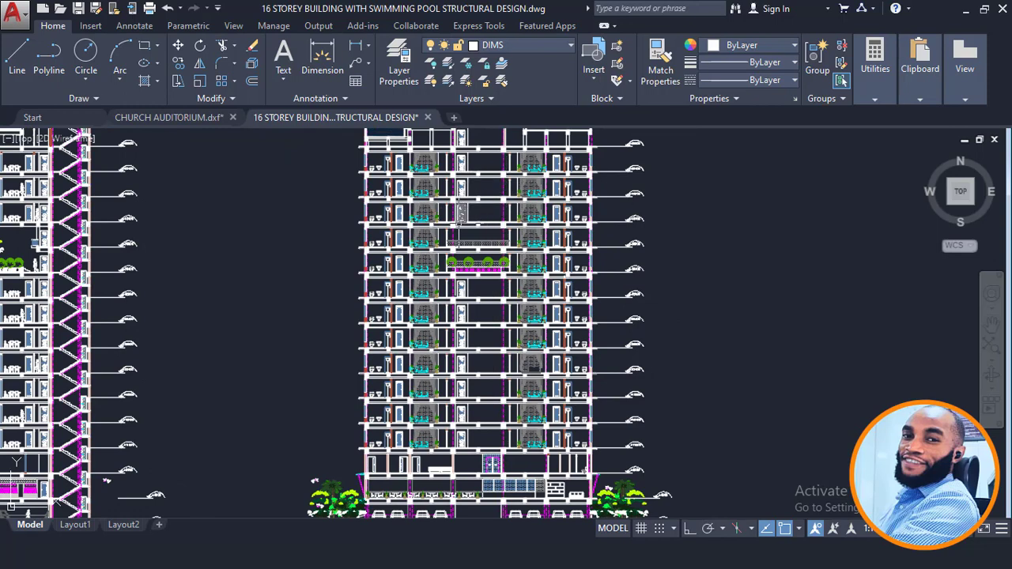
pyautogui.scroll(-2, 486, 197)
pyautogui.moveTo(490, 202); pyautogui.dragTo(462, 230, button='middle')
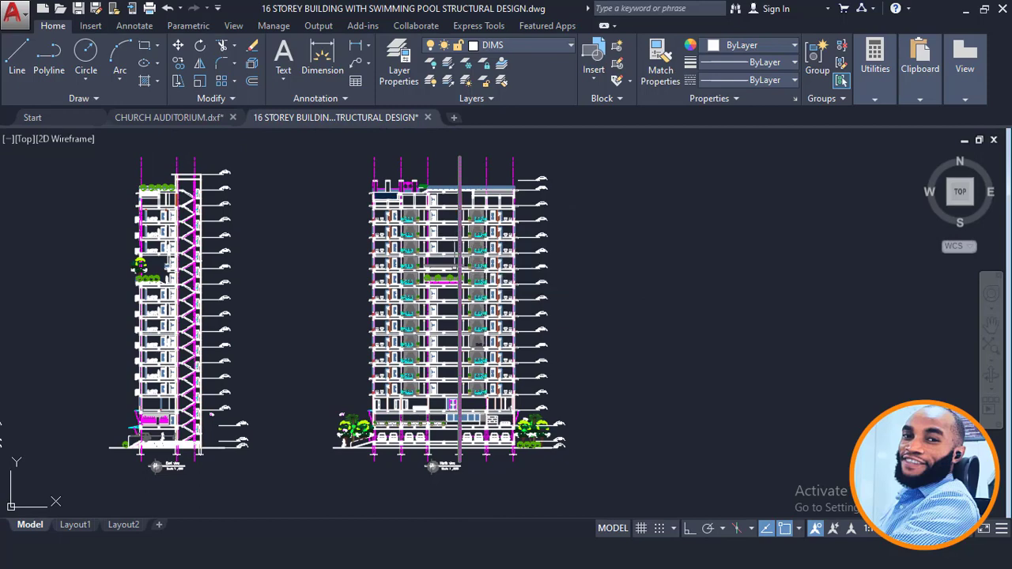
pyautogui.scroll(1, 453, 273)
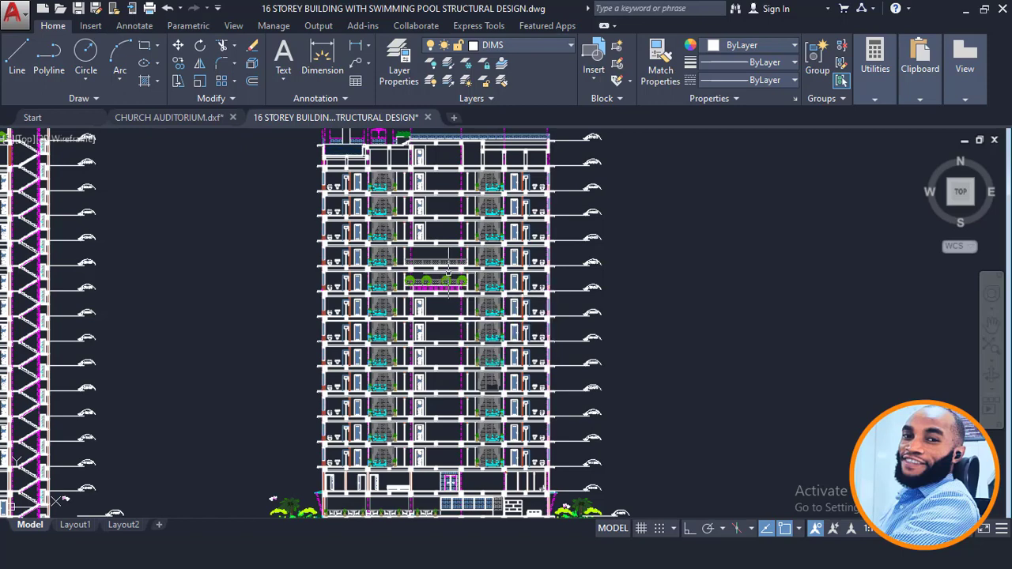
pyautogui.scroll(-2, 449, 272)
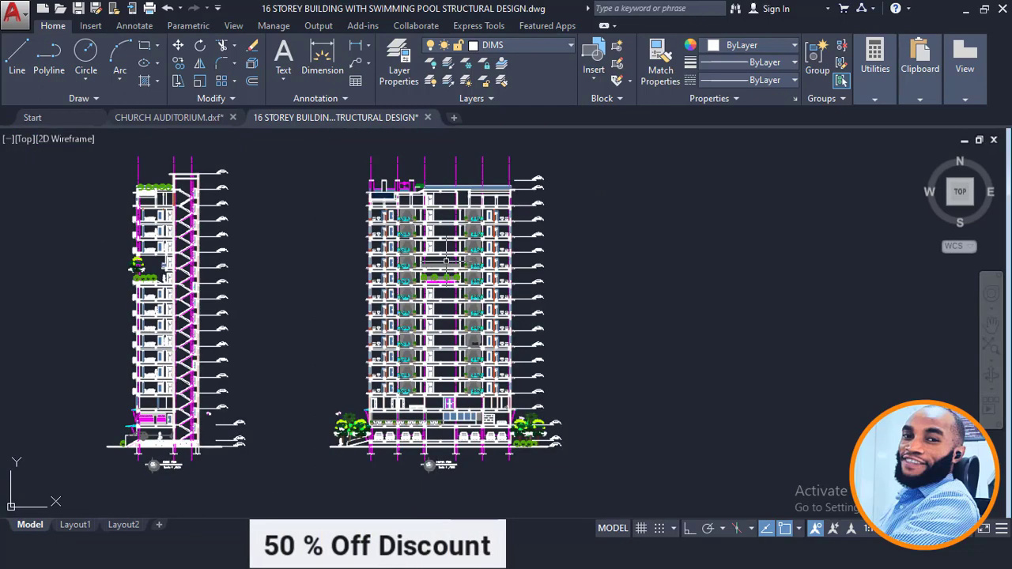
pyautogui.scroll(-2, 447, 261)
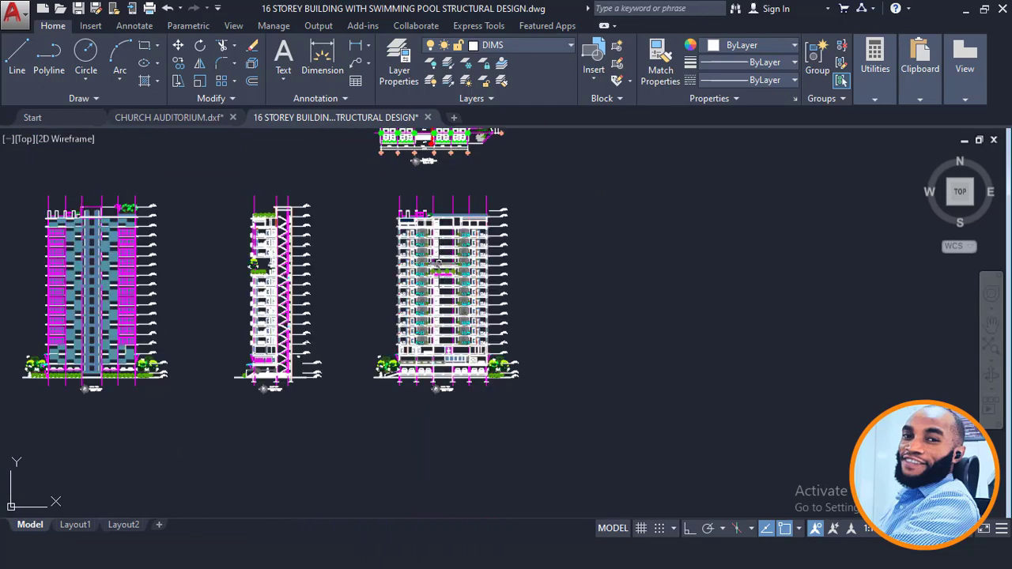
pyautogui.moveTo(410, 250); pyautogui.dragTo(554, 268, button='middle')
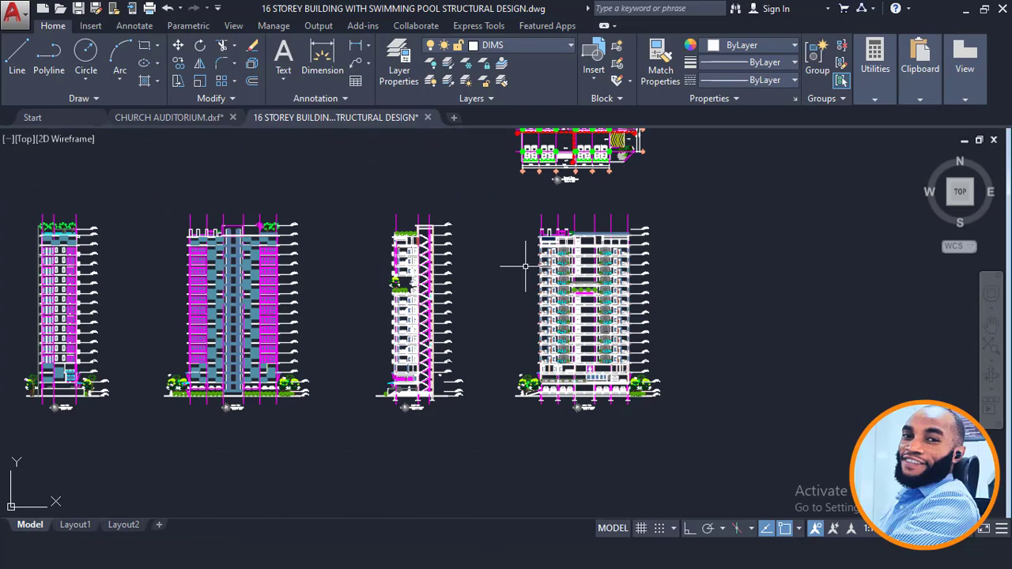
# Examine the ground-floor parking plan with its column grid, stair and lift core, ramp and dimensions
pyautogui.scroll(-2, 524, 267)
pyautogui.moveTo(500, 253); pyautogui.dragTo(501, 324, button='middle')
pyautogui.scroll(4, 562, 271)
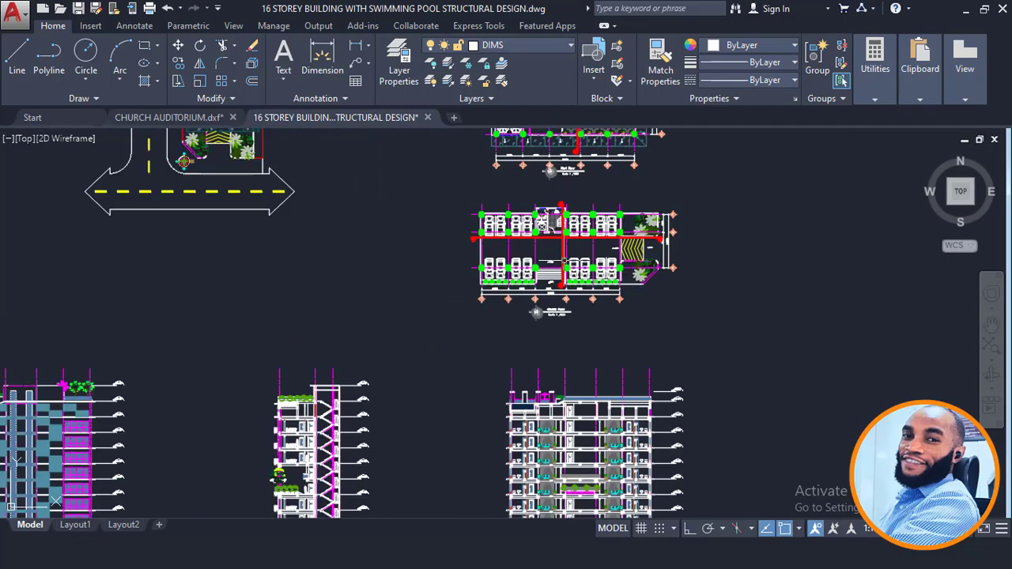
pyautogui.scroll(-2, 567, 261)
pyautogui.scroll(2, 577, 200)
pyautogui.scroll(2, 554, 239)
pyautogui.moveTo(553, 237); pyautogui.dragTo(499, 256, button='middle')
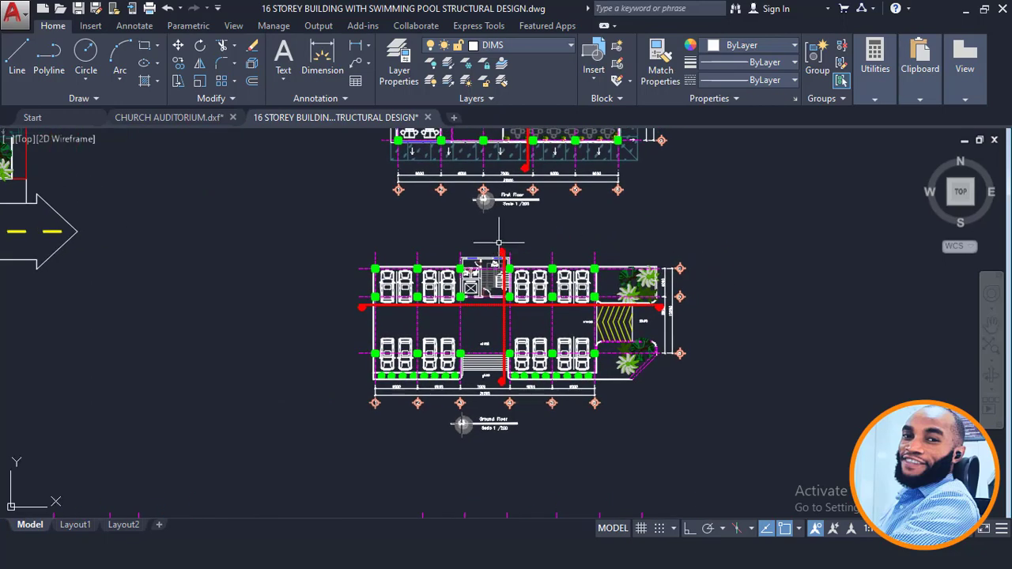
pyautogui.scroll(-4, 499, 241)
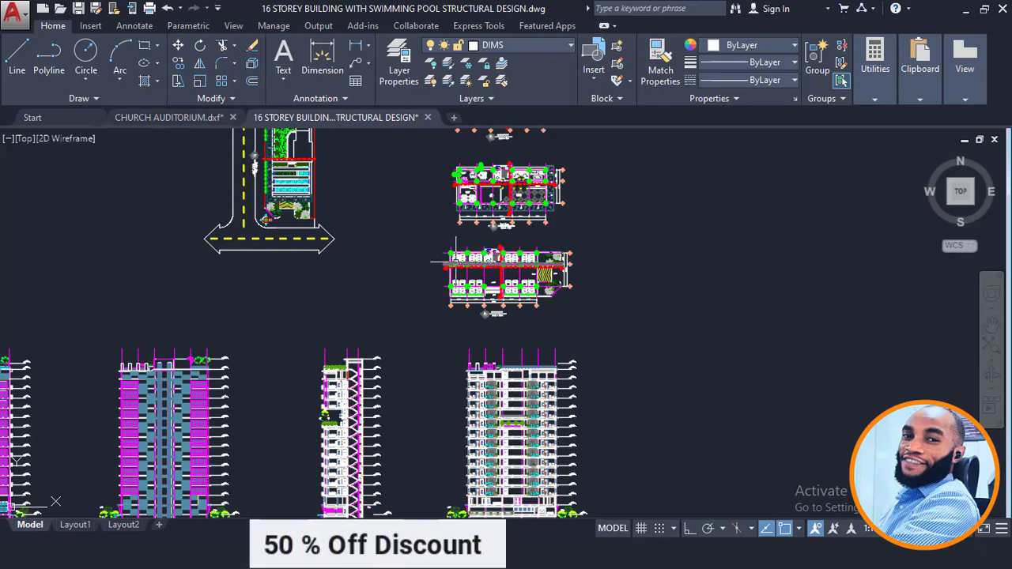
pyautogui.scroll(2, 447, 258)
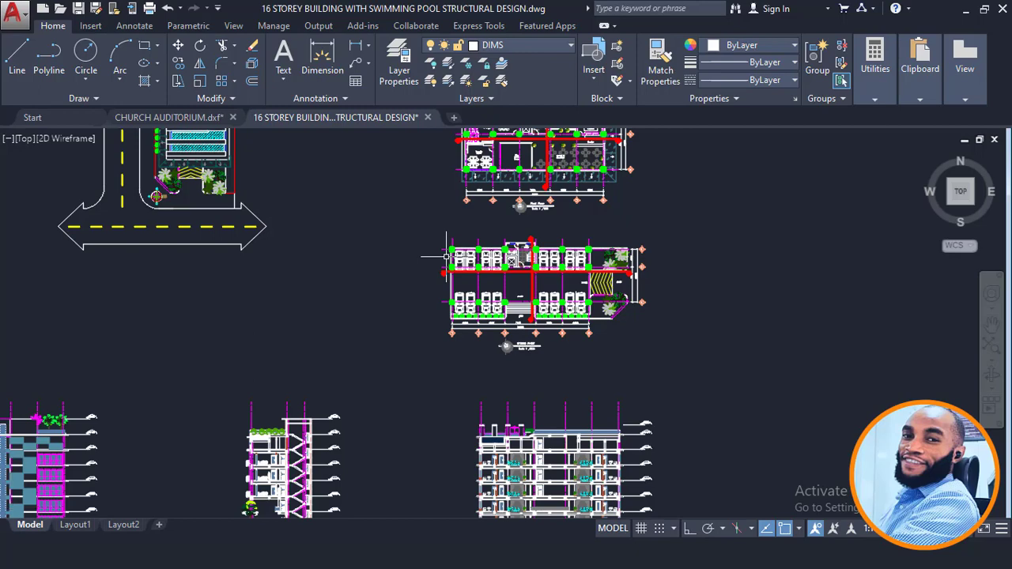
pyautogui.scroll(-2, 447, 257)
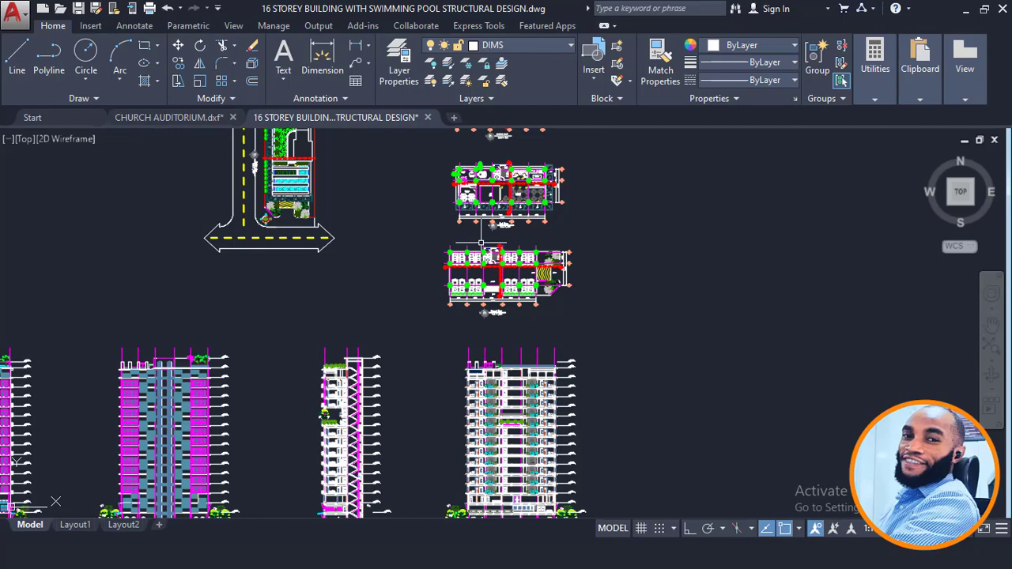
pyautogui.scroll(2, 486, 229)
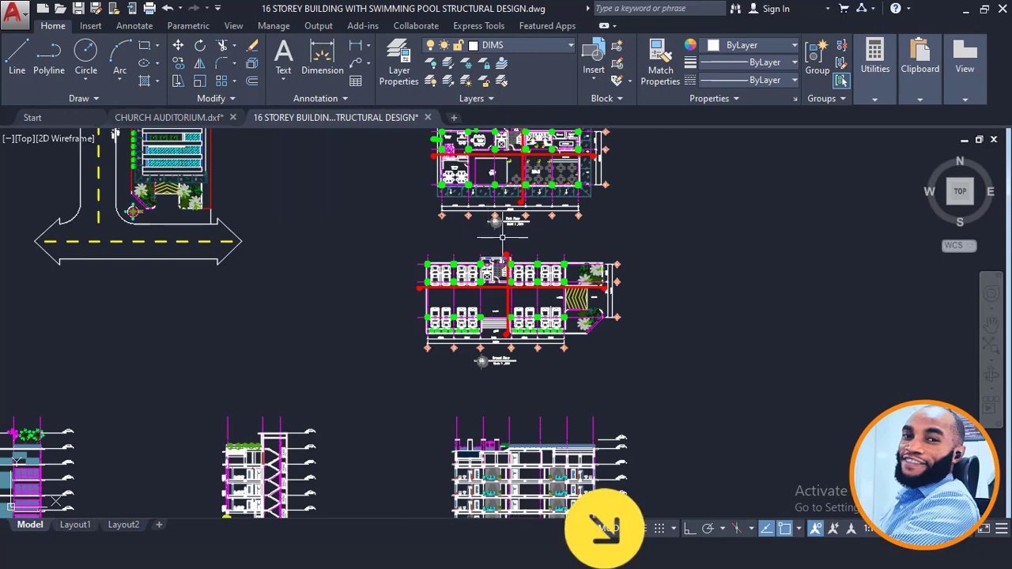
pyautogui.scroll(5, 522, 262)
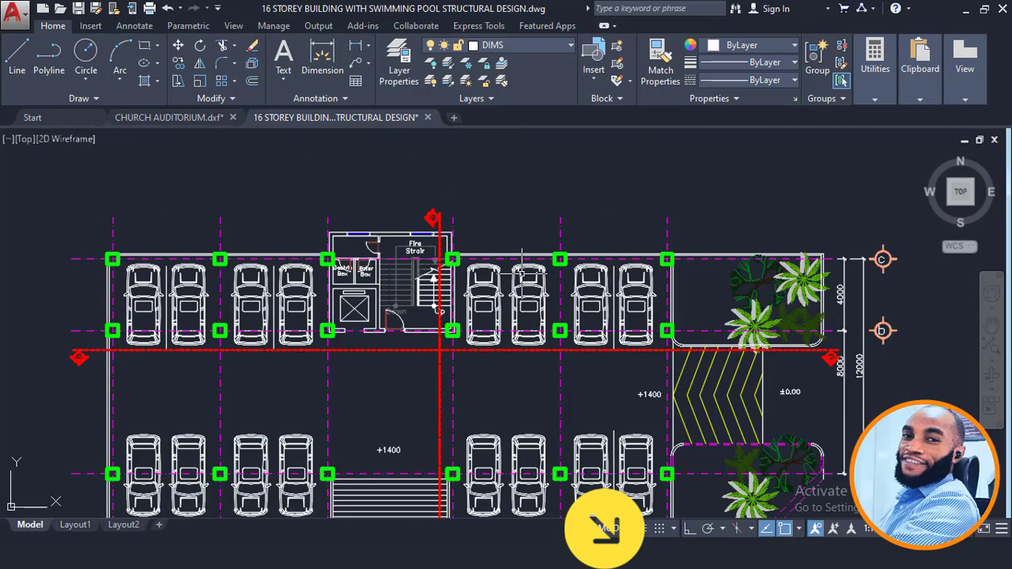
pyautogui.scroll(-2, 522, 268)
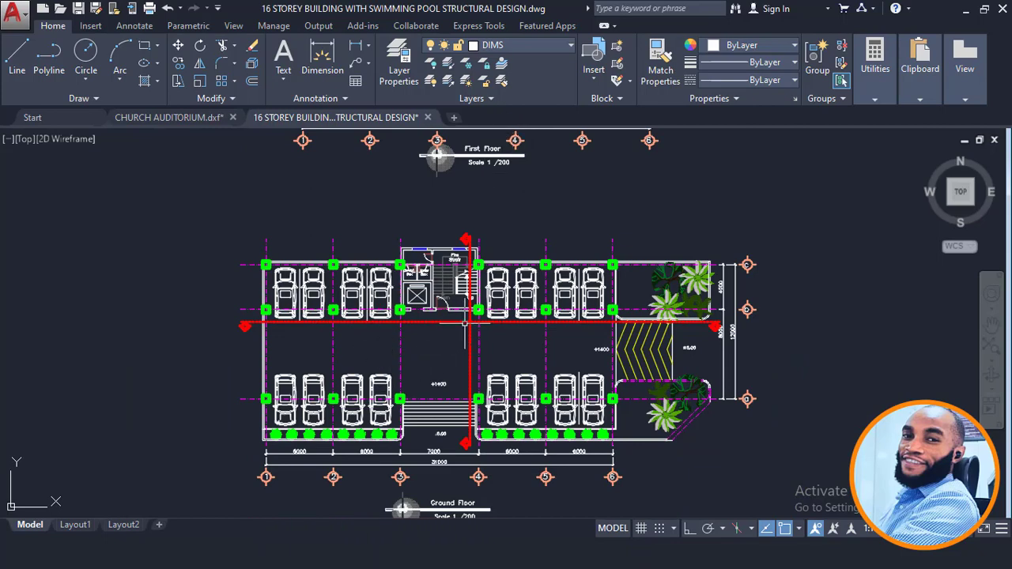
# Switch to the desktop and launch ProtaStructure 2022
pyautogui.press('super+d')
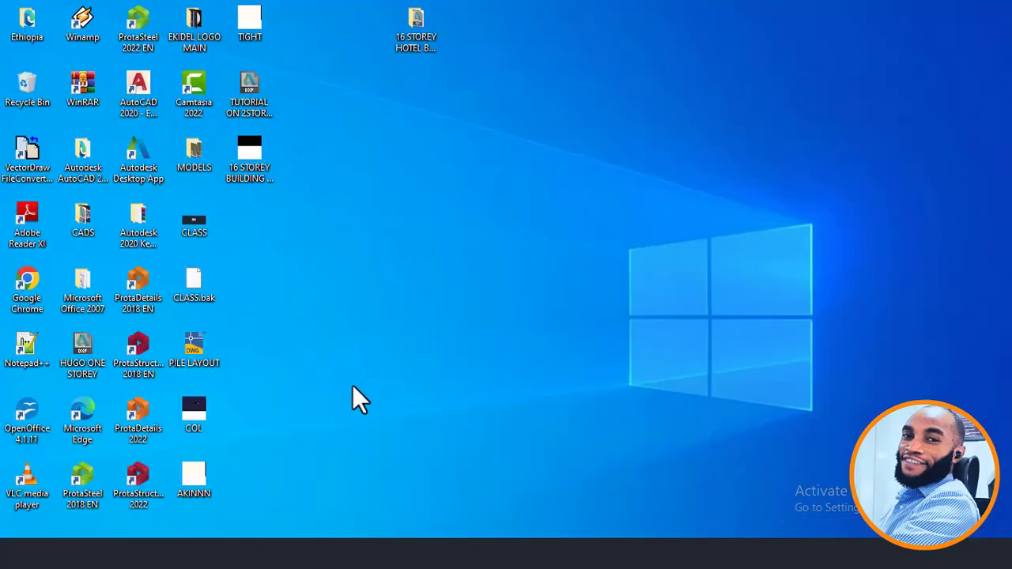
pyautogui.doubleClick(150, 475)
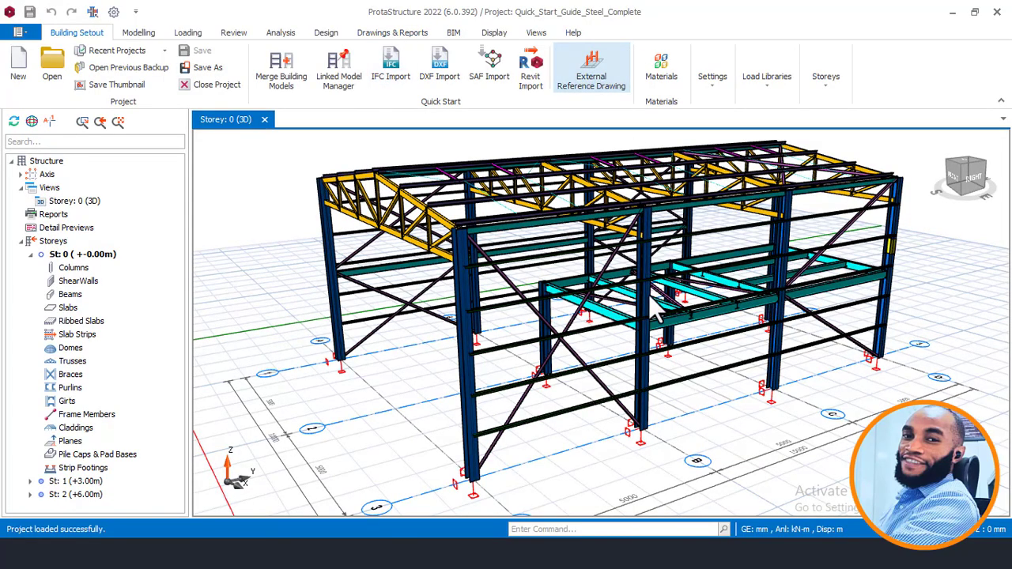
pyautogui.middleClick(437, 369)
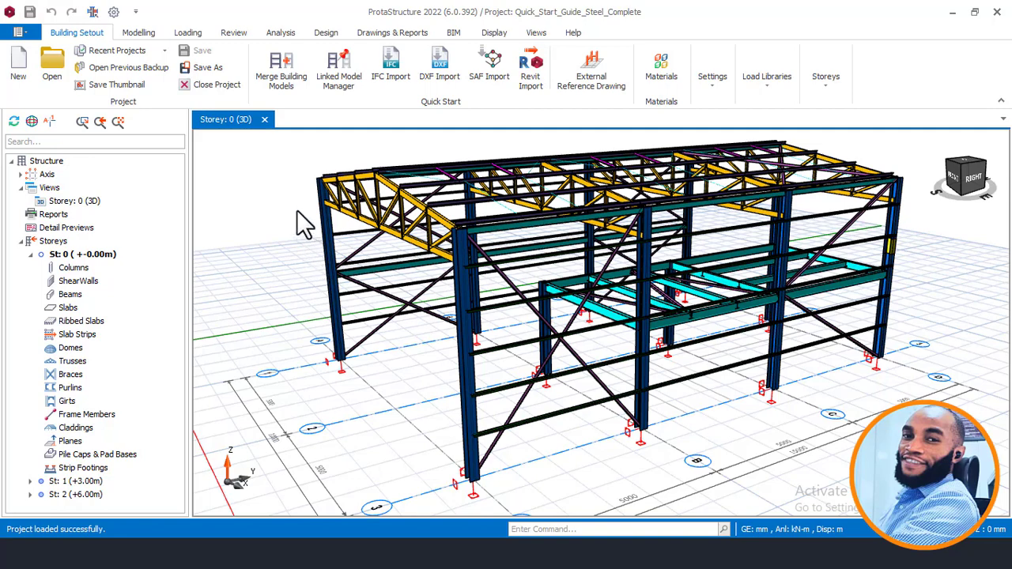
# Start a new project and select the prefilled project code for replacement
pyautogui.click(20, 69)
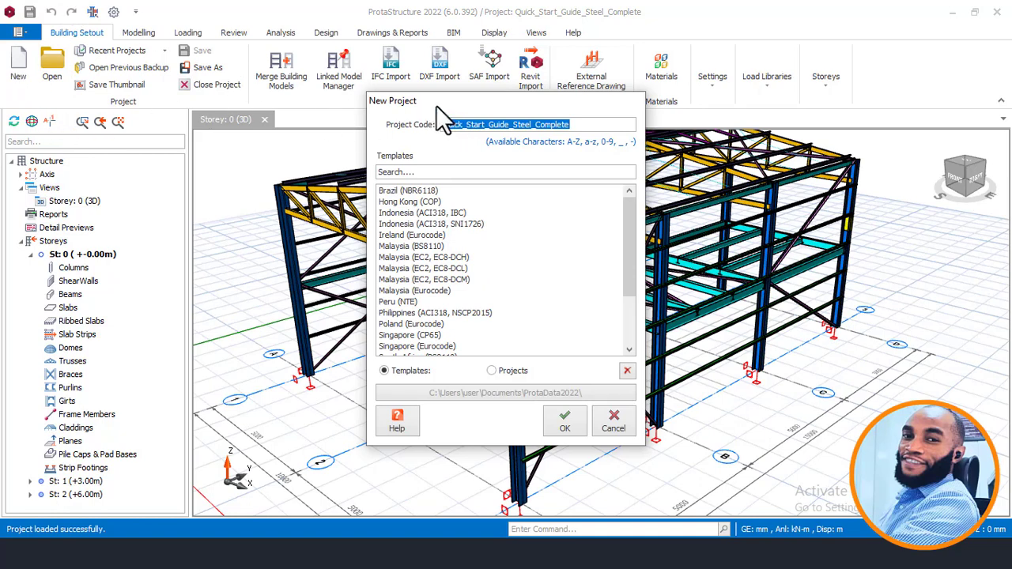
pyautogui.click(338, 73)
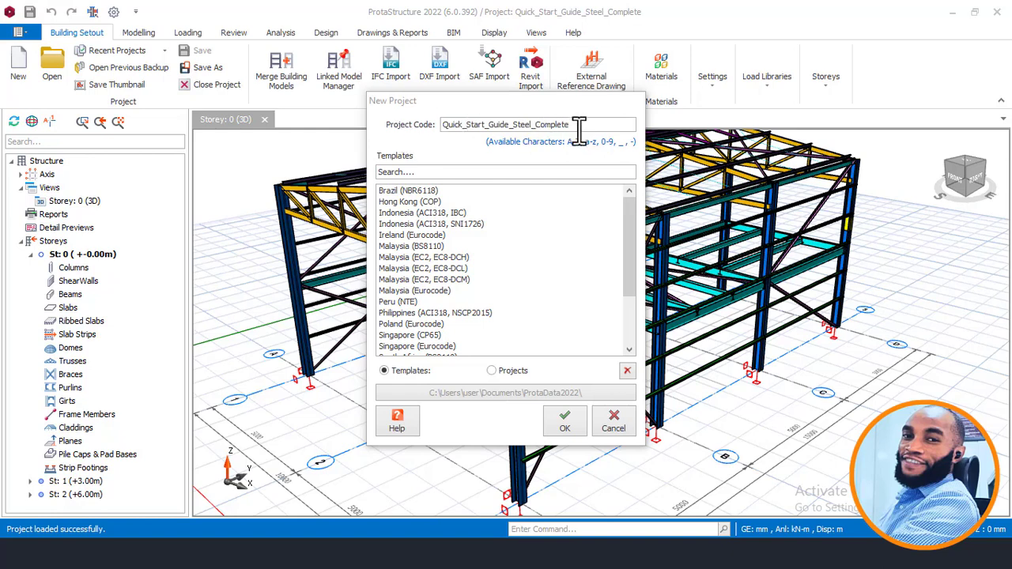
pyautogui.moveTo(578, 124); pyautogui.dragTo(437, 128)
# Switch to the 16 STOREY HOTEL BUILDING DESIGN folder and copy the name of its DXF file without renaming it
pyautogui.moveTo(150, 510)
pyautogui.click(222, 486)
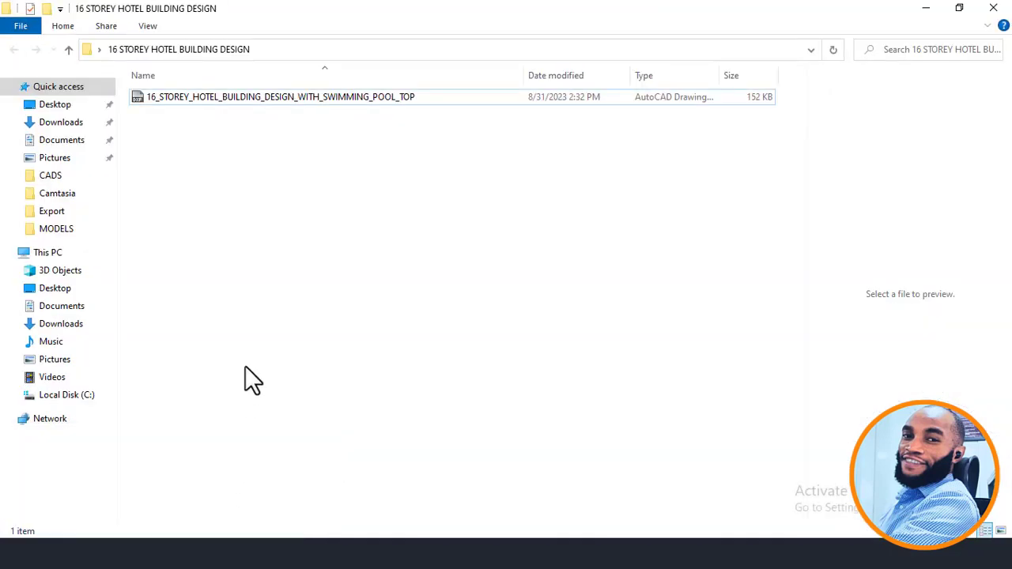
pyautogui.rightClick(235, 99)
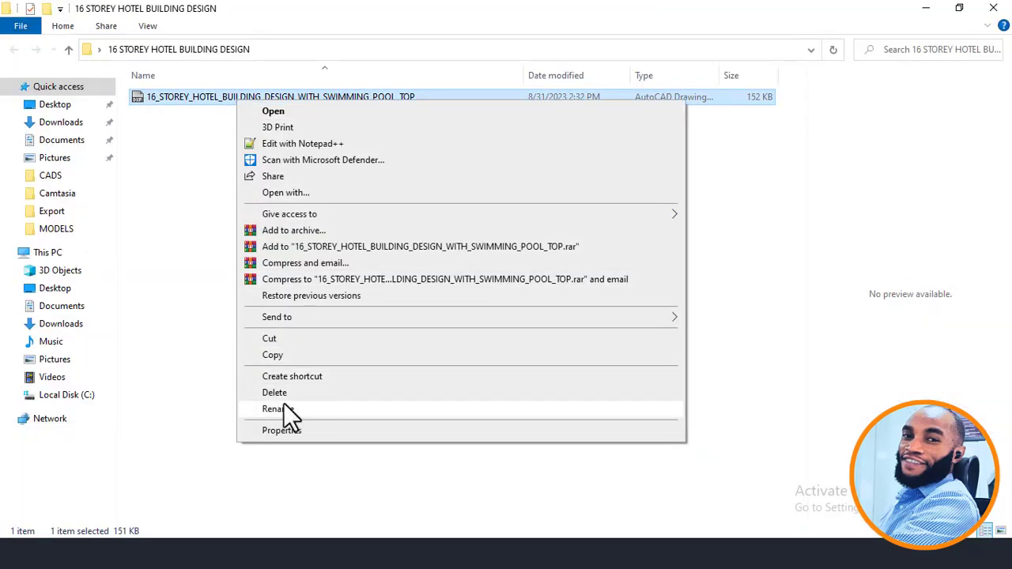
pyautogui.click(283, 407)
pyautogui.rightClick(253, 101)
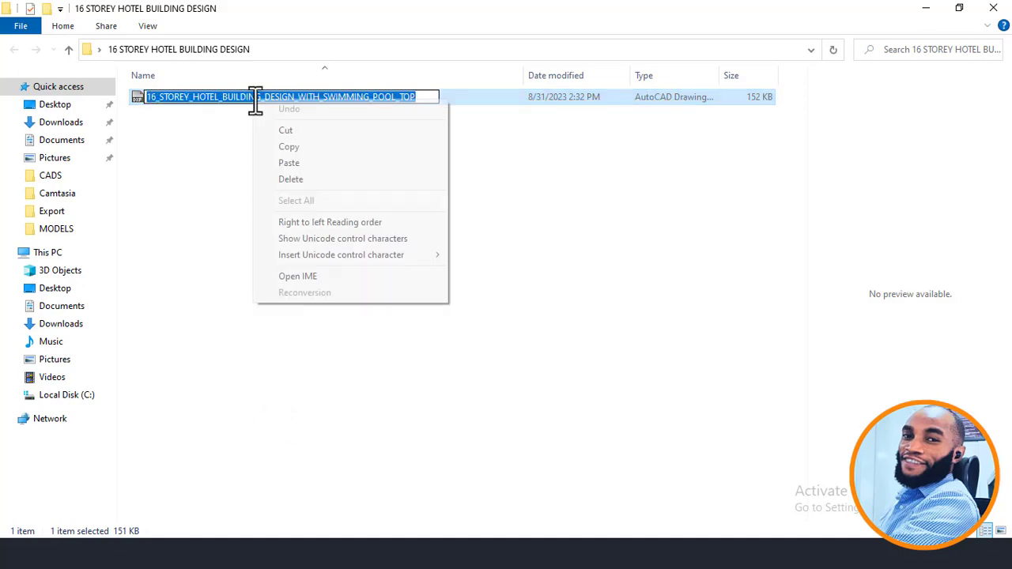
pyautogui.click(300, 146)
pyautogui.click(500, 226)
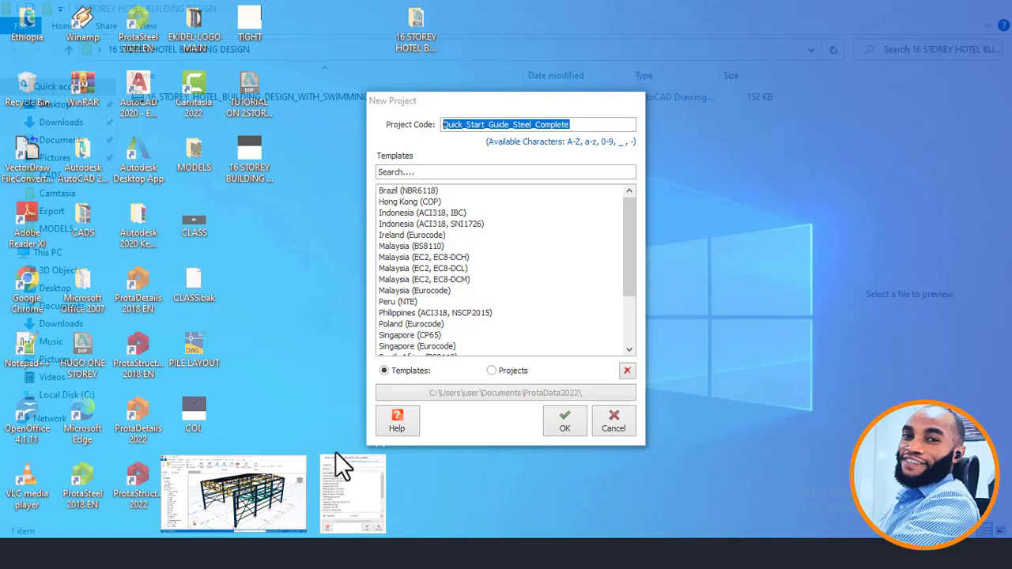
# Return to ProtaStructure's new project dialog and paste the copied name as project code 16_STOREY_HOTEL_BUILDING_DESIGN_WITH_SWIMMING_POOL
pyautogui.click(335, 467)
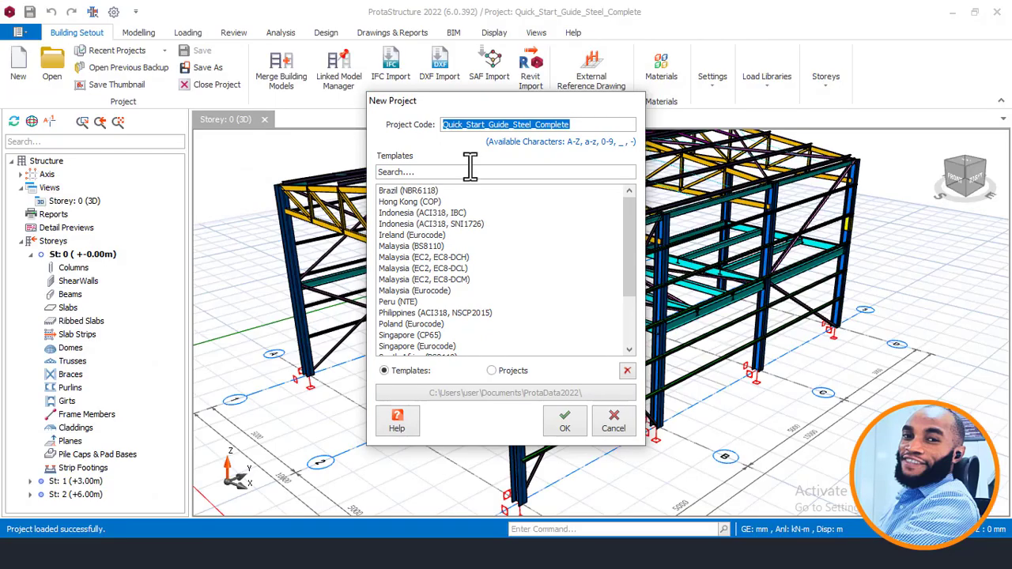
pyautogui.rightClick(496, 123)
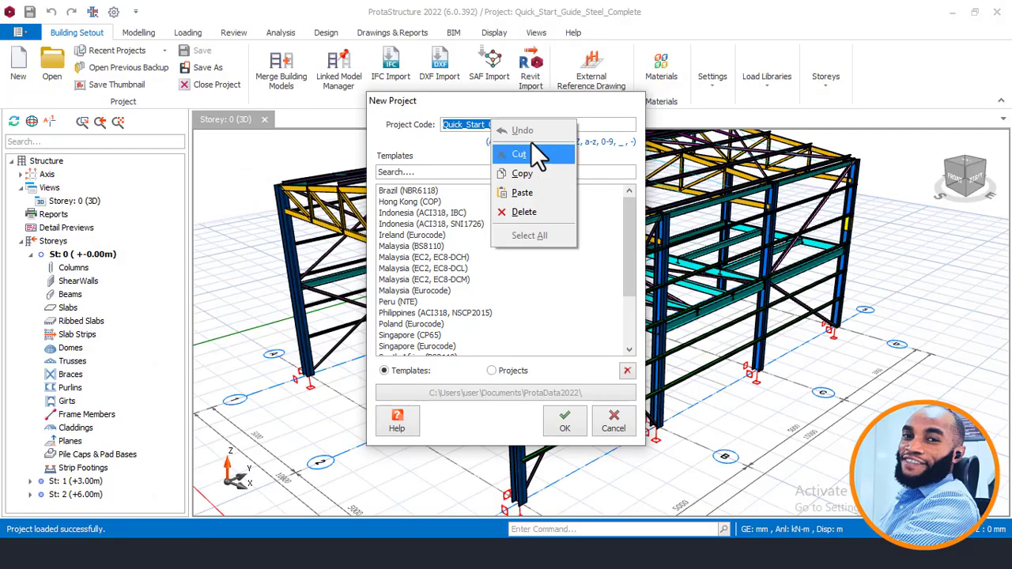
pyautogui.click(521, 189)
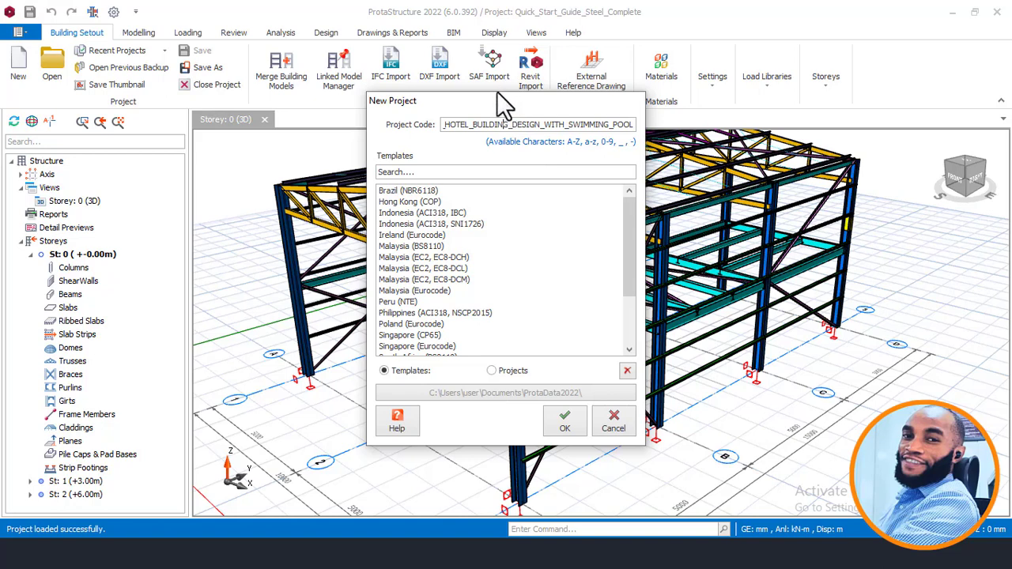
pyautogui.press('Home')
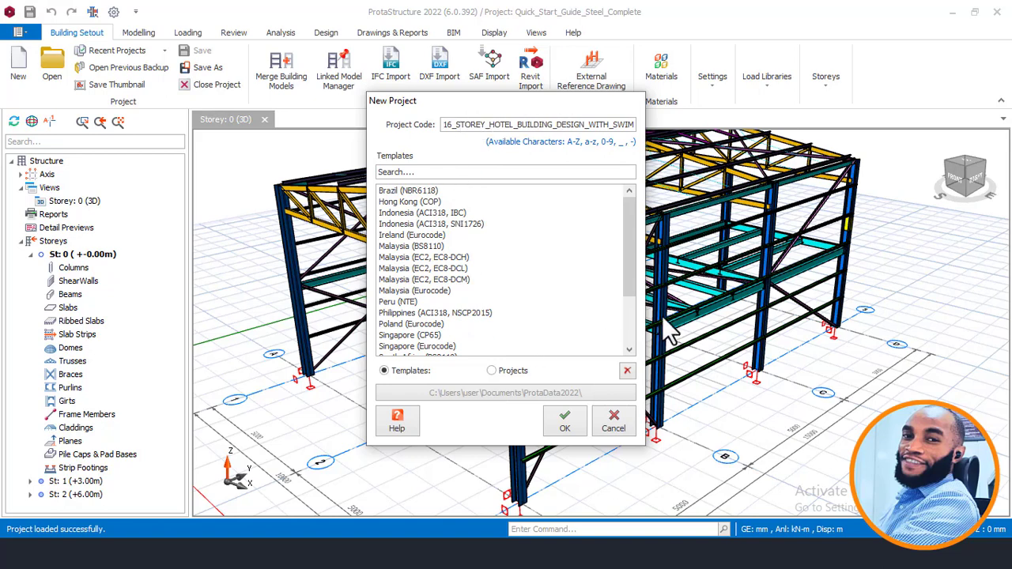
# Choose the United Kingdom (Eurocode) template and create the project
pyautogui.moveTo(630, 220); pyautogui.dragTo(628, 283)
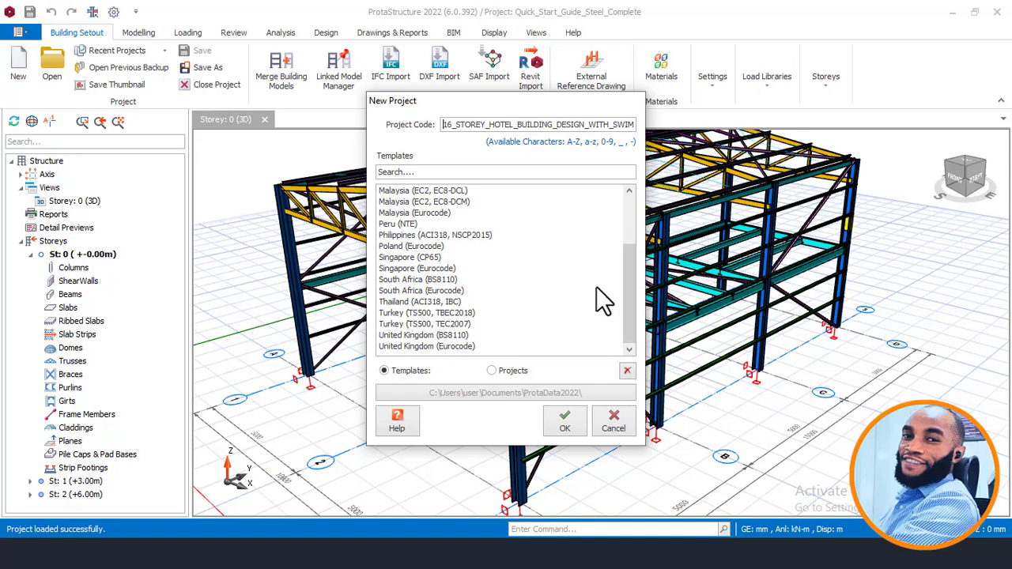
pyautogui.click(460, 347)
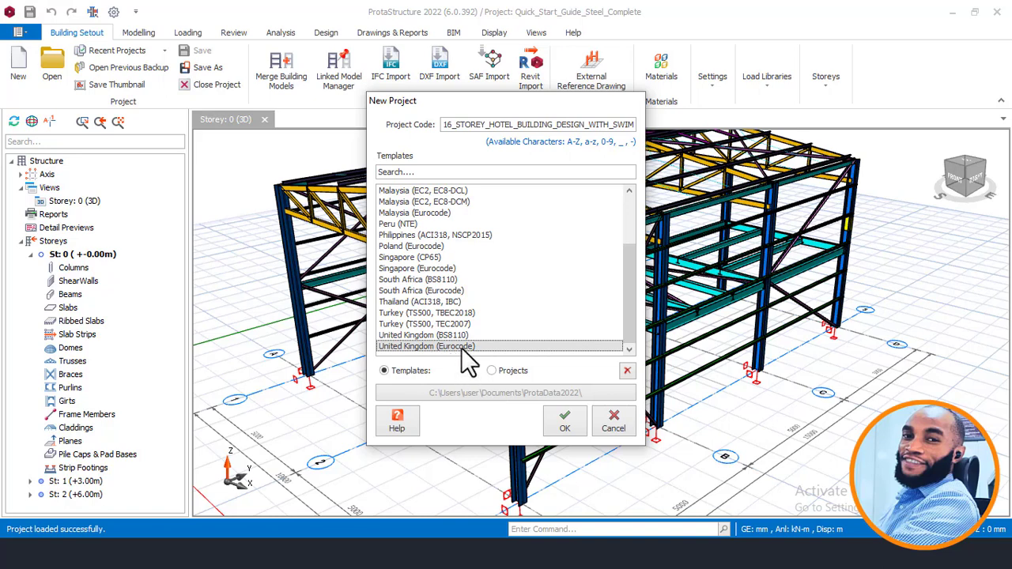
pyautogui.click(568, 419)
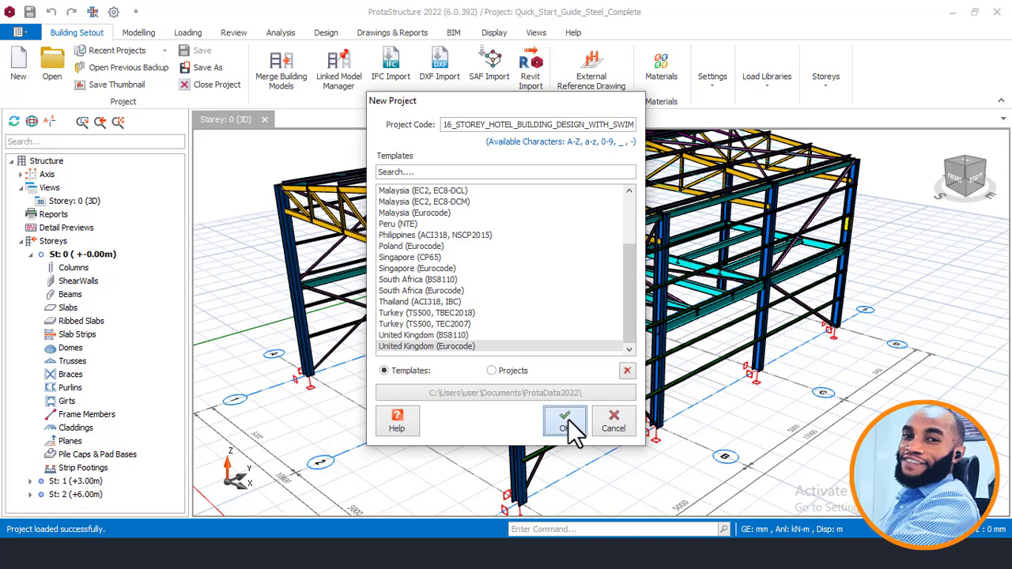
pyautogui.doubleClick(451, 349)
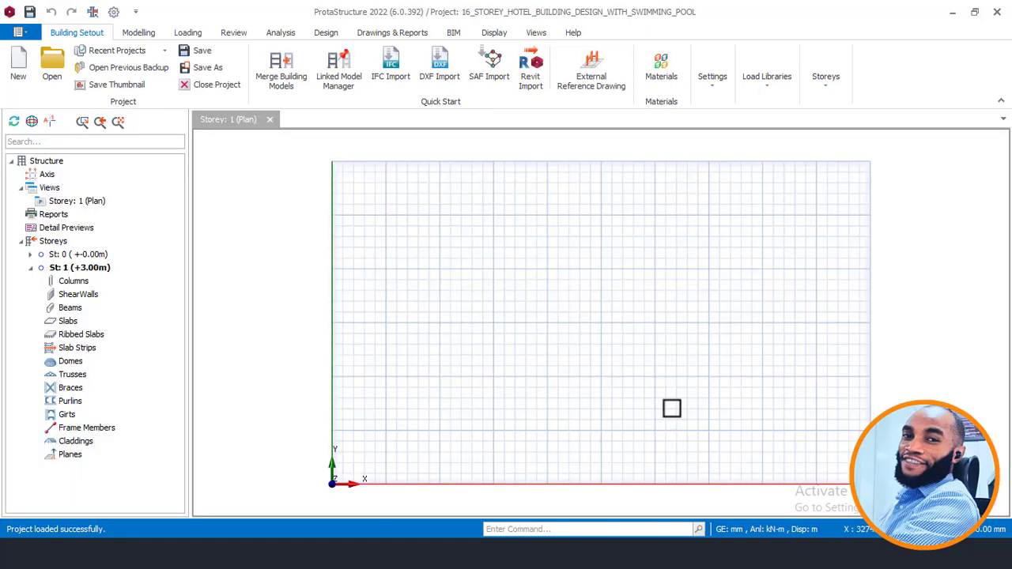
pyautogui.scroll(1, 474, 270)
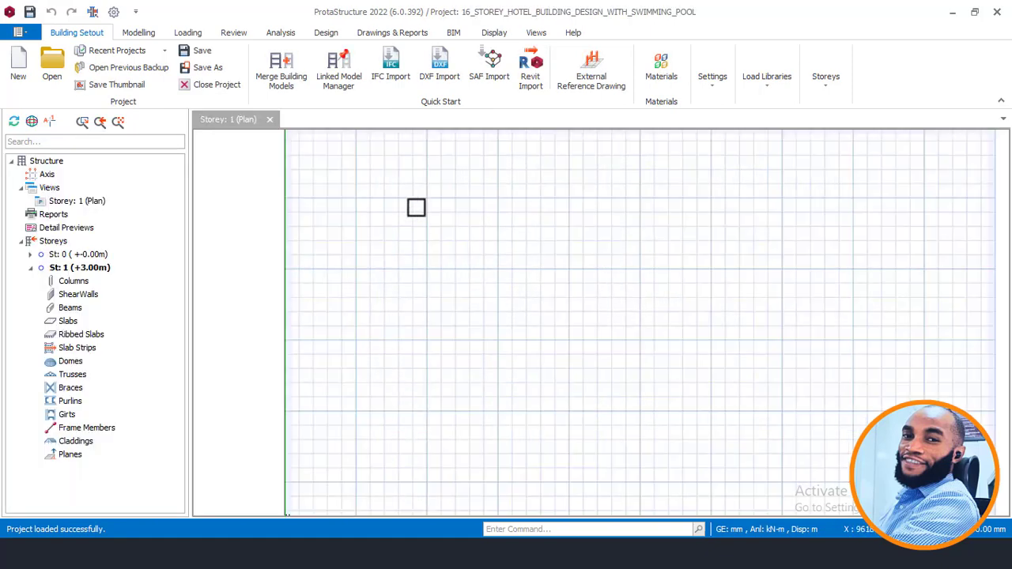
pyautogui.scroll(-1, 415, 207)
pyautogui.scroll(1, 571, 210)
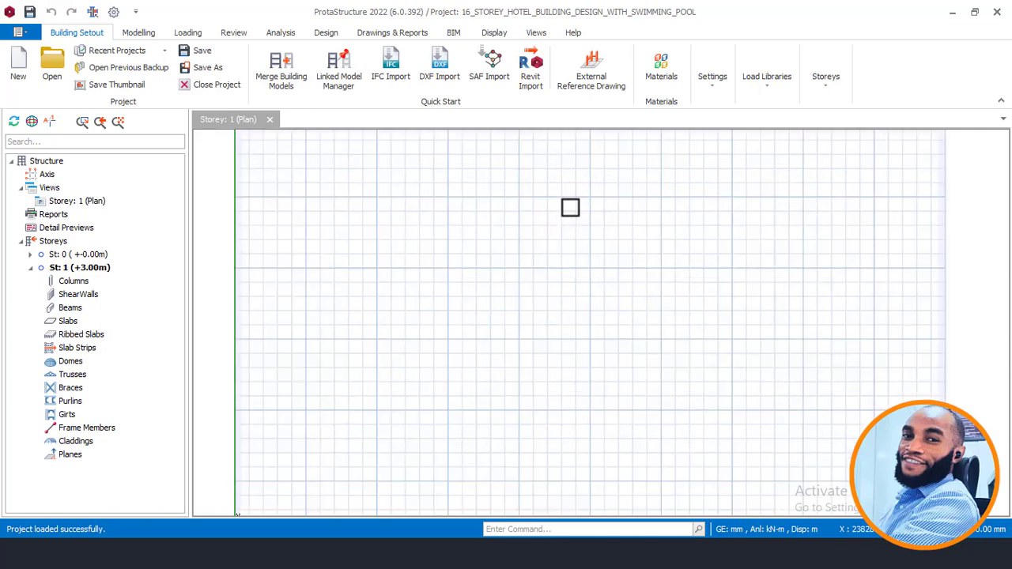
pyautogui.scroll(-1, 510, 230)
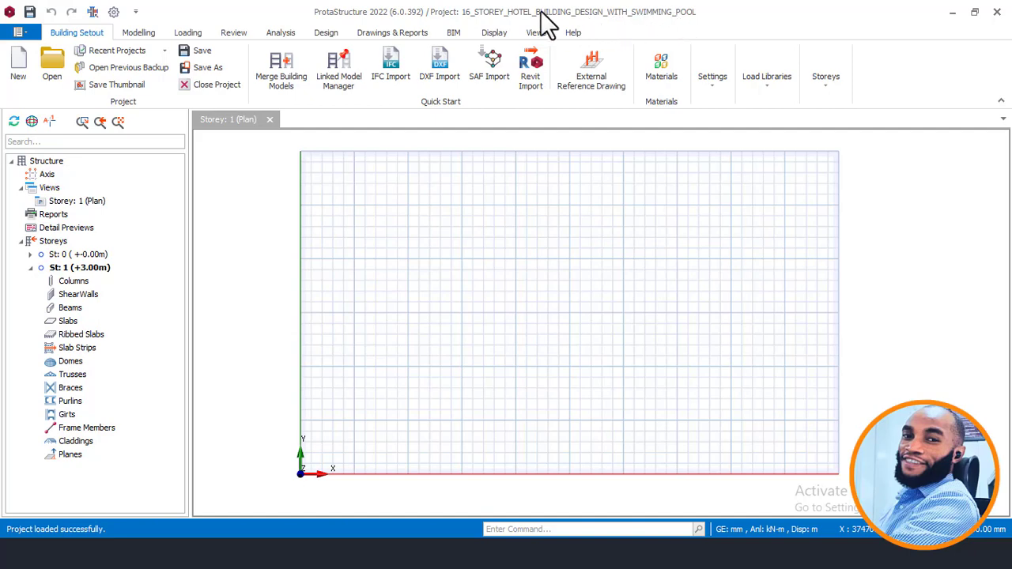
pyautogui.scroll(1, 483, 200)
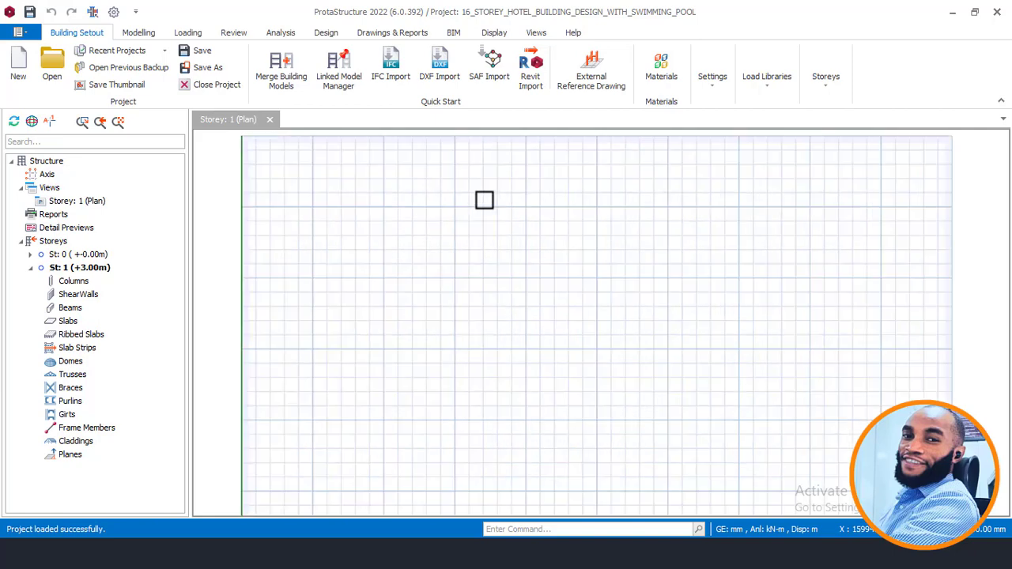
# Switch to the hotel drawing in AutoCAD and look over the ground-floor plan and the full set of plans and elevations
pyautogui.moveTo(265, 528)
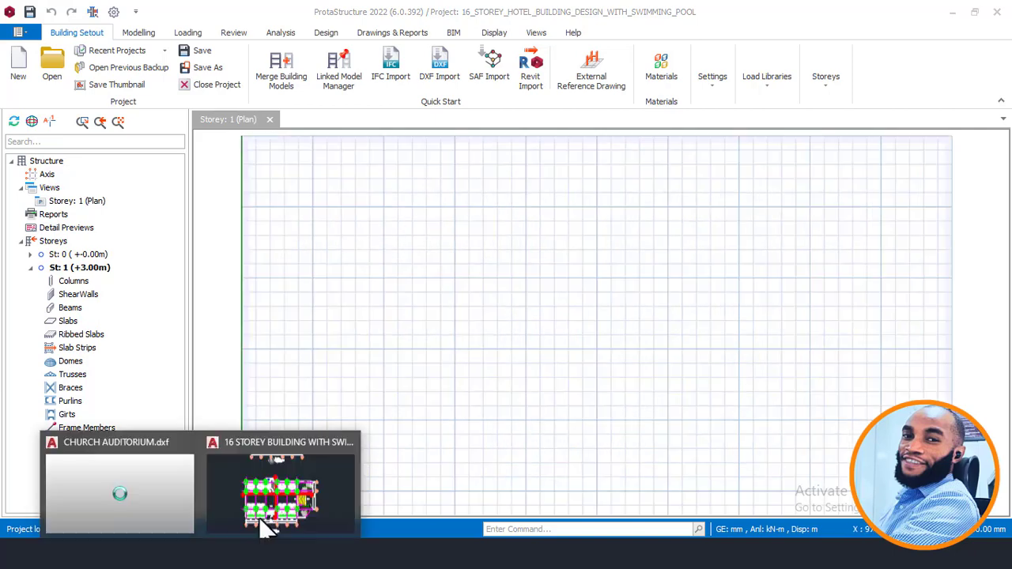
pyautogui.click(315, 486)
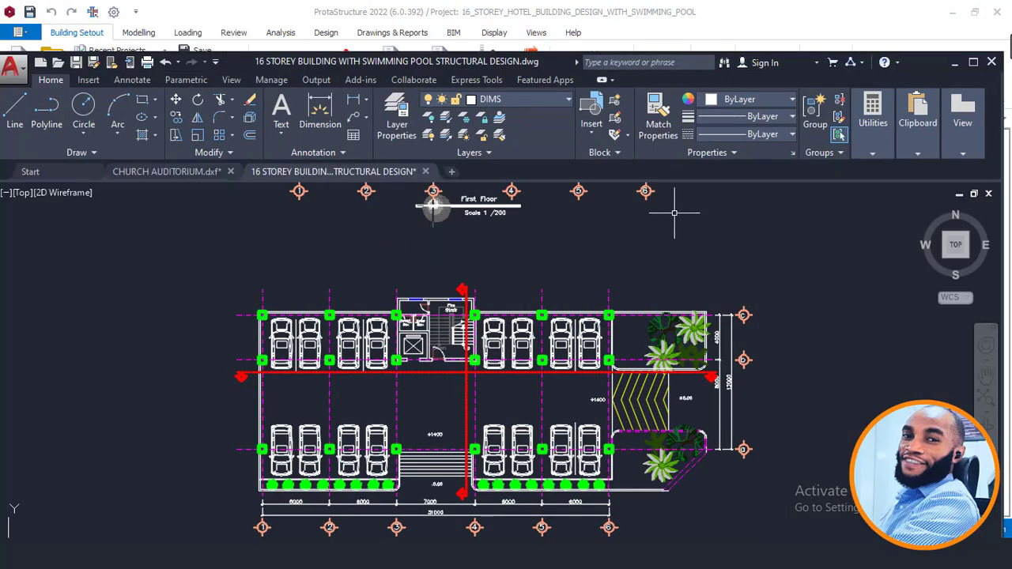
pyautogui.click(973, 61)
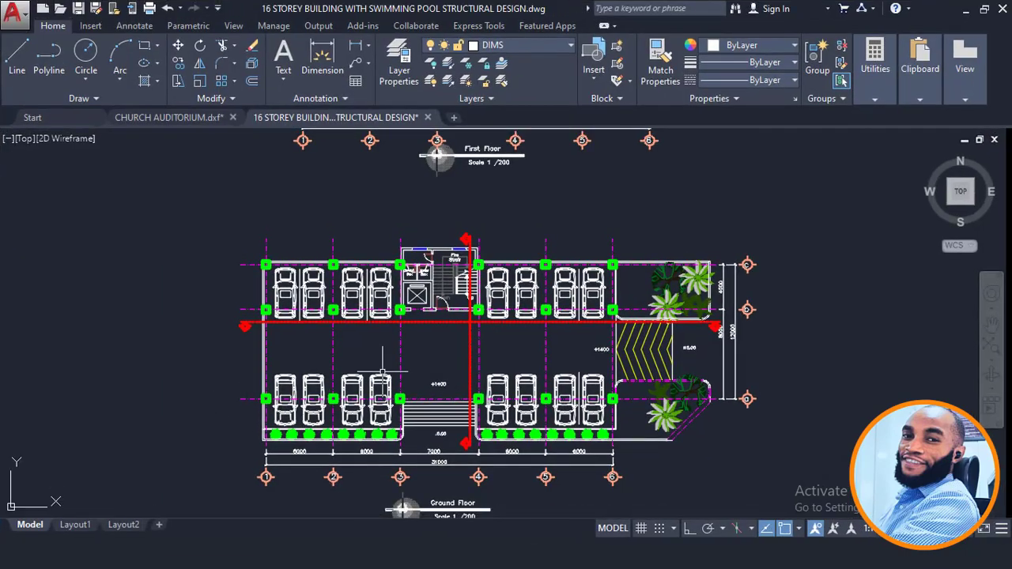
pyautogui.scroll(-5, 349, 322)
pyautogui.scroll(-2, 576, 281)
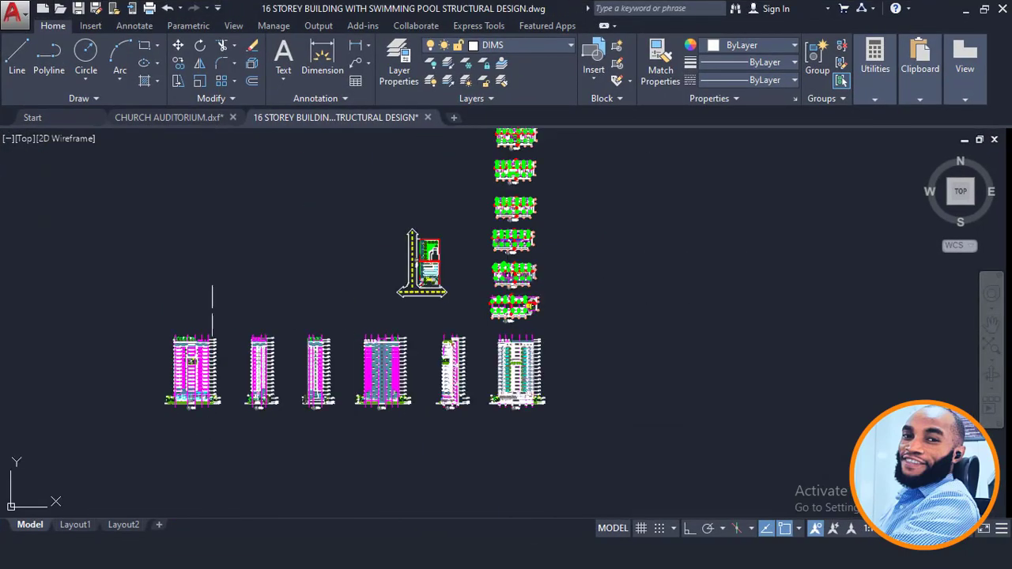
pyautogui.moveTo(332, 299); pyautogui.dragTo(749, 277, button='middle')
pyautogui.scroll(-2, 752, 276)
pyautogui.scroll(2, 263, 317)
pyautogui.scroll(10, 468, 280)
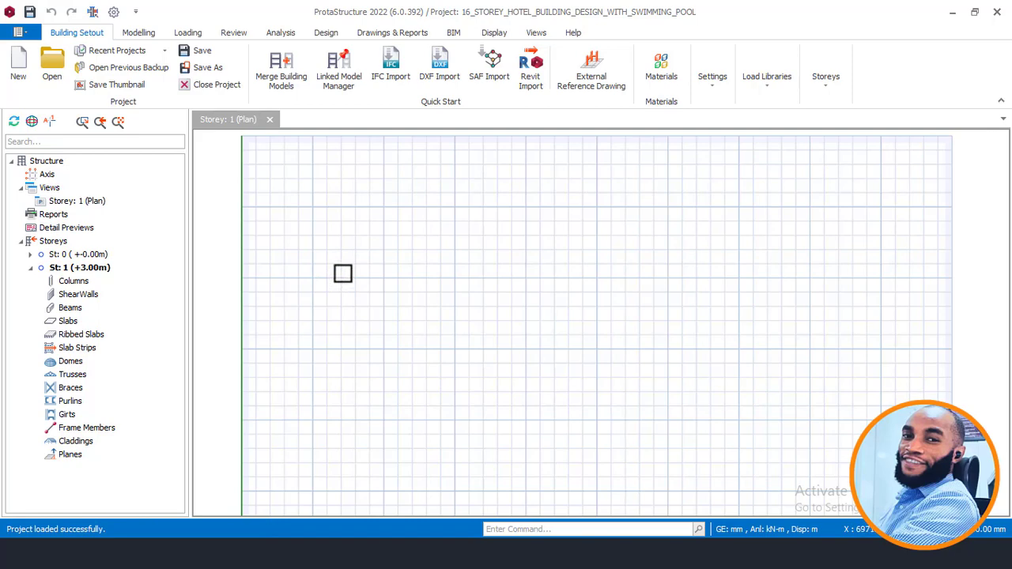
# Add 16_STOREY_HOTEL_BUILDING_DESIGN_WITH_SWIMMING_POOL_TOP.dxf from the desktop's 16 STOREY HOTEL BUILDING DESIGN folder as storey 1's external reference drawing in ProtaStructure
pyautogui.click(589, 68)
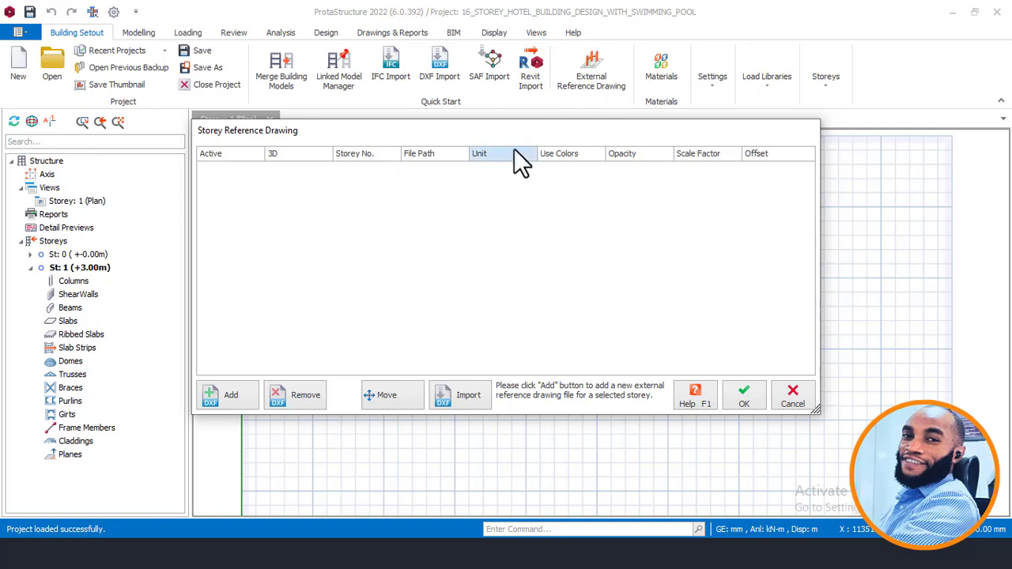
pyautogui.click(229, 396)
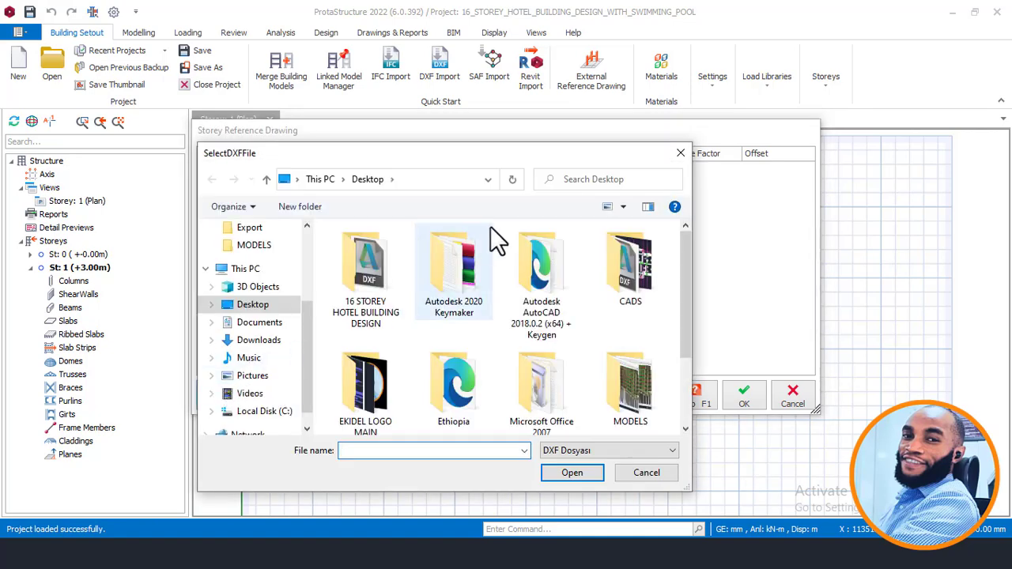
pyautogui.moveTo(493, 155); pyautogui.dragTo(502, 96)
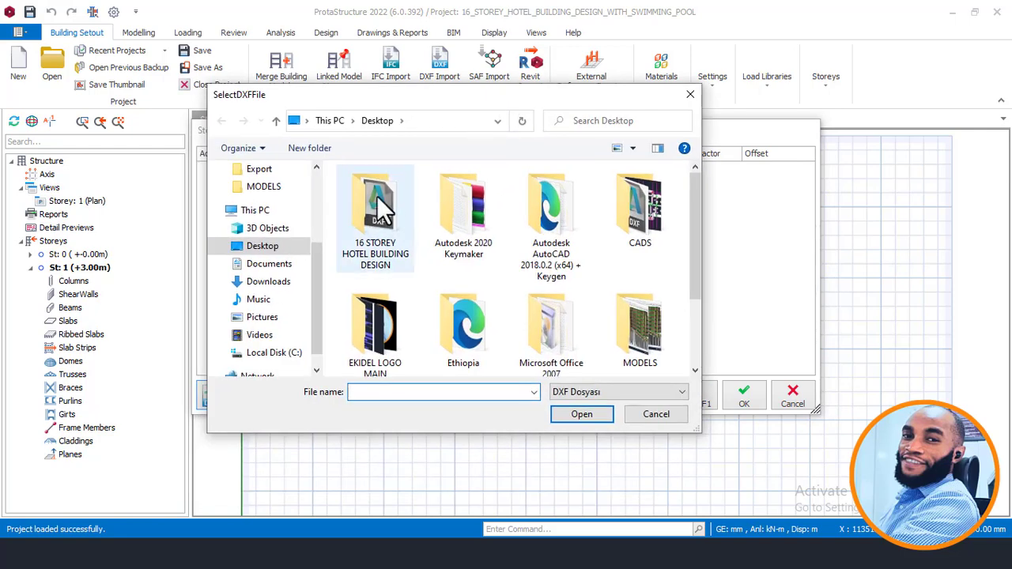
pyautogui.click(257, 246)
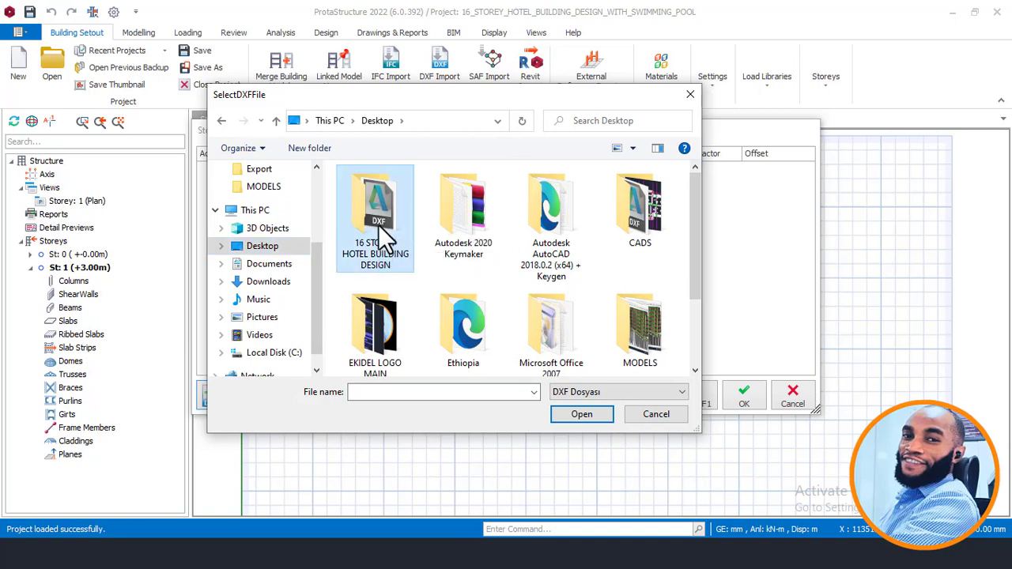
pyautogui.doubleClick(384, 236)
pyautogui.click(395, 198)
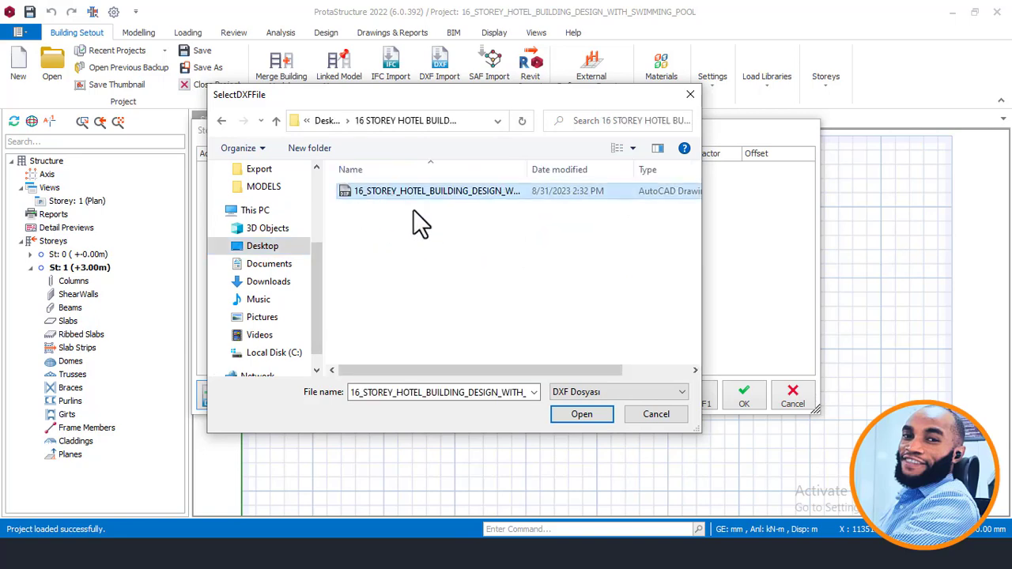
pyautogui.click(578, 414)
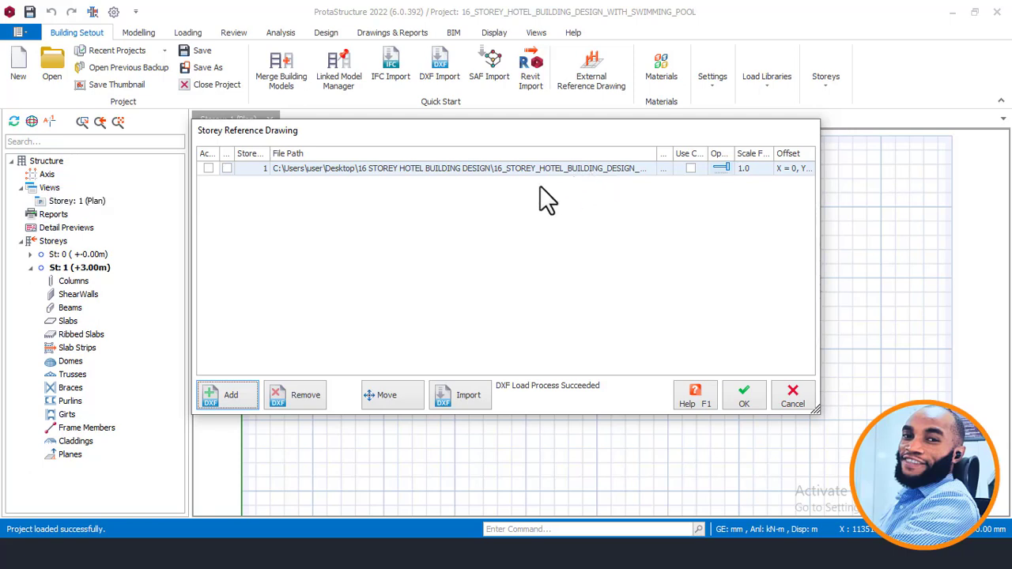
# Make the storey 1 reference drawing active and display it in its original colours
pyautogui.click(202, 179)
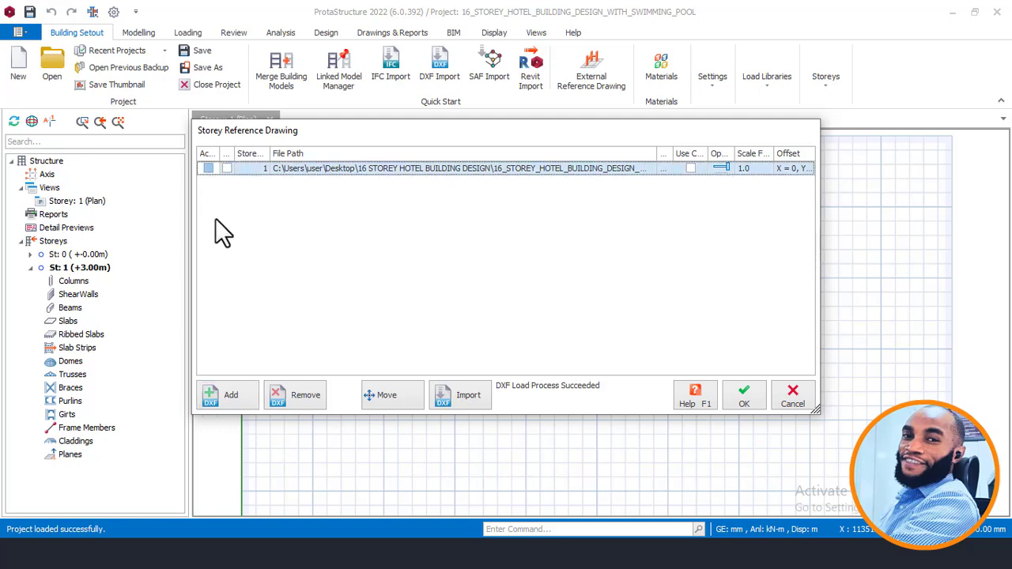
pyautogui.click(690, 169)
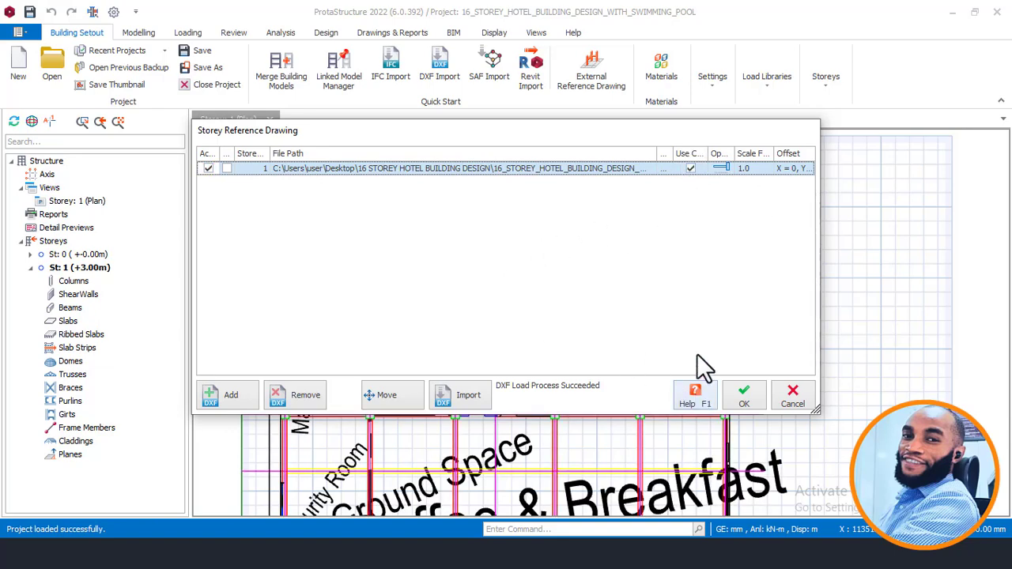
pyautogui.moveTo(611, 132)
pyautogui.mouseDown()
pyautogui.moveTo(526, 7)
pyautogui.moveTo(521, 38)
pyautogui.mouseUp()
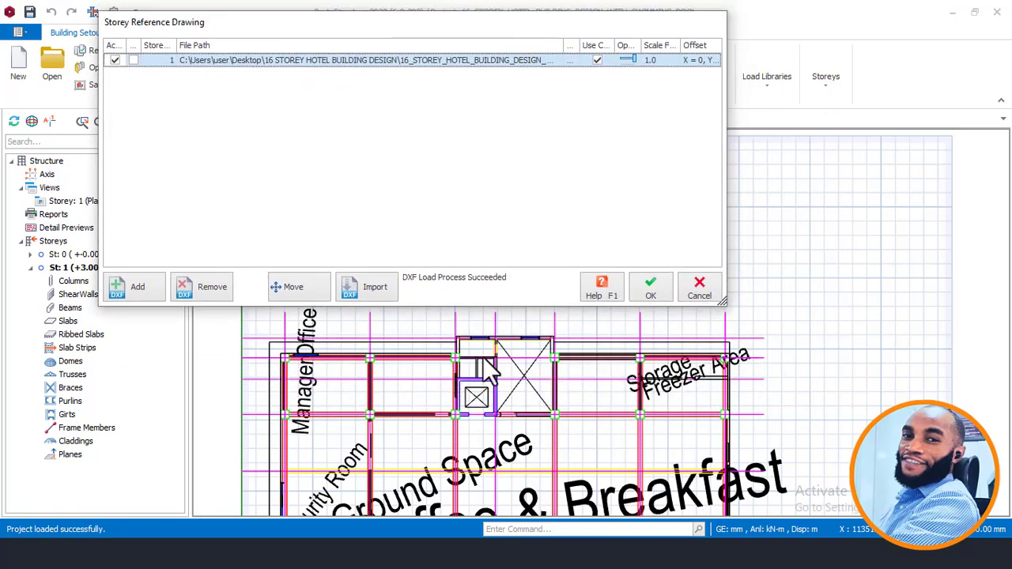
pyautogui.click(596, 60)
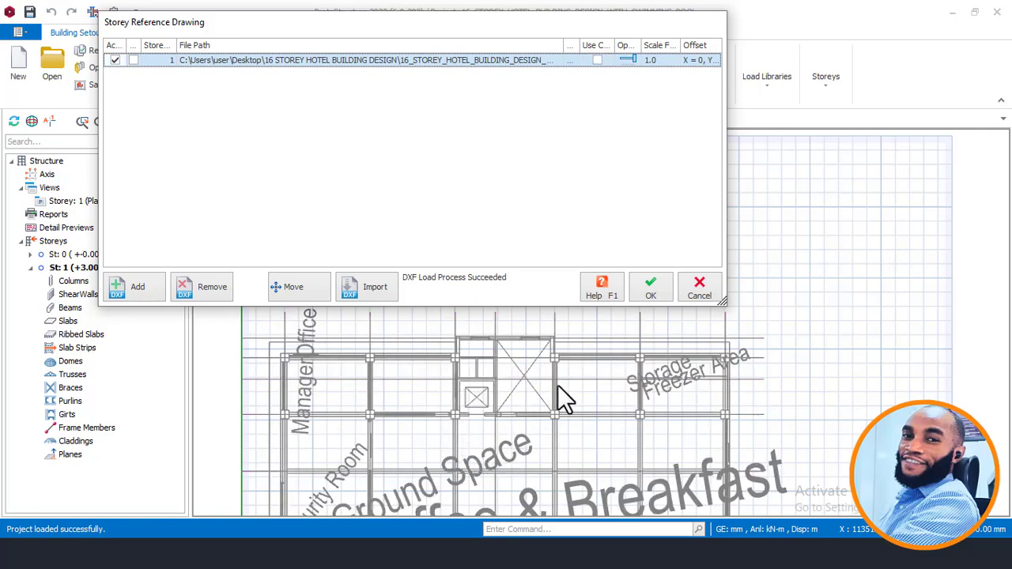
pyautogui.click(599, 59)
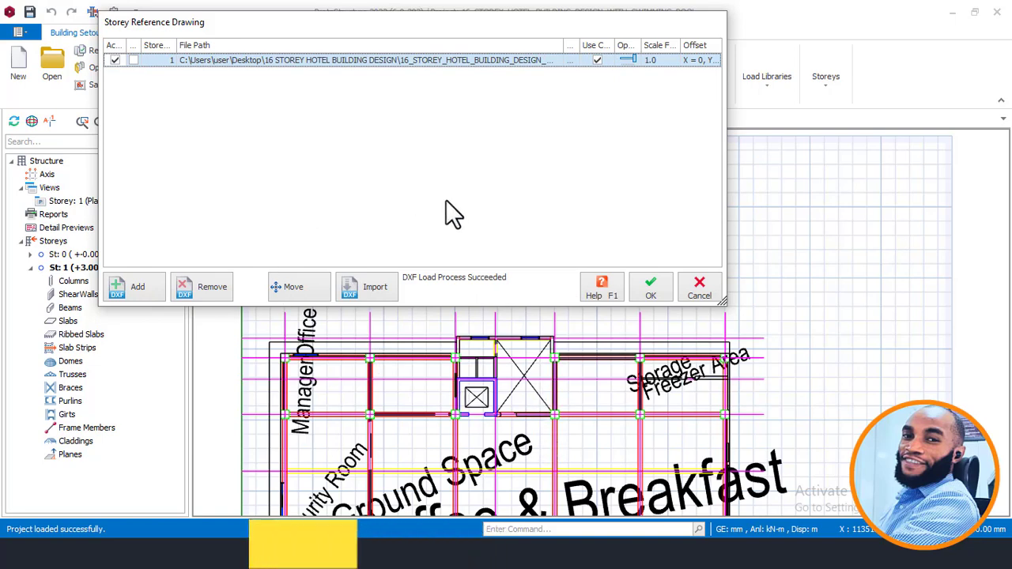
# Import the grids from the GRID layer and the columns from the column layers of the reference DXF into storey 1
pyautogui.click(363, 286)
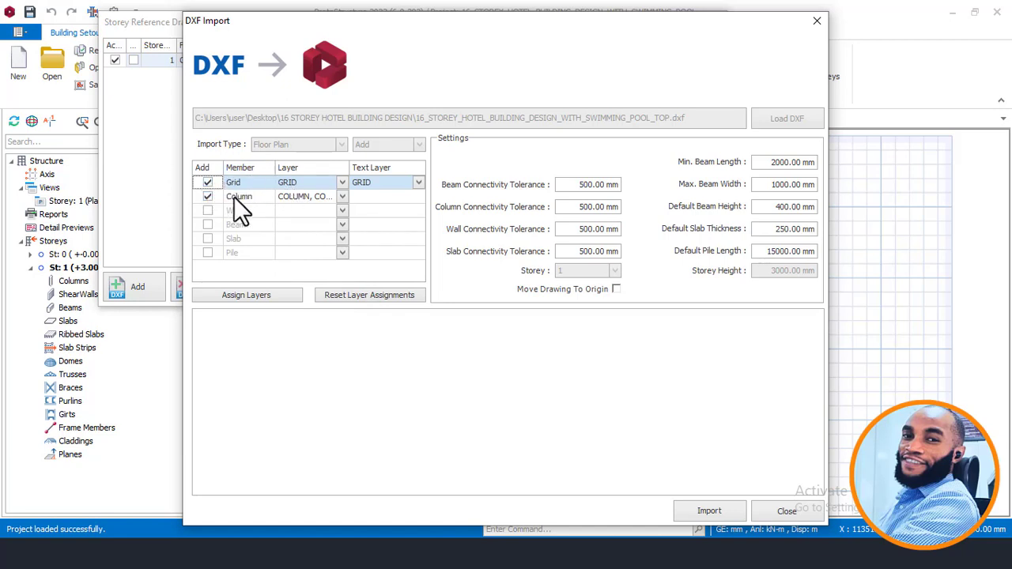
pyautogui.click(708, 510)
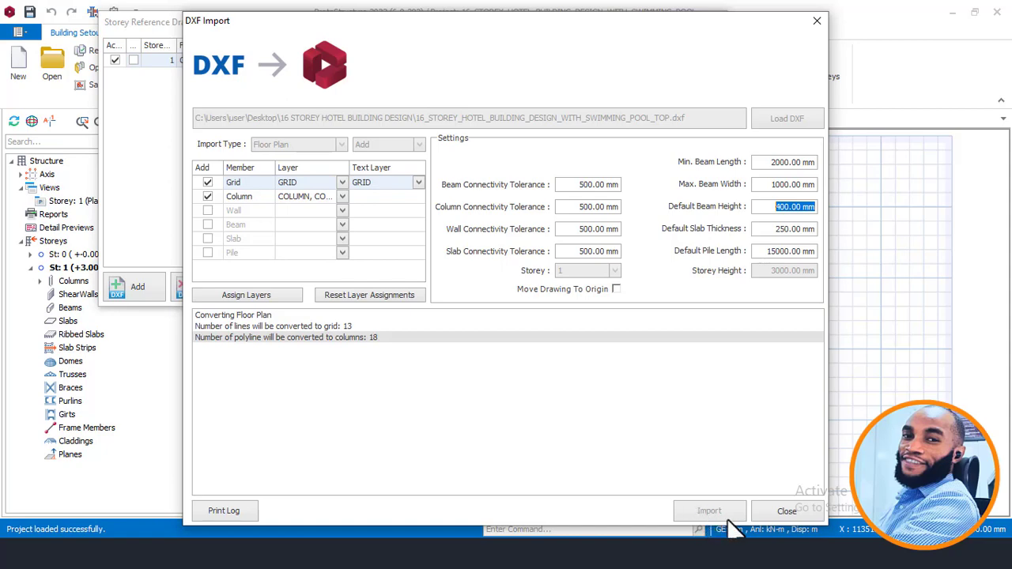
pyautogui.click(786, 512)
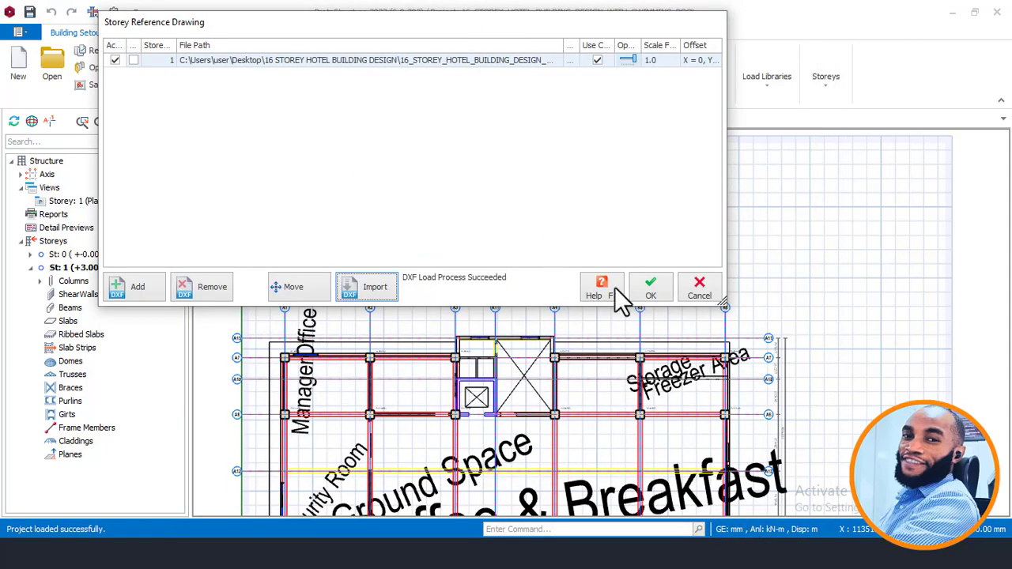
# Accept the storey 1 reference drawing settings and view the imported grids and columns in the plan
pyautogui.click(655, 289)
pyautogui.scroll(-2, 542, 174)
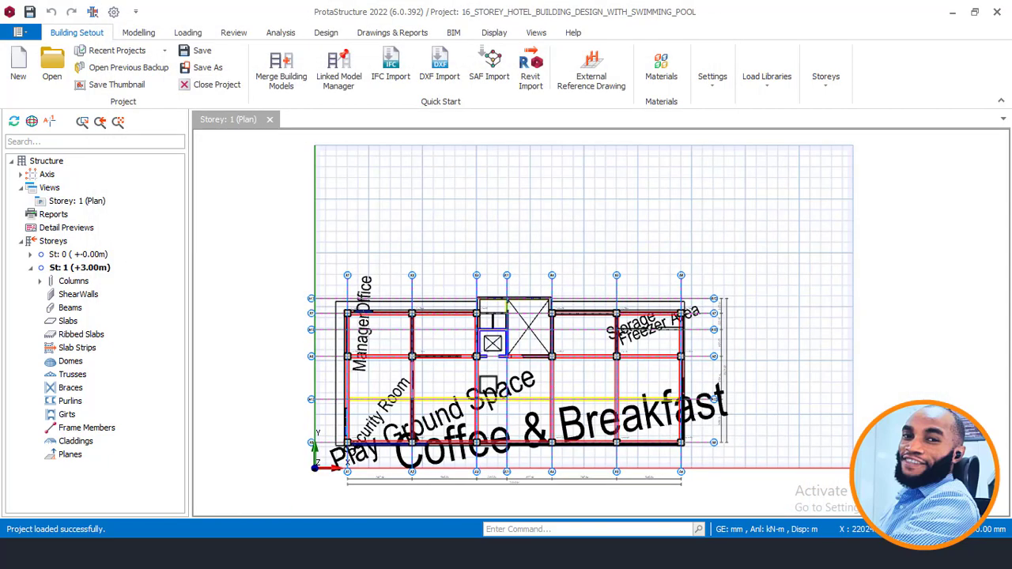
pyautogui.scroll(3, 487, 376)
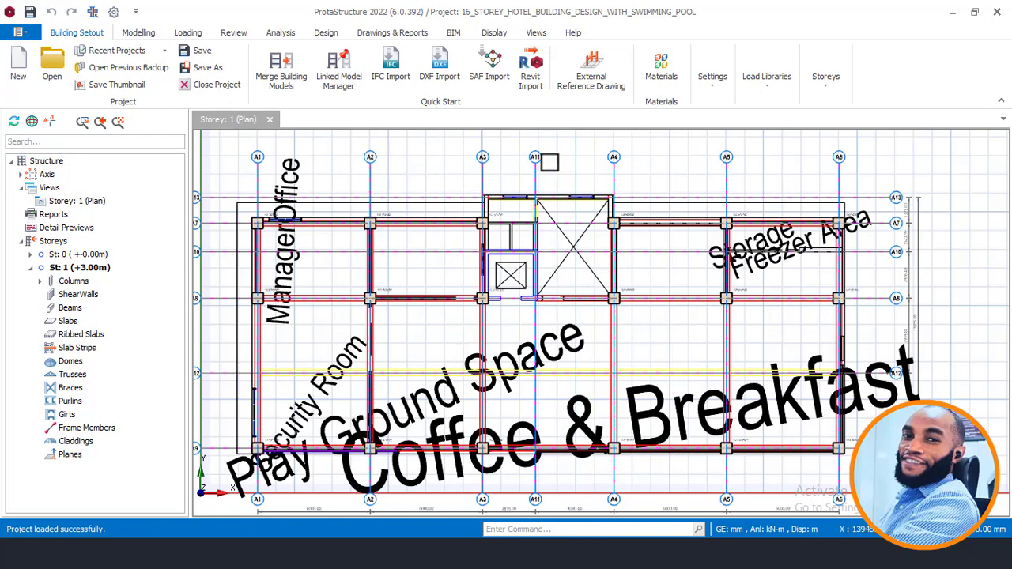
pyautogui.scroll(-1, 548, 162)
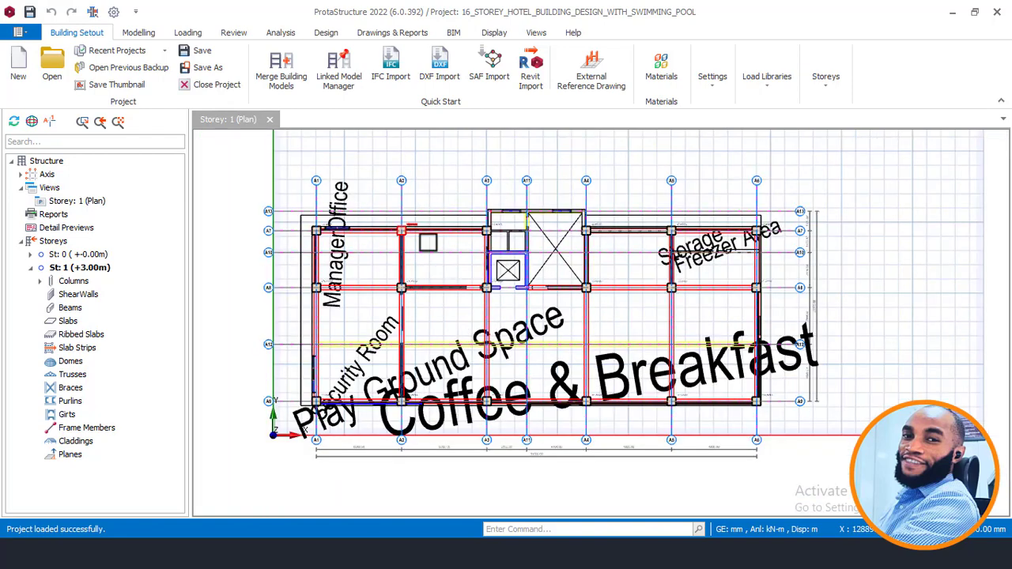
pyautogui.scroll(1, 428, 417)
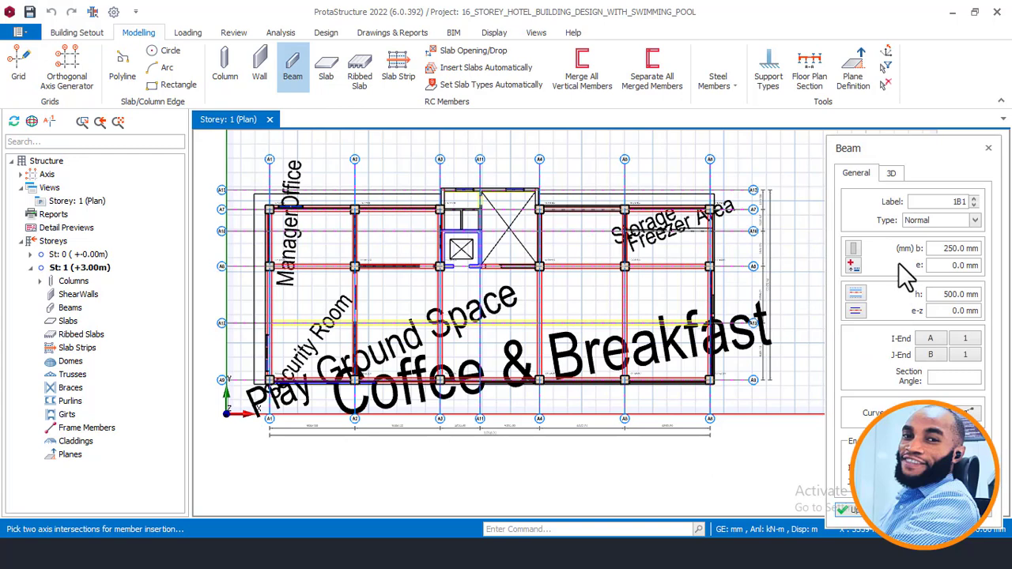
# Set the beam size to b 300 mm and h 750 mm and insert beams along axis A1 from A7 to A9
pyautogui.click(901, 175)
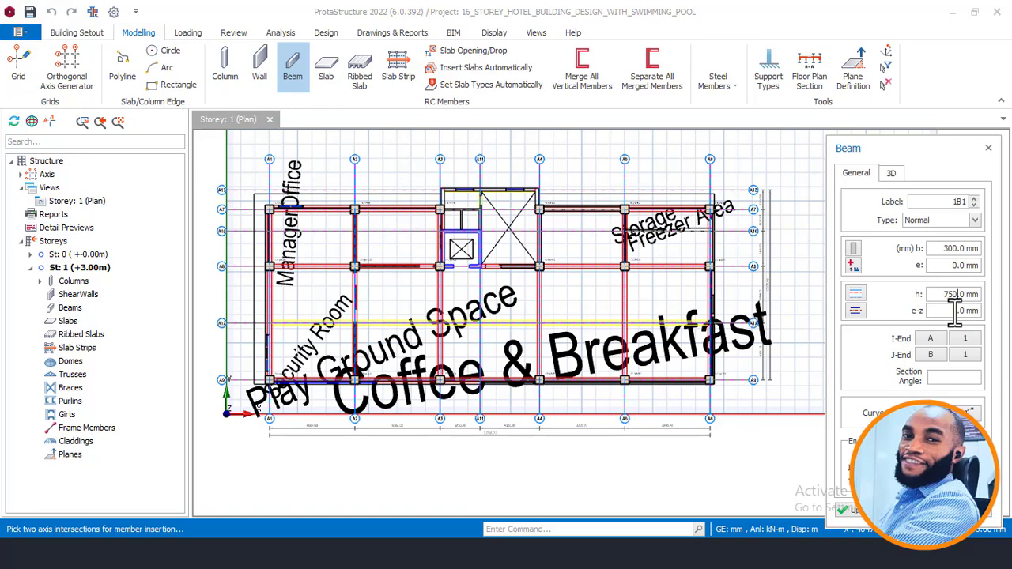
pyautogui.scroll(2, 265, 219)
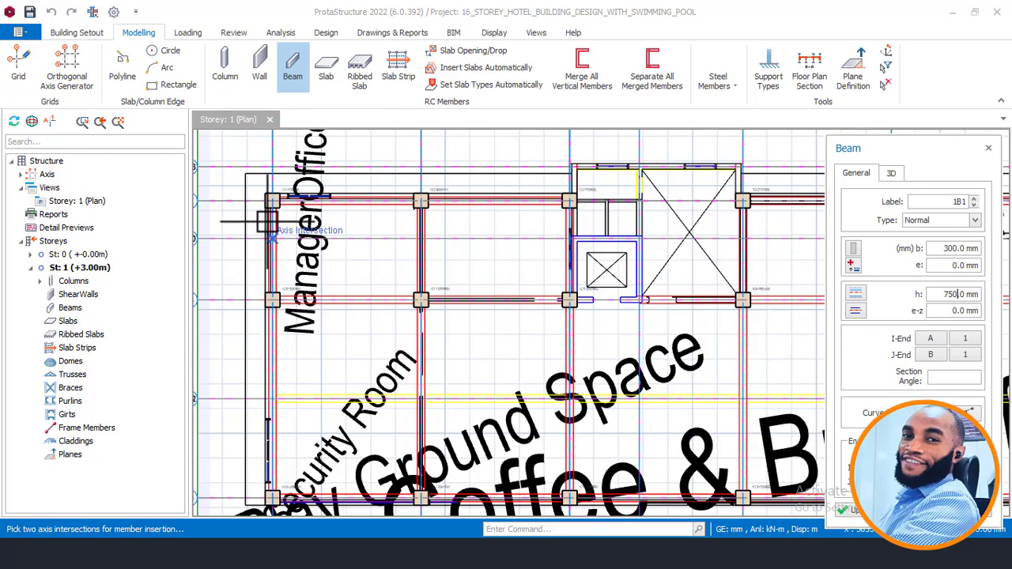
pyautogui.scroll(1, 272, 199)
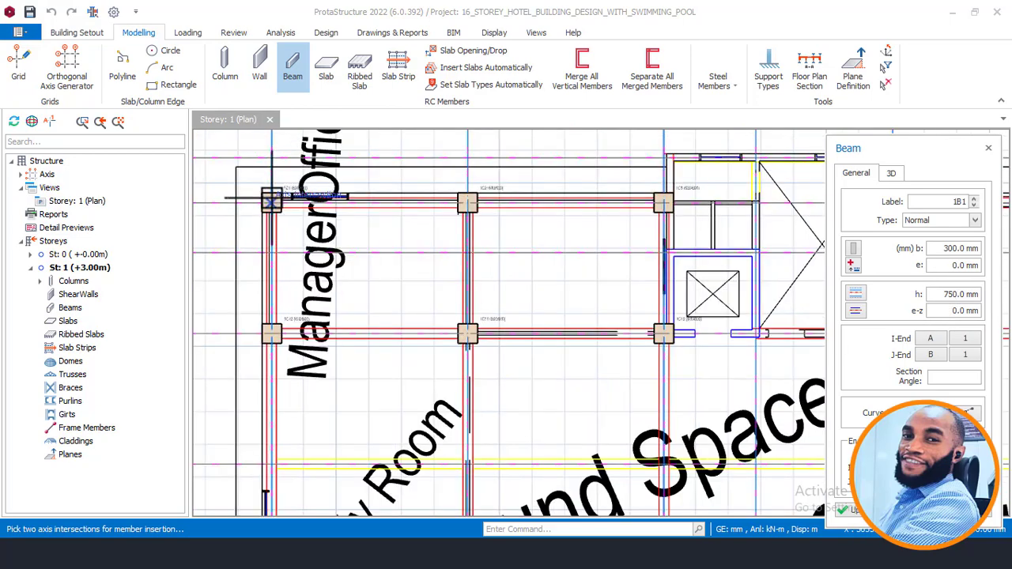
pyautogui.scroll(-3, 296, 173)
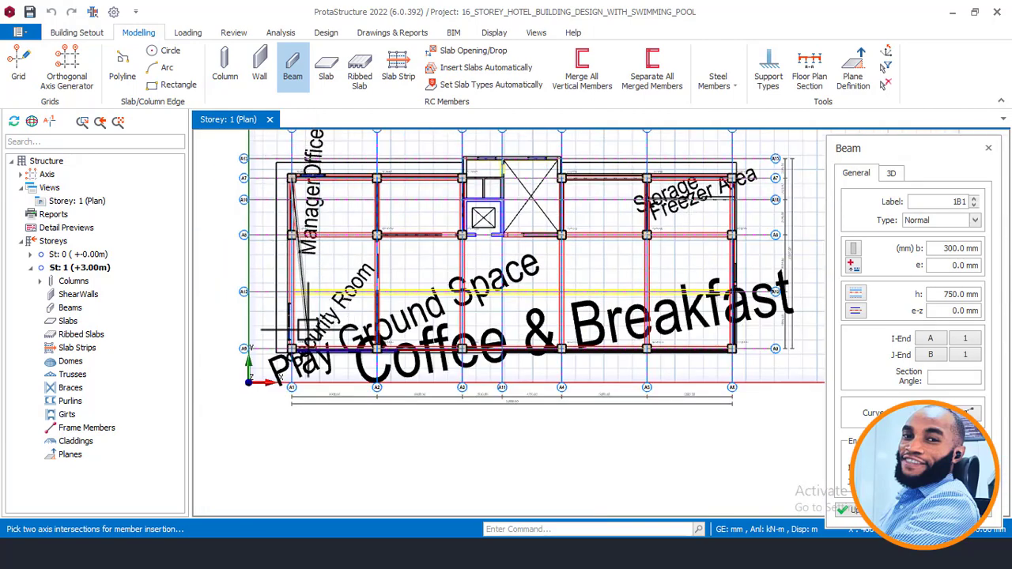
pyautogui.scroll(6, 291, 348)
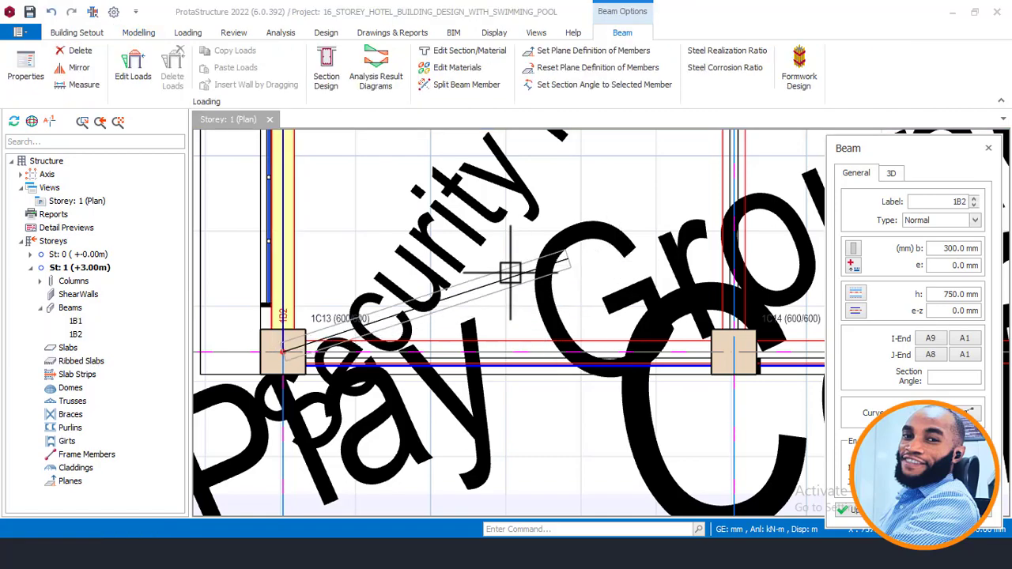
# Insert 300 x 750 mm beams along axis A9 from axis A1 to axis A6
pyautogui.scroll(-2, 435, 354)
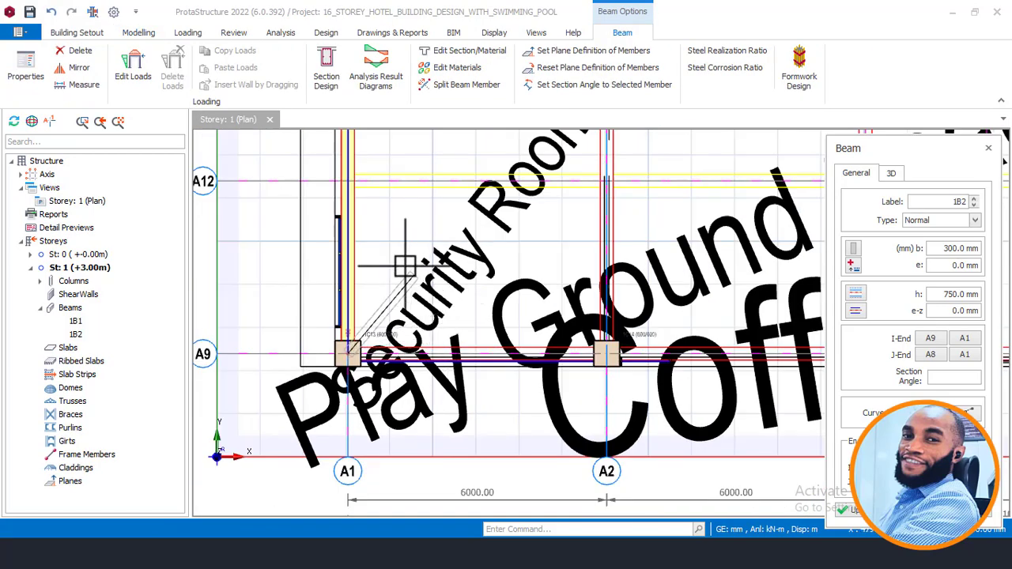
pyautogui.scroll(3, 364, 311)
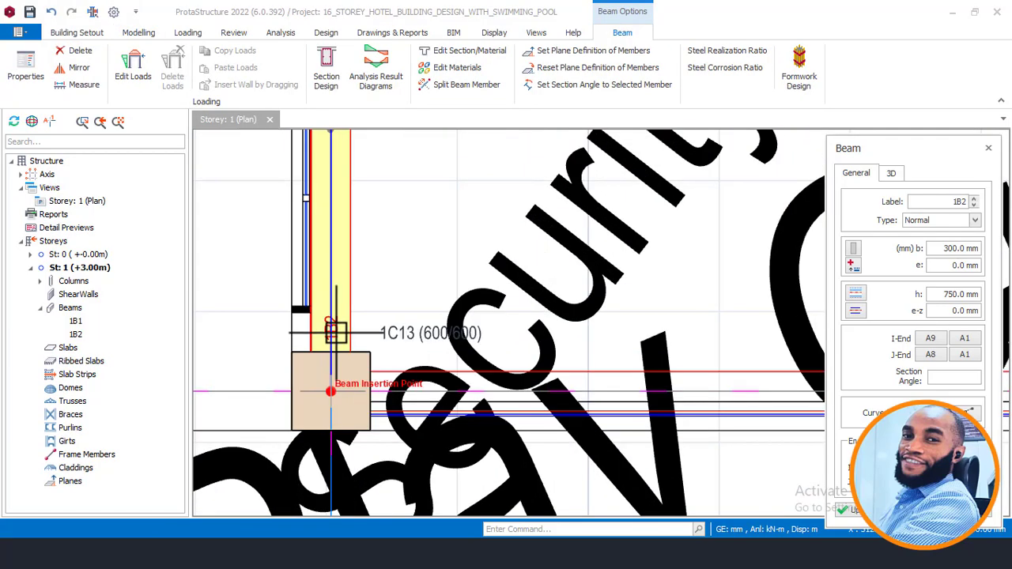
pyautogui.scroll(-2, 336, 280)
pyautogui.moveTo(350, 211); pyautogui.dragTo(380, 419, button='middle')
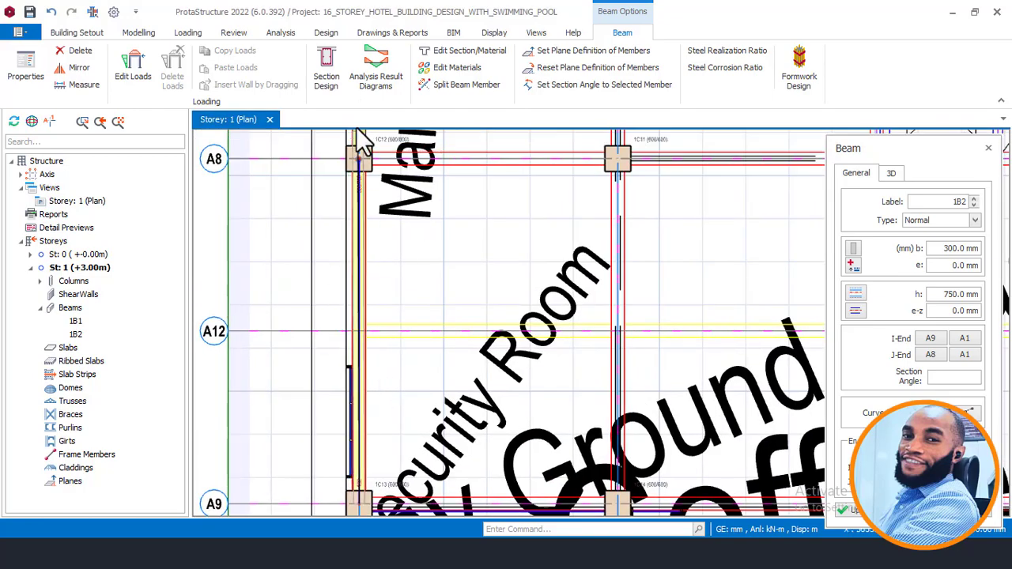
pyautogui.scroll(-2, 355, 210)
pyautogui.scroll(-1, 355, 209)
pyautogui.moveTo(596, 360); pyautogui.dragTo(388, 321, button='middle')
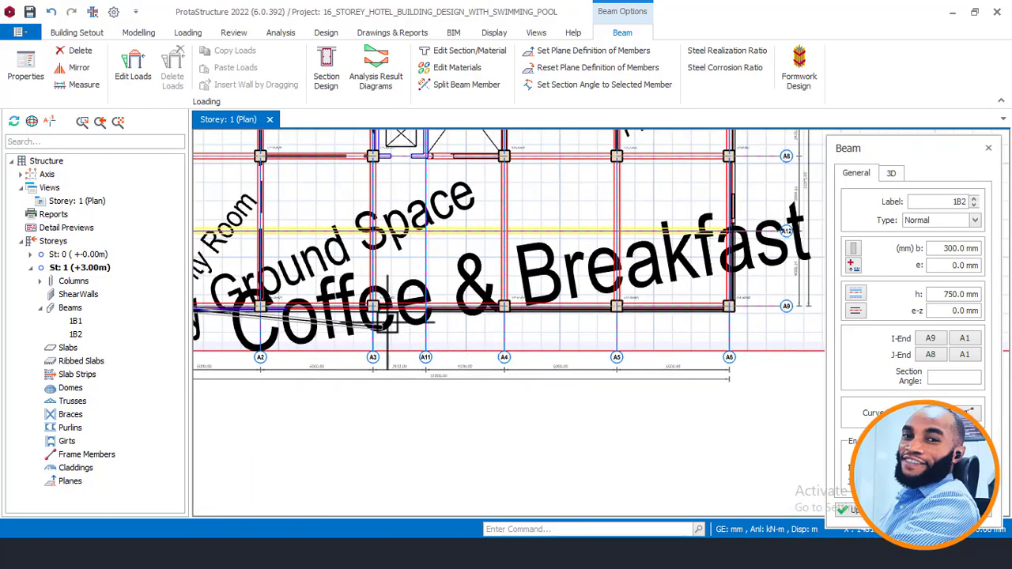
pyautogui.scroll(3, 729, 307)
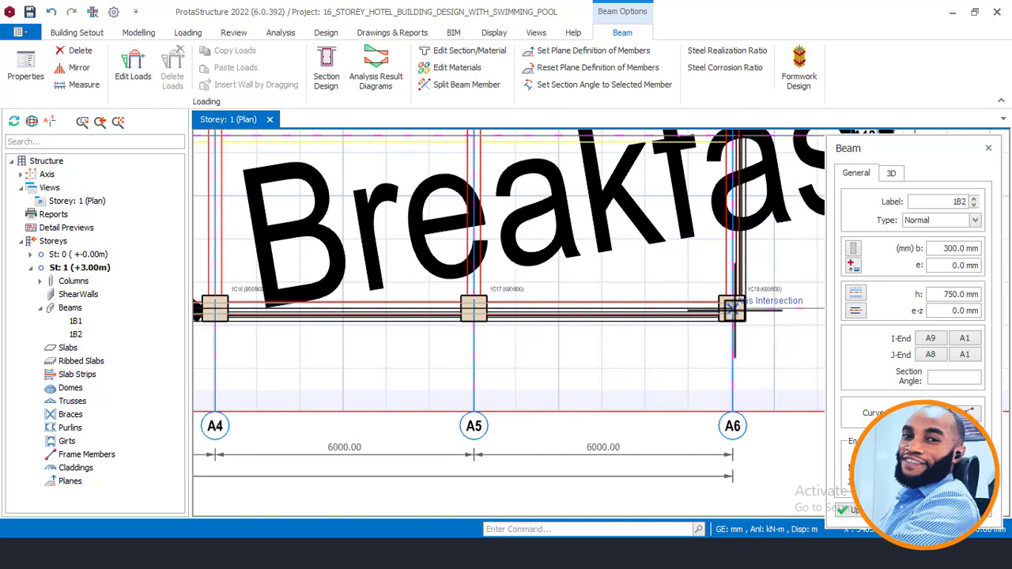
pyautogui.click(732, 308)
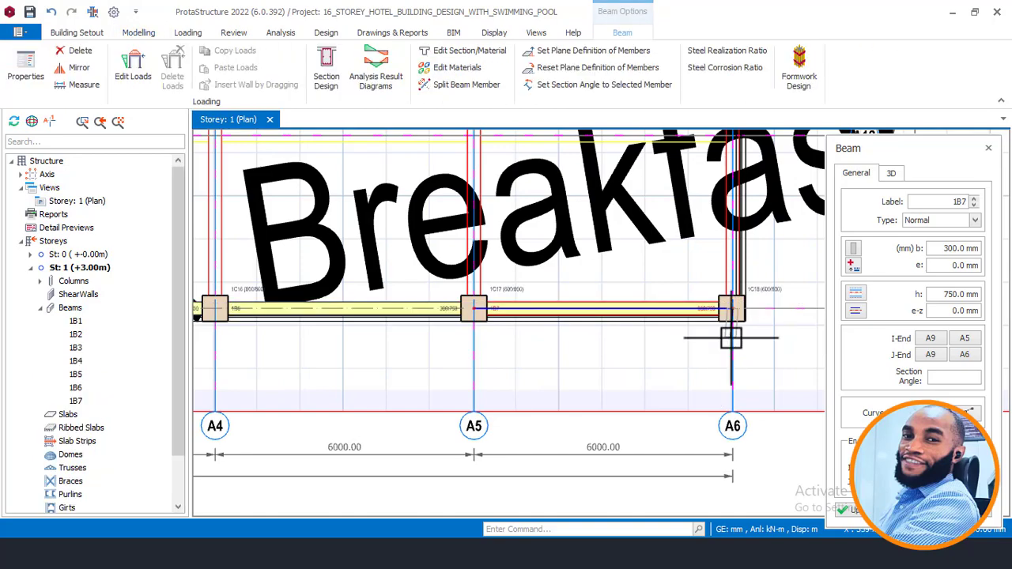
# Insert beams along axis A6 from A9 to A7 and along axis A7 from A6 to A4
pyautogui.scroll(-3, 730, 334)
pyautogui.scroll(3, 720, 252)
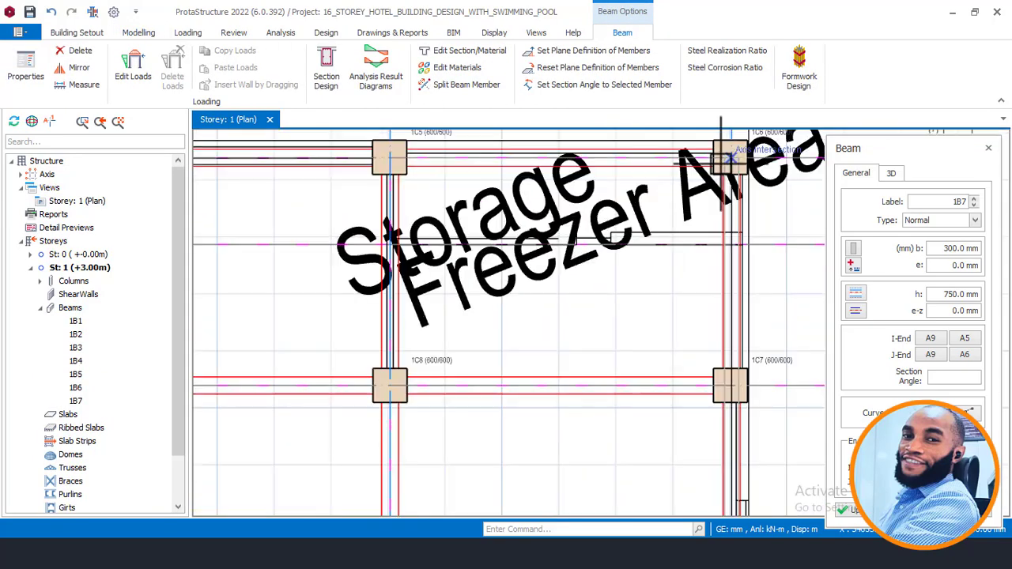
pyautogui.click(725, 156)
pyautogui.scroll(-3, 759, 261)
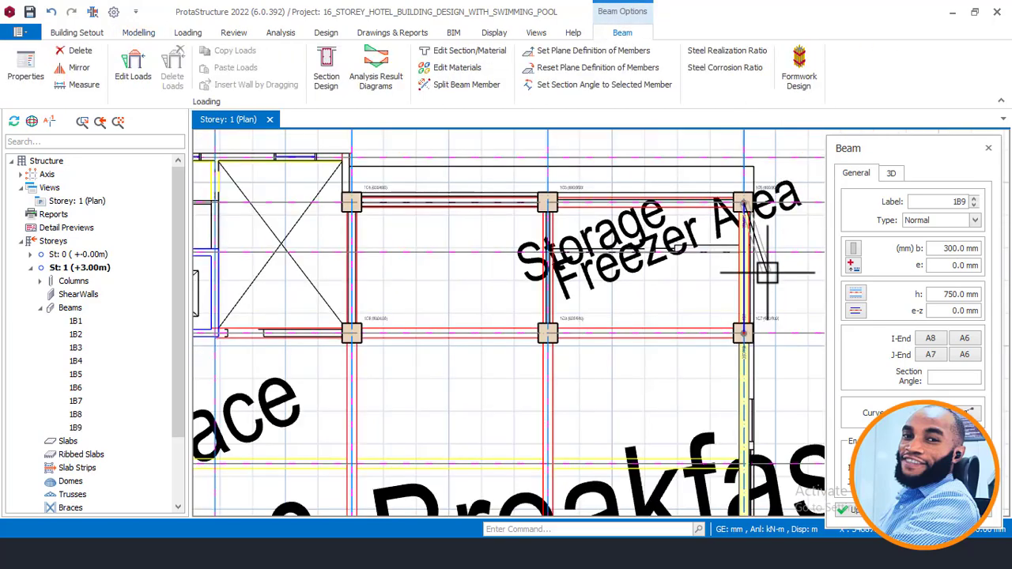
pyautogui.scroll(4, 501, 217)
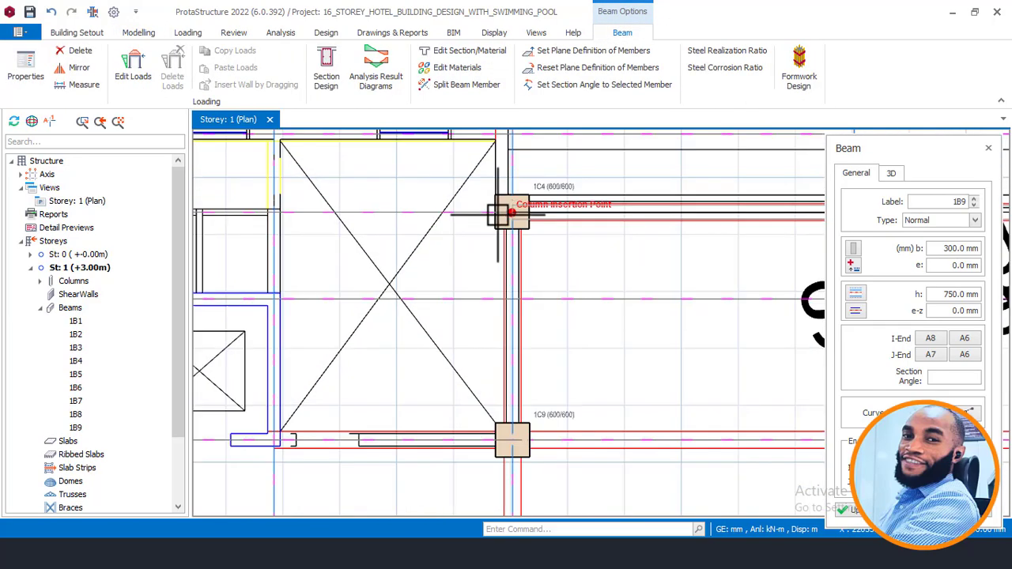
pyautogui.click(512, 212)
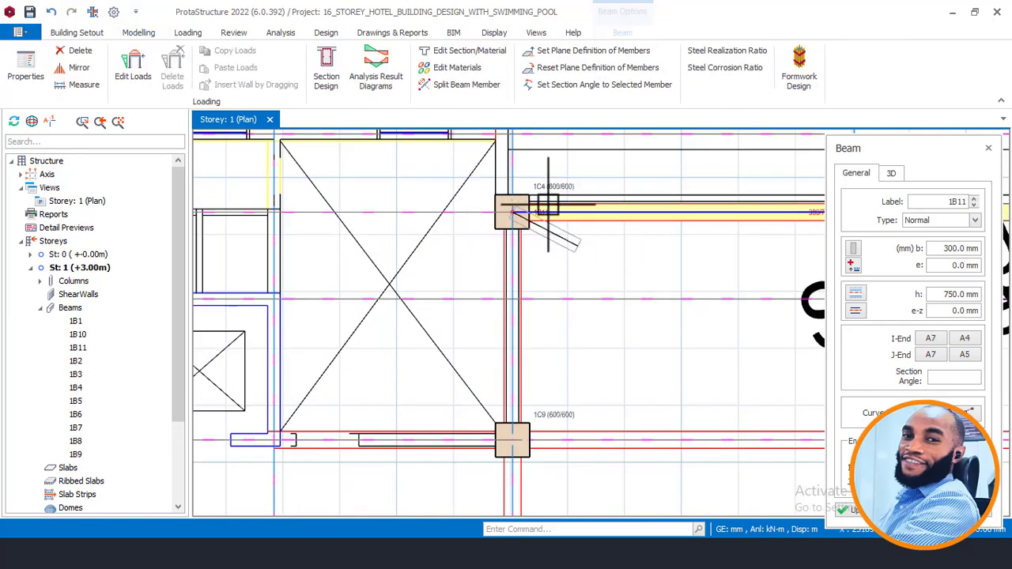
# Insert 300 x 750 mm beams along axis A4 from axis A7 to axis A9
pyautogui.scroll(-3, 514, 238)
pyautogui.scroll(3, 530, 348)
pyautogui.scroll(3, 530, 348)
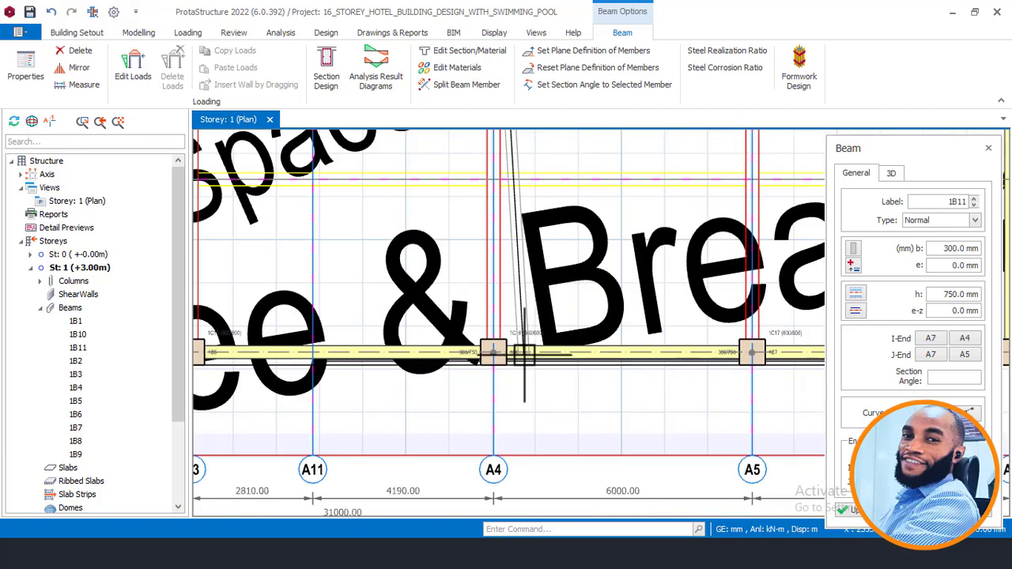
pyautogui.click(495, 352)
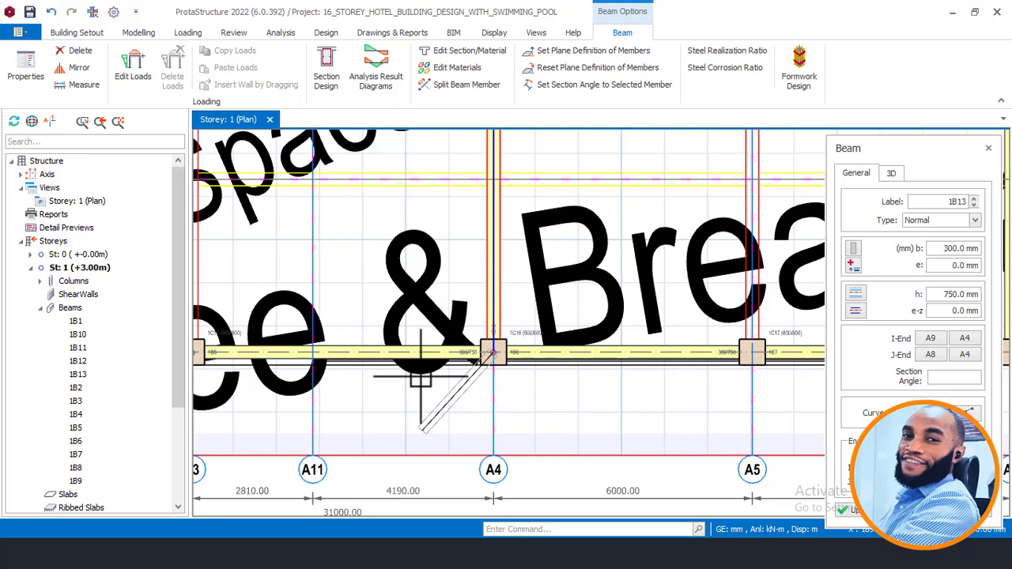
# Insert 300 x 750 mm beams along axis A5 from axis A9 to axis A7
pyautogui.scroll(-2, 495, 368)
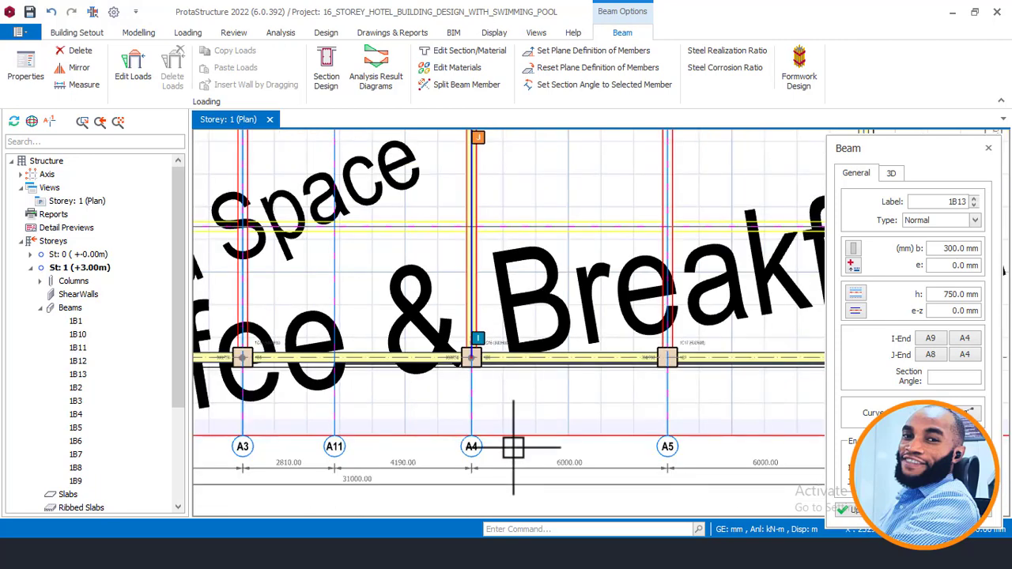
pyautogui.scroll(1, 682, 446)
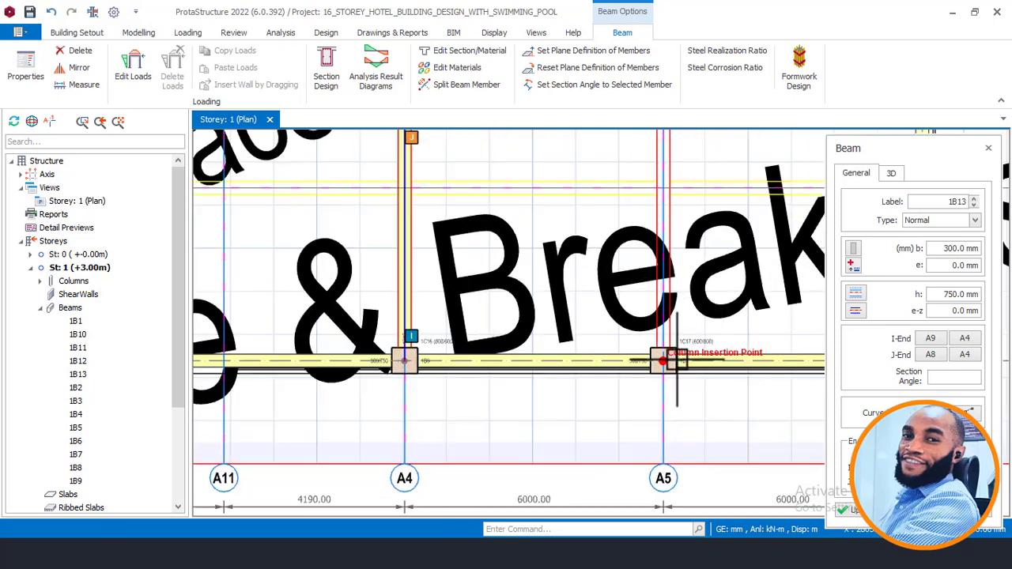
pyautogui.scroll(-3, 469, 409)
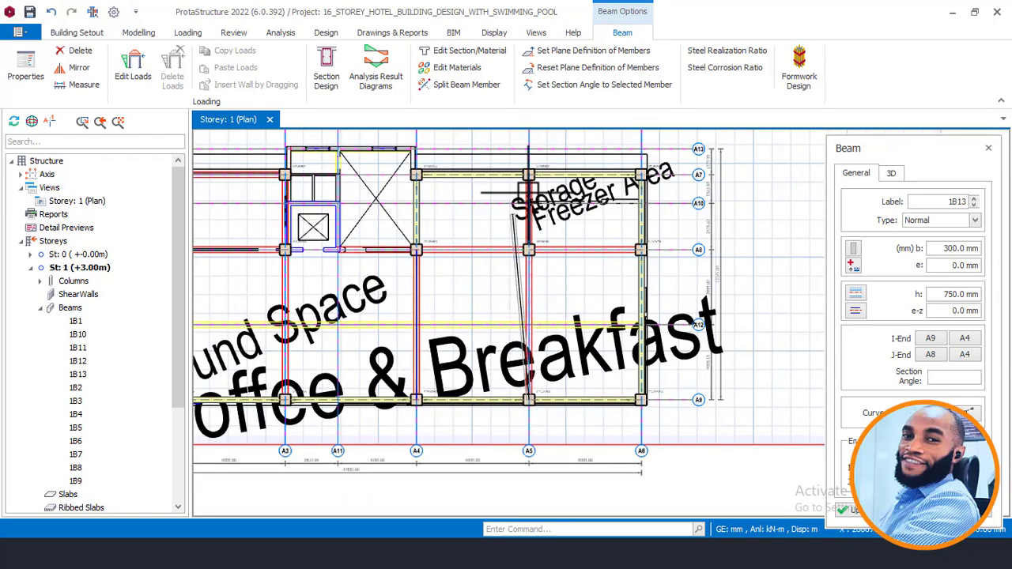
pyautogui.scroll(3, 524, 174)
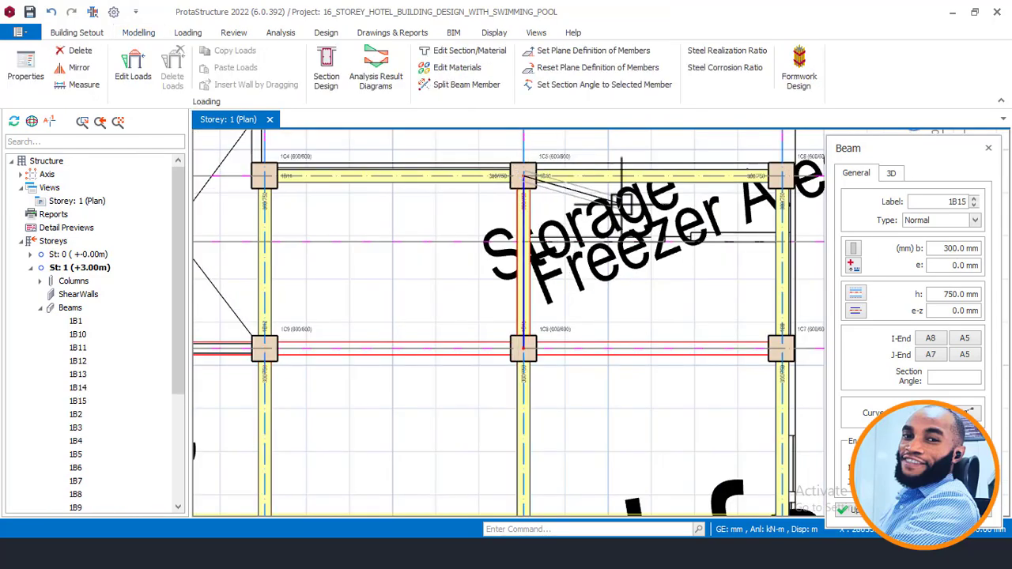
# Insert 300 x 750 mm beams along axis A8 from axis A6 to axis A4
pyautogui.scroll(-3, 649, 219)
pyautogui.scroll(2, 742, 278)
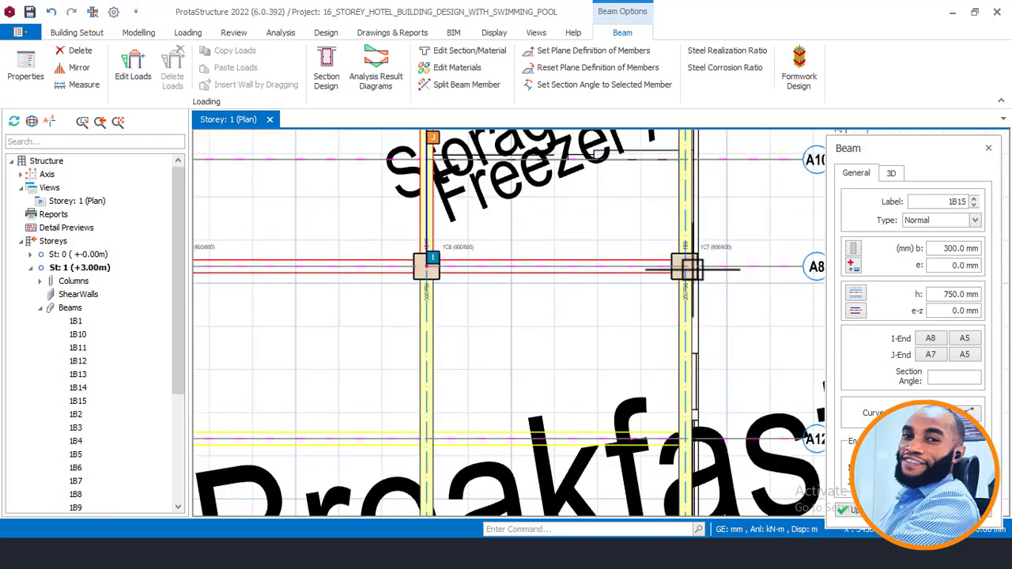
pyautogui.scroll(-4, 672, 270)
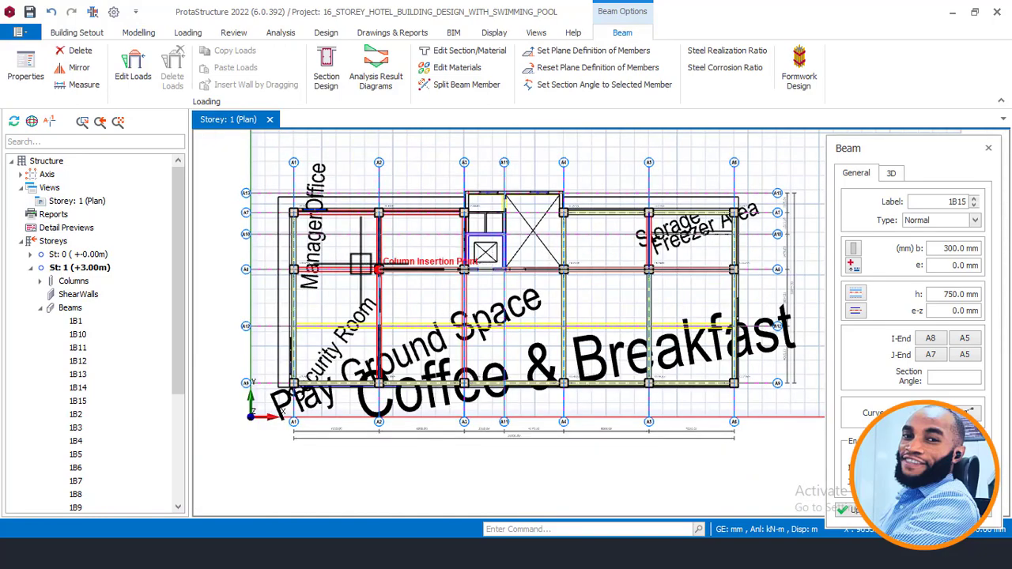
pyautogui.scroll(2, 316, 276)
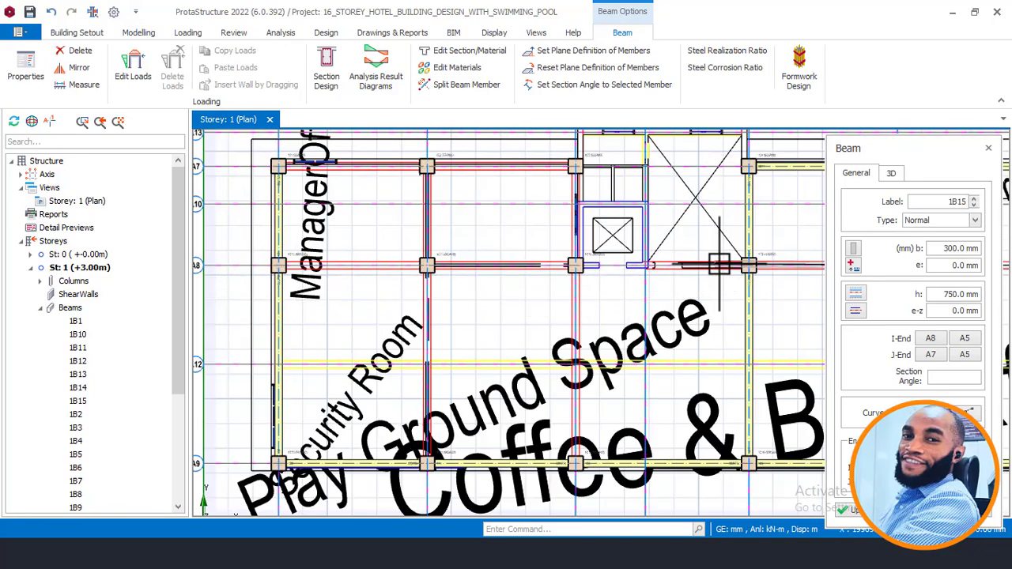
pyautogui.scroll(2, 735, 266)
pyautogui.click(769, 265)
pyautogui.scroll(-5, 565, 291)
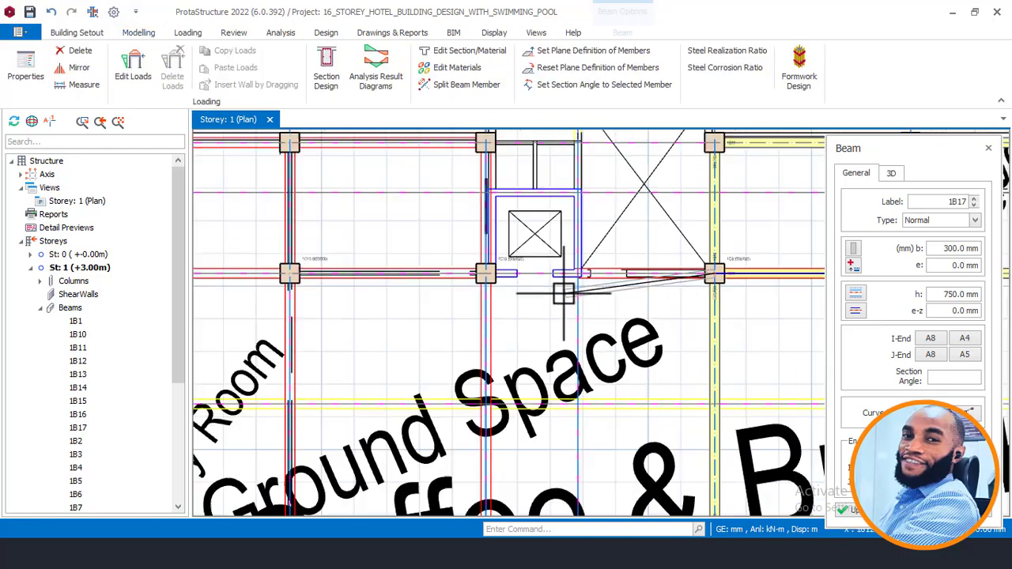
# Insert 300 x 750 mm beams along axis A3 from axis A9 to axis A7
pyautogui.scroll(4, 545, 394)
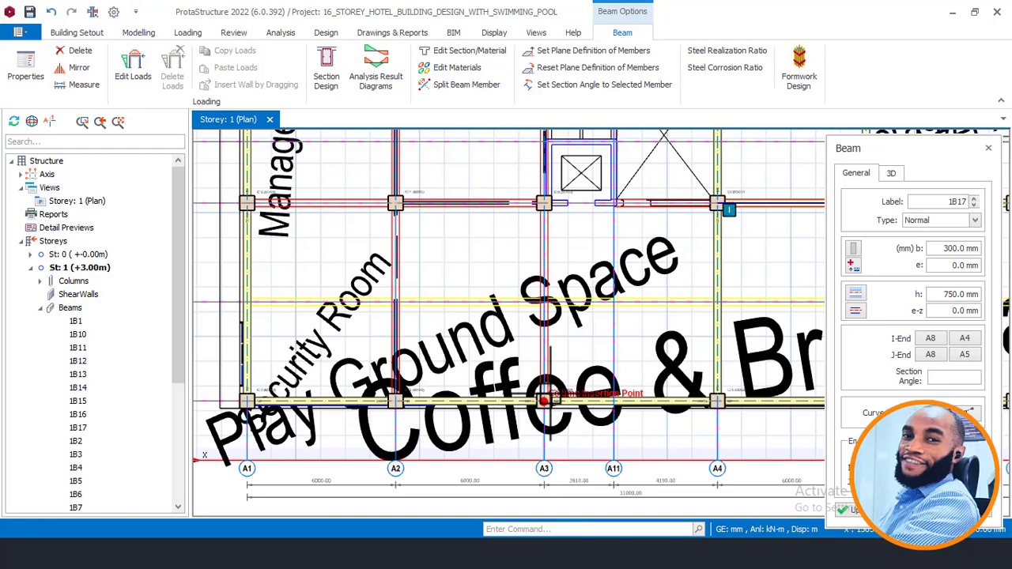
pyautogui.scroll(-1, 543, 460)
pyautogui.moveTo(549, 262); pyautogui.dragTo(564, 492, button='middle')
pyautogui.scroll(-1, 556, 272)
pyautogui.scroll(2, 558, 253)
pyautogui.scroll(-3, 607, 251)
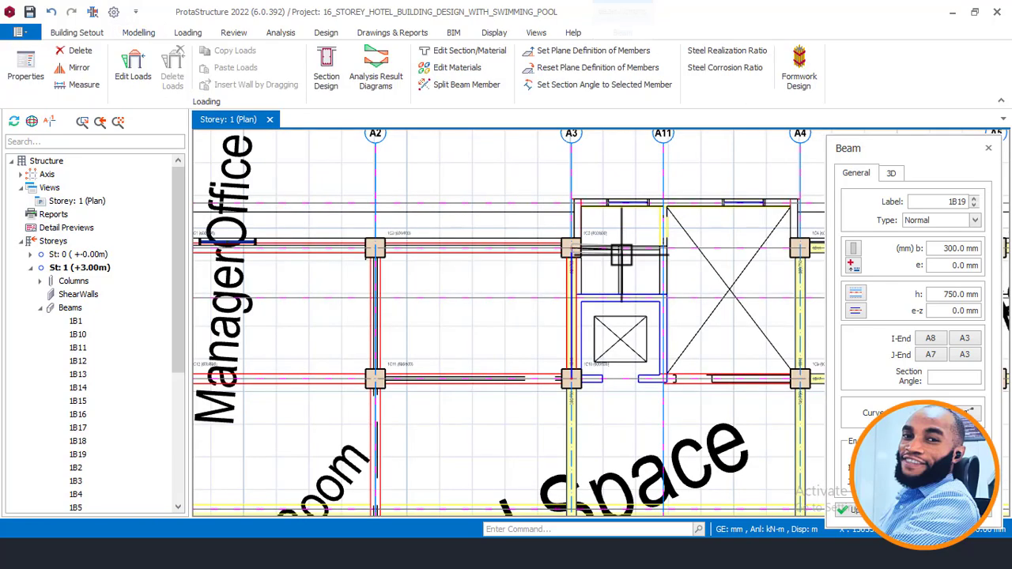
# Insert beams along axis A7 between A1 and A3 and along axis A2 between A7 and A9
pyautogui.scroll(3, 359, 247)
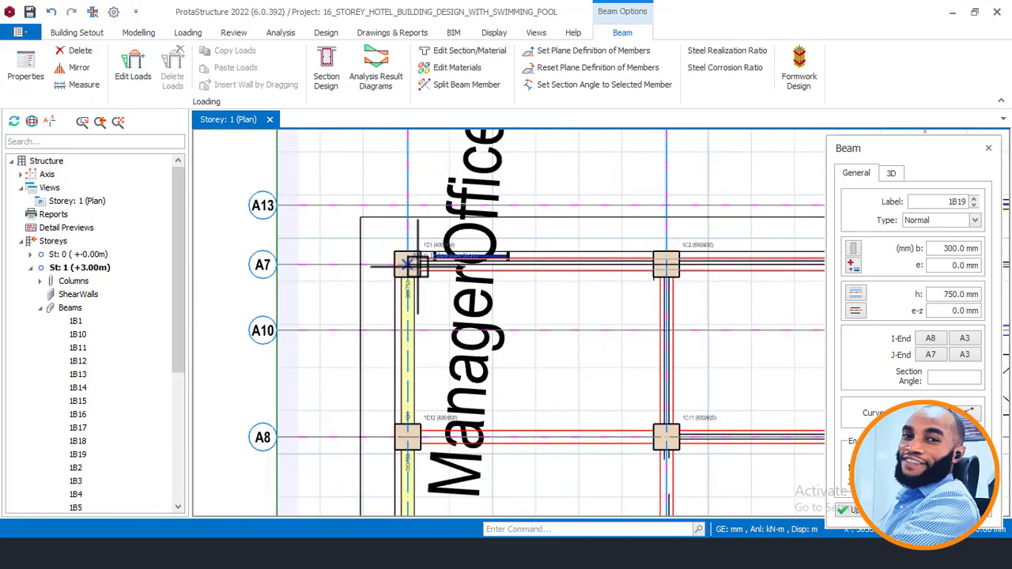
pyautogui.scroll(-3, 411, 264)
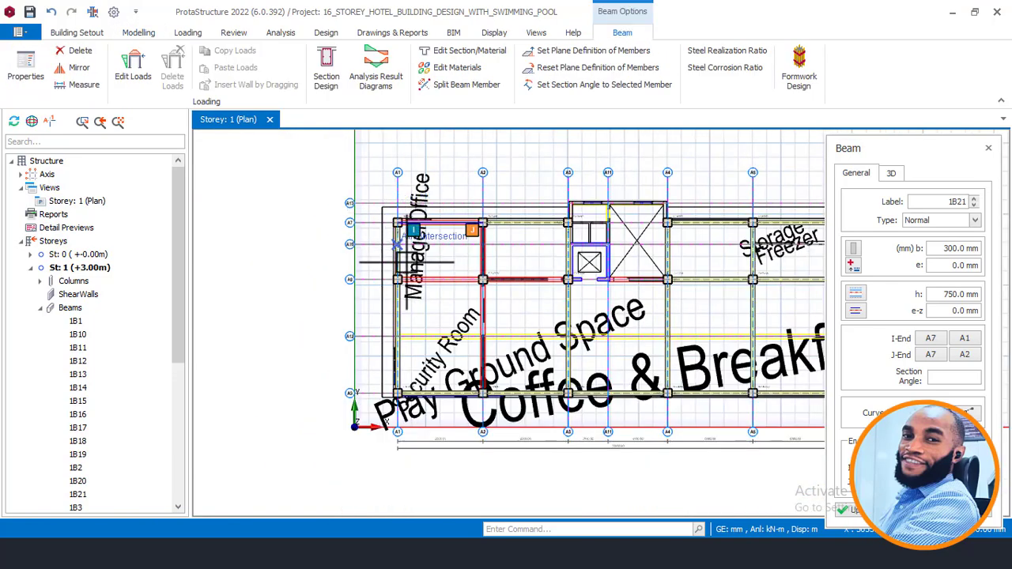
pyautogui.scroll(2, 404, 263)
pyautogui.scroll(-2, 479, 264)
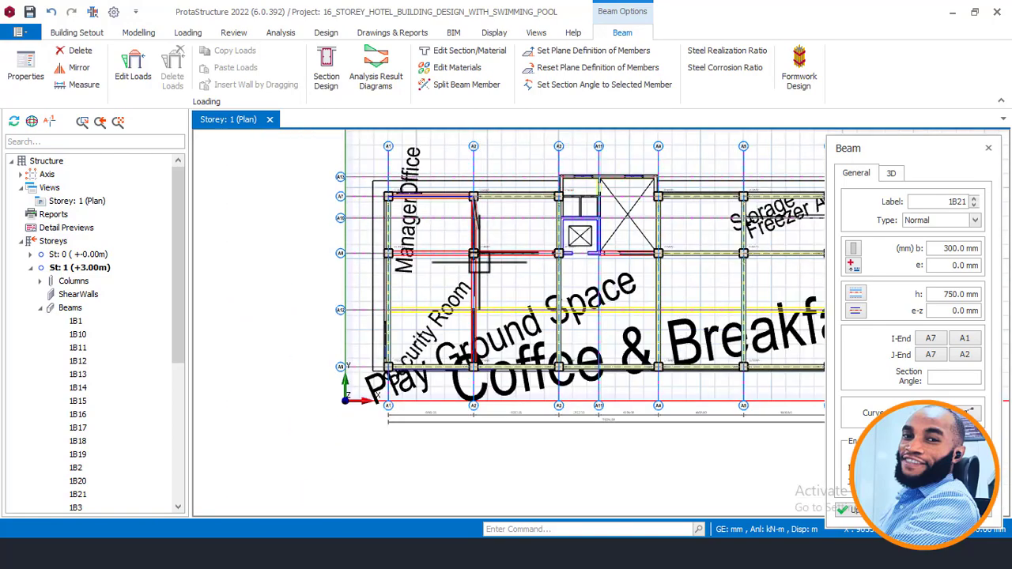
pyautogui.scroll(4, 478, 260)
pyautogui.scroll(-3, 445, 399)
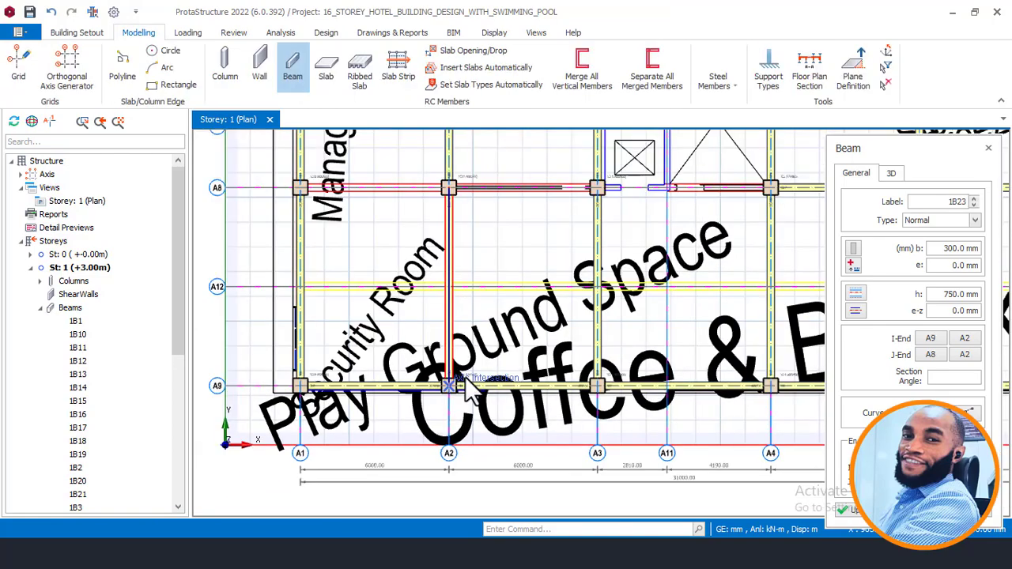
# Insert 300 x 750 mm beams along axis A8 from axis A1 to axis A3
pyautogui.scroll(5, 304, 286)
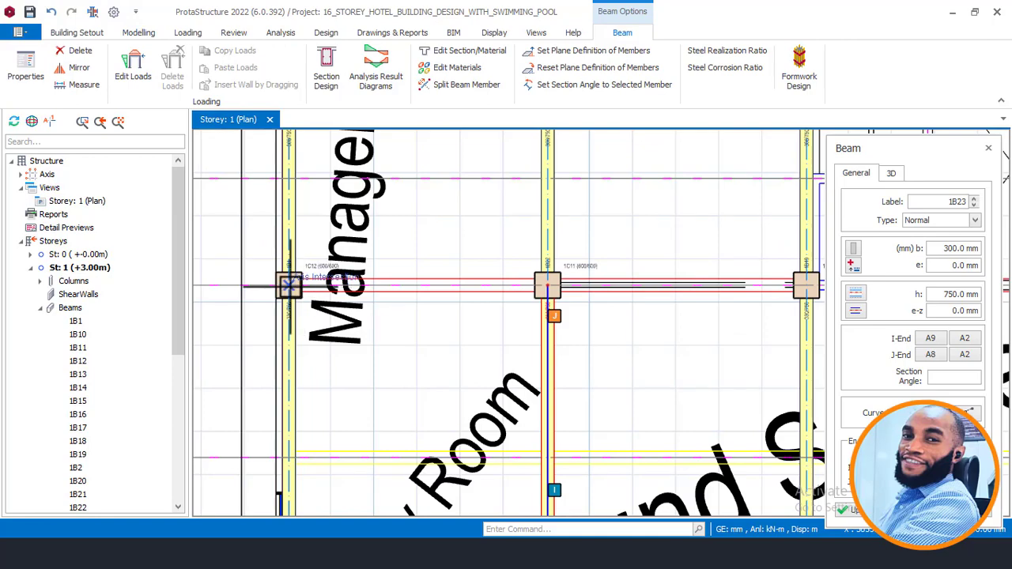
pyautogui.scroll(-2, 574, 289)
pyautogui.scroll(3, 698, 283)
pyautogui.click(699, 282)
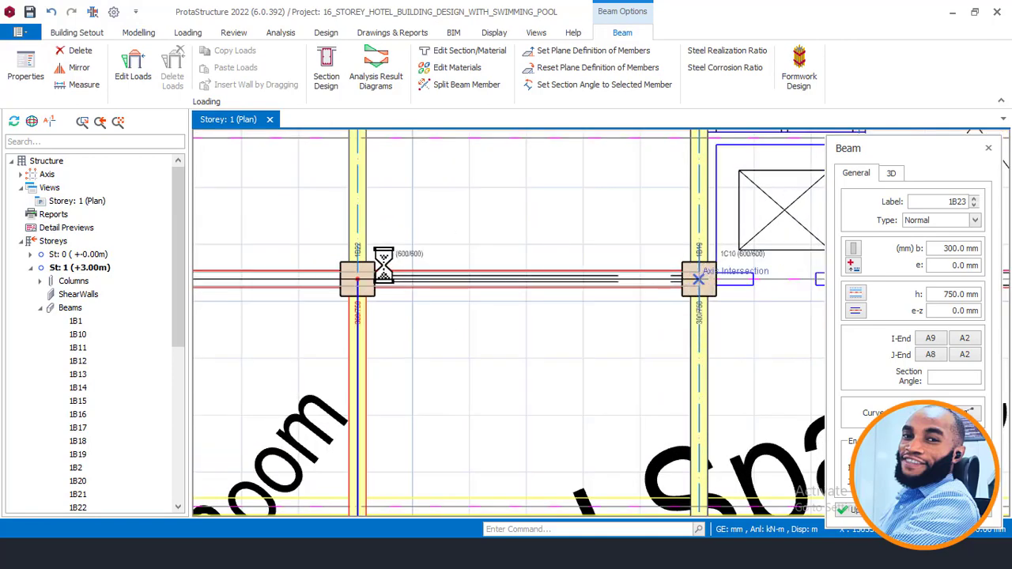
pyautogui.scroll(-5, 492, 261)
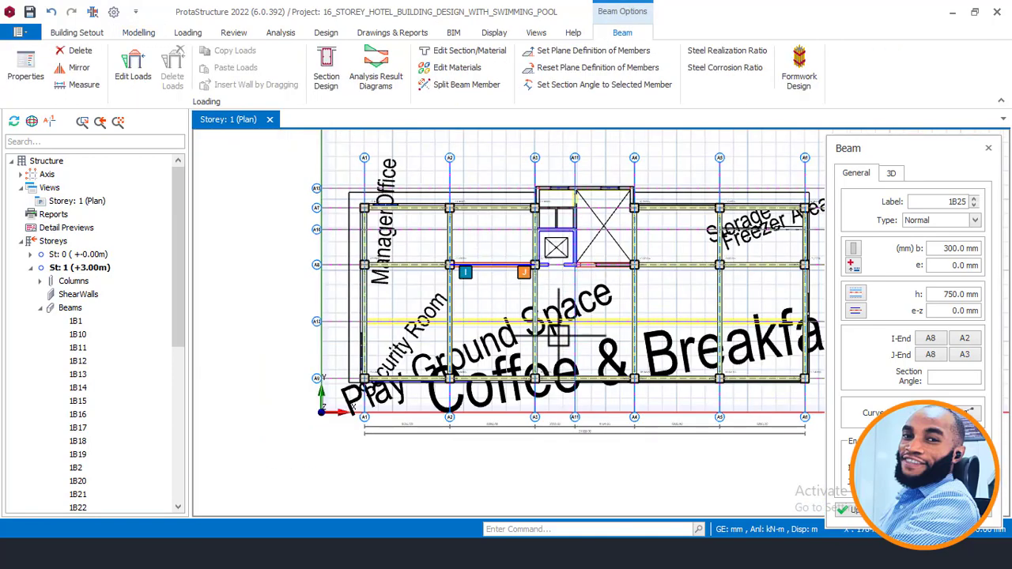
# Set the beam depth to 600 mm and insert a 300 x 600 mm beam along axis A12 from axis A1 to axis A2
pyautogui.scroll(4, 585, 229)
pyautogui.scroll(3, 434, 316)
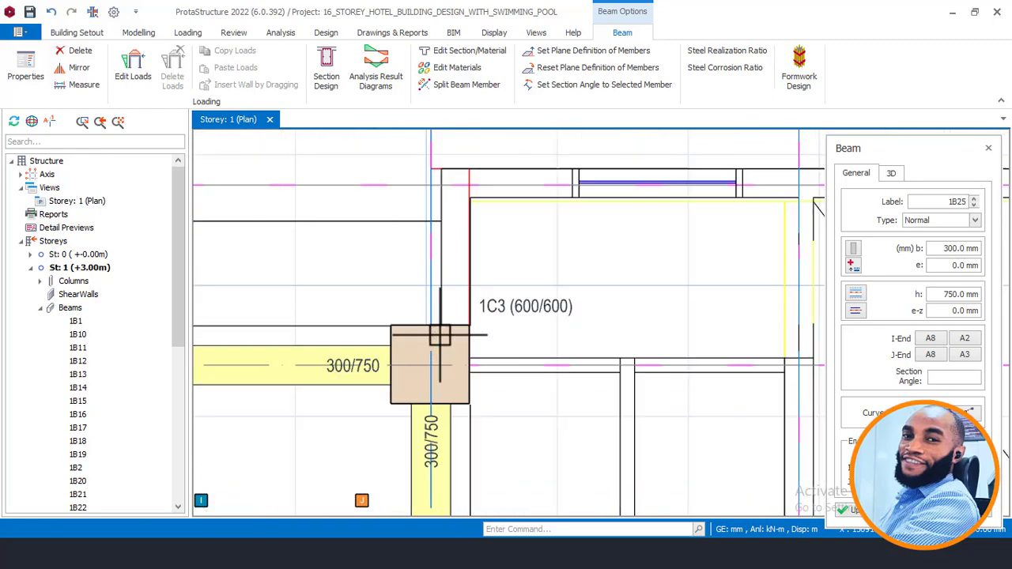
pyautogui.scroll(-5, 428, 366)
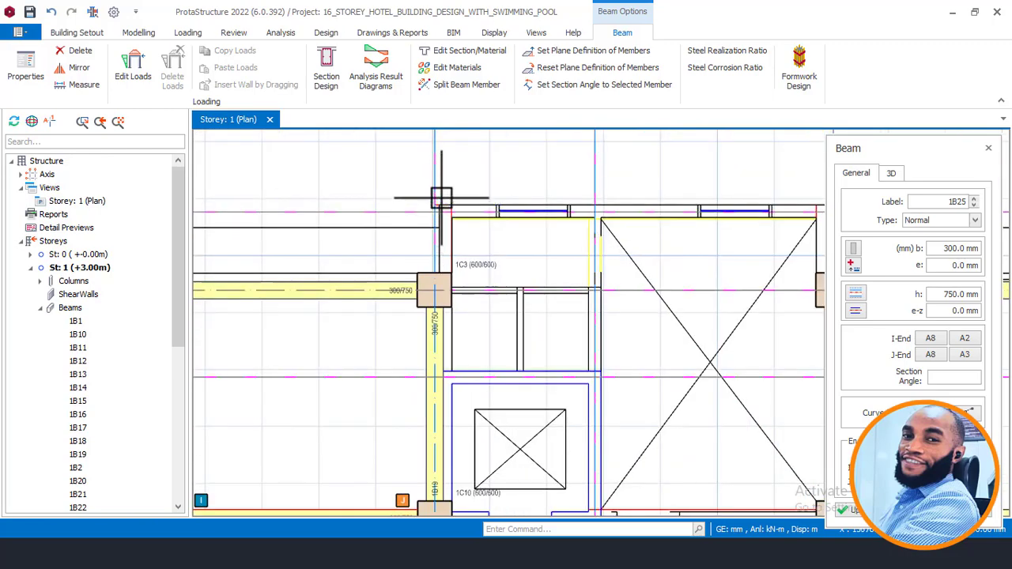
pyautogui.scroll(4, 304, 341)
pyautogui.scroll(2, 304, 341)
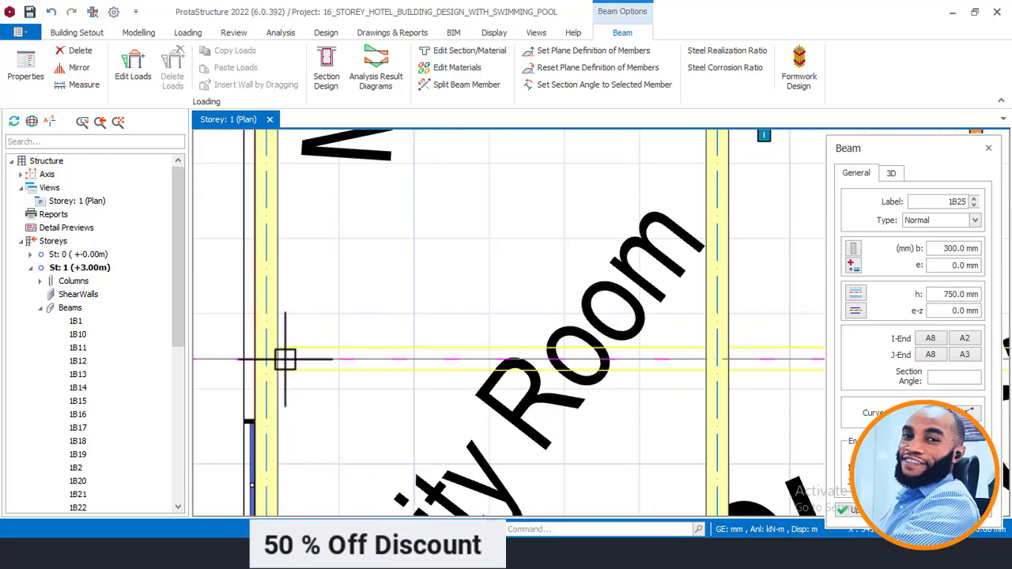
pyautogui.doubleClick(952, 294)
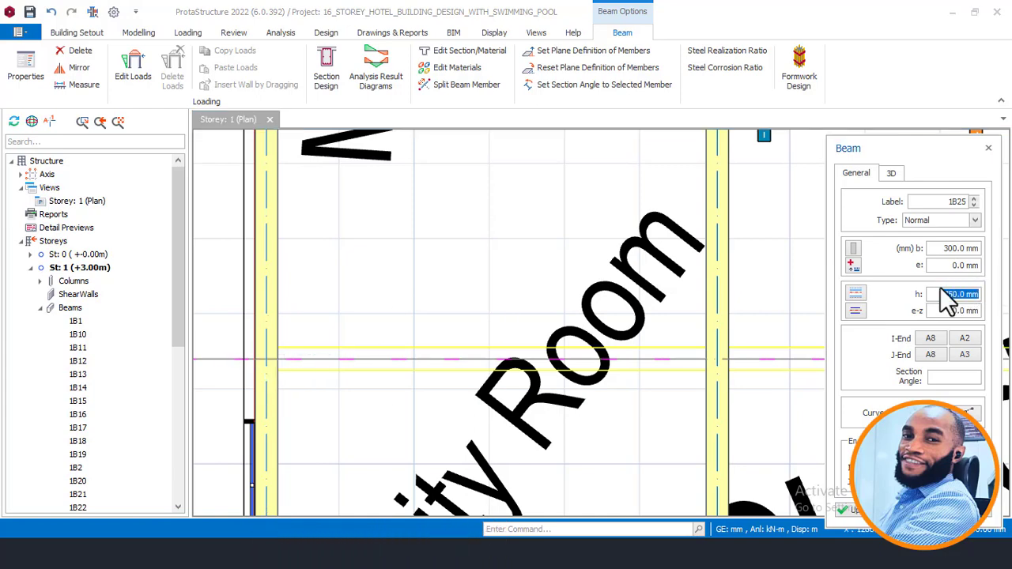
pyautogui.write('60')
pyautogui.click(262, 362)
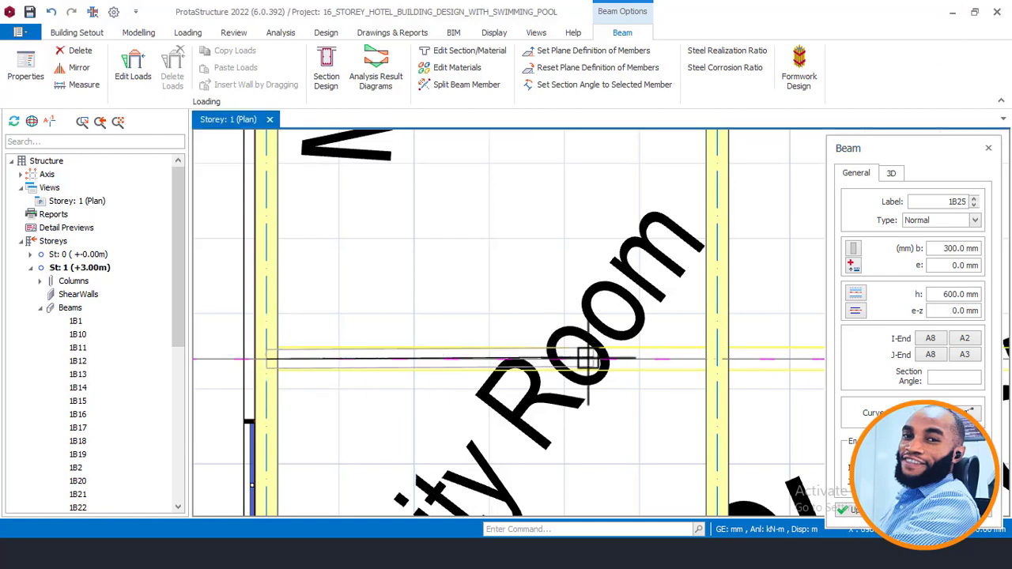
pyautogui.scroll(1, 688, 363)
pyautogui.click(721, 356)
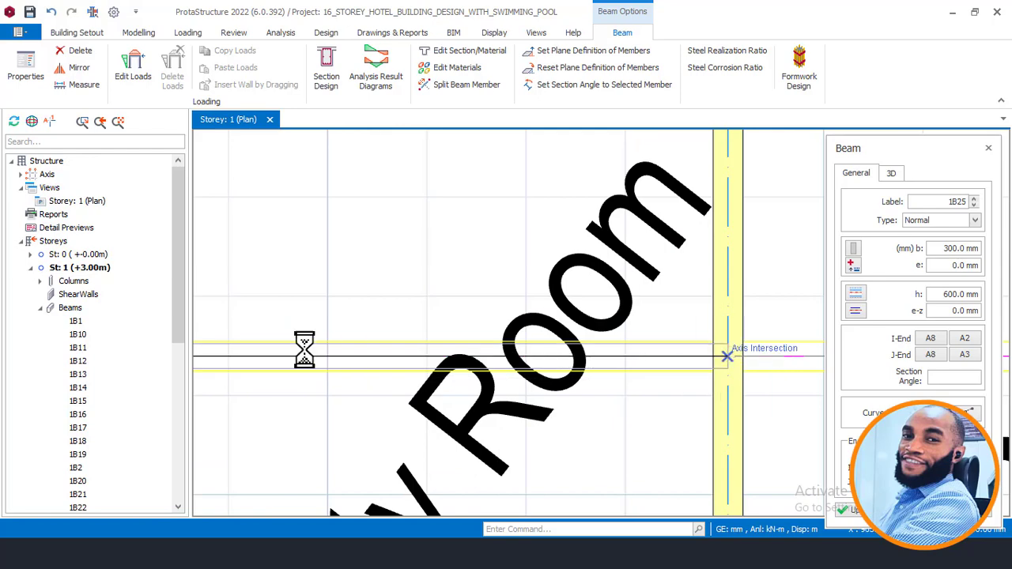
# Continue the 300 x 600 mm beams along axis A12 from axis A2 through axis A3 to axis A4
pyautogui.scroll(-3, 334, 327)
pyautogui.scroll(2, 540, 336)
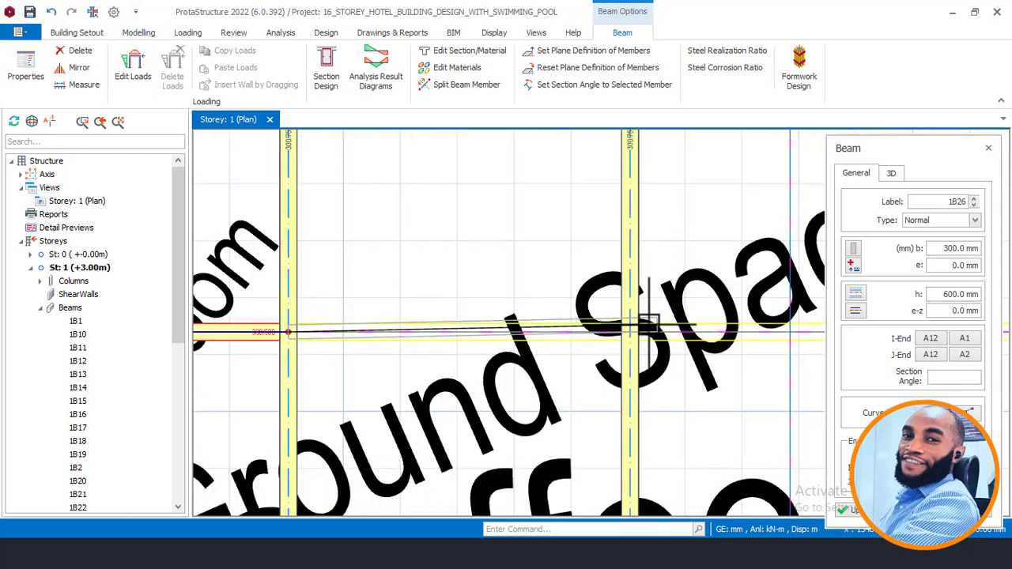
pyautogui.click(545, 335)
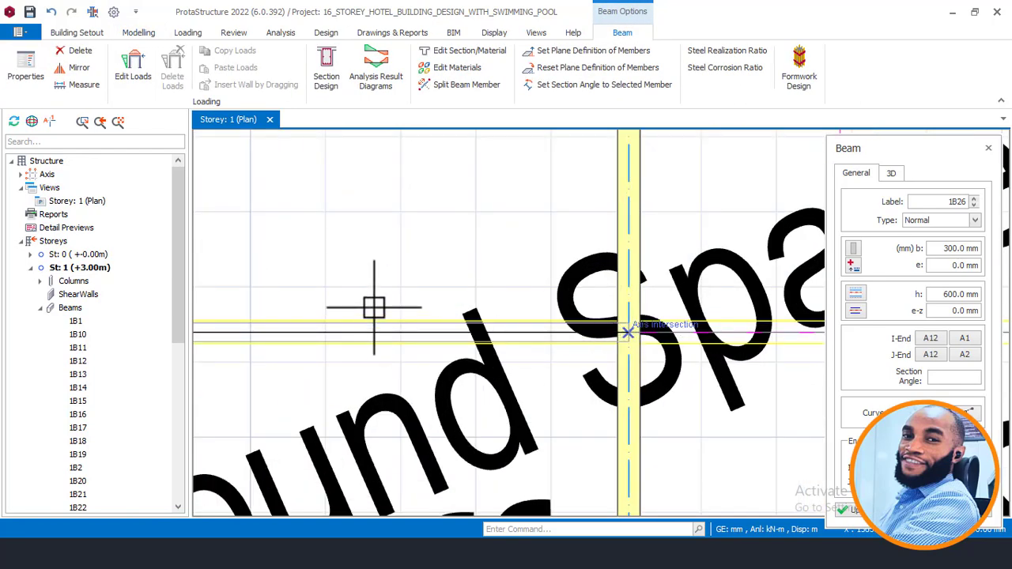
pyautogui.scroll(-3, 375, 306)
pyautogui.scroll(3, 684, 339)
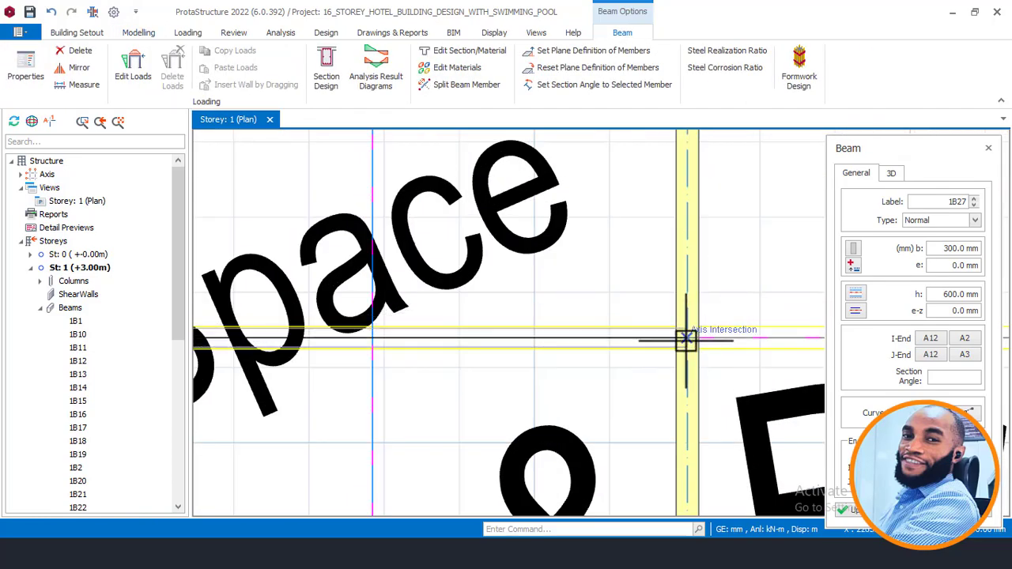
pyautogui.click(685, 339)
pyautogui.scroll(-2, 351, 308)
pyautogui.scroll(-2, 588, 334)
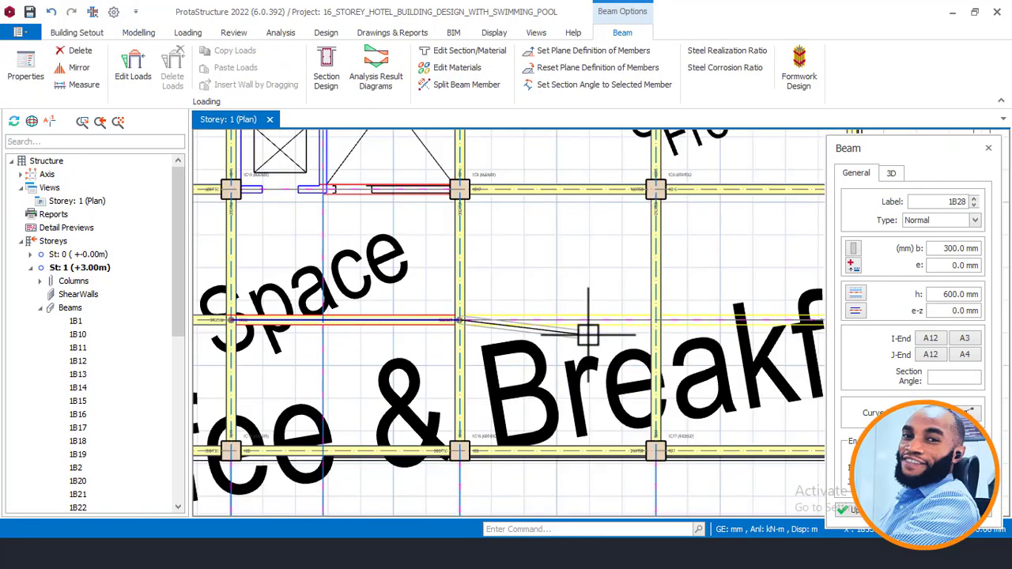
# Continue the 300 x 600 mm beams along axis A12 from axis A4 through axis A5 to axis A6
pyautogui.scroll(3, 656, 316)
pyautogui.click(678, 307)
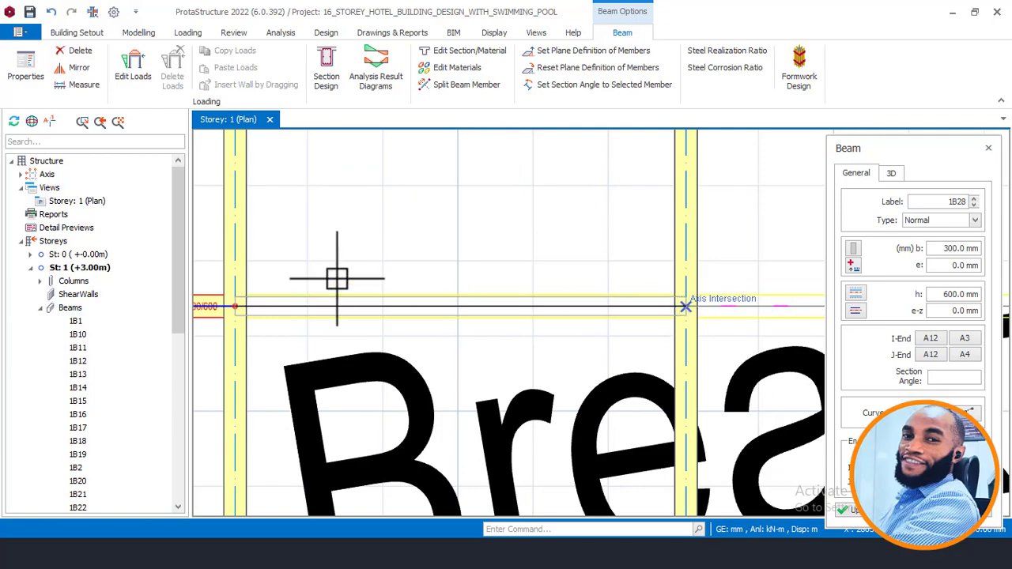
pyautogui.scroll(-2, 323, 303)
pyautogui.scroll(2, 598, 296)
pyautogui.scroll(2, 598, 296)
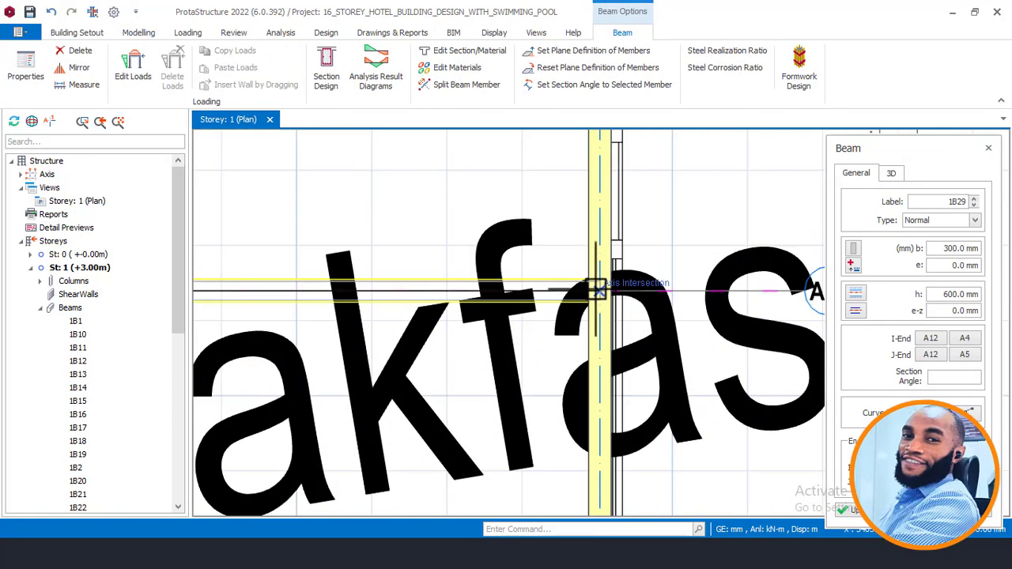
pyautogui.click(599, 291)
pyautogui.scroll(-3, 553, 300)
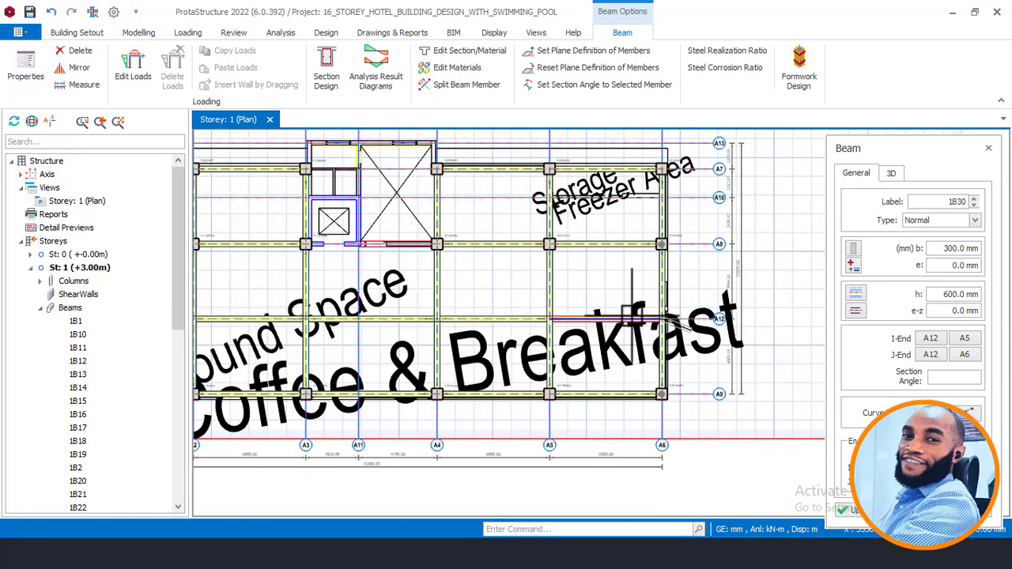
pyautogui.scroll(4, 522, 237)
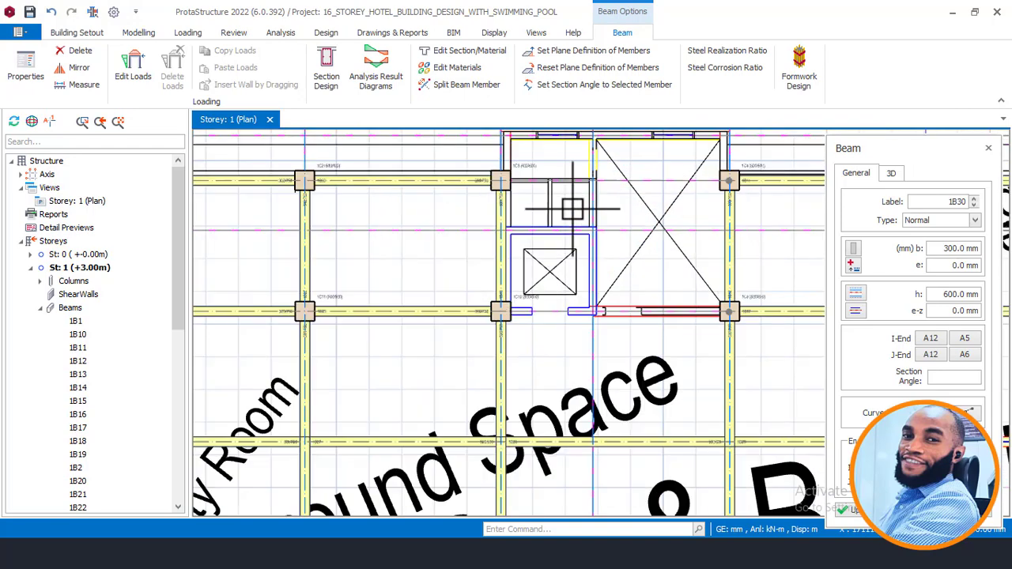
pyautogui.scroll(1, 755, 348)
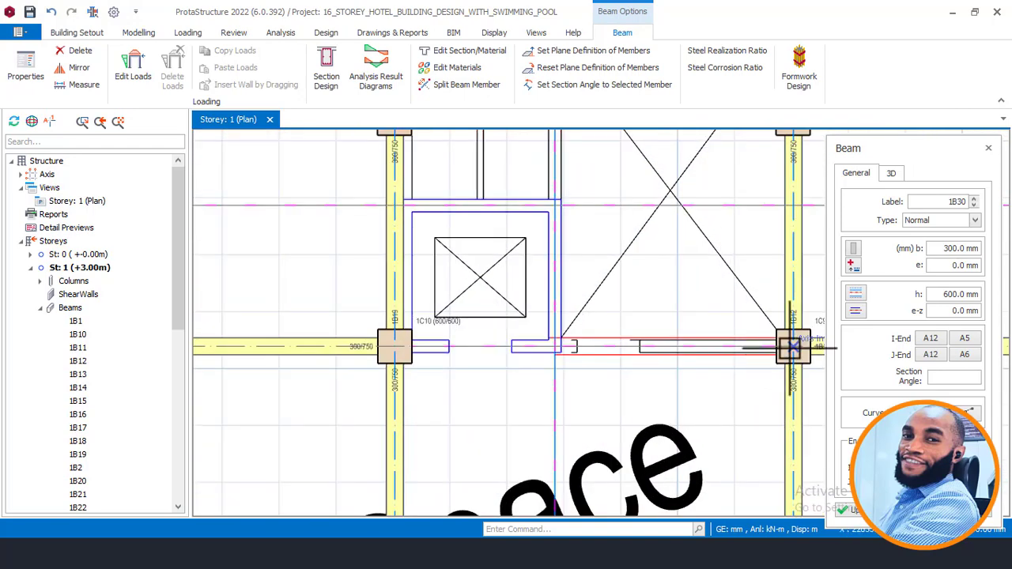
pyautogui.scroll(1, 791, 345)
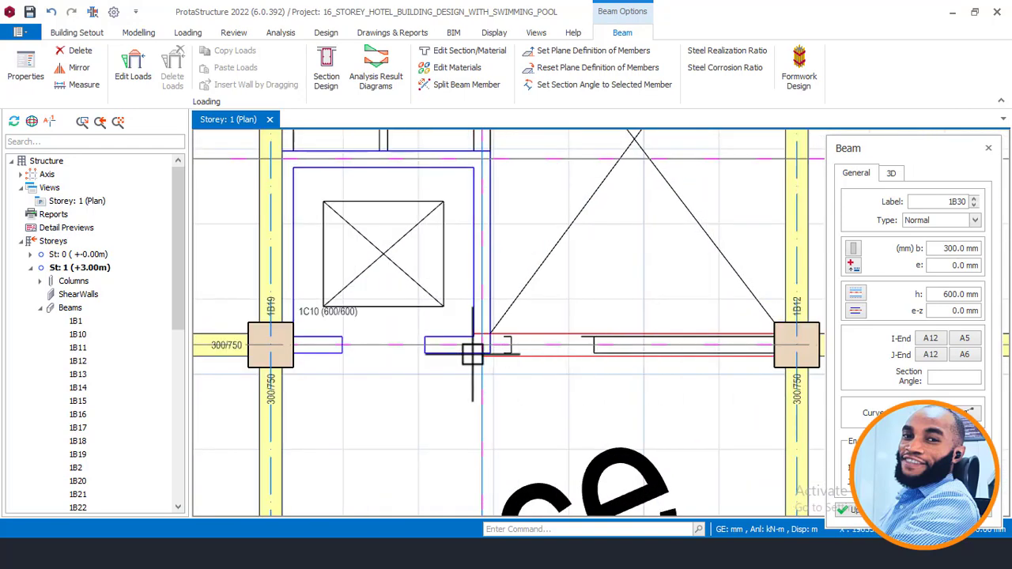
pyautogui.scroll(-3, 500, 342)
# Set the beam eccentricity to -150 mm and insert a 300 x 600 mm cantilever beam along axis A3 from axis A7 to axis A13
pyautogui.scroll(4, 565, 323)
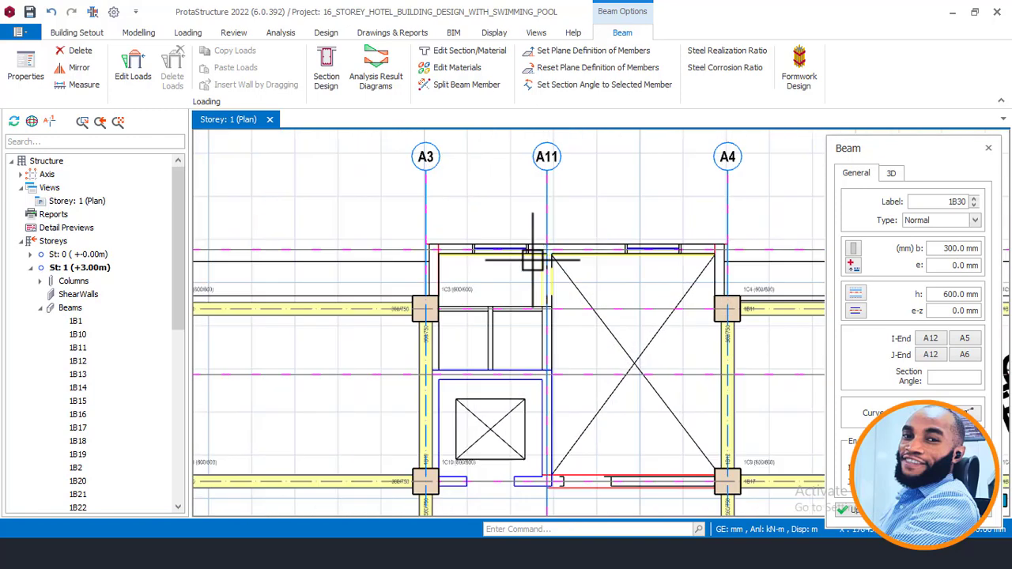
pyautogui.scroll(1, 422, 275)
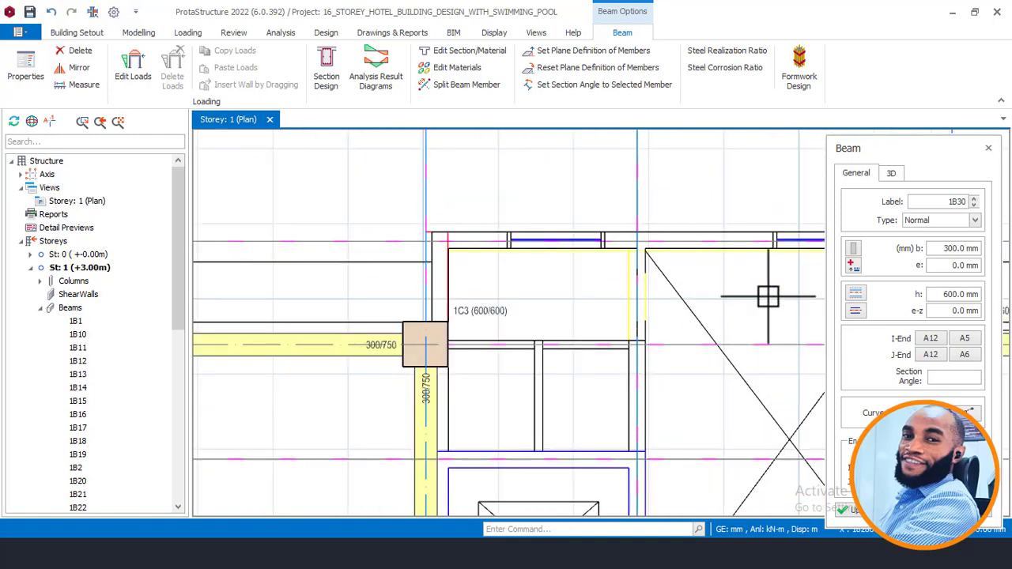
pyautogui.scroll(2, 425, 332)
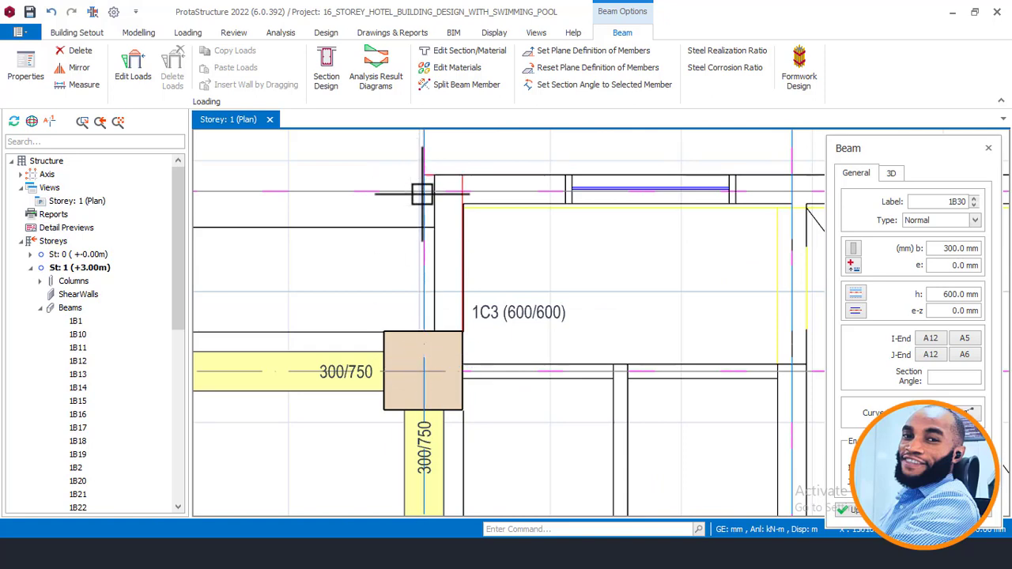
pyautogui.click(859, 309)
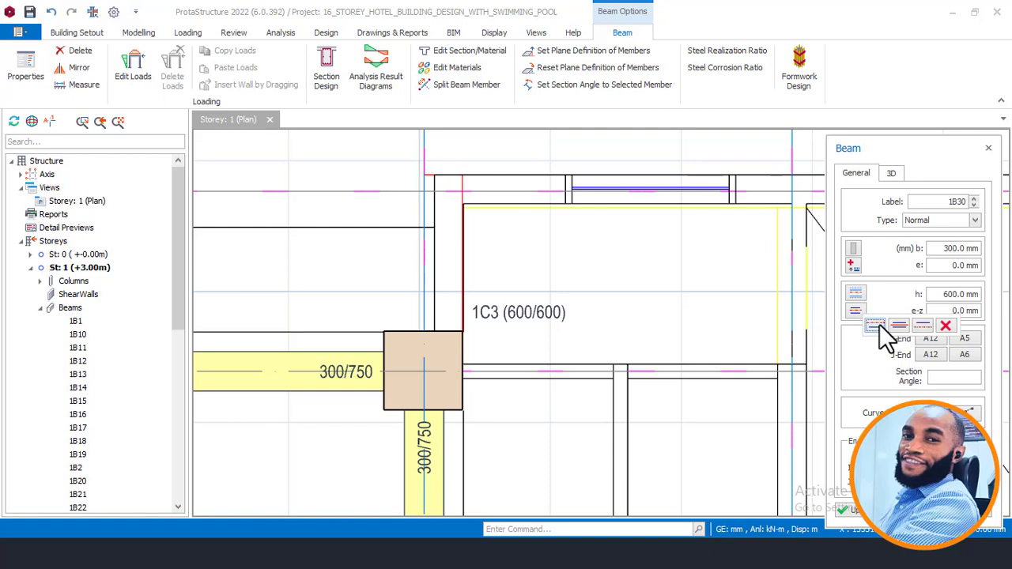
pyautogui.click(878, 326)
pyautogui.click(426, 375)
pyautogui.scroll(2, 419, 316)
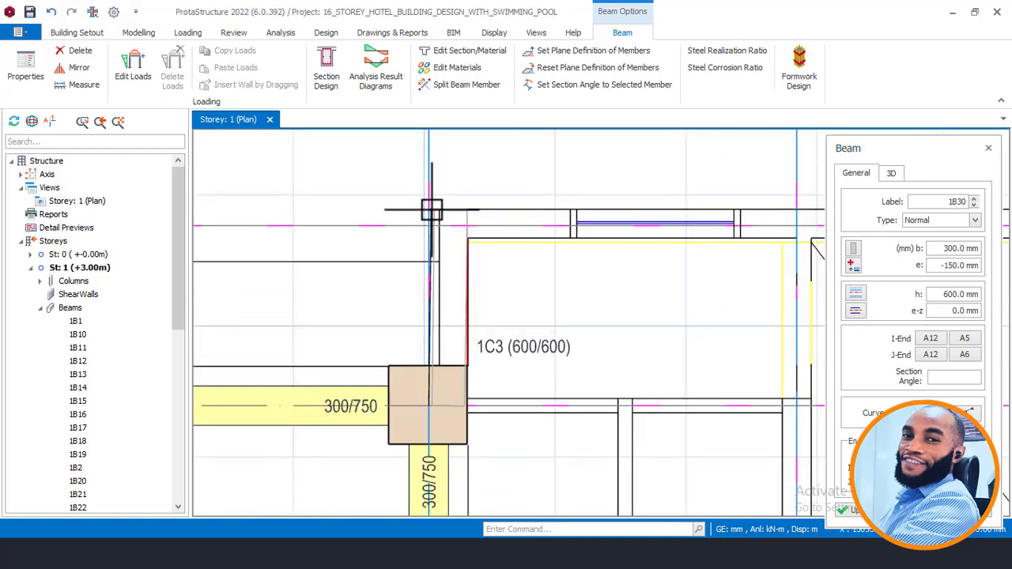
pyautogui.scroll(2, 431, 210)
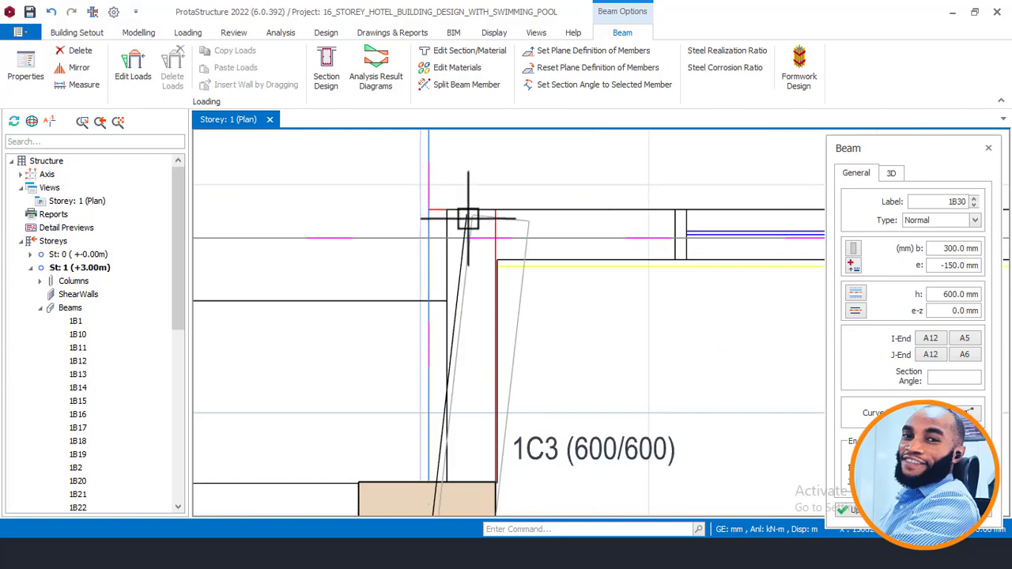
pyautogui.click(431, 235)
pyautogui.scroll(-3, 289, 246)
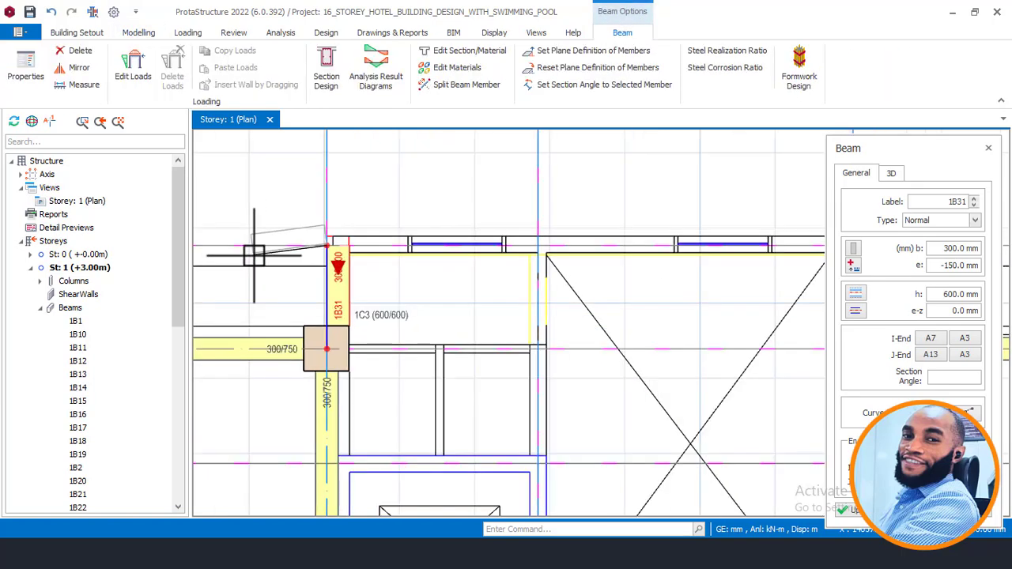
pyautogui.scroll(-2, 285, 261)
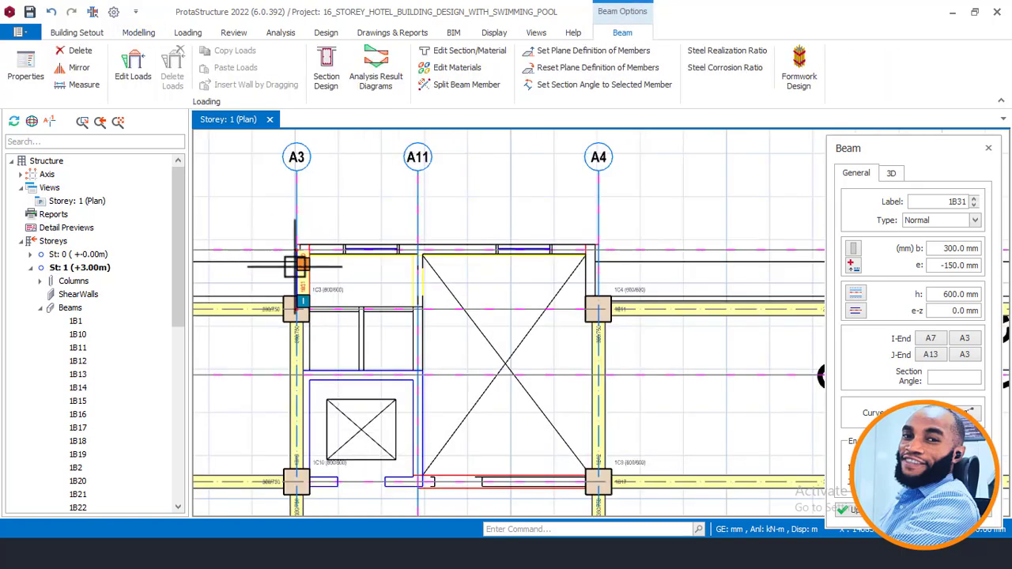
# Set the beam eccentricity to 150 mm and insert a 300 x 600 mm cantilever beam along axis A4 from axis A7 to axis A13
pyautogui.click(853, 311)
pyautogui.click(920, 326)
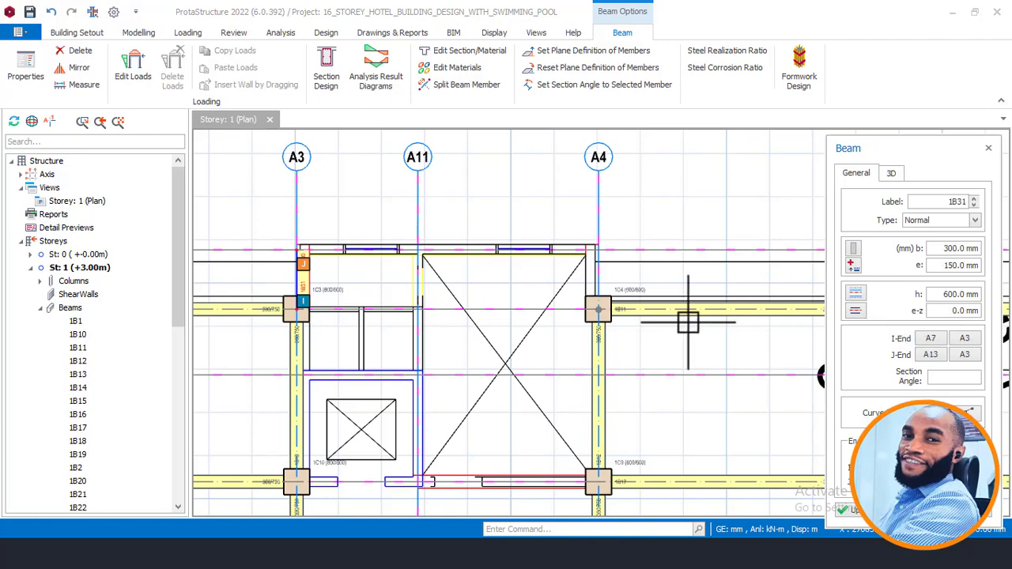
pyautogui.scroll(4, 598, 304)
pyautogui.click(606, 339)
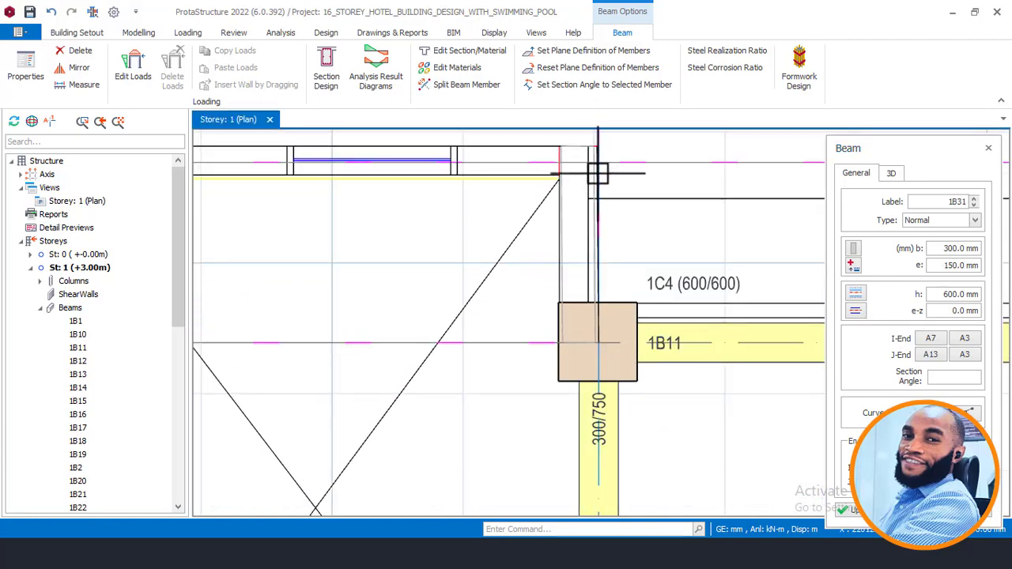
pyautogui.click(599, 163)
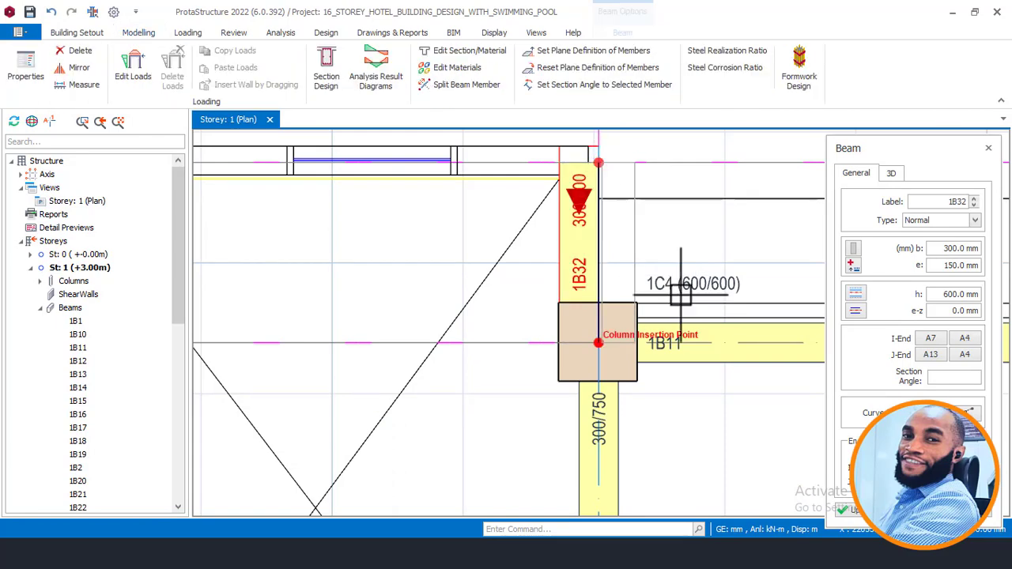
pyautogui.scroll(-3, 680, 292)
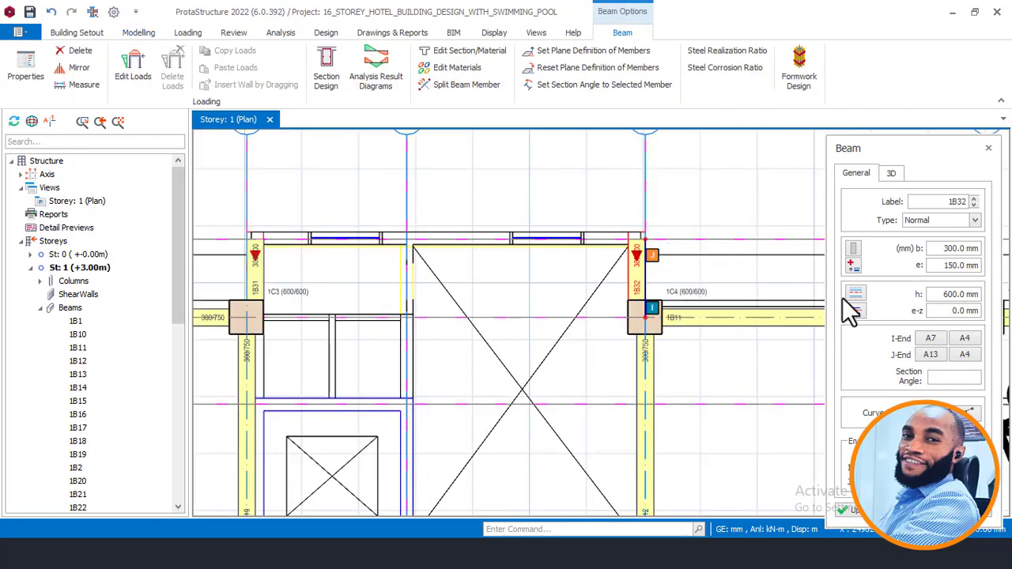
# Set the beam eccentricity to 0 mm and insert a 300 x 600 mm beam along axis A13 between axes A4 and A3
pyautogui.click(854, 312)
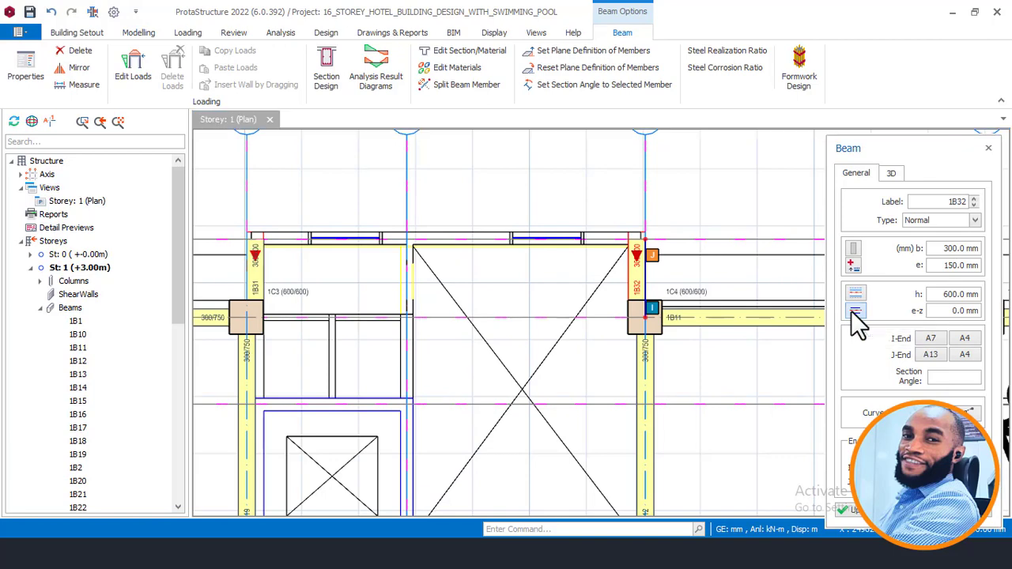
pyautogui.click(903, 330)
pyautogui.scroll(3, 647, 233)
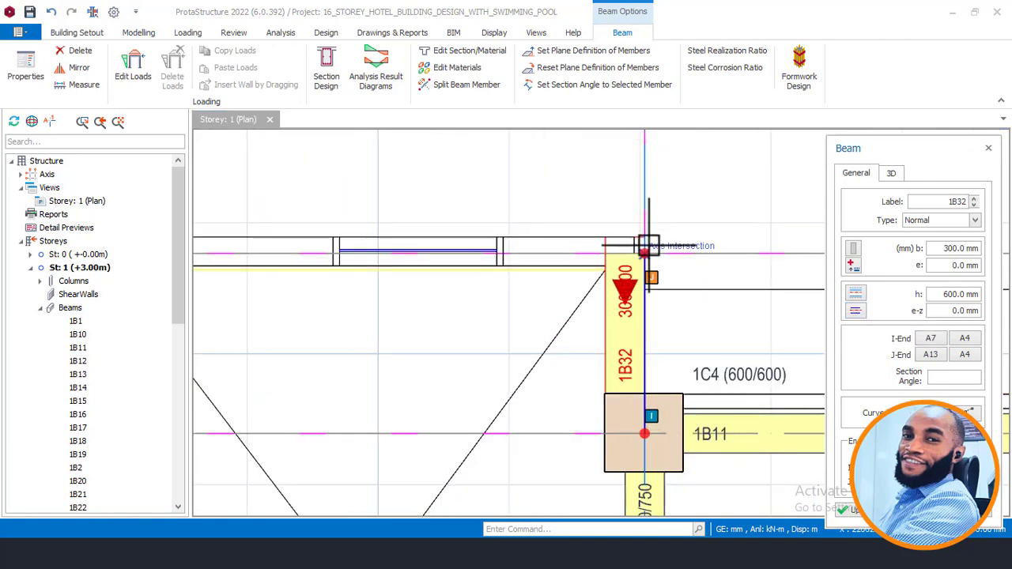
pyautogui.click(646, 252)
pyautogui.scroll(-3, 781, 237)
pyautogui.scroll(2, 330, 248)
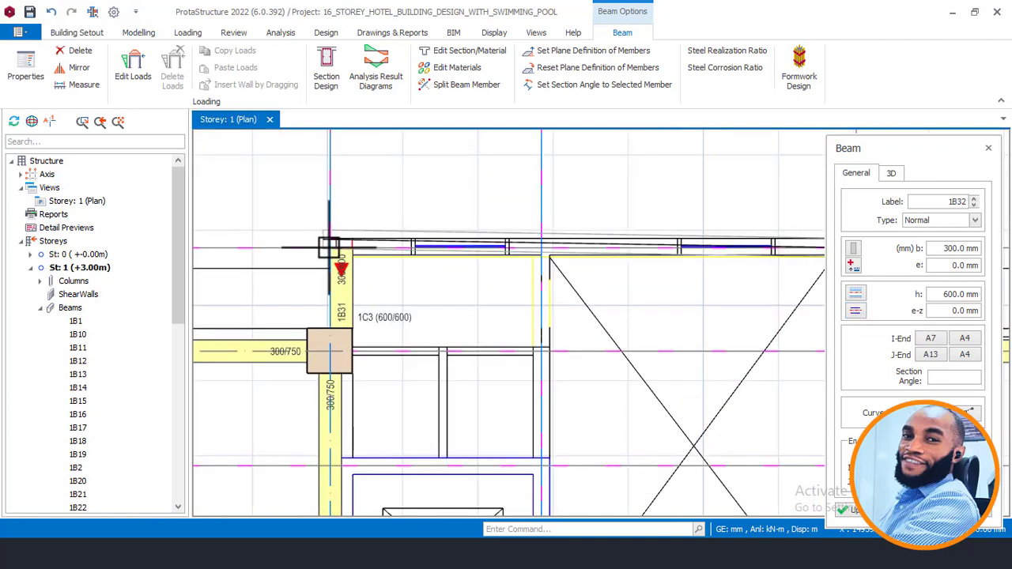
pyautogui.scroll(1, 353, 247)
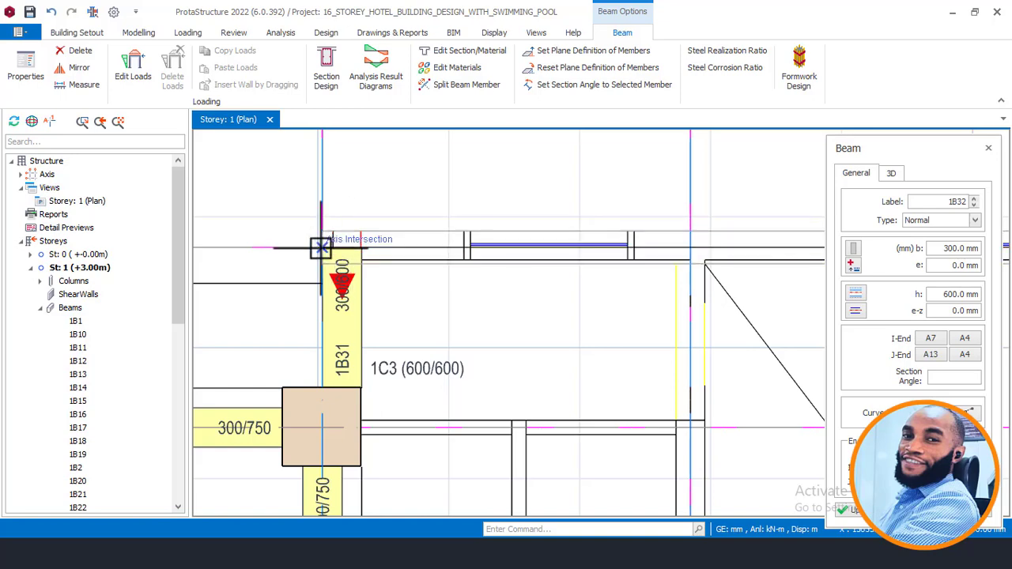
pyautogui.click(272, 263)
pyautogui.scroll(-3, 272, 238)
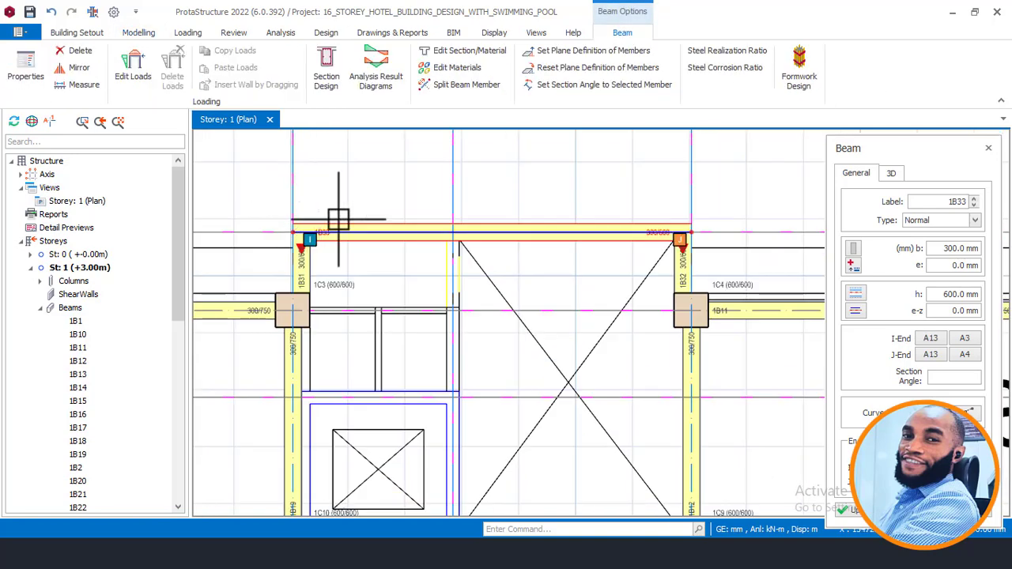
# Finish beam insertion and set up a one-storey shear wall with a thickness of 250 mm for the lift shaft
pyautogui.scroll(-3, 474, 221)
pyautogui.scroll(1, 496, 235)
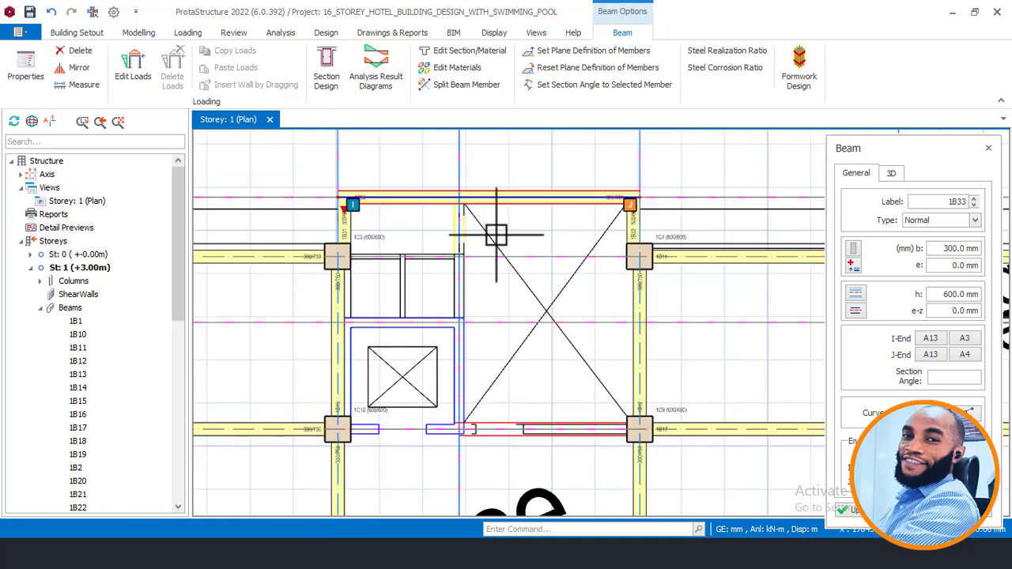
pyautogui.scroll(-1, 490, 261)
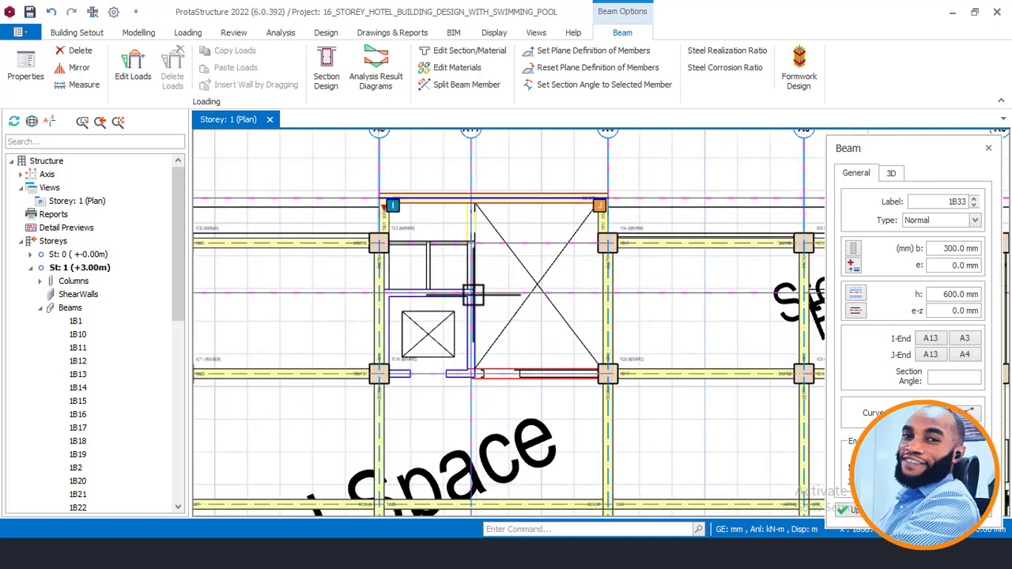
pyautogui.scroll(1, 384, 310)
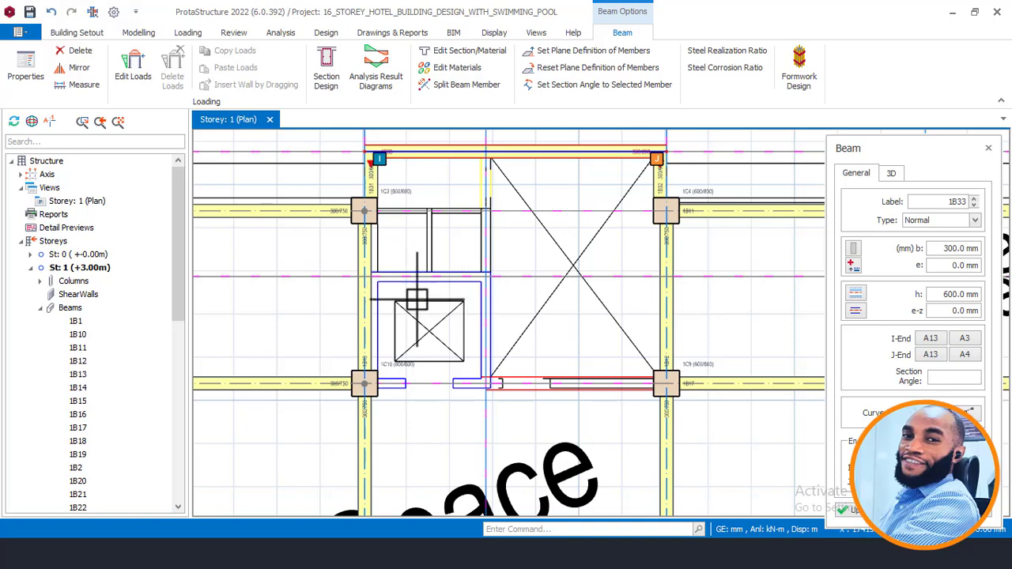
pyautogui.scroll(1, 372, 293)
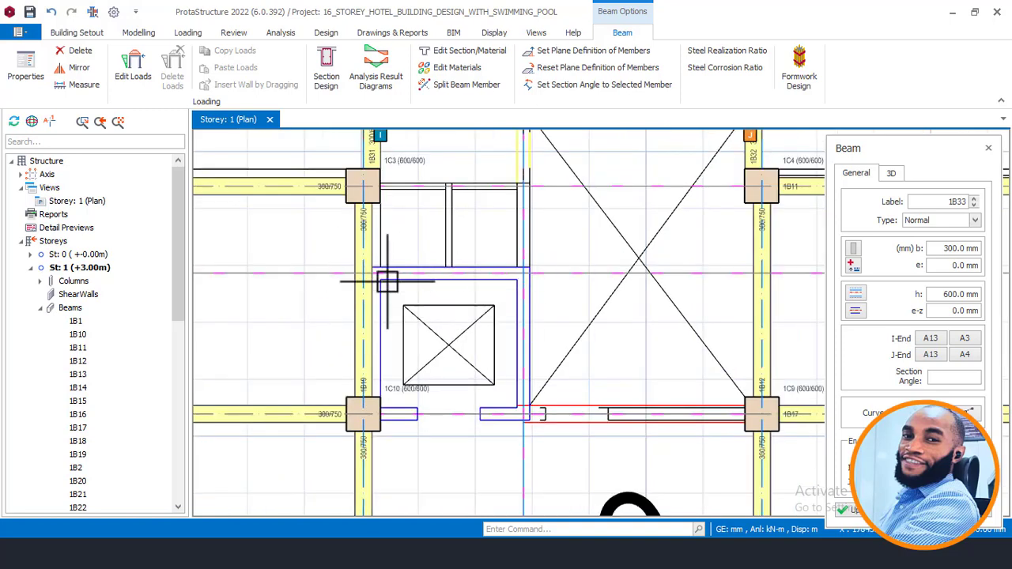
pyautogui.click(962, 510)
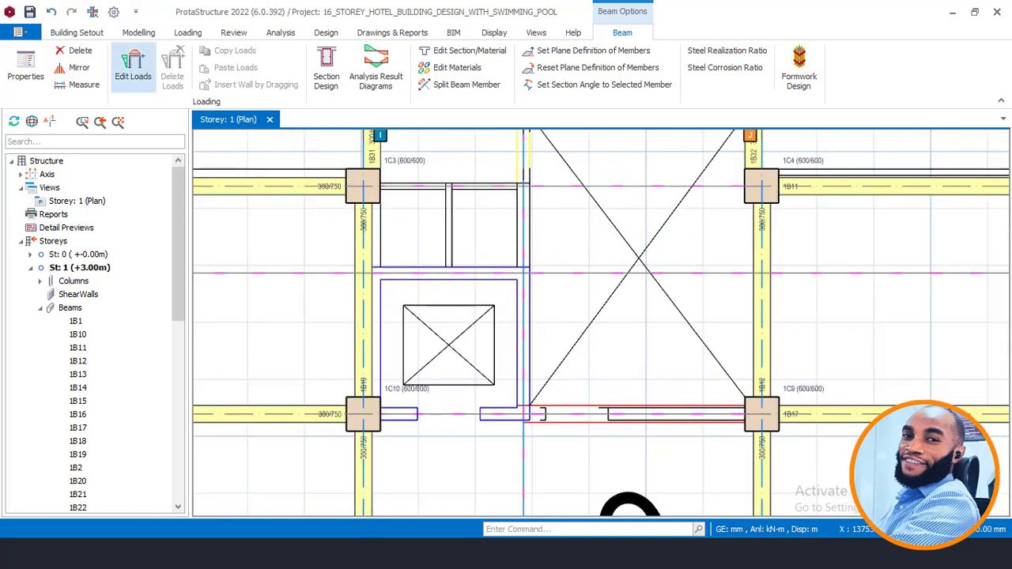
pyautogui.click(138, 33)
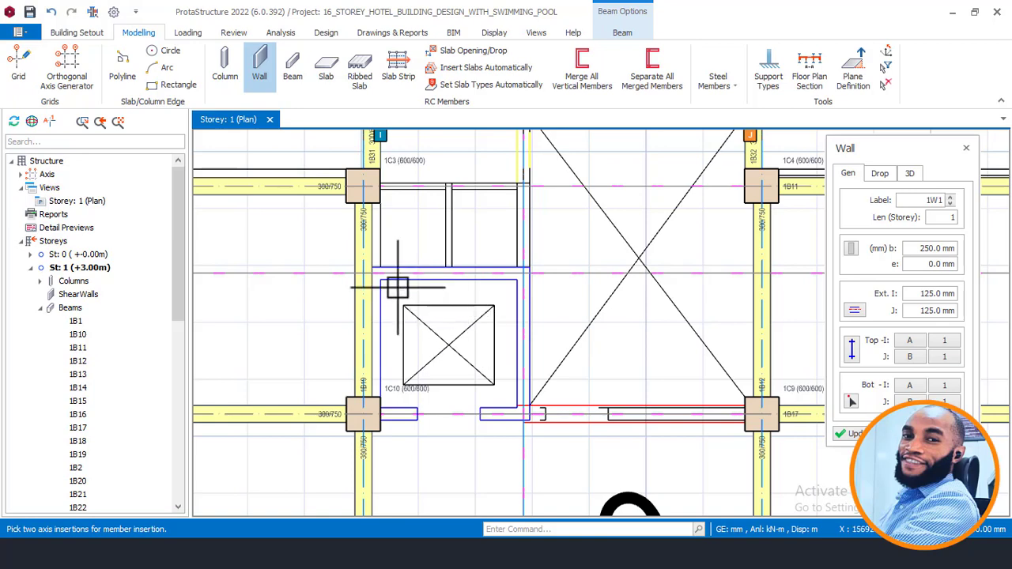
pyautogui.scroll(1, 399, 284)
pyautogui.scroll(-1, 369, 273)
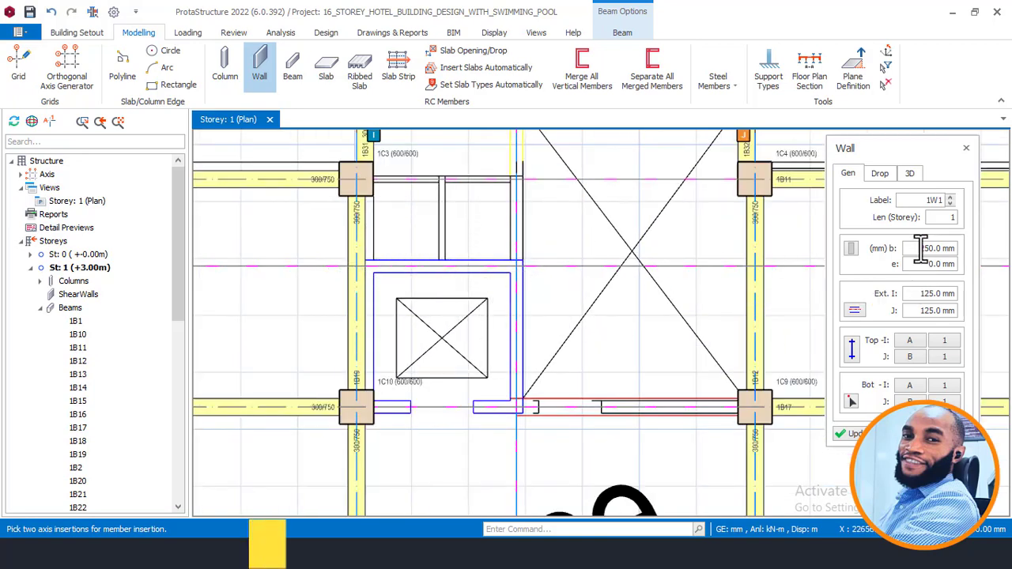
pyautogui.moveTo(917, 247); pyautogui.dragTo(952, 254)
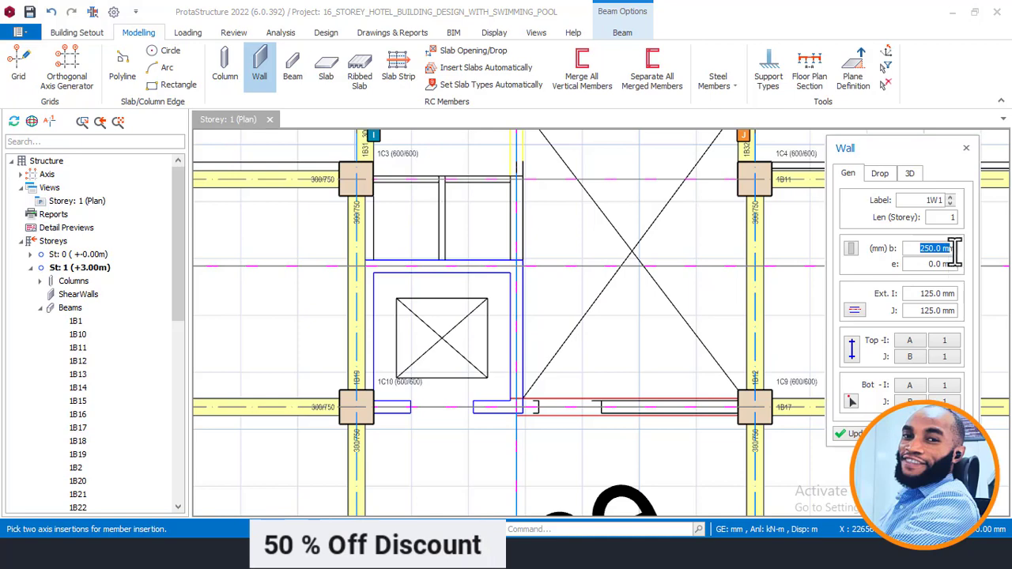
pyautogui.write('25')
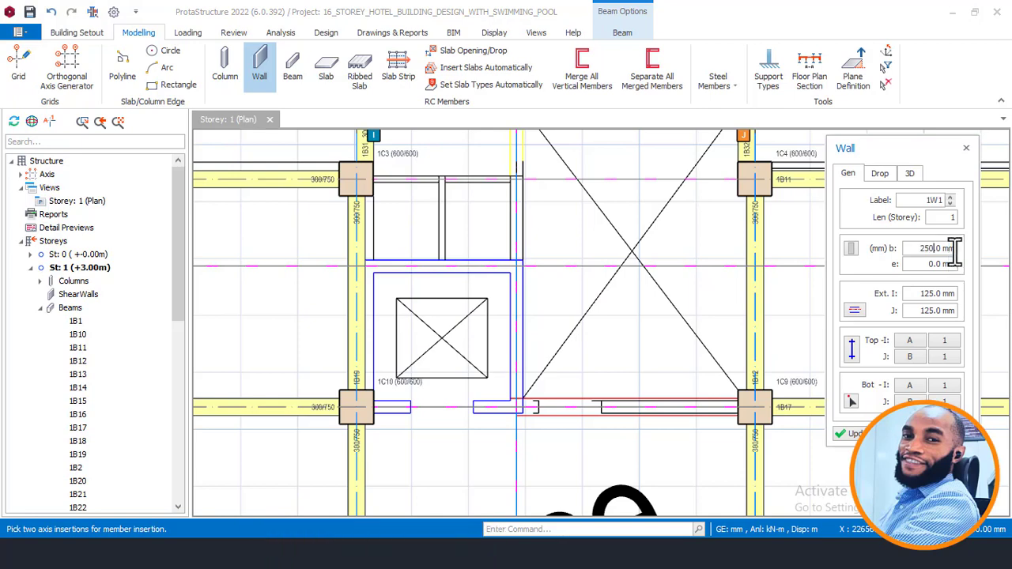
# Insert the 250 mm shear wall along axis A11 between axes A10 and A8
pyautogui.scroll(5, 355, 268)
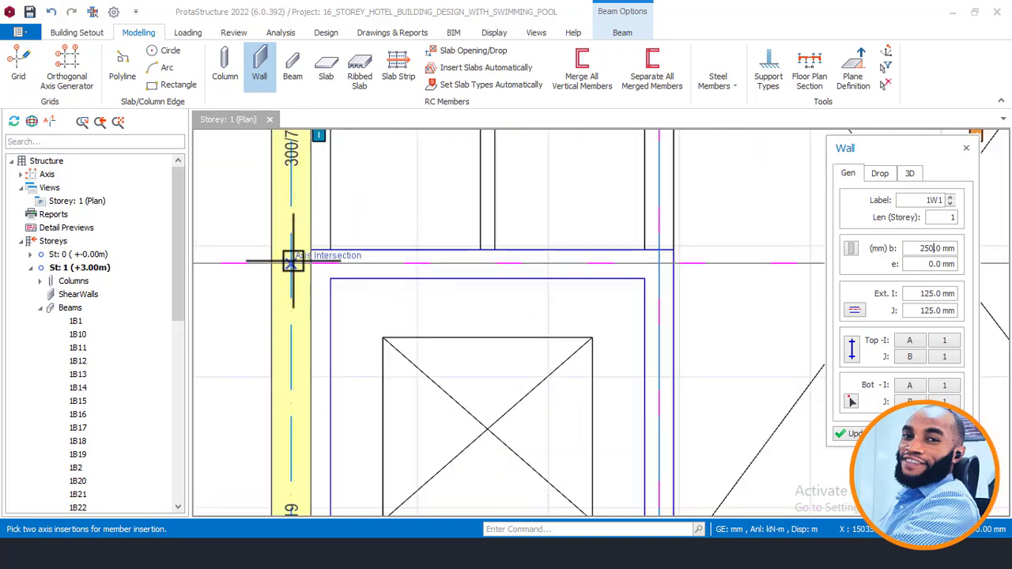
pyautogui.scroll(-3, 312, 209)
pyautogui.scroll(1, 458, 273)
pyautogui.scroll(1, 465, 273)
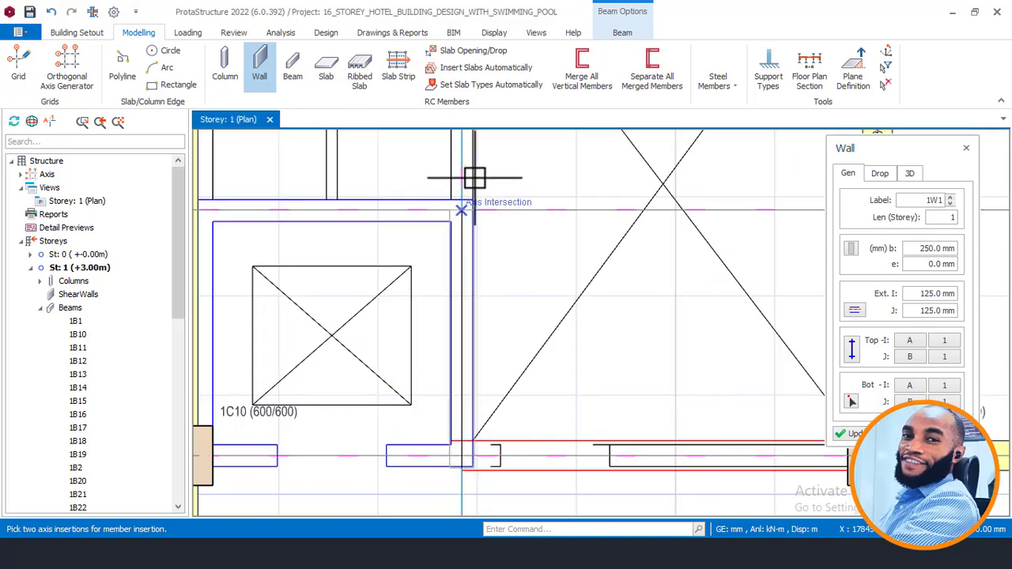
pyautogui.scroll(-2, 492, 205)
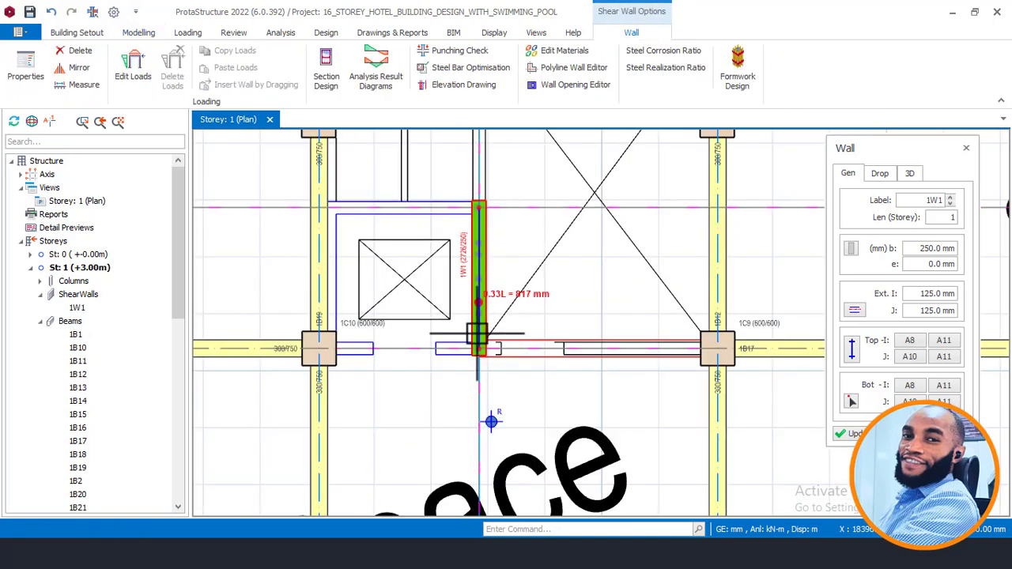
# Insert a 250 mm shear wall along axis A8 from axis A11 to axis A3
pyautogui.scroll(2, 454, 394)
pyautogui.click(495, 314)
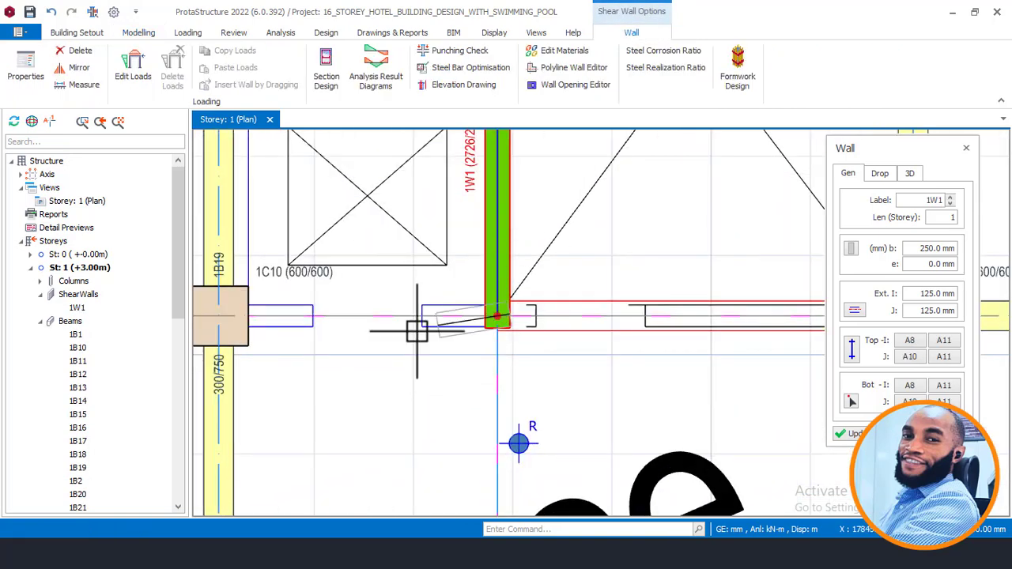
pyautogui.click(224, 315)
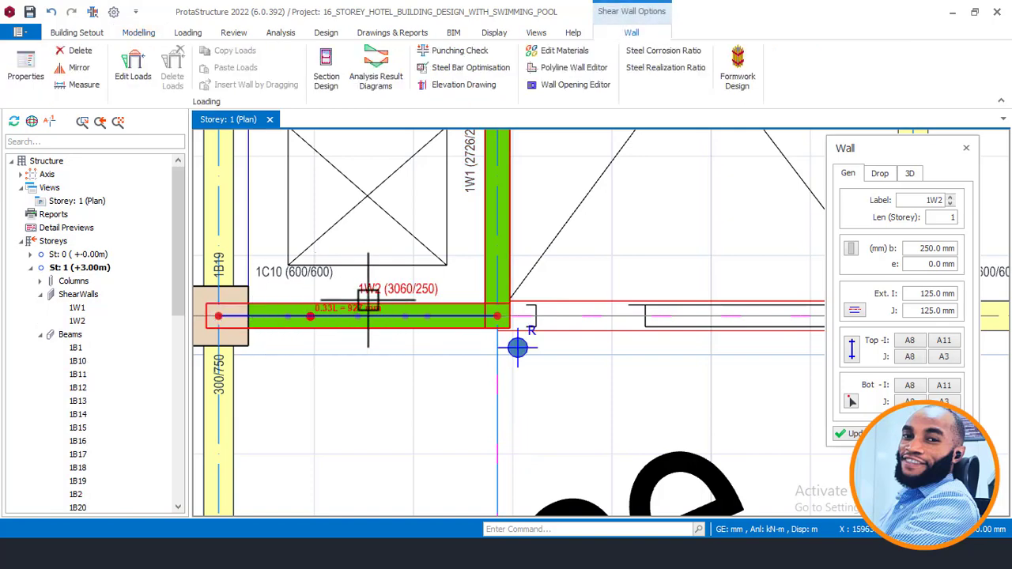
# Insert a 250 mm shear wall along axis A10 from axis A11 to axis A3
pyautogui.scroll(-1, 395, 321)
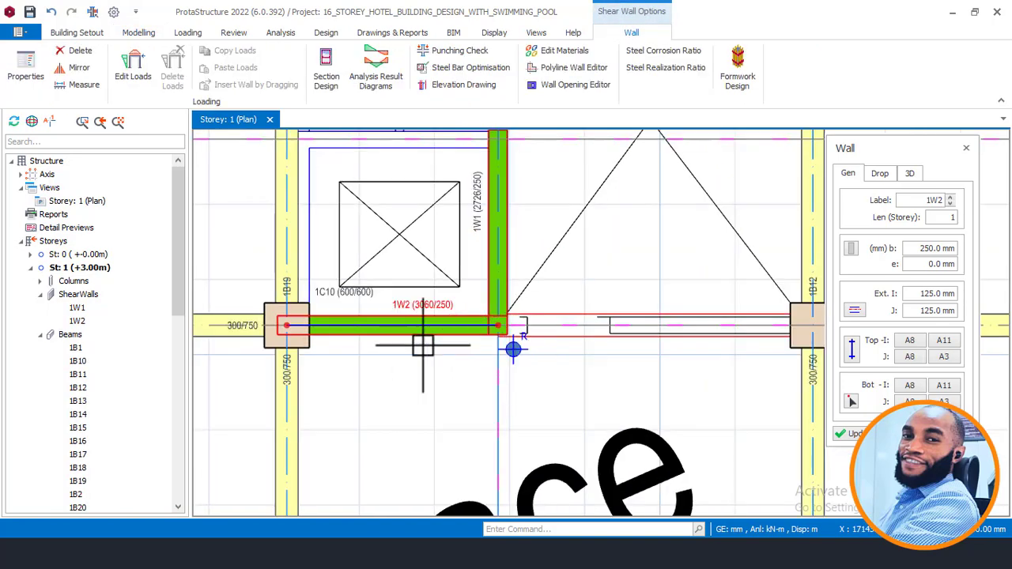
pyautogui.scroll(-1, 406, 313)
pyautogui.moveTo(384, 157); pyautogui.dragTo(395, 222, button='middle')
pyautogui.scroll(1, 395, 222)
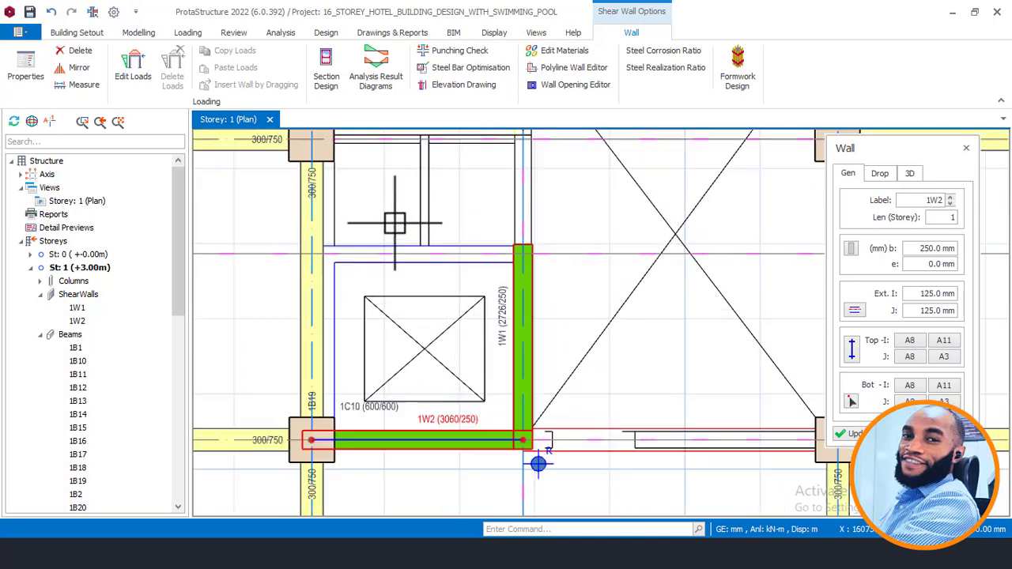
pyautogui.scroll(1, 310, 257)
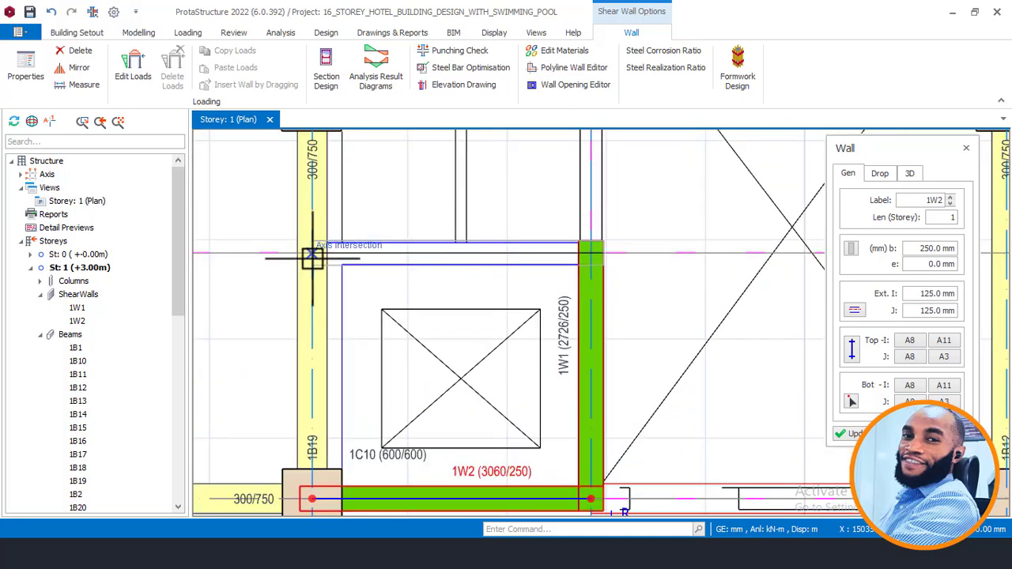
pyautogui.click(312, 256)
pyautogui.scroll(-2, 498, 333)
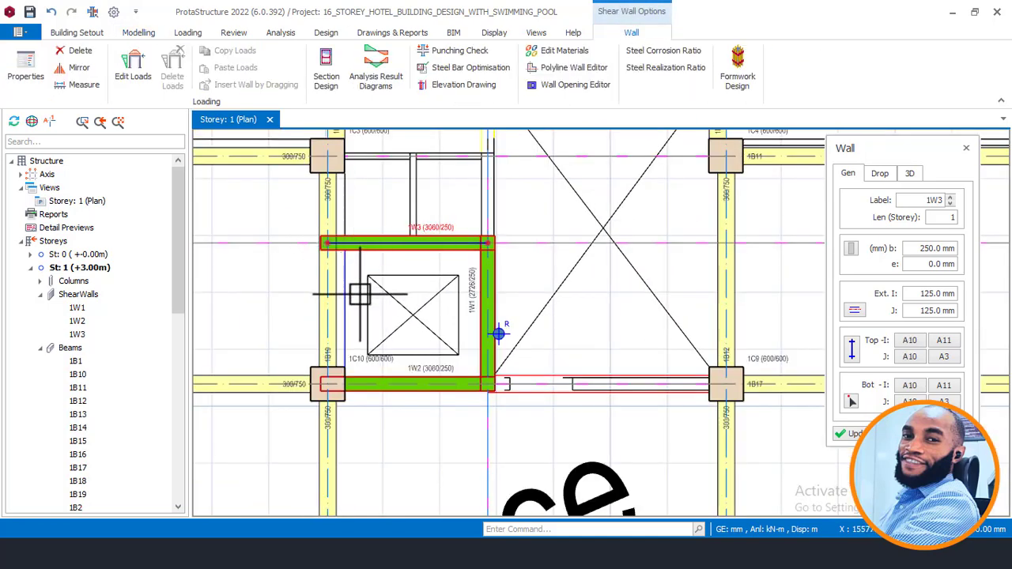
# Try to insert a 250 mm shear wall along axis A3 from axis A10 to axis A8, then leave wall insertion
pyautogui.scroll(1, 345, 316)
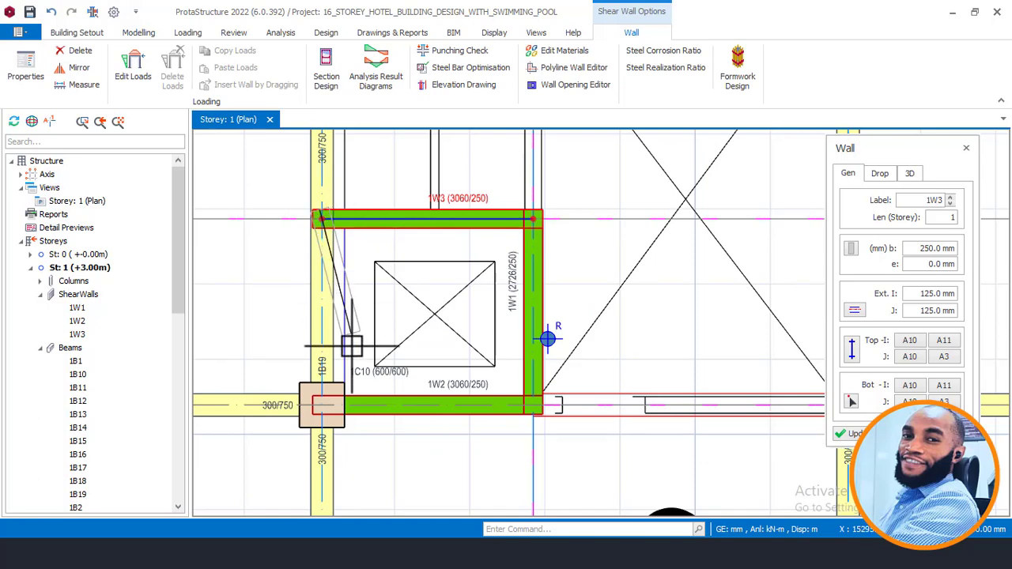
pyautogui.scroll(1, 320, 387)
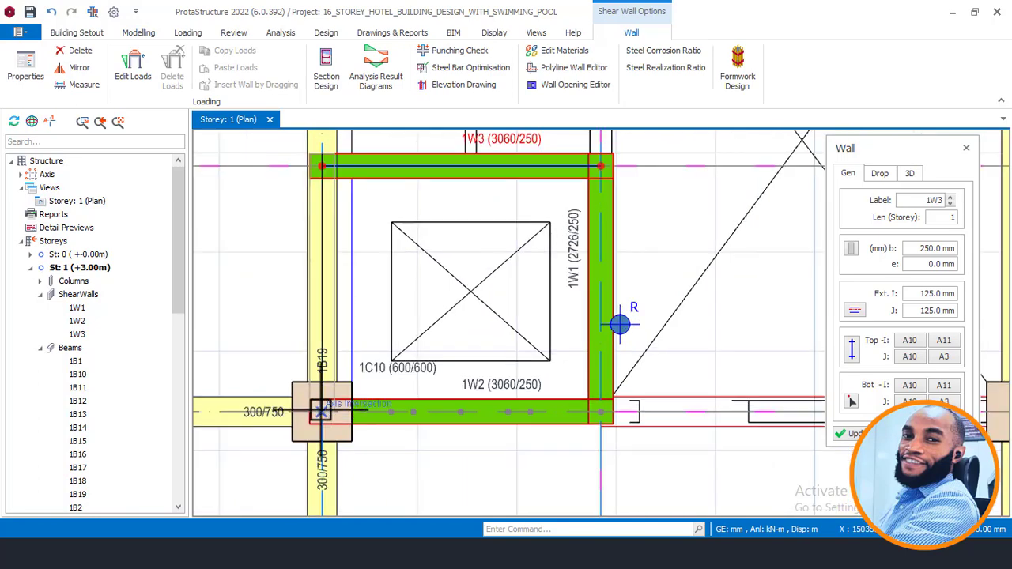
pyautogui.click(320, 410)
pyautogui.scroll(-2, 402, 337)
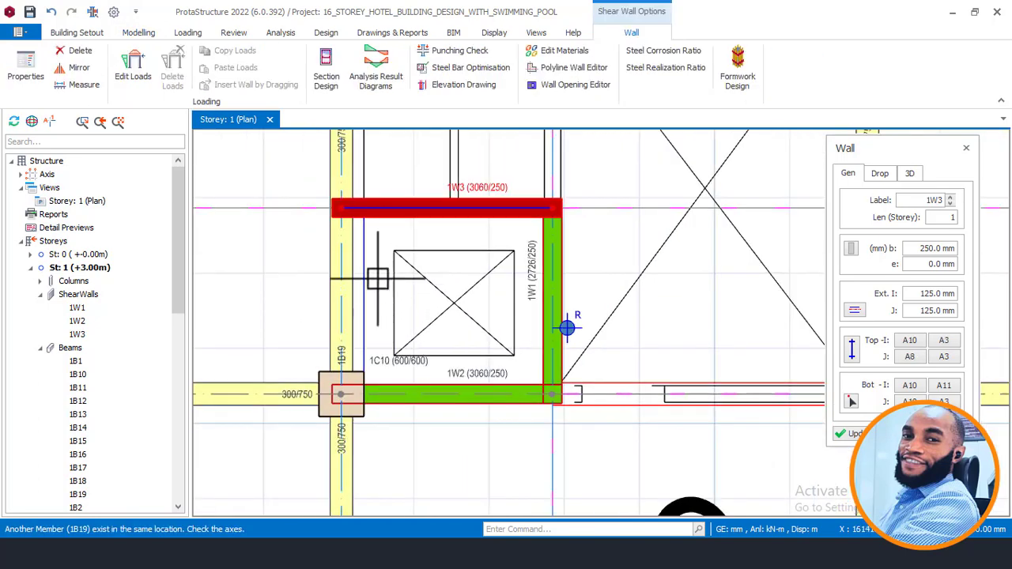
pyautogui.press('Escape')
pyautogui.scroll(1, 350, 247)
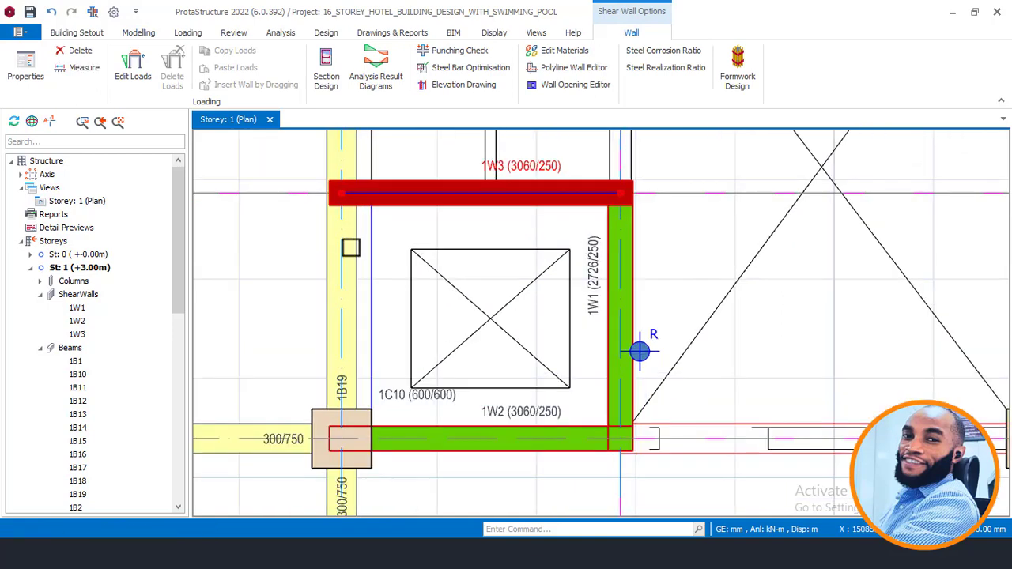
# Delete beam 1B19 on axis A3 beside the lift shaft, between axes A8 and A7
pyautogui.click(352, 245)
pyautogui.scroll(-2, 360, 230)
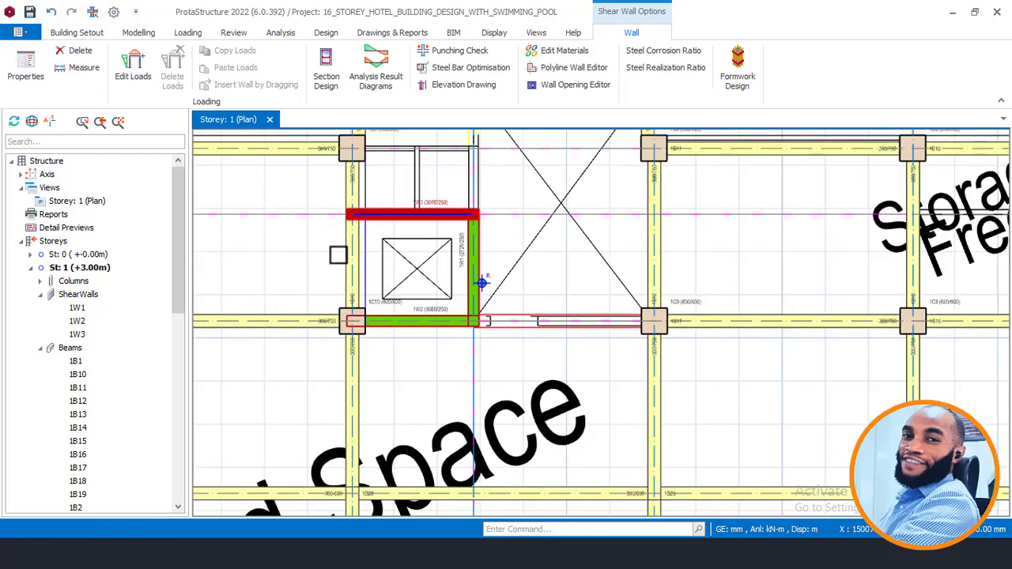
pyautogui.scroll(2, 348, 234)
pyautogui.scroll(3, 355, 233)
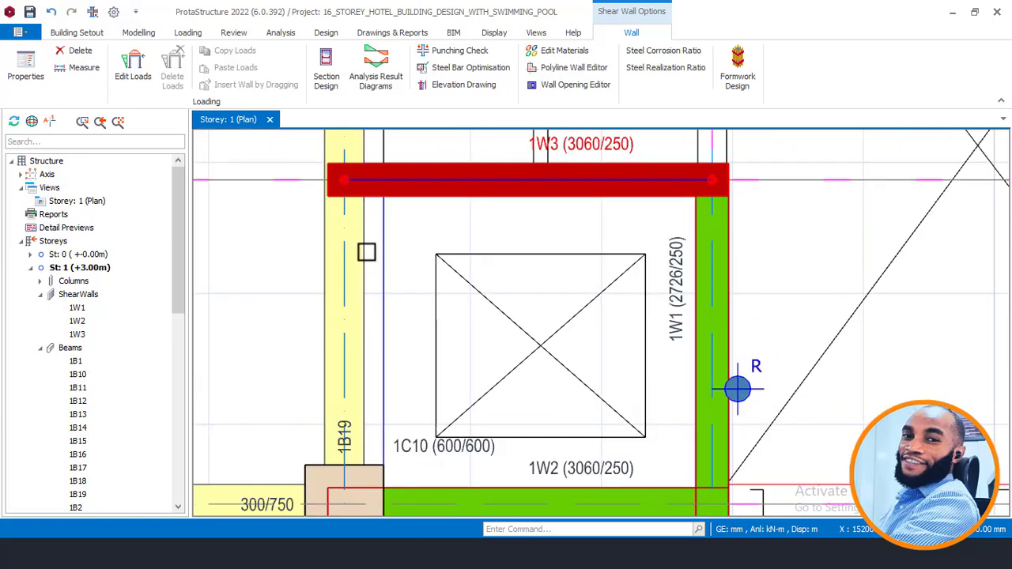
pyautogui.scroll(-1, 367, 234)
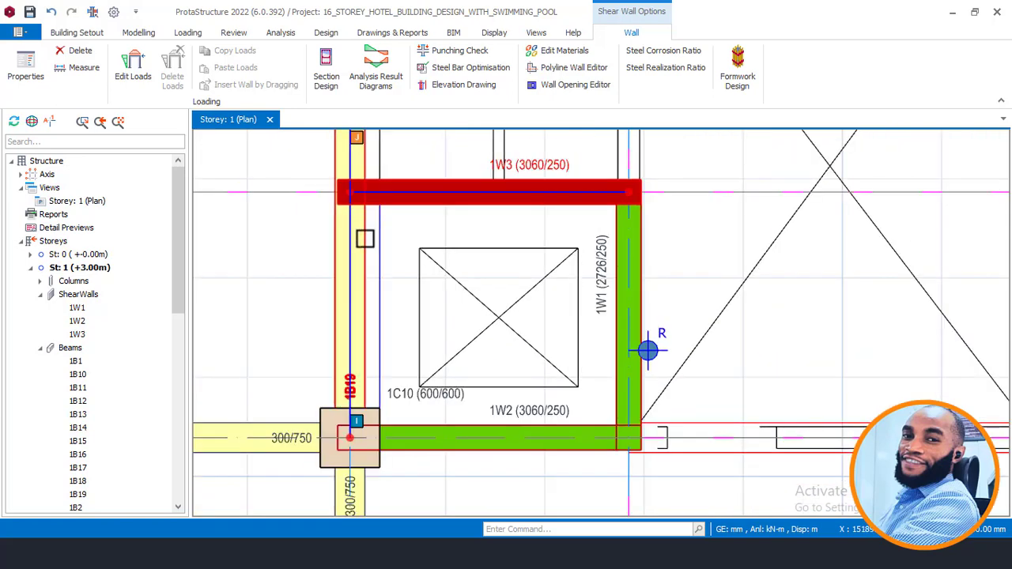
pyautogui.moveTo(364, 239)
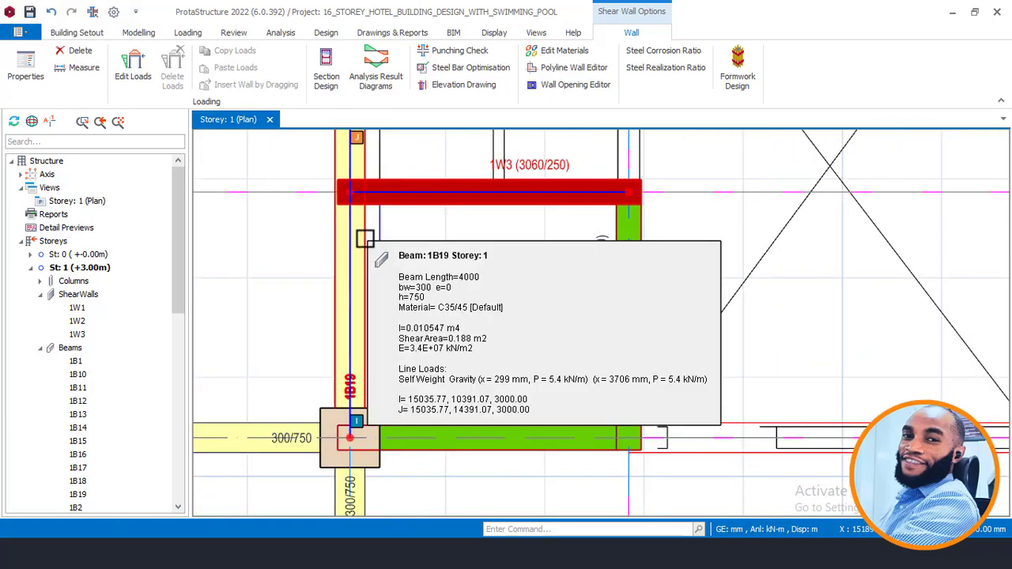
pyautogui.scroll(1, 374, 242)
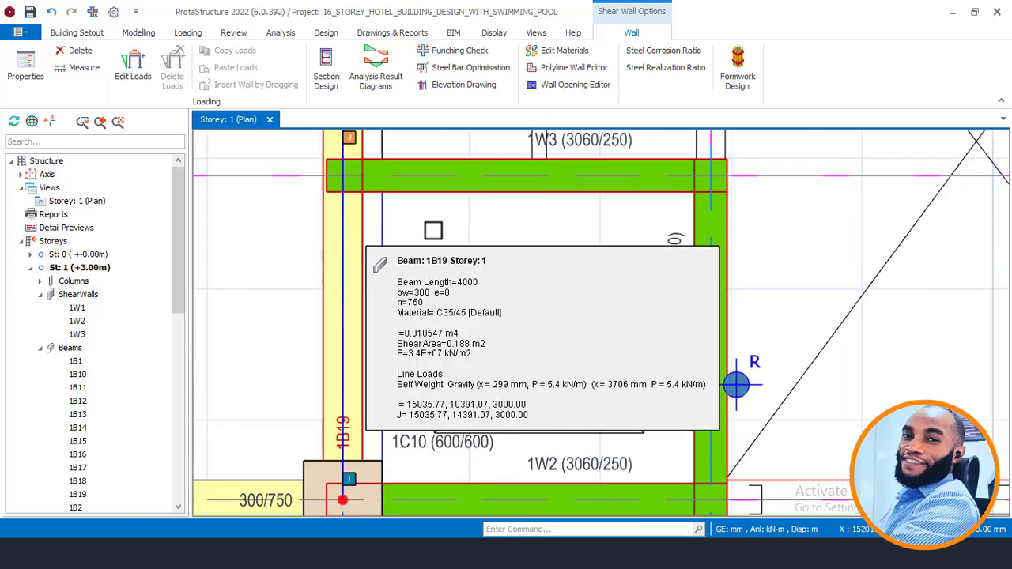
pyautogui.rightClick(433, 230)
pyautogui.scroll(-1, 475, 277)
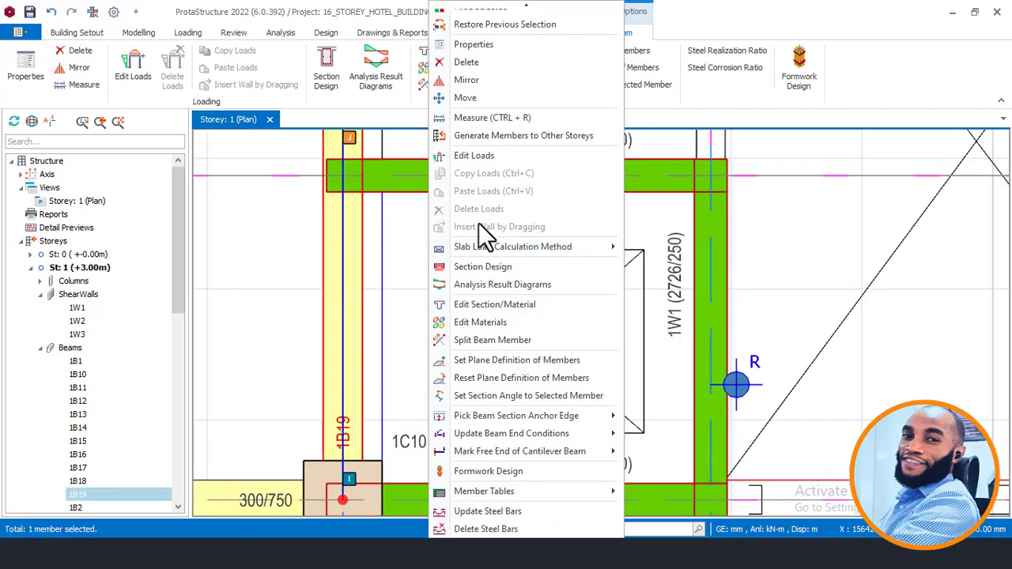
pyautogui.click(80, 53)
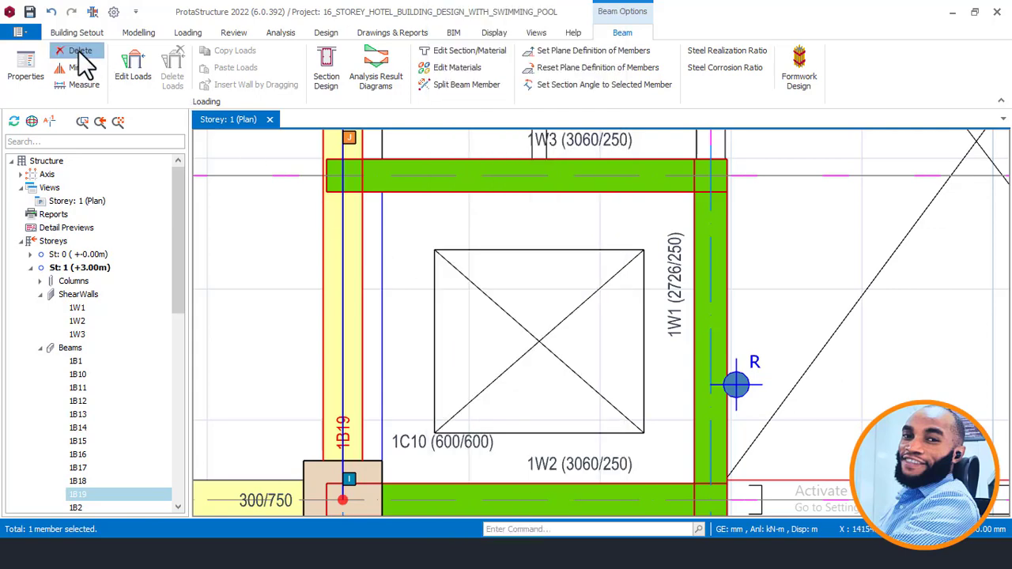
pyautogui.click(79, 54)
pyautogui.scroll(-2, 421, 271)
pyautogui.click(430, 210)
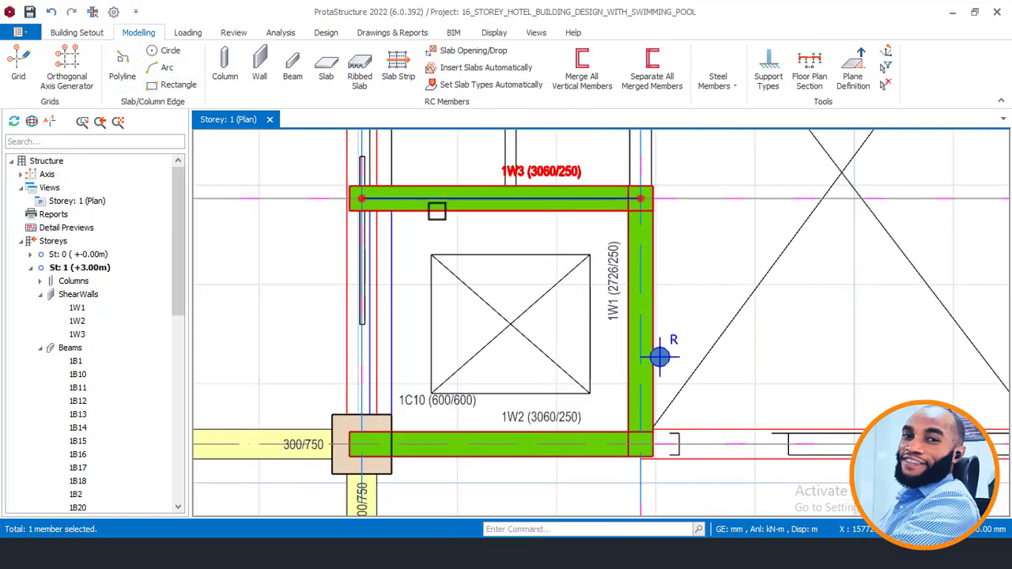
# Insert a 250 mm shear wall along axis A3 from axis A10 to axis A8, closing the lift shaft
pyautogui.rightClick(505, 231)
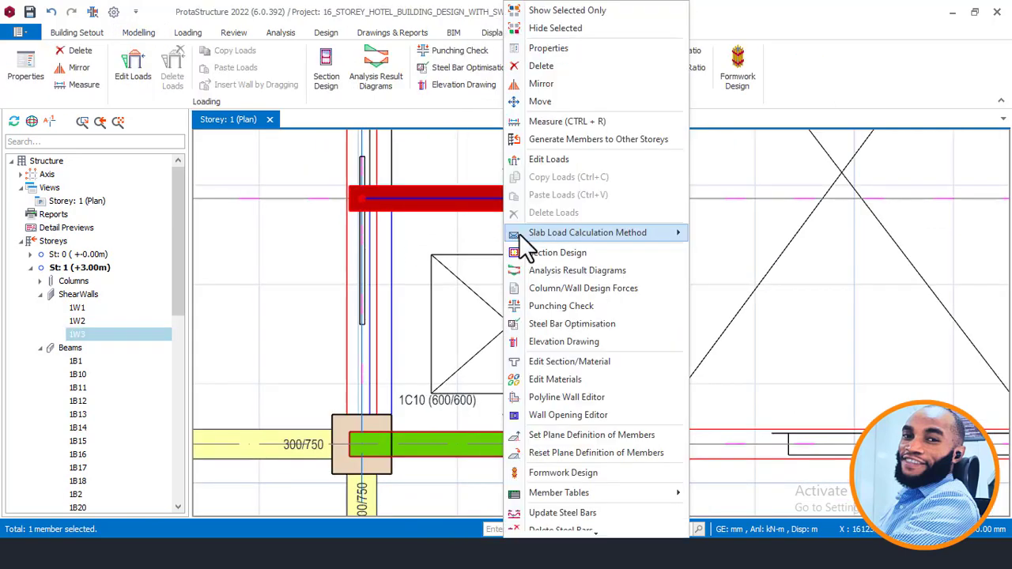
pyautogui.click(549, 49)
pyautogui.scroll(2, 365, 199)
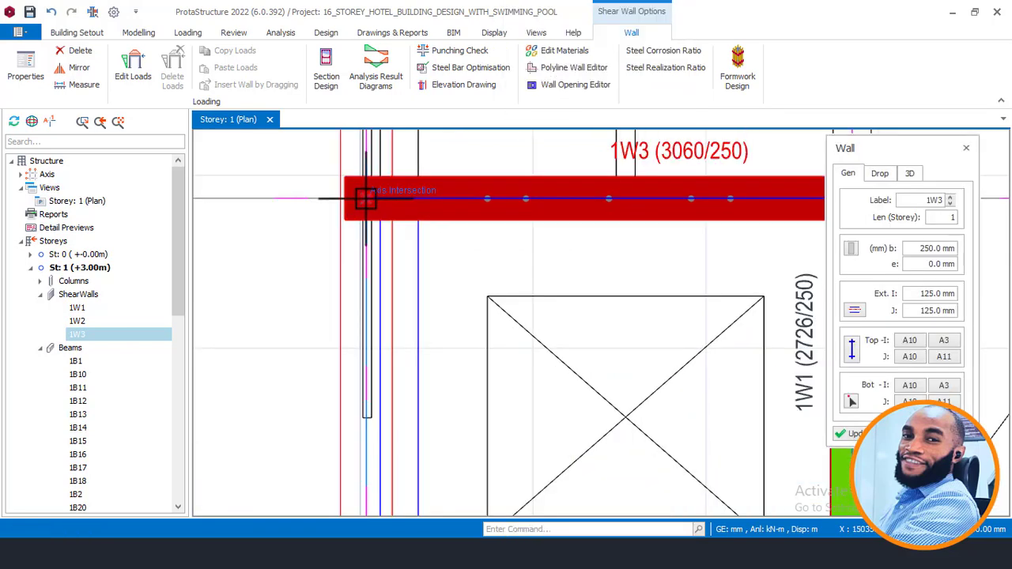
pyautogui.scroll(-2, 371, 204)
pyautogui.scroll(2, 376, 342)
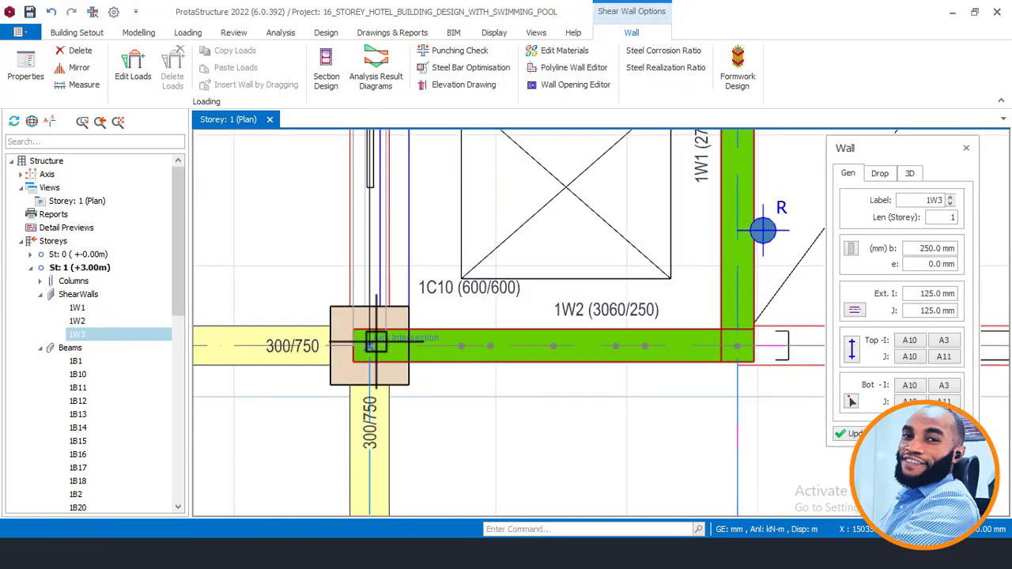
pyautogui.click(371, 345)
pyautogui.scroll(-3, 418, 329)
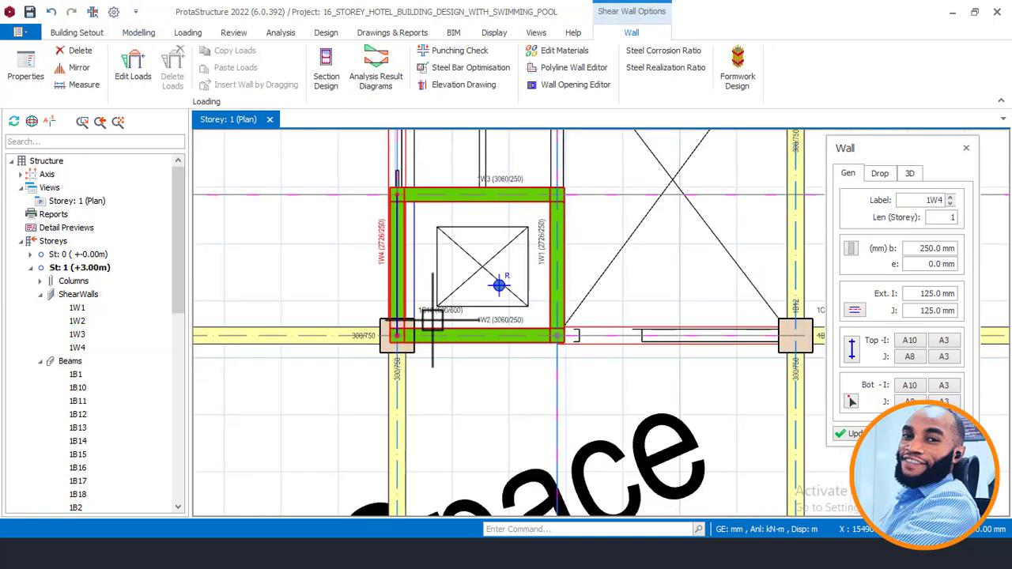
pyautogui.scroll(1, 435, 261)
pyautogui.scroll(-2, 434, 277)
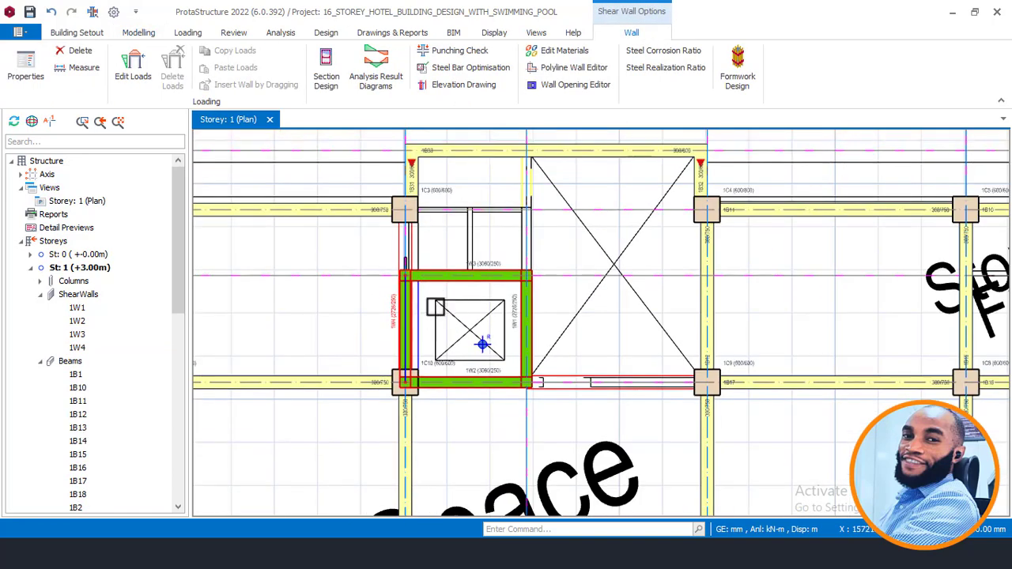
# Insert a 300 x 750 mm beam on axis A3 from axis A7 to axis A10, reusing the properties of the beam on axis A7
pyautogui.scroll(1, 424, 296)
pyautogui.moveTo(424, 298); pyautogui.dragTo(423, 306, button='middle')
pyautogui.scroll(2, 403, 232)
pyautogui.moveTo(422, 226); pyautogui.dragTo(436, 311, button='middle')
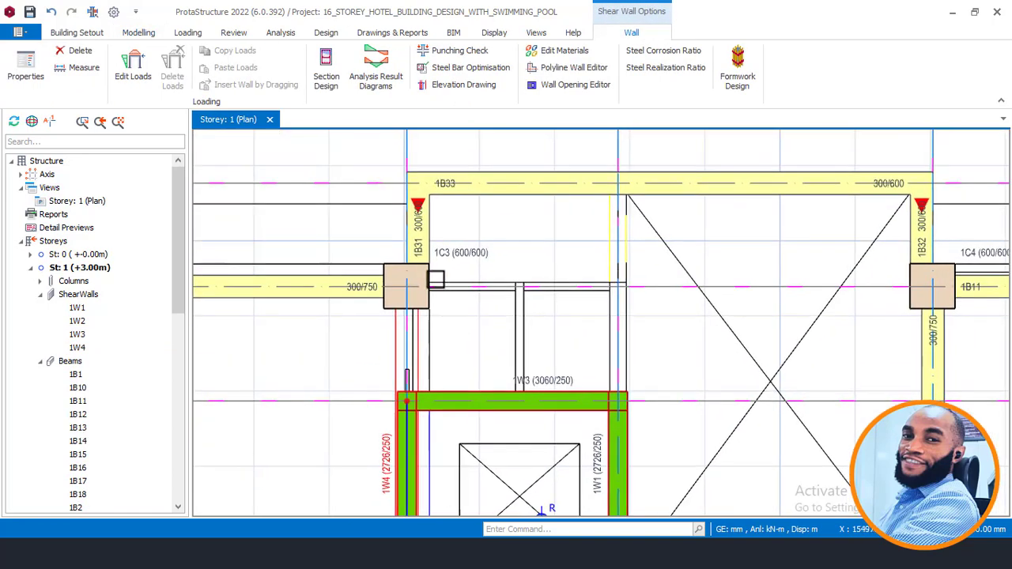
pyautogui.click(334, 263)
pyautogui.rightClick(332, 266)
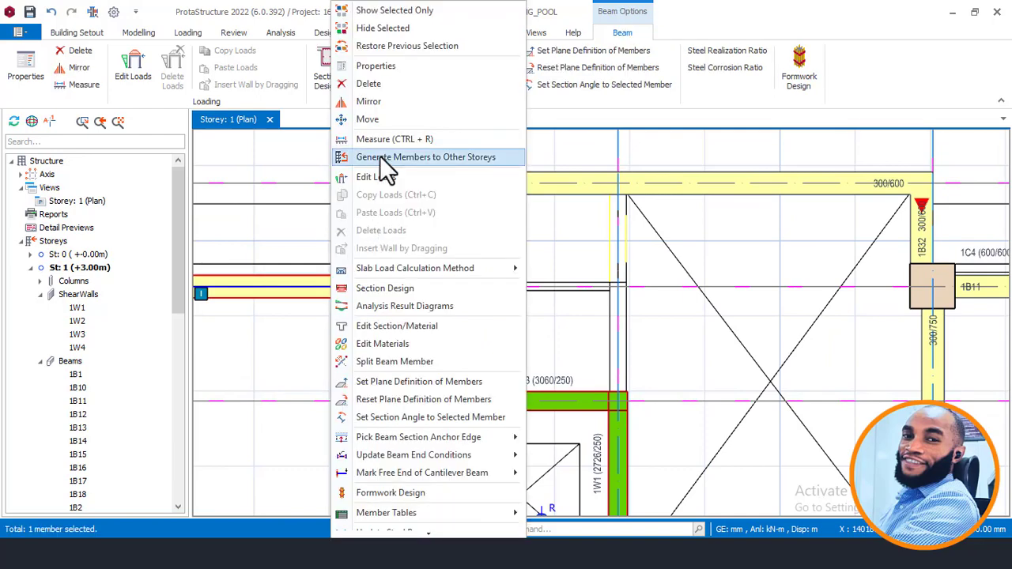
pyautogui.click(375, 64)
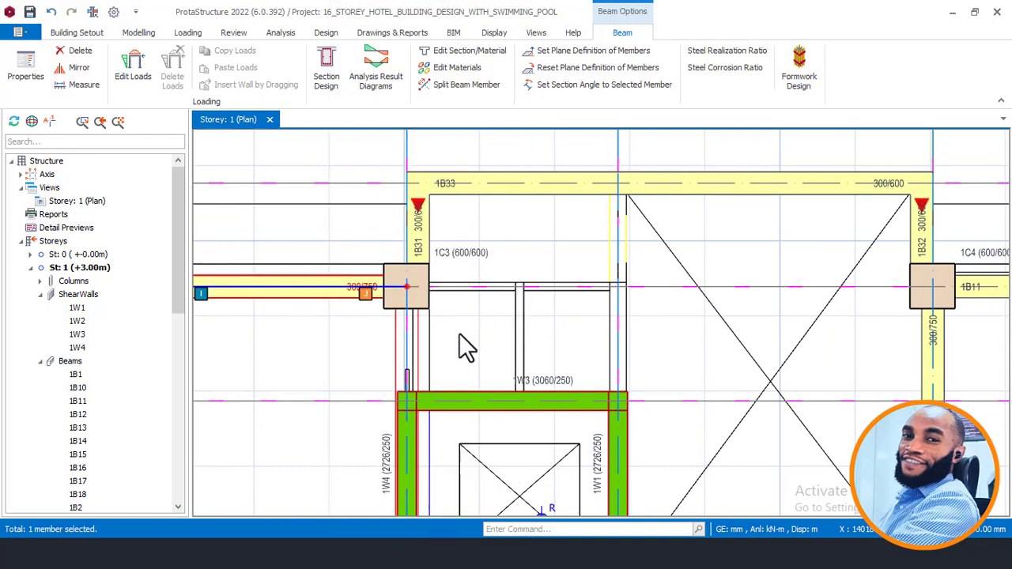
pyautogui.scroll(1, 421, 309)
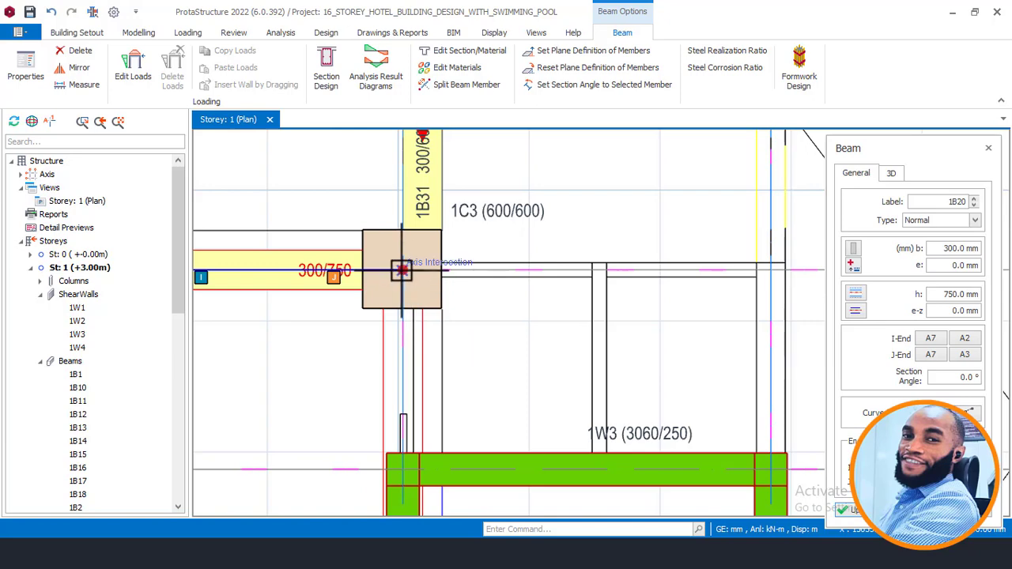
pyautogui.click(402, 269)
pyautogui.scroll(-2, 406, 205)
pyautogui.scroll(2, 401, 349)
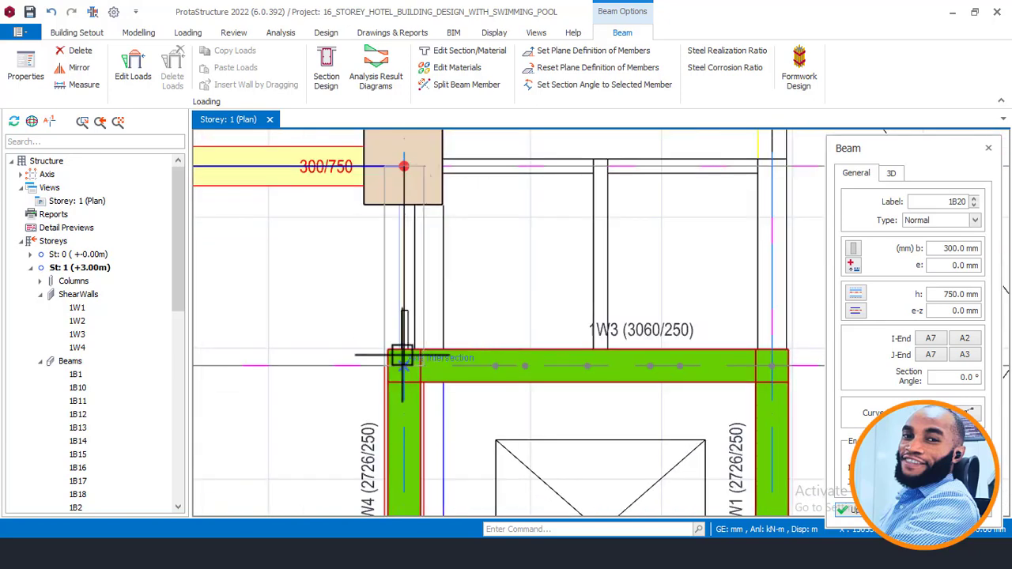
pyautogui.click(402, 355)
pyautogui.scroll(-4, 404, 192)
pyautogui.scroll(1, 406, 313)
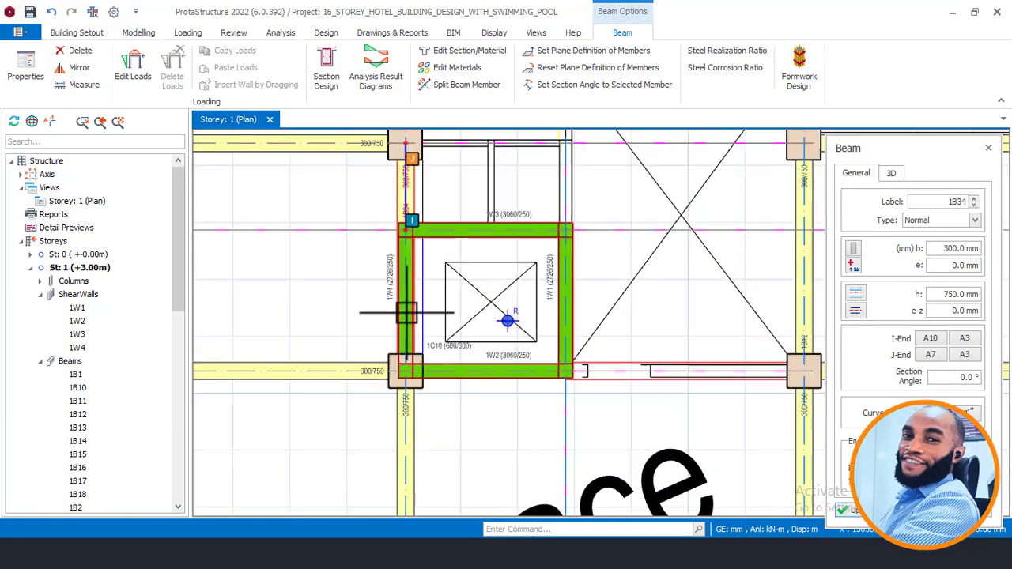
pyautogui.scroll(1, 406, 313)
pyautogui.press('Escape')
pyautogui.scroll(1, 416, 276)
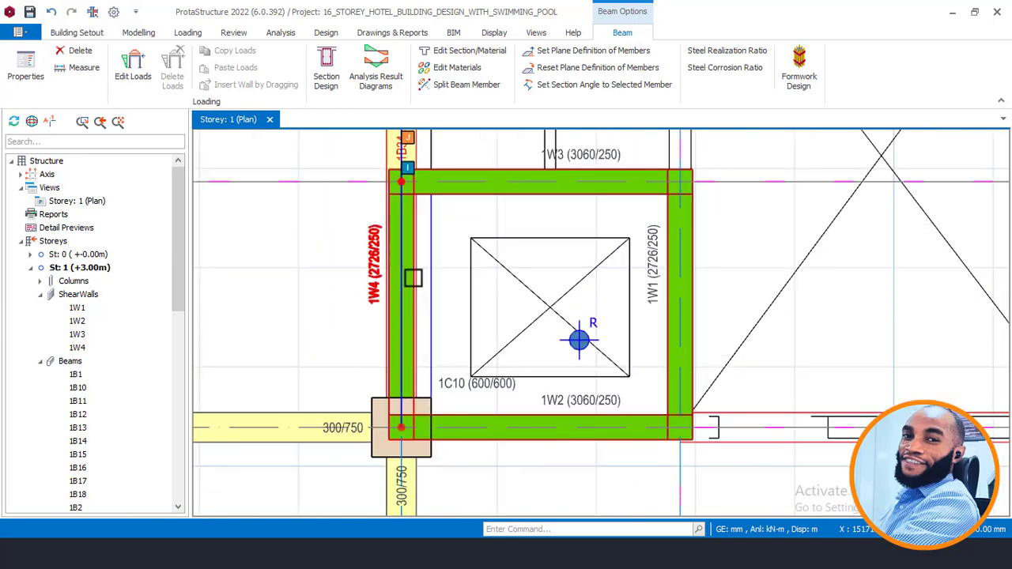
# Undo the new beam and shear wall on axis A3 and the deletion of beam 1B19
pyautogui.click(413, 277)
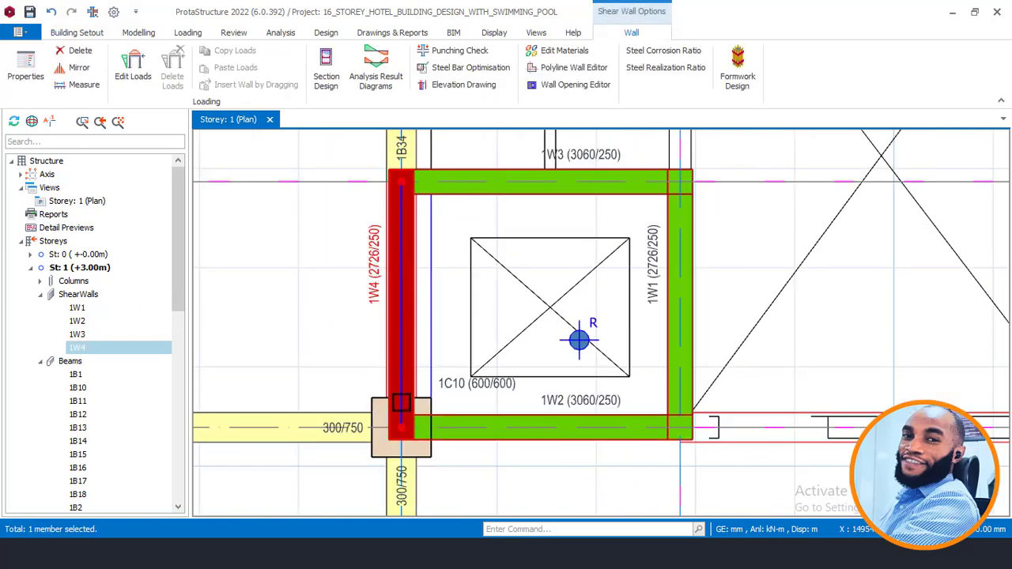
pyautogui.scroll(1, 417, 191)
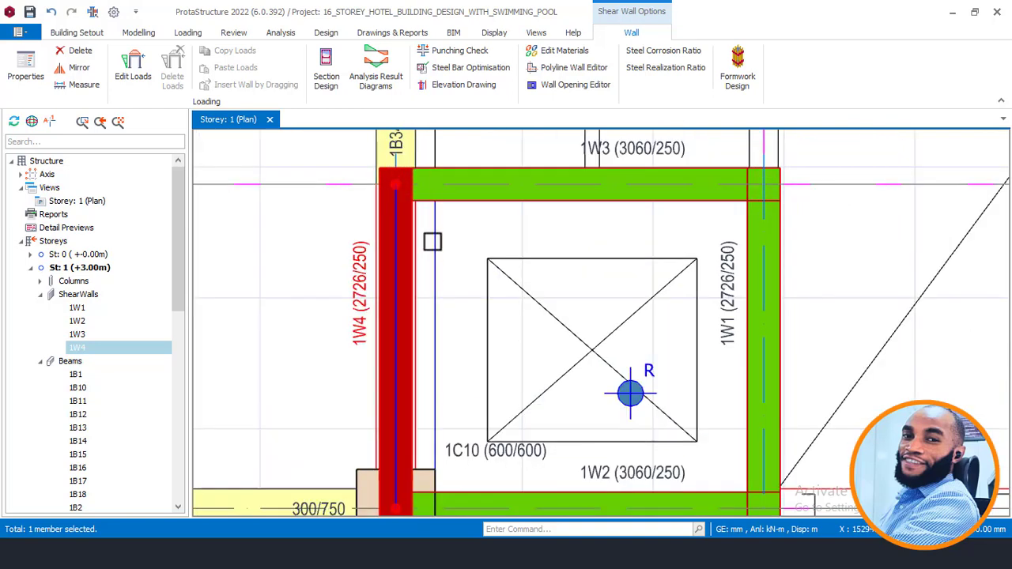
pyautogui.scroll(-2, 427, 245)
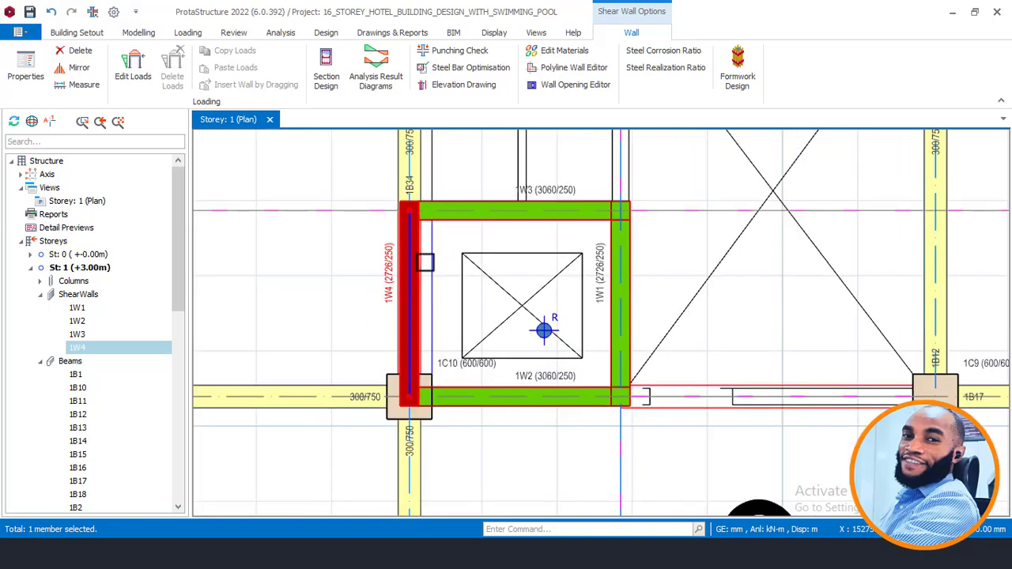
pyautogui.scroll(-1, 425, 262)
pyautogui.scroll(1, 410, 253)
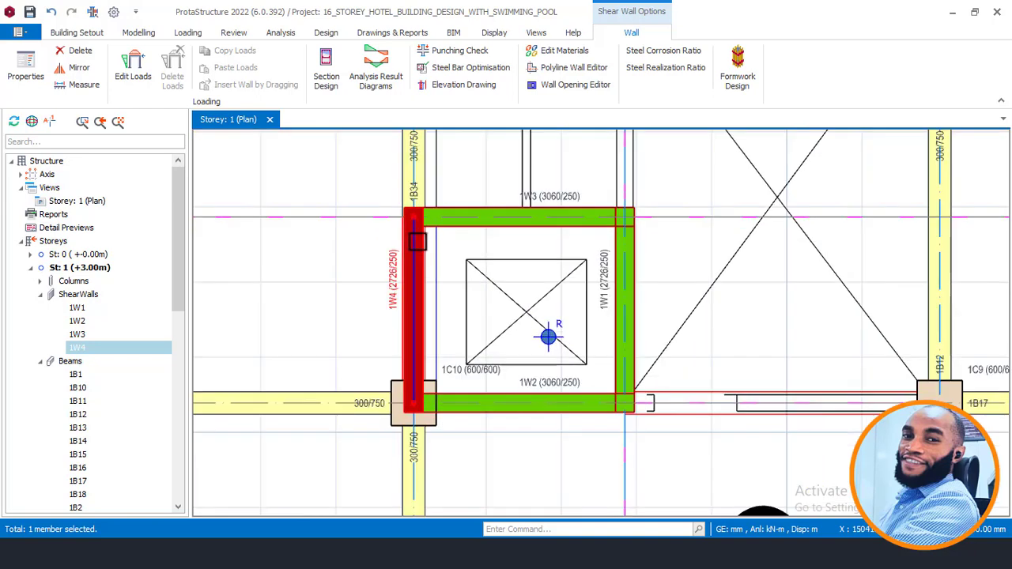
pyautogui.moveTo(416, 238)
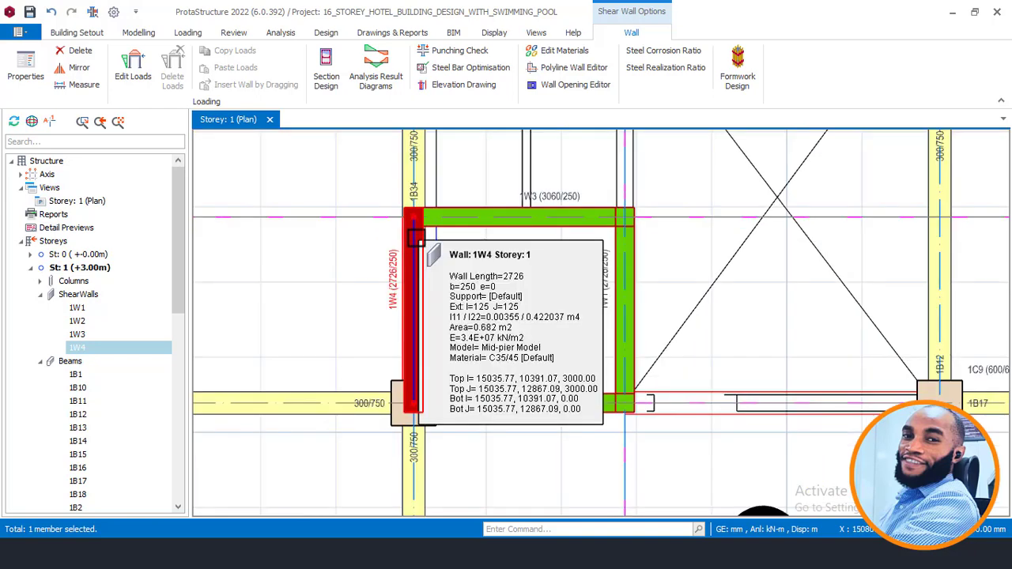
pyautogui.hotkey('ctrl', 'z')
pyautogui.hotkey('ctrl', 'z')
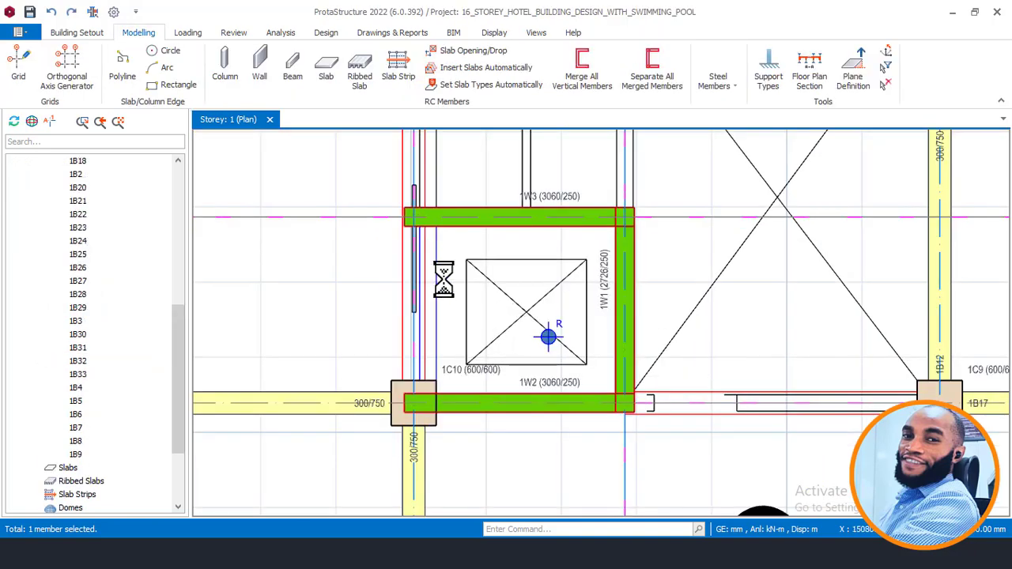
pyautogui.scroll(3, 439, 239)
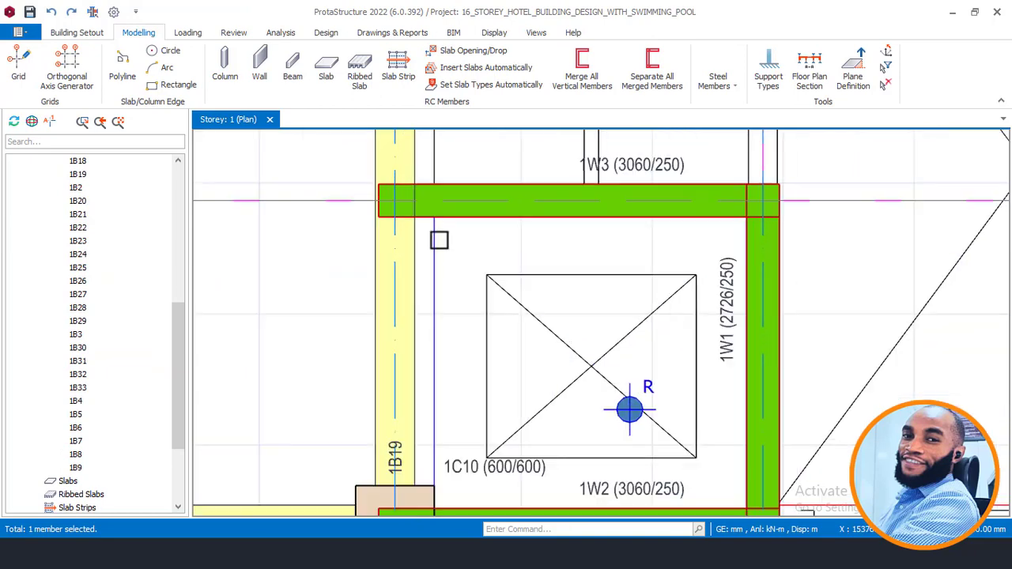
pyautogui.scroll(-2, 427, 222)
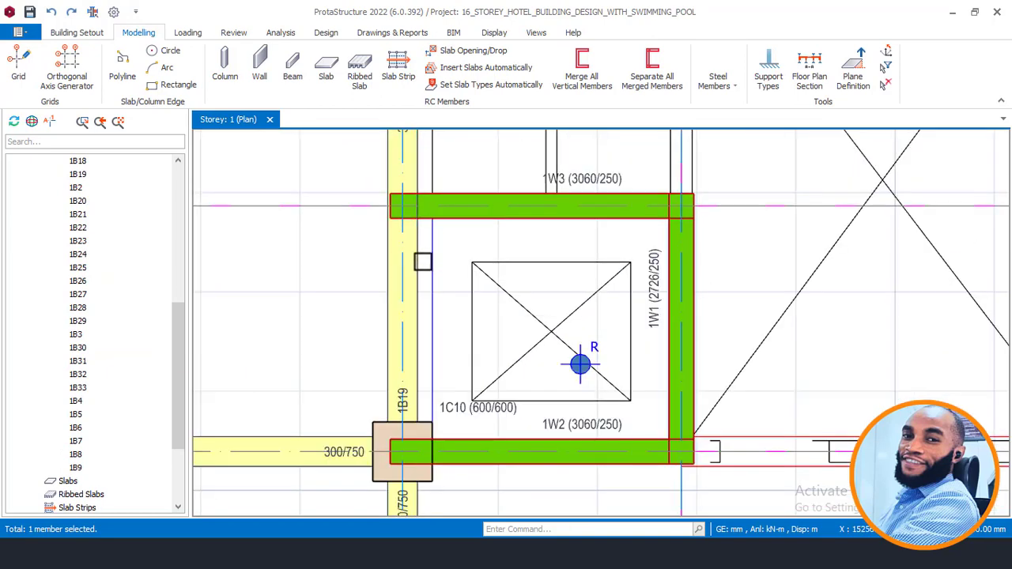
pyautogui.scroll(1, 431, 304)
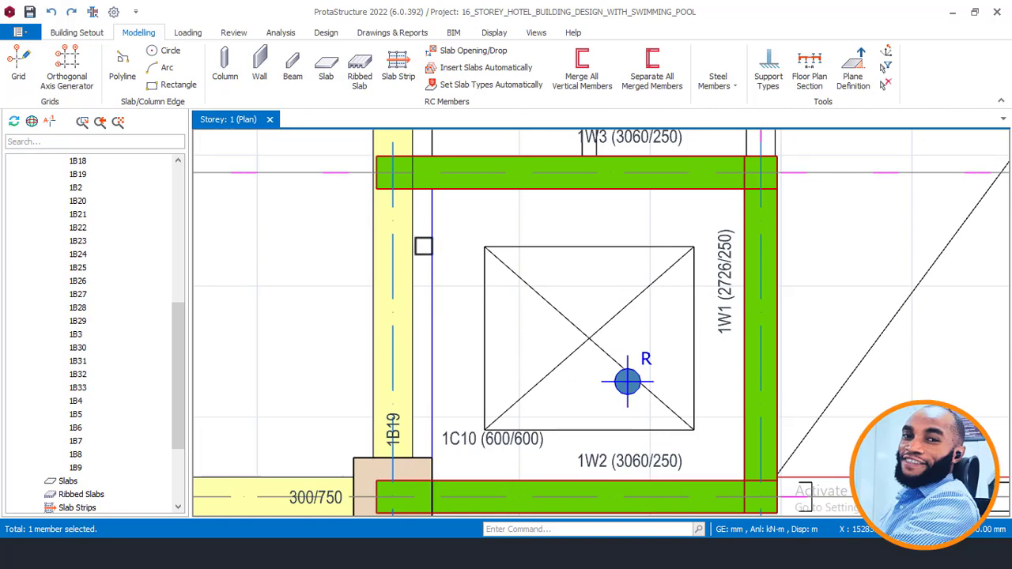
pyautogui.click(423, 246)
pyautogui.scroll(1, 418, 250)
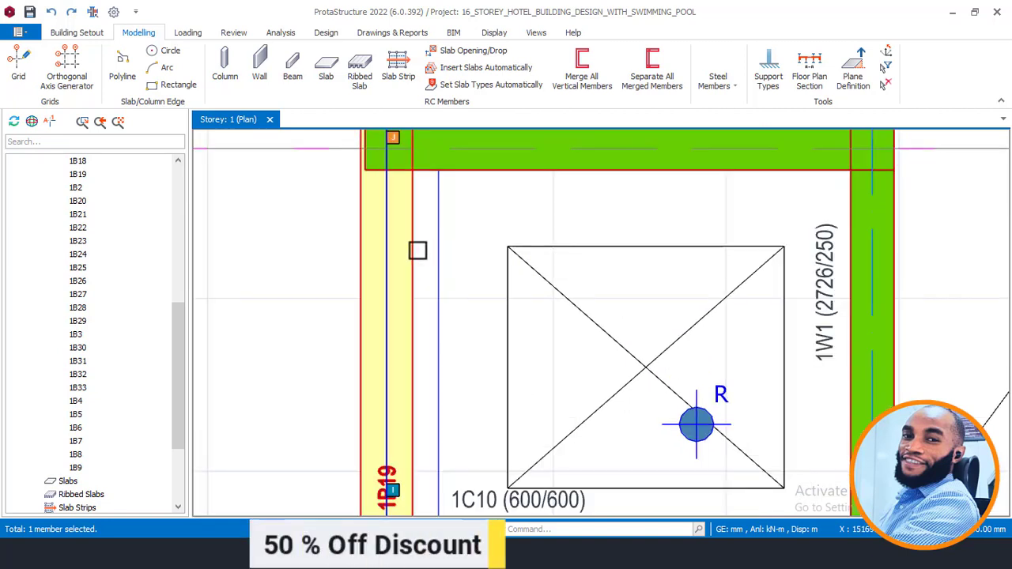
pyautogui.press('Escape')
# Switch to the AutoCAD floor plan and draw a horizontal line across the thickness of the lift shaft's west wall
pyautogui.click(205, 552)
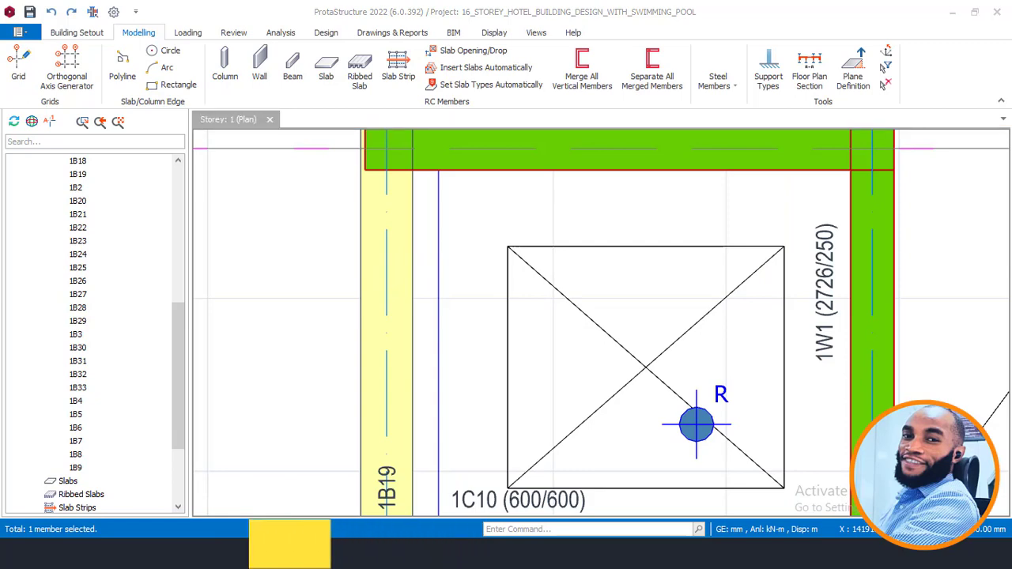
pyautogui.click(269, 490)
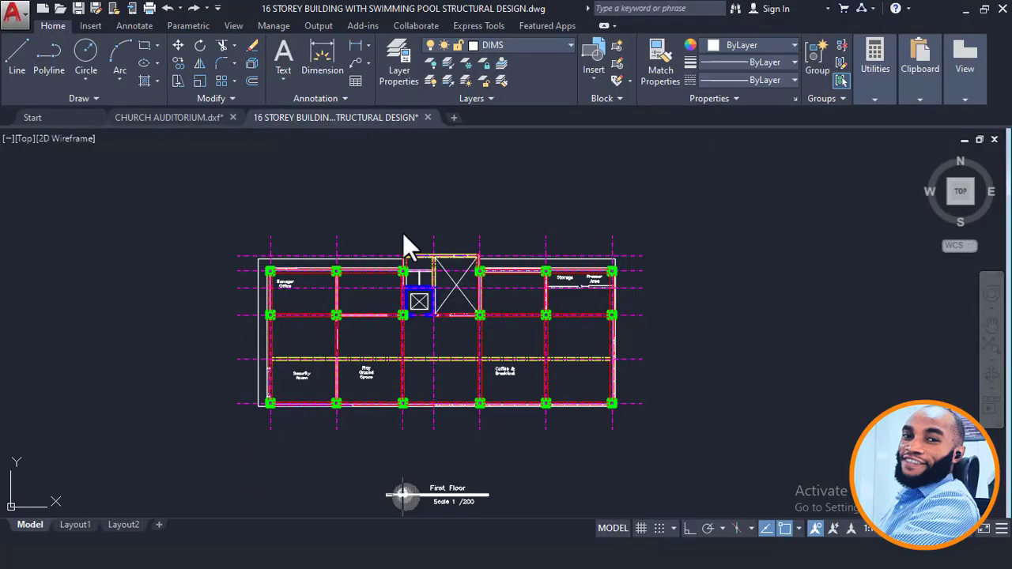
pyautogui.scroll(8, 407, 299)
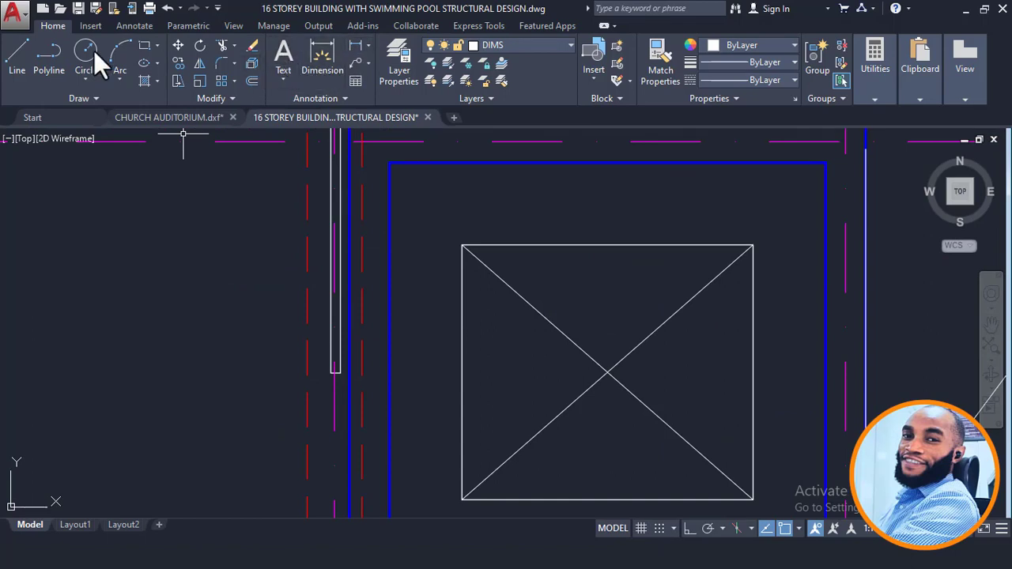
pyautogui.click(25, 50)
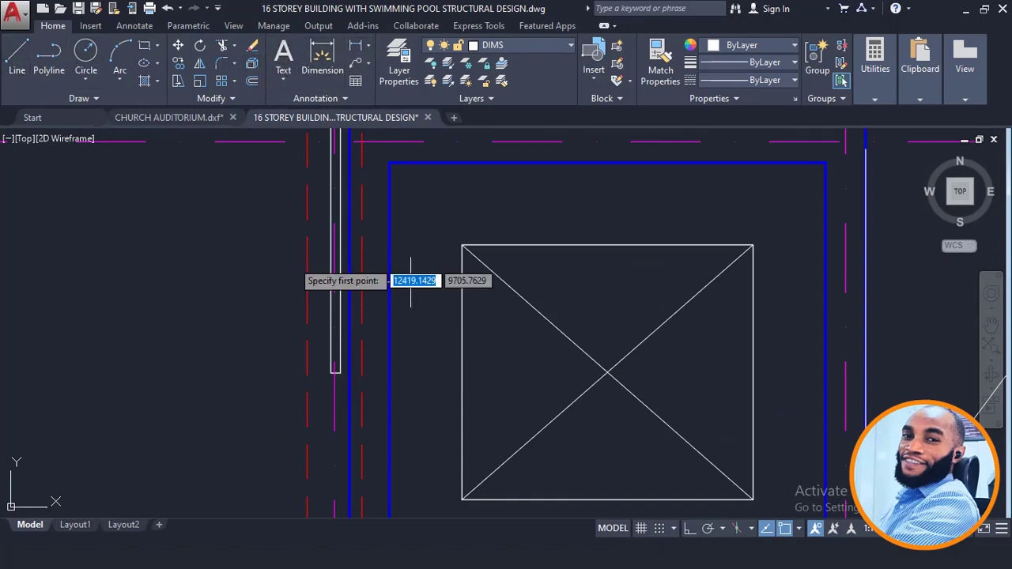
pyautogui.click(351, 272)
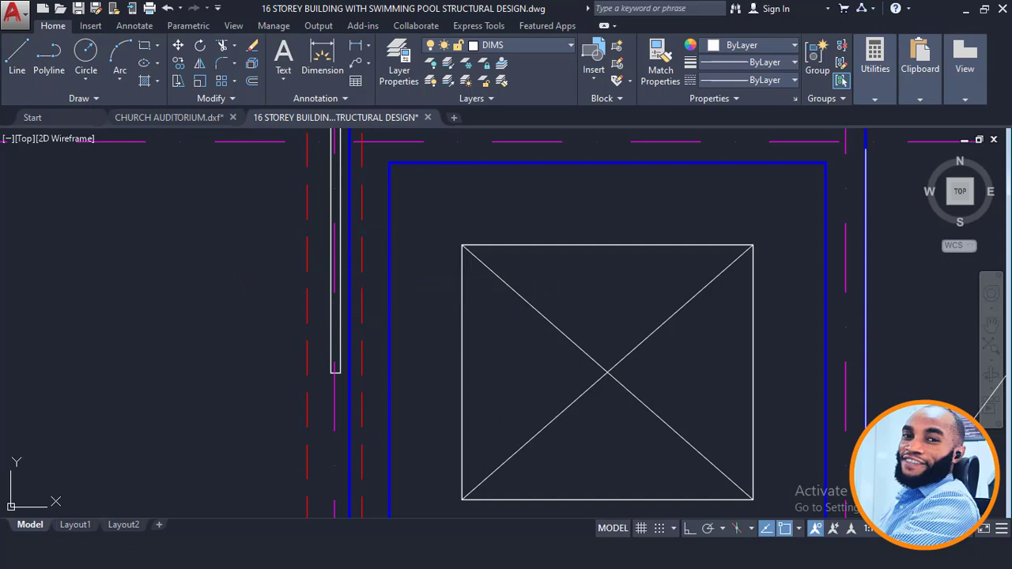
pyautogui.click(392, 271)
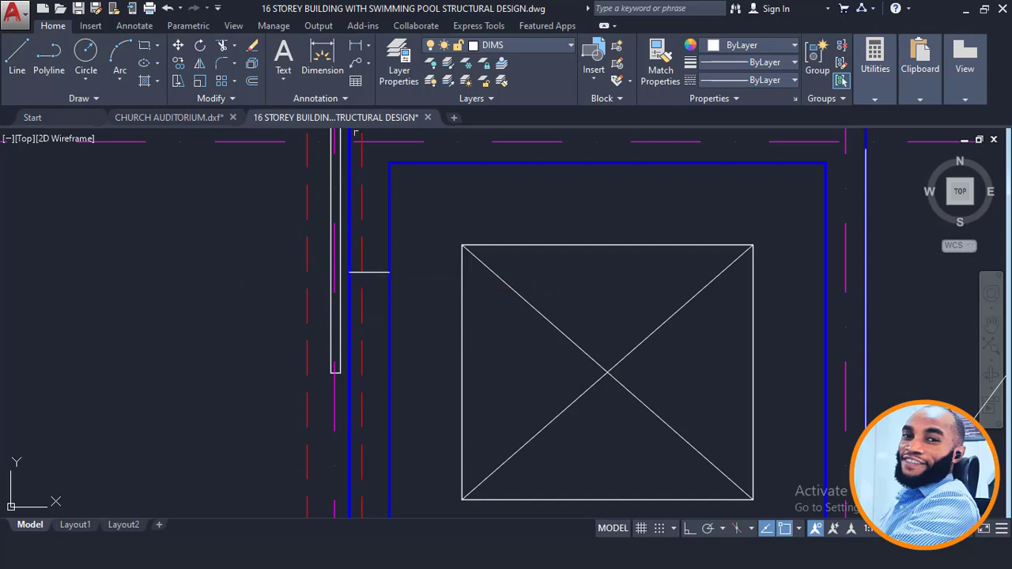
# Measure the distance from the column axis to the midpoint of the line across the wall, using a linear dimension
pyautogui.click(351, 43)
pyautogui.scroll(2, 386, 266)
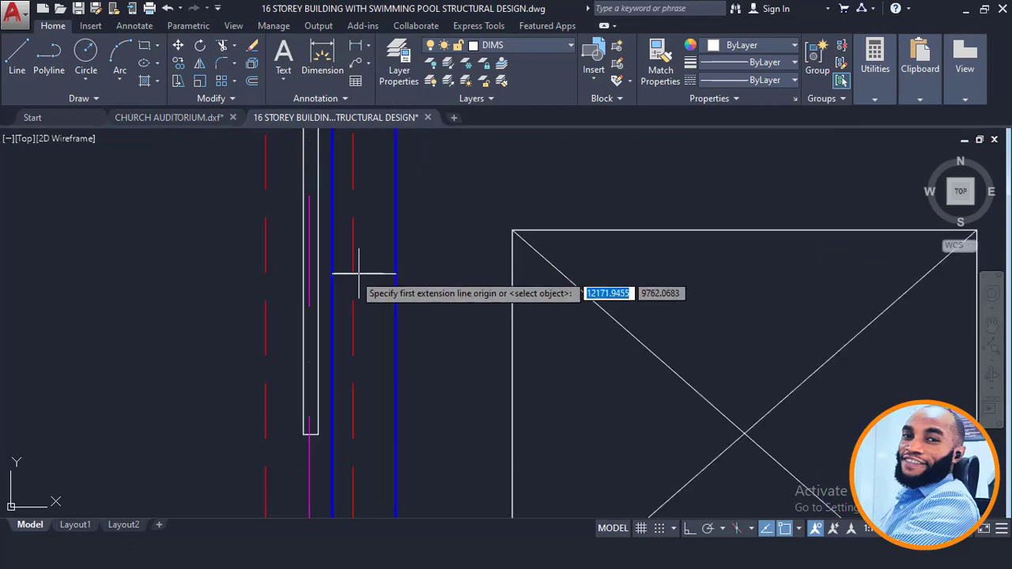
pyautogui.scroll(-2, 340, 276)
pyautogui.scroll(4, 356, 280)
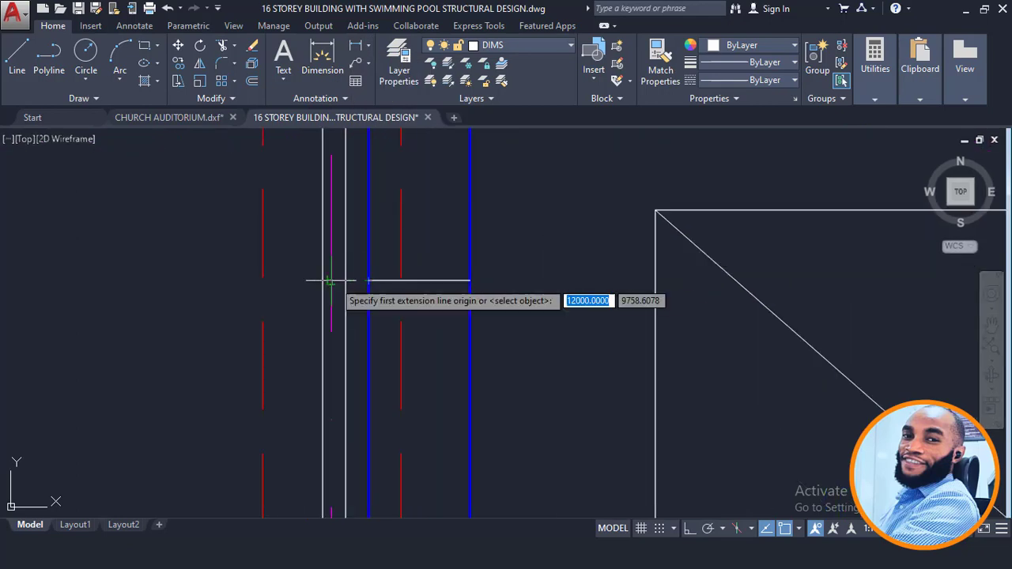
pyautogui.click(369, 280)
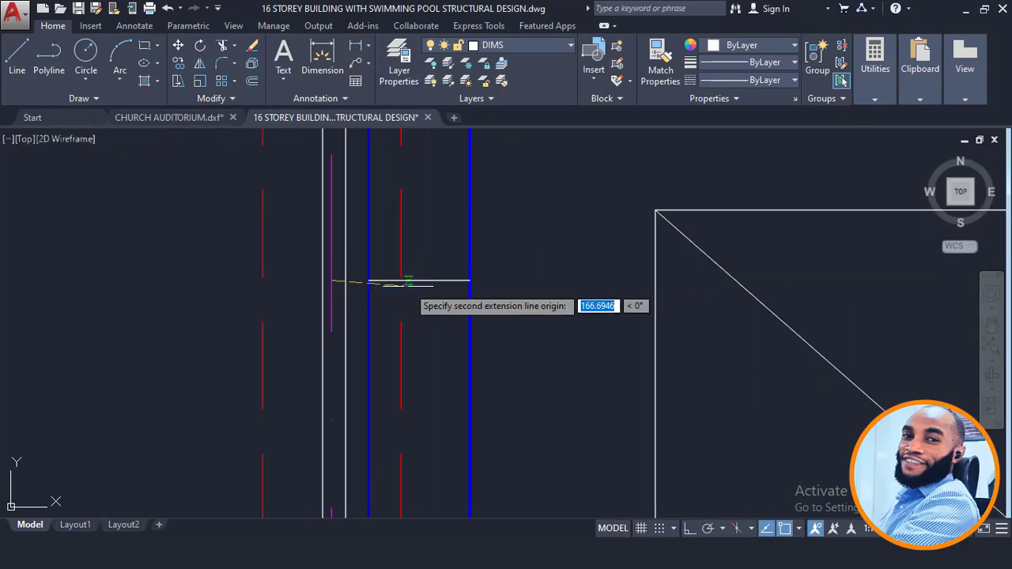
pyautogui.click(419, 279)
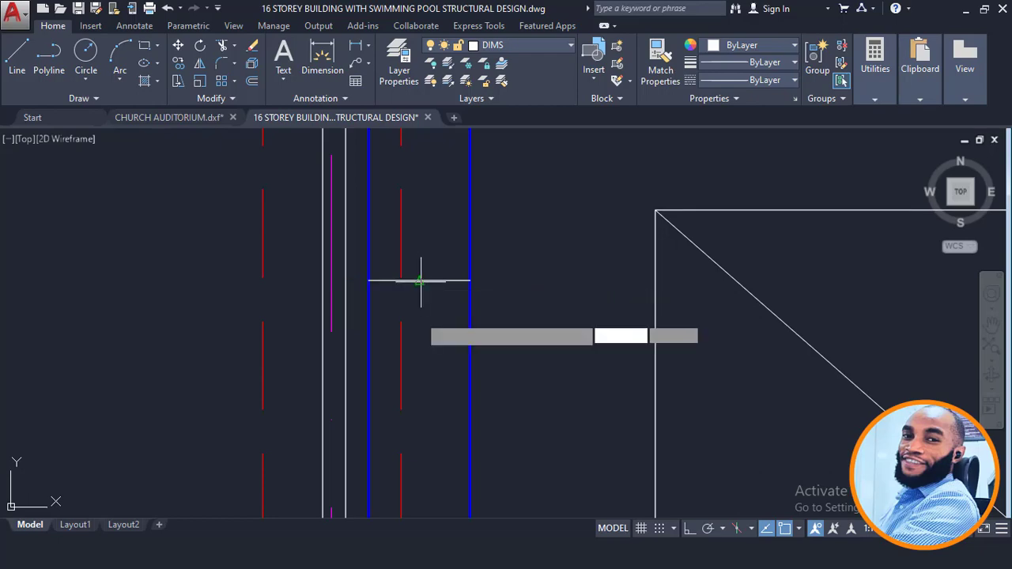
pyautogui.scroll(-3, 419, 280)
pyautogui.press('Escape')
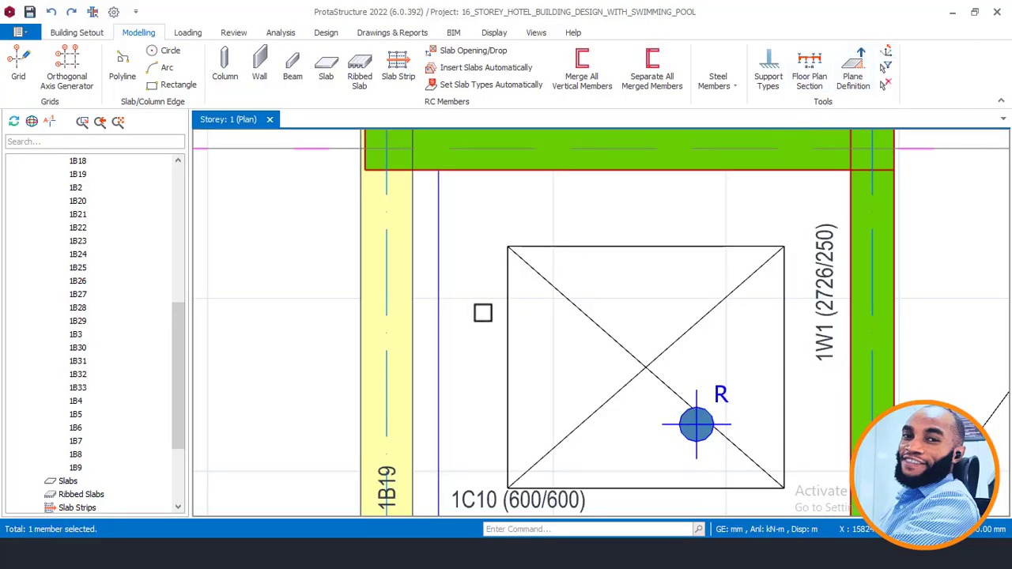
# Offset axis A3 by 190 mm towards the lift shaft
pyautogui.click(392, 271)
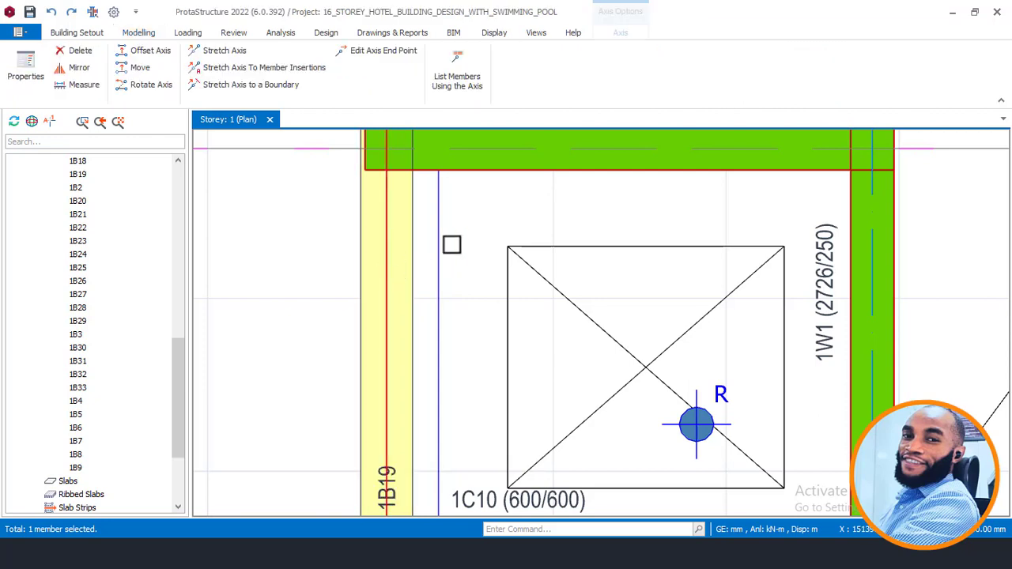
pyautogui.rightClick(488, 237)
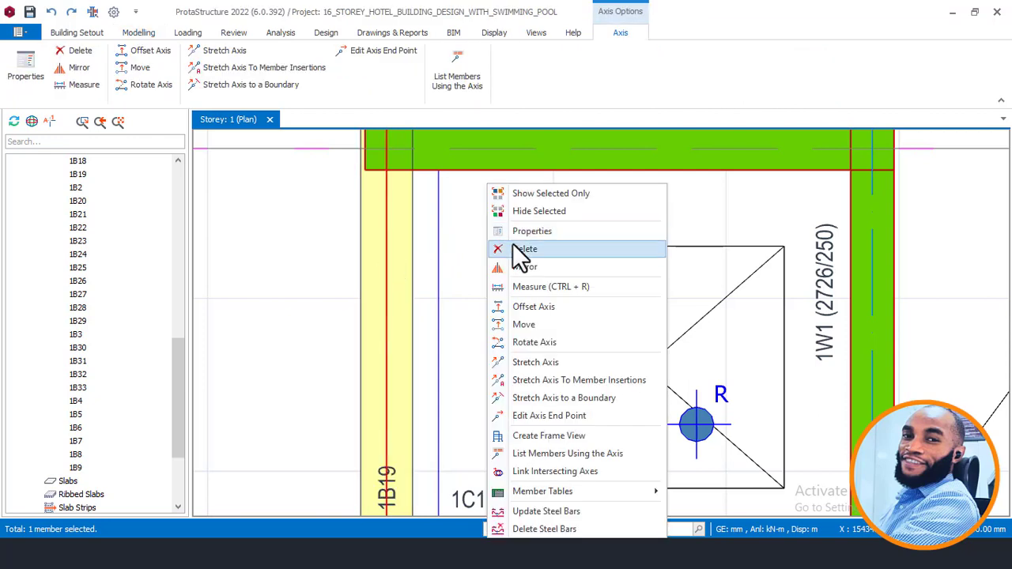
pyautogui.click(531, 306)
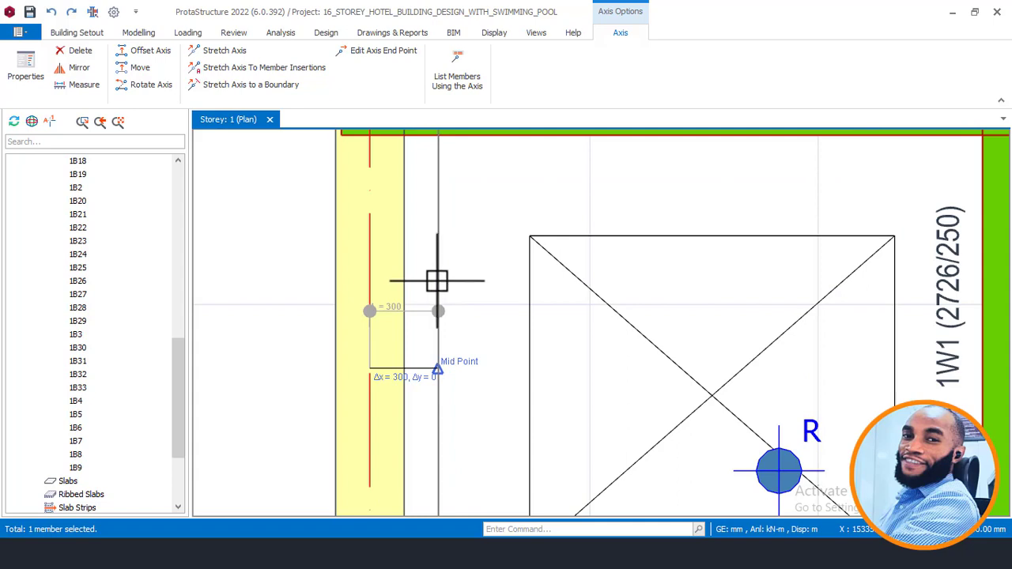
pyautogui.scroll(1, 437, 281)
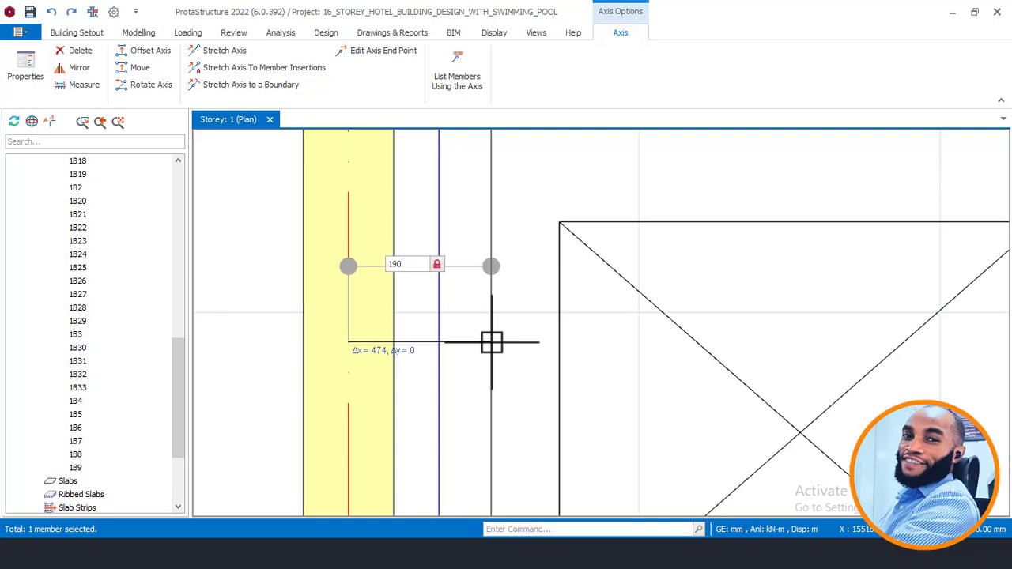
pyautogui.press('Return')
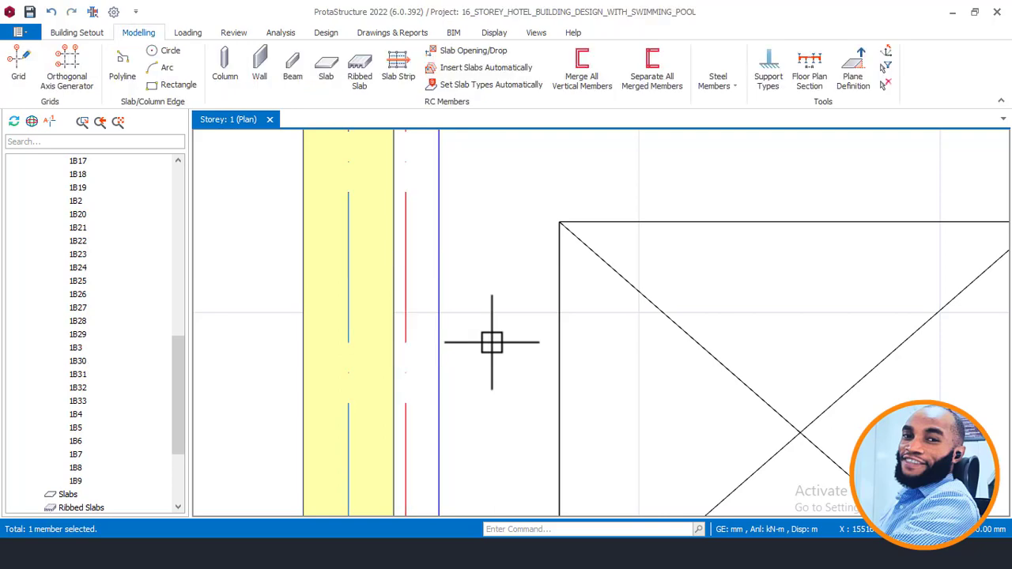
# Delete beam 1B19 on axis A3 beside the lift shaft
pyautogui.scroll(-2, 439, 343)
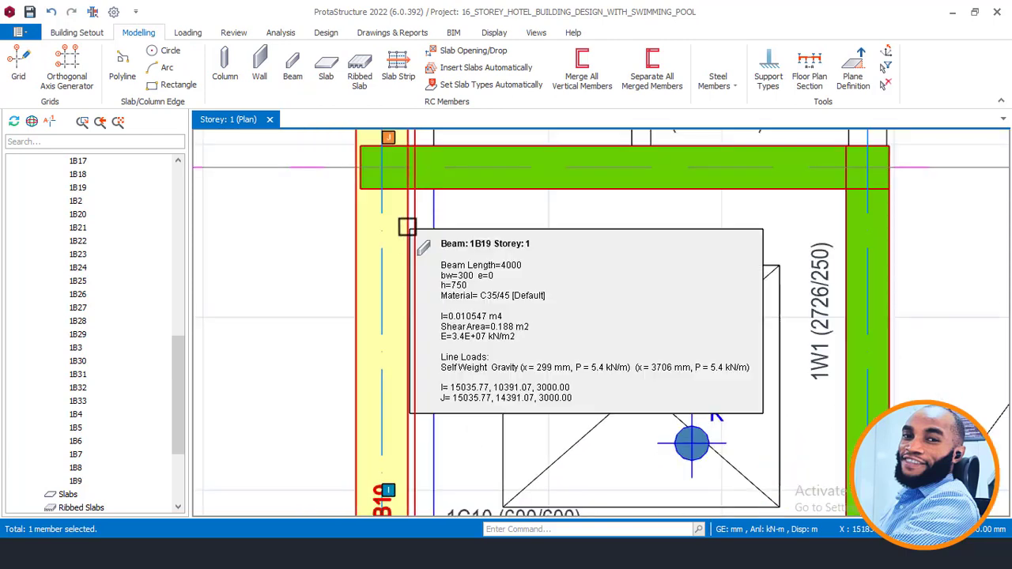
pyautogui.click(407, 226)
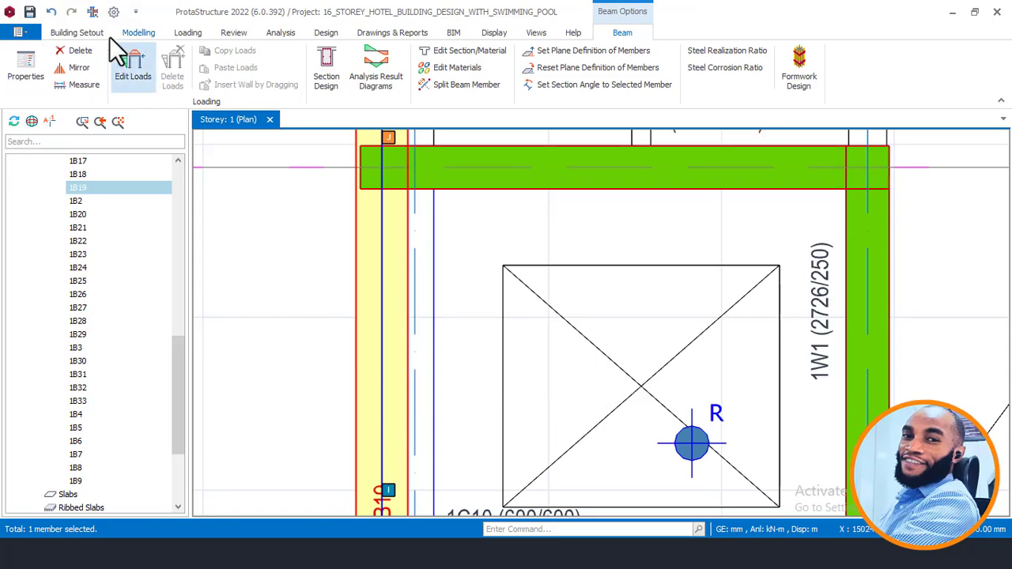
pyautogui.click(75, 51)
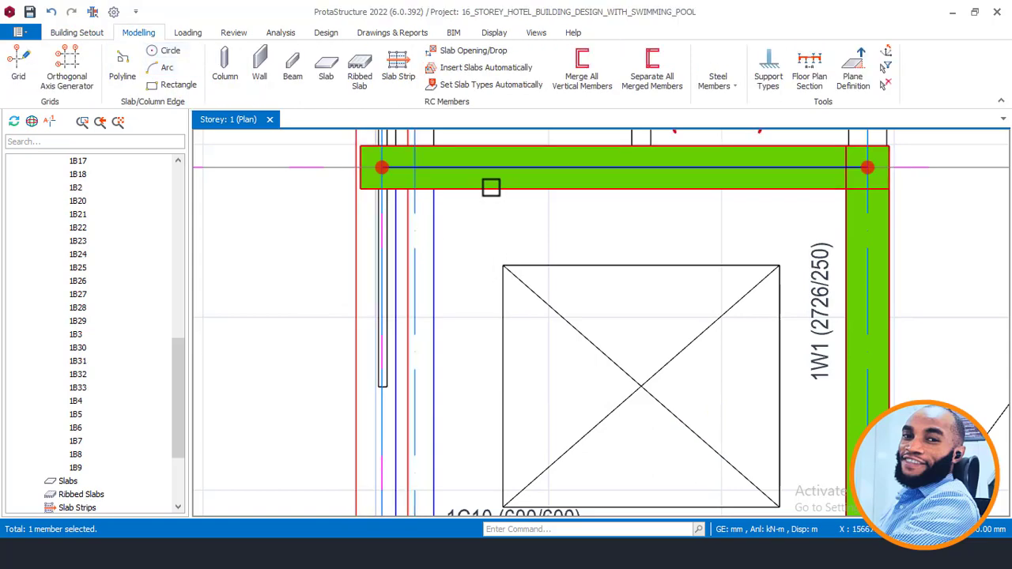
# Insert a 250 mm shear wall on axis A14 from axis A10 to axis A8, reusing the properties of the wall on axis A10
pyautogui.click(490, 191)
pyautogui.rightClick(488, 192)
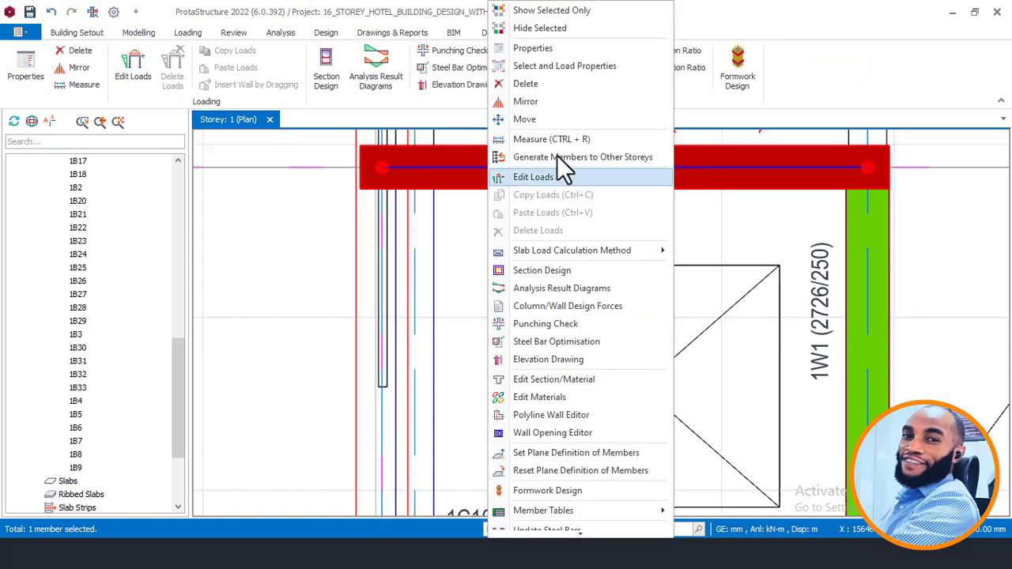
pyautogui.click(528, 47)
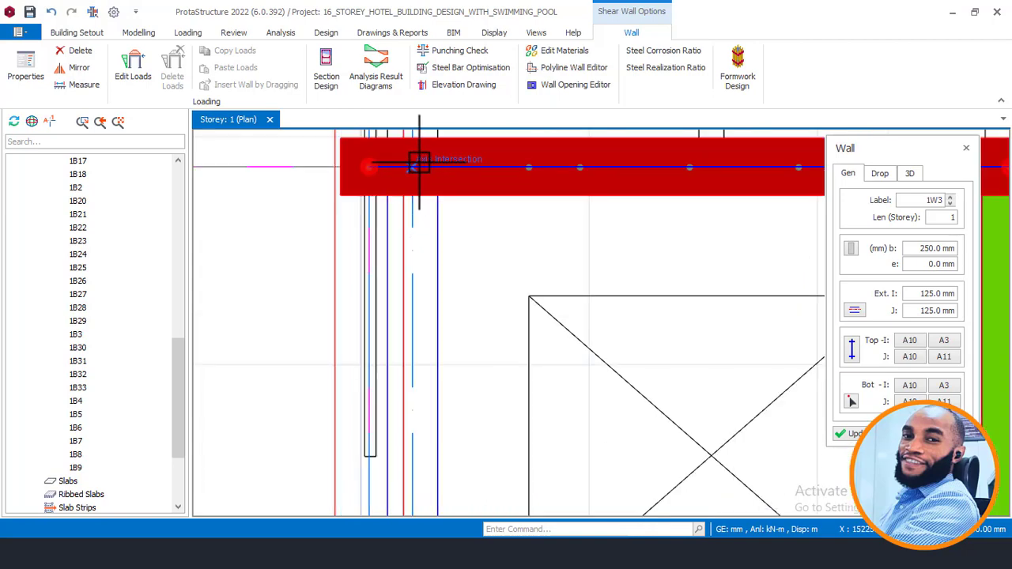
pyautogui.click(415, 165)
pyautogui.scroll(-3, 421, 149)
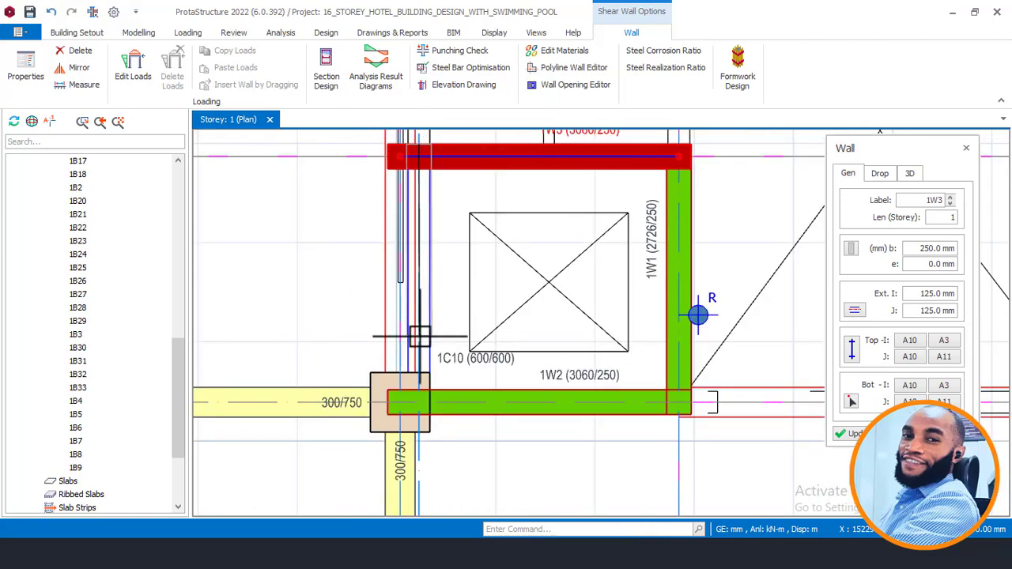
pyautogui.scroll(1, 415, 370)
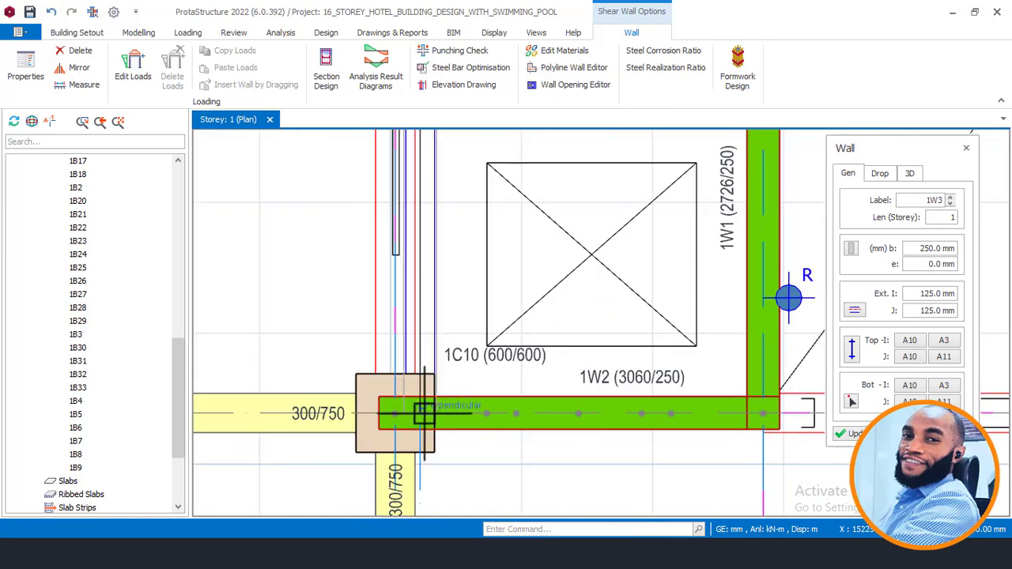
pyautogui.click(421, 411)
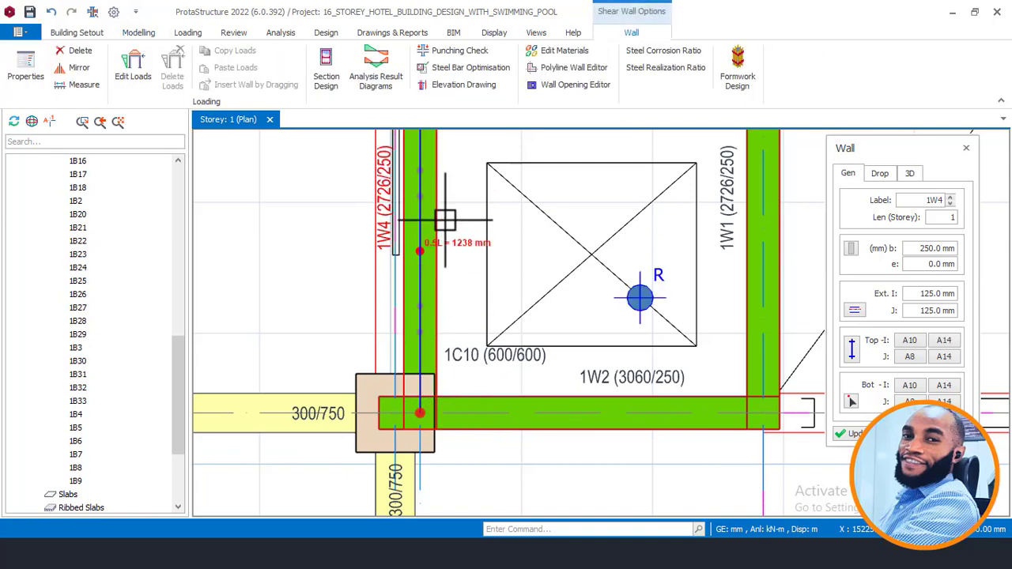
pyautogui.press('Escape')
# Delete the shear wall on axis A10 that extends past the lift shaft to axis A3
pyautogui.moveTo(461, 246); pyautogui.dragTo(471, 273, button='middle')
pyautogui.scroll(-2, 471, 273)
pyautogui.moveTo(463, 211); pyautogui.dragTo(482, 251, button='middle')
pyautogui.scroll(2, 486, 241)
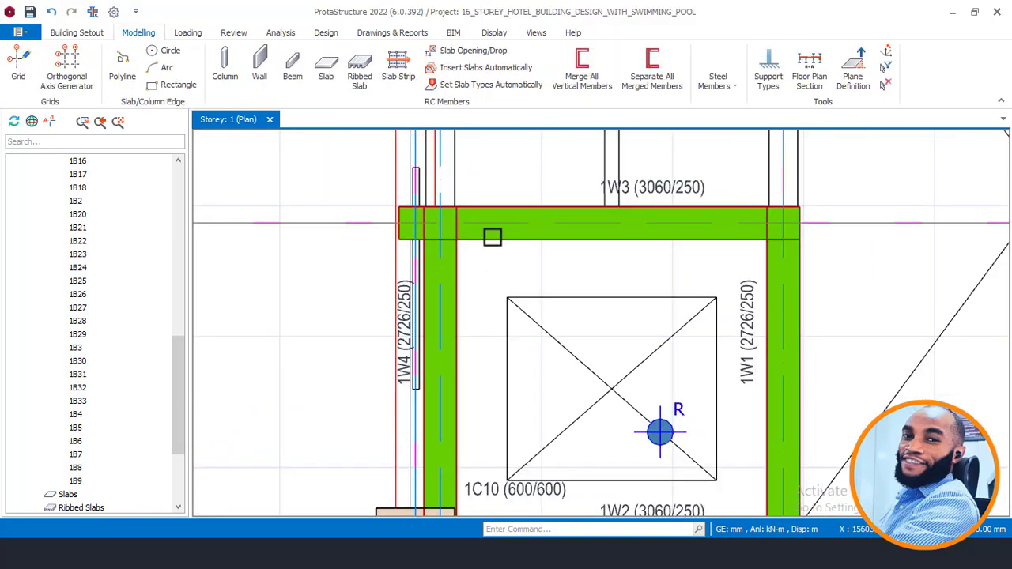
pyautogui.click(493, 237)
pyautogui.moveTo(705, 231)
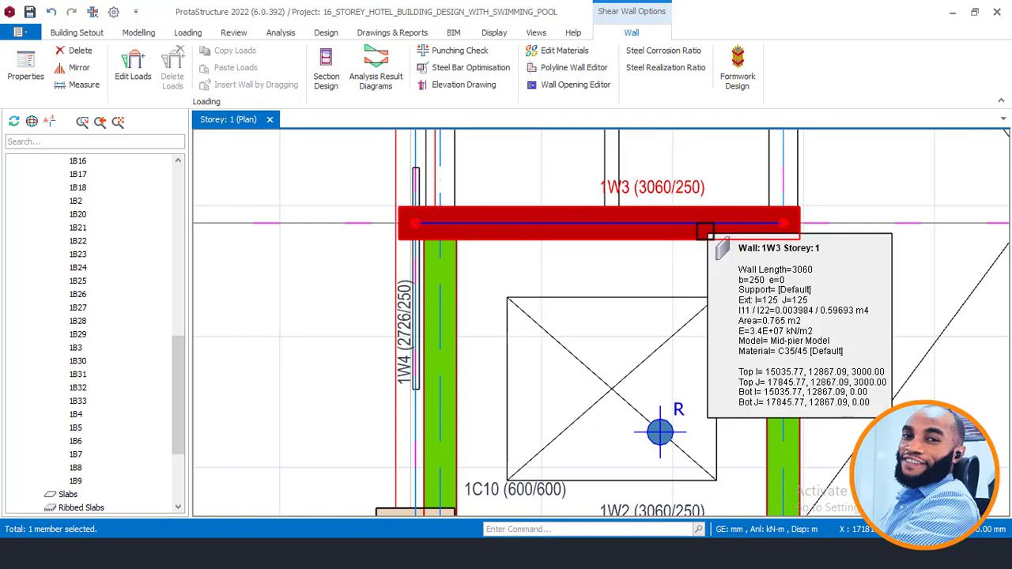
pyautogui.press('Delete')
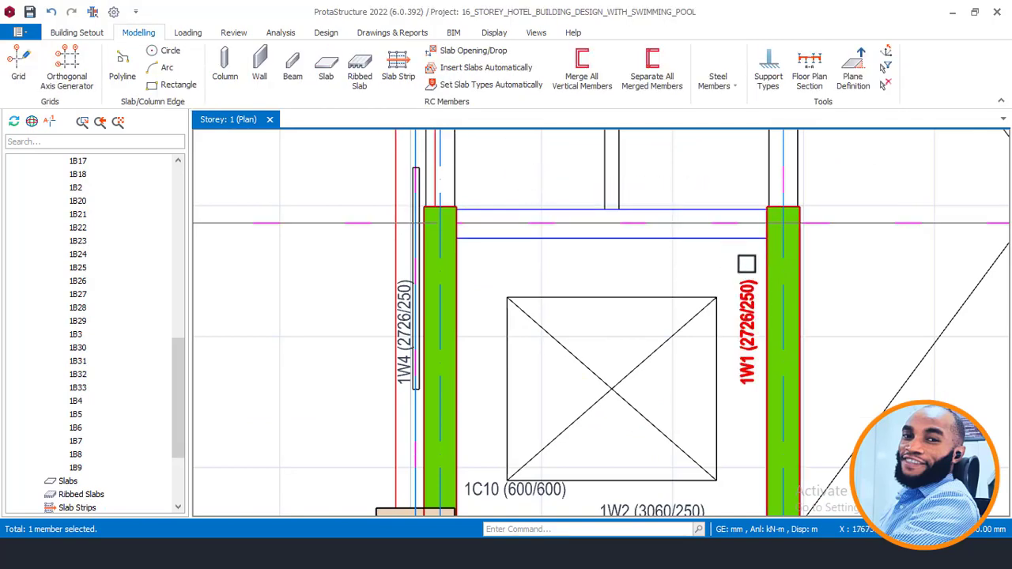
# Insert a 250 mm shear wall on axis A10 from axis A11 to axis A14, reusing the properties of the wall on axis A11
pyautogui.rightClick(746, 264)
pyautogui.click(784, 50)
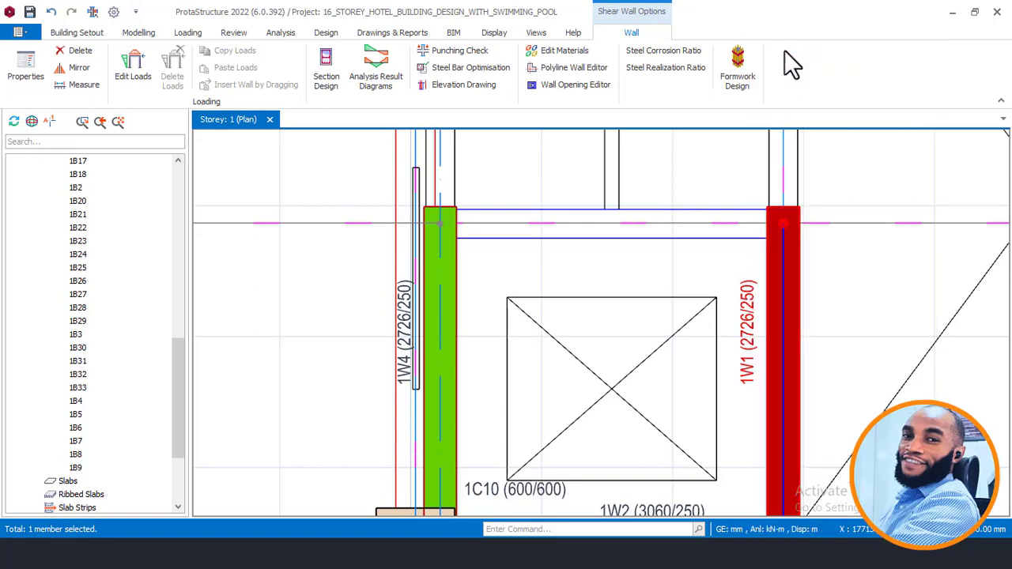
pyautogui.scroll(1, 782, 223)
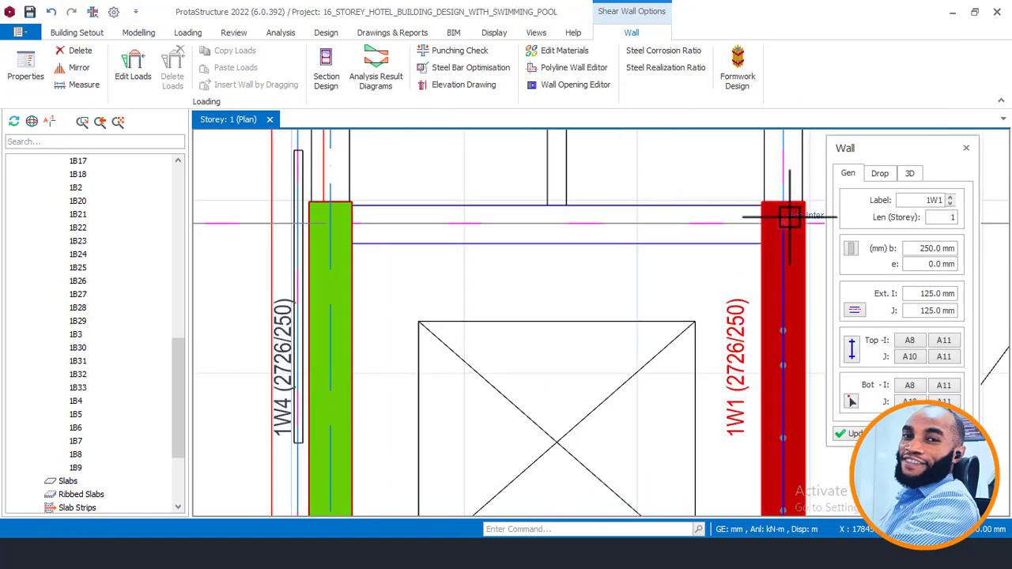
pyautogui.click(332, 223)
pyautogui.scroll(-3, 492, 207)
pyautogui.press('Escape')
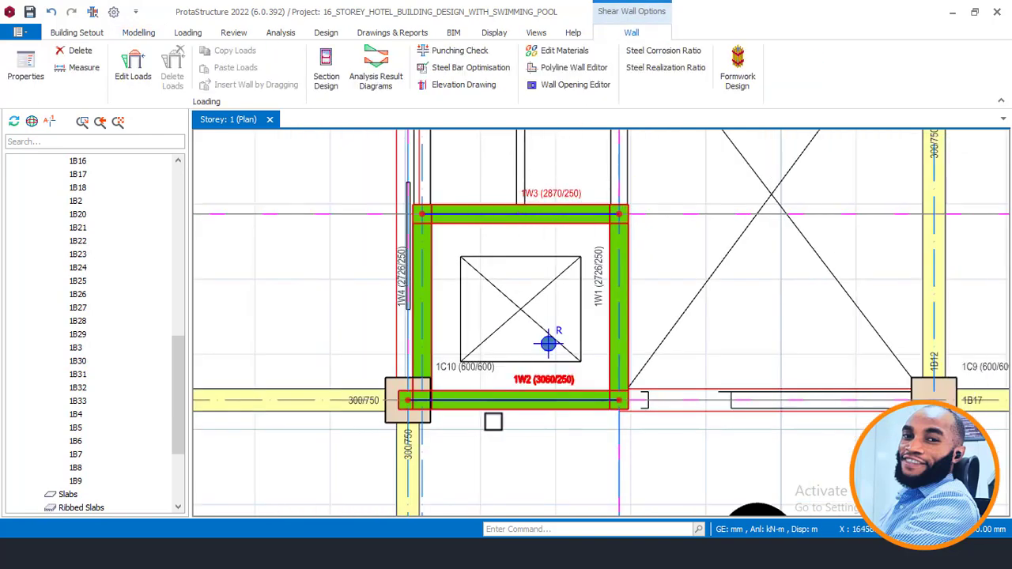
# Delete the shear wall on axis A8 that extends past the lift shaft to axis A3
pyautogui.scroll(1, 492, 421)
pyautogui.click(494, 404)
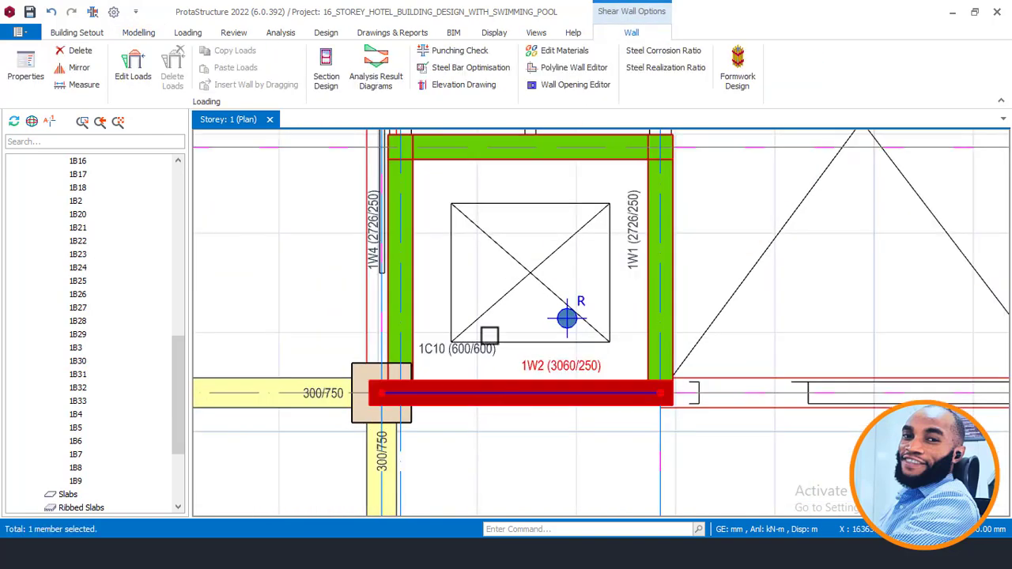
pyautogui.click(76, 53)
# Insert a 250 mm shear wall on axis A8 from axis A11 to axis A14, reusing the properties of the wall on axis A11
pyautogui.click(653, 272)
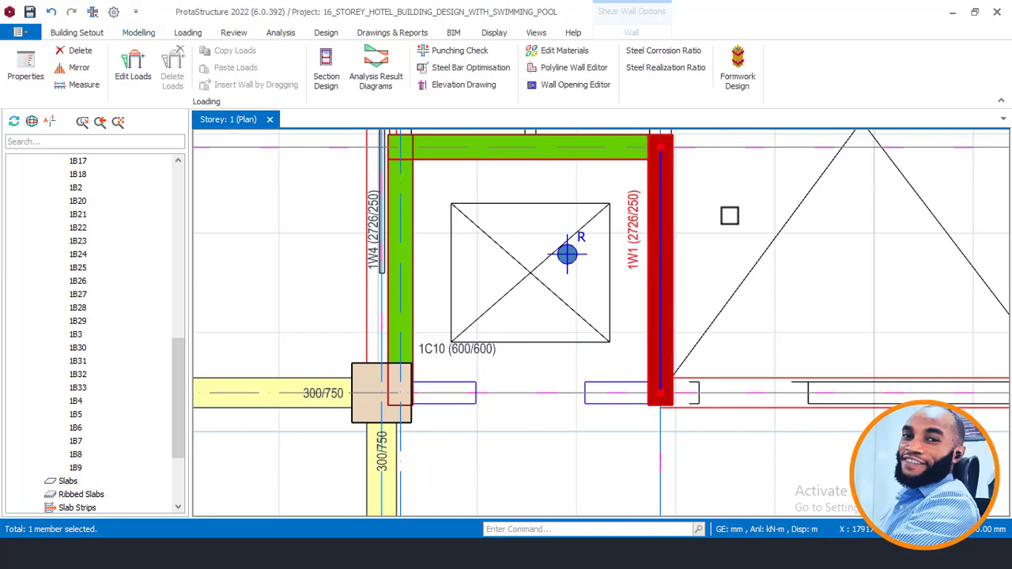
pyautogui.rightClick(729, 215)
pyautogui.click(777, 45)
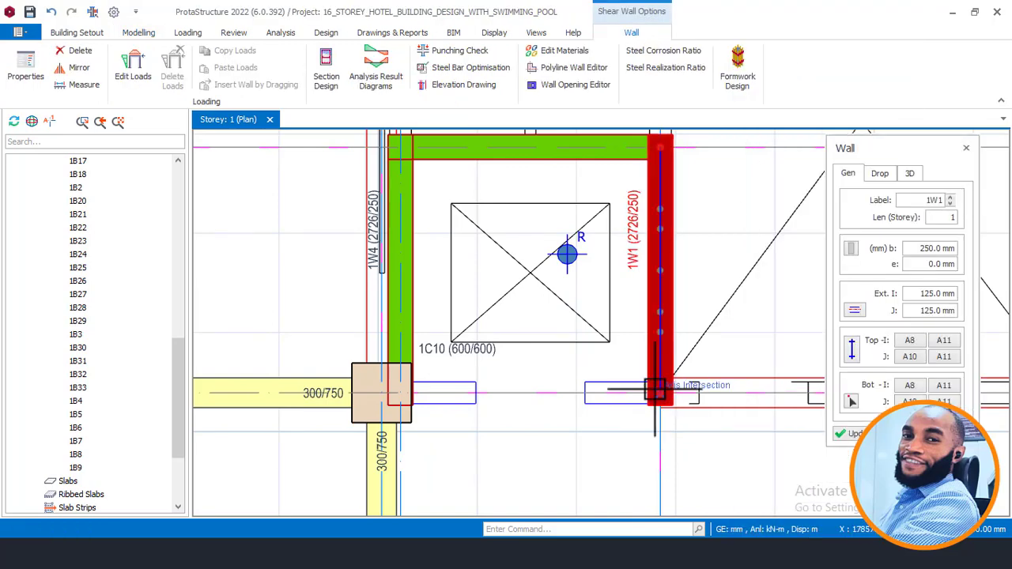
pyautogui.scroll(1, 400, 392)
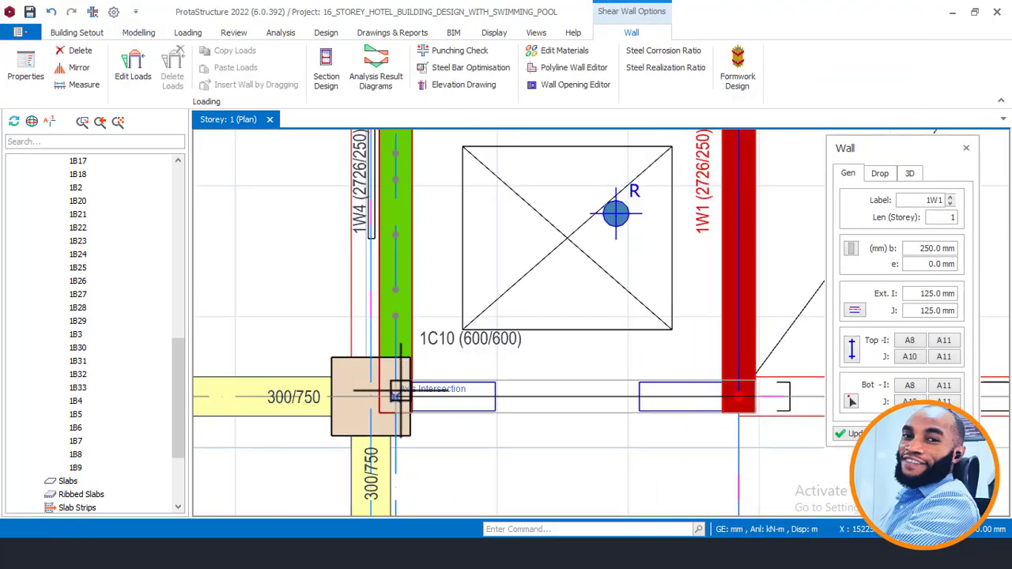
pyautogui.hotkey('ctrl', 'z')
pyautogui.scroll(-2, 587, 377)
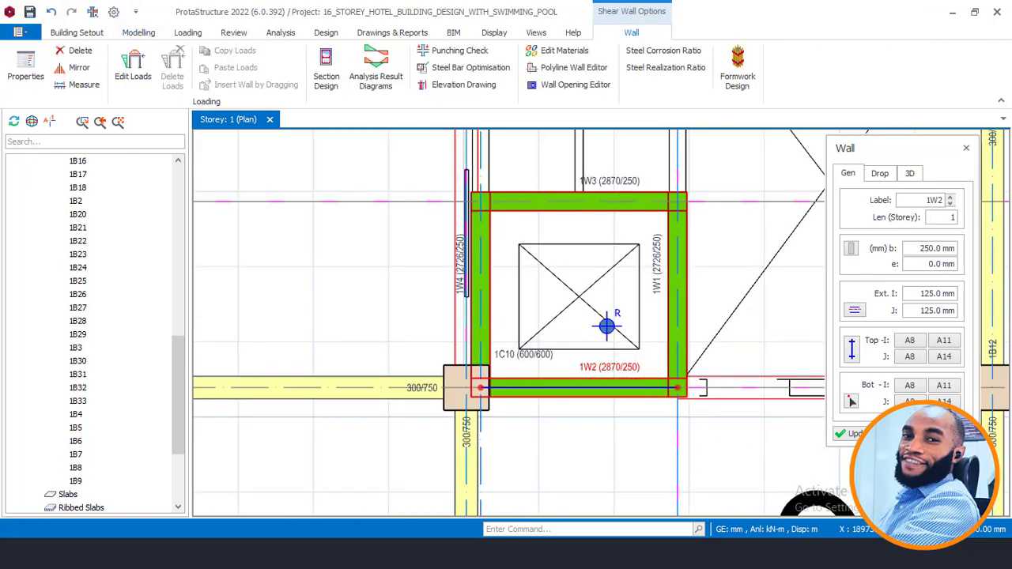
# Insert a 300 x 750 mm beam on axis A3 between axes A7 and A8, reusing the properties of the beam on axis A7
pyautogui.scroll(-2, 655, 354)
pyautogui.moveTo(551, 231); pyautogui.dragTo(539, 272, button='middle')
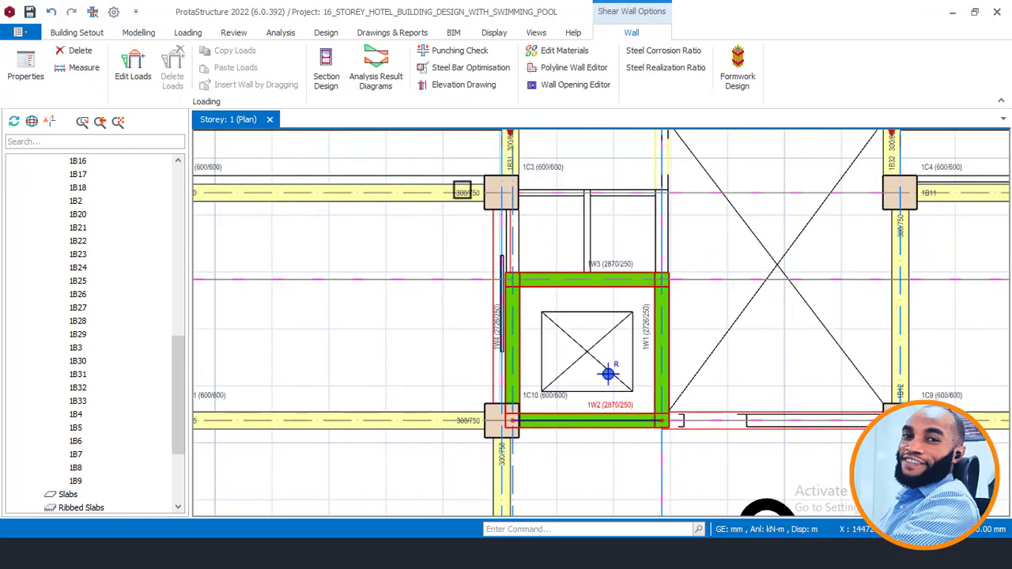
pyautogui.click(455, 196)
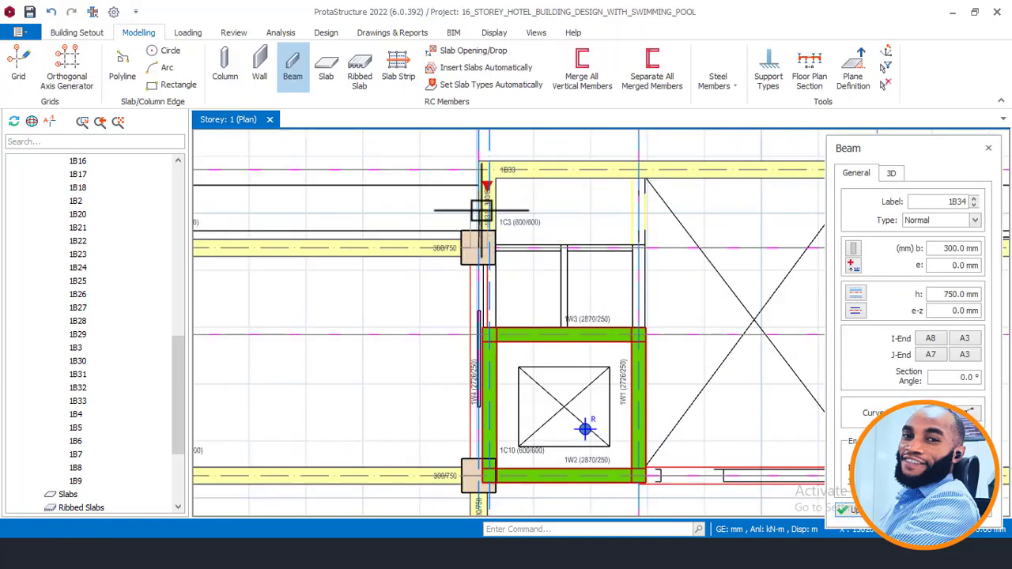
pyautogui.scroll(-1, 409, 215)
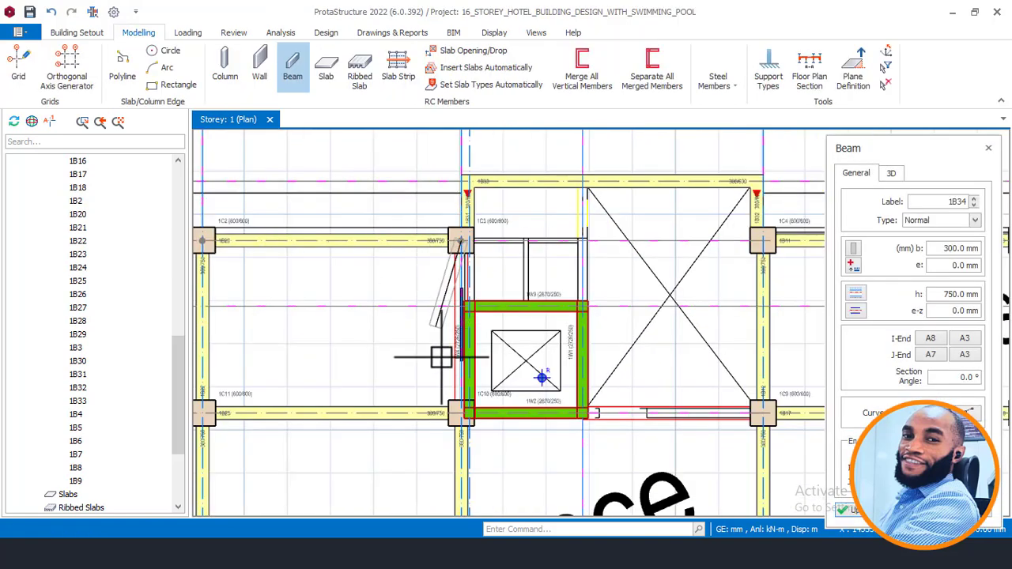
pyautogui.scroll(2, 451, 395)
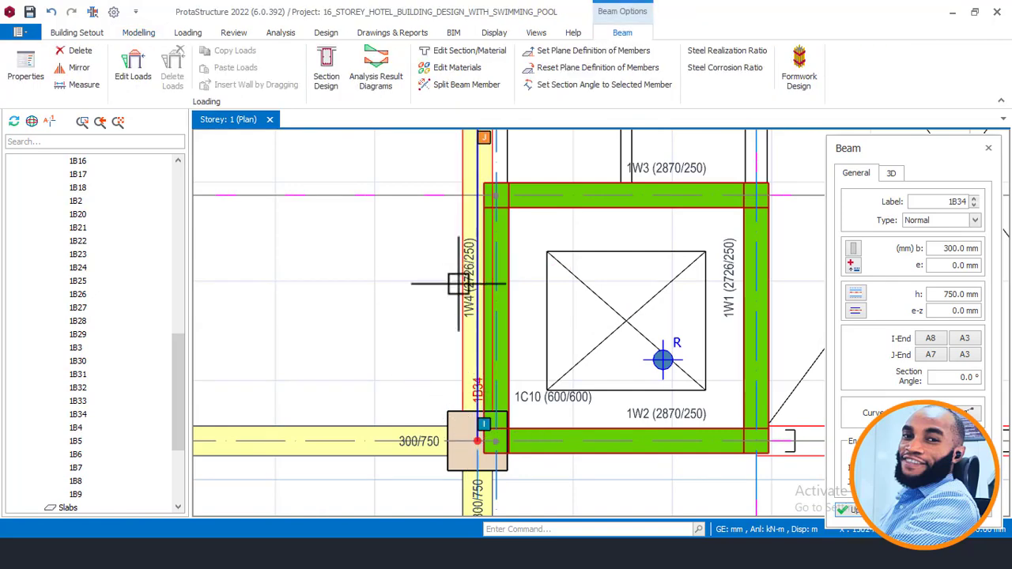
pyautogui.press('Escape')
# Examine the beams around the lift shaft and stairwell and the overall storey 1 framing layout
pyautogui.scroll(-3, 411, 332)
pyautogui.scroll(1, 462, 282)
pyautogui.moveTo(462, 280); pyautogui.dragTo(423, 382, button='middle')
pyautogui.scroll(4, 415, 209)
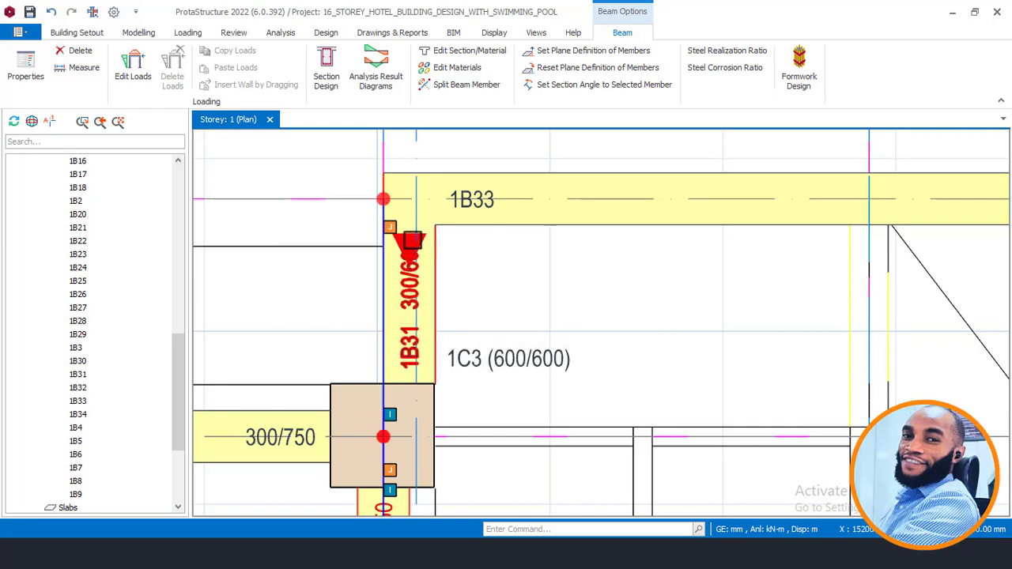
pyautogui.scroll(-5, 408, 253)
pyautogui.scroll(2, 781, 261)
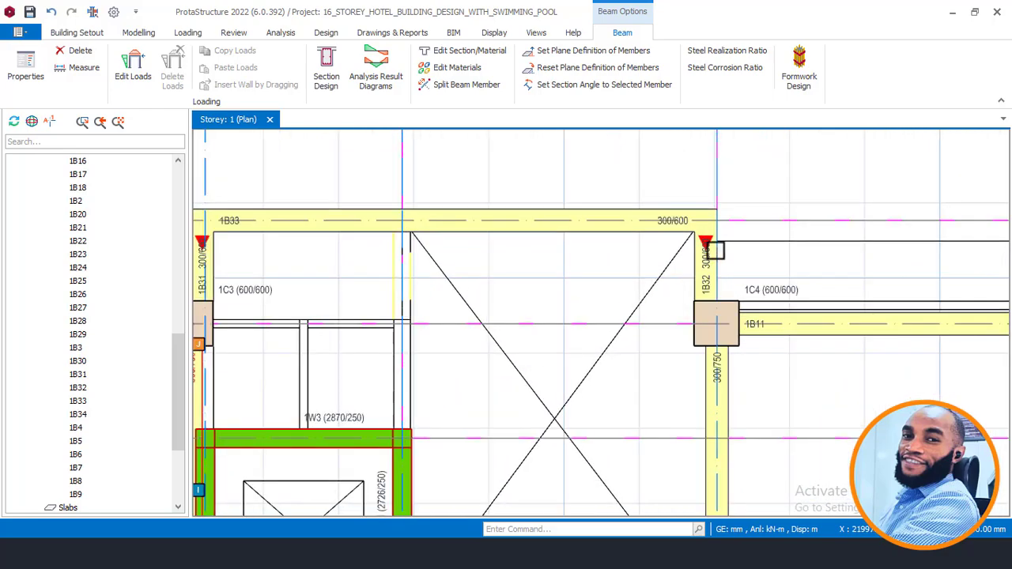
pyautogui.scroll(-7, 662, 201)
pyautogui.moveTo(472, 261); pyautogui.dragTo(499, 232, button='middle')
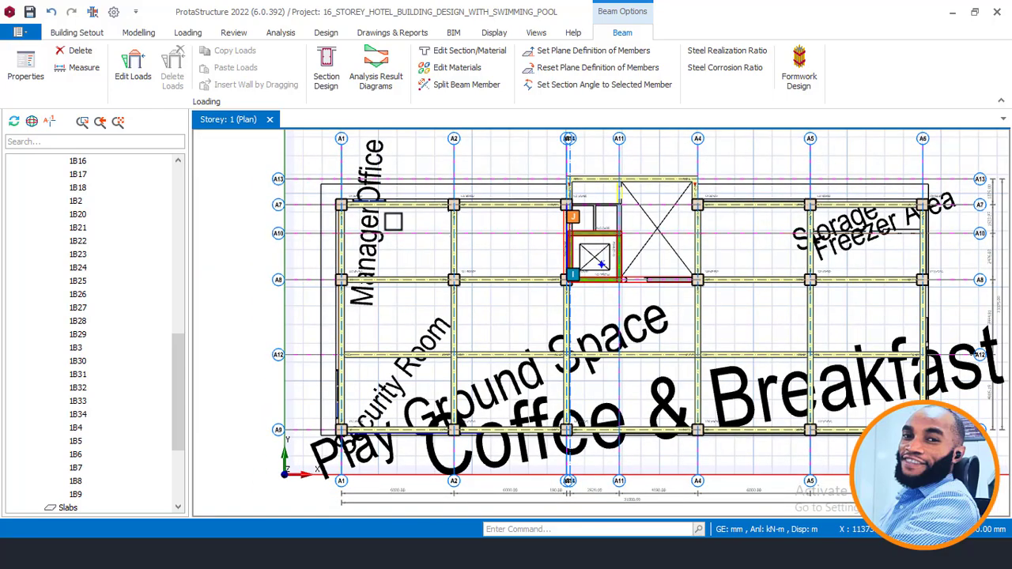
pyautogui.moveTo(316, 467); pyautogui.dragTo(292, 490, button='middle')
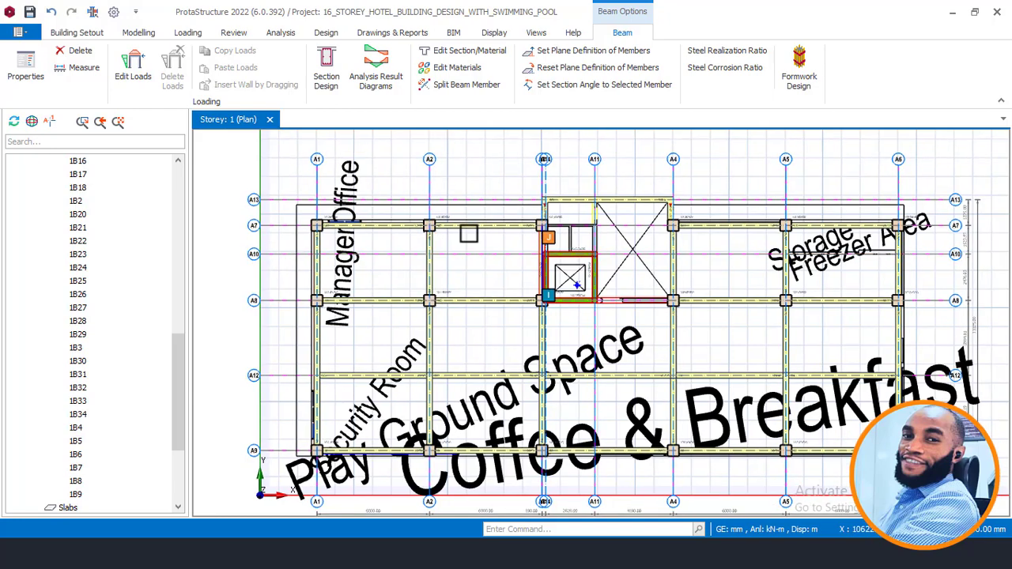
pyautogui.scroll(2, 469, 234)
pyautogui.keyDown('ctrl'); pyautogui.click(572, 206); pyautogui.keyUp('ctrl')
pyautogui.scroll(4, 619, 184)
pyautogui.moveTo(619, 182); pyautogui.dragTo(486, 180, button='middle')
pyautogui.scroll(-6, 487, 180)
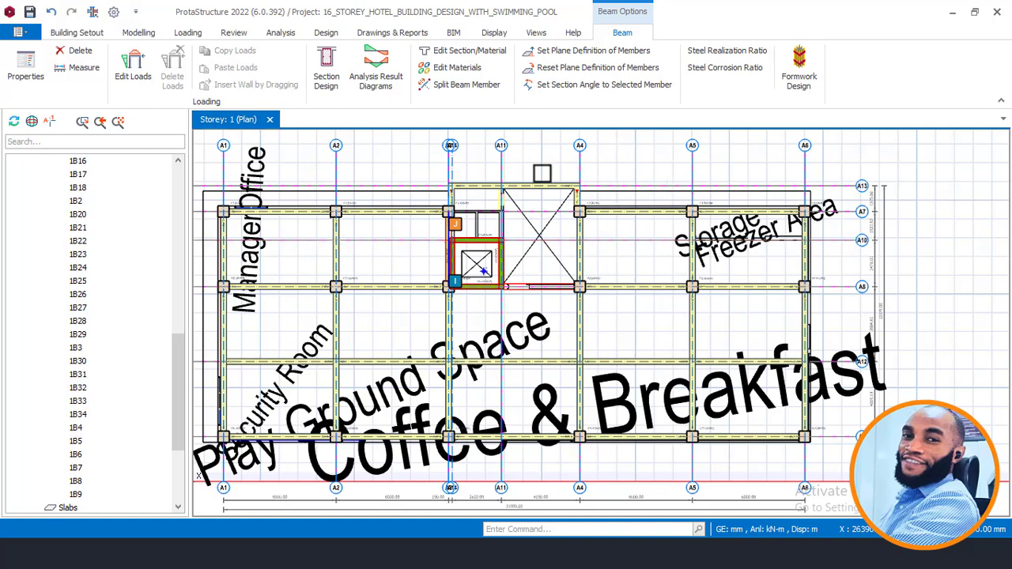
pyautogui.scroll(-2, 547, 248)
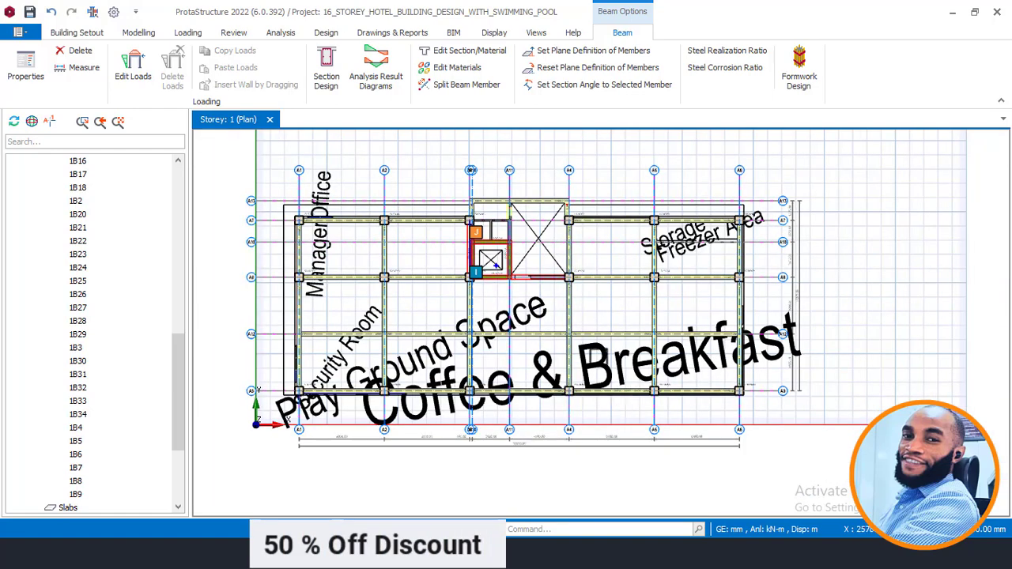
pyautogui.scroll(2, 610, 359)
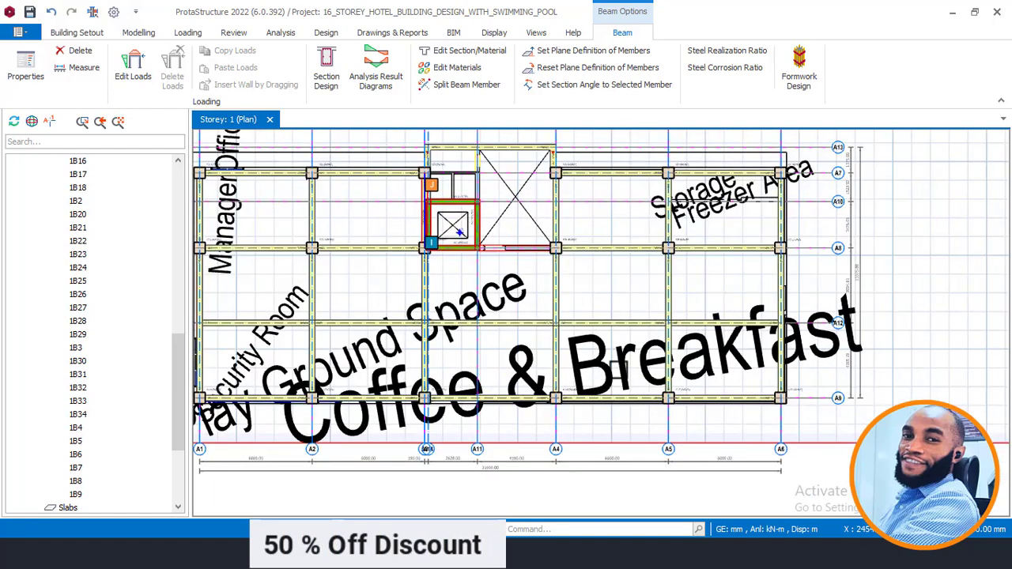
# Turn off the active external reference drawing for storey 1 so only the structural members show in the plan
pyautogui.click(139, 33)
pyautogui.click(82, 32)
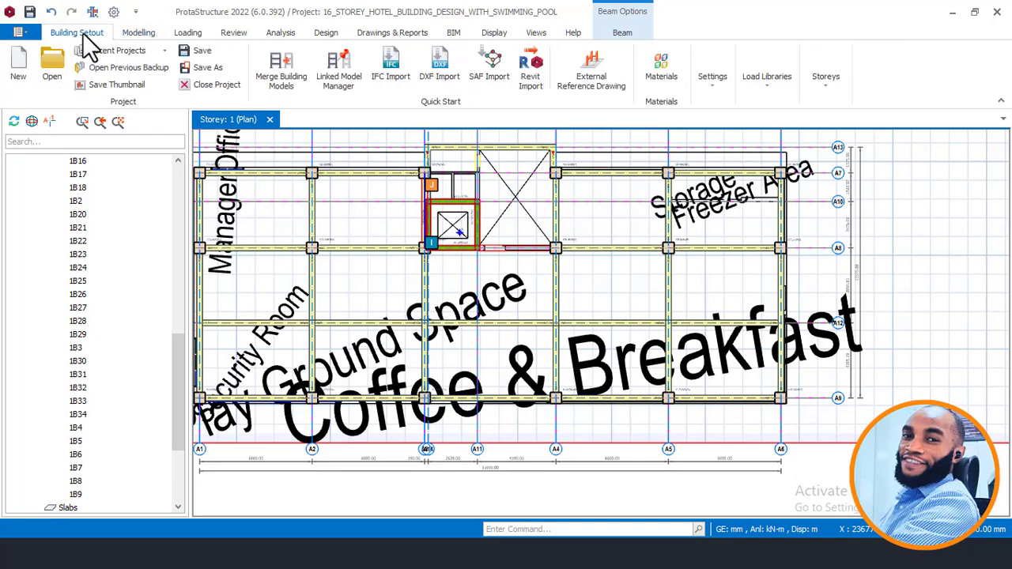
pyautogui.click(588, 80)
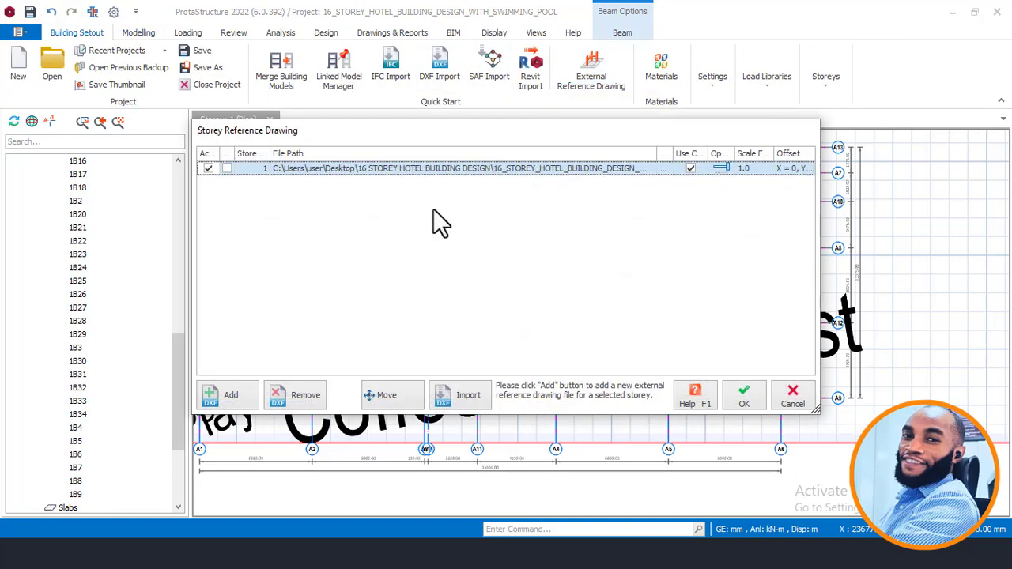
pyautogui.click(204, 168)
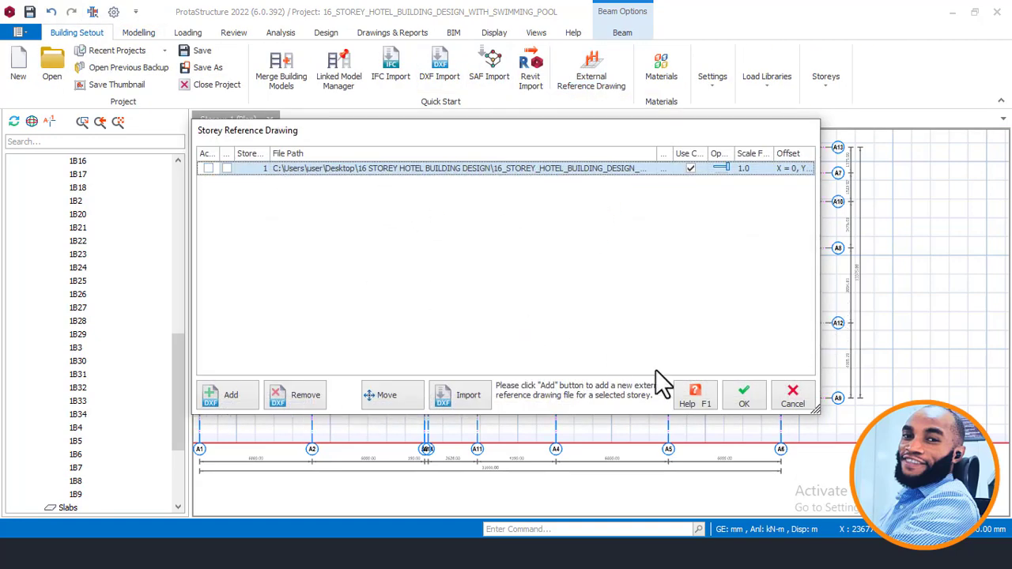
pyautogui.click(746, 398)
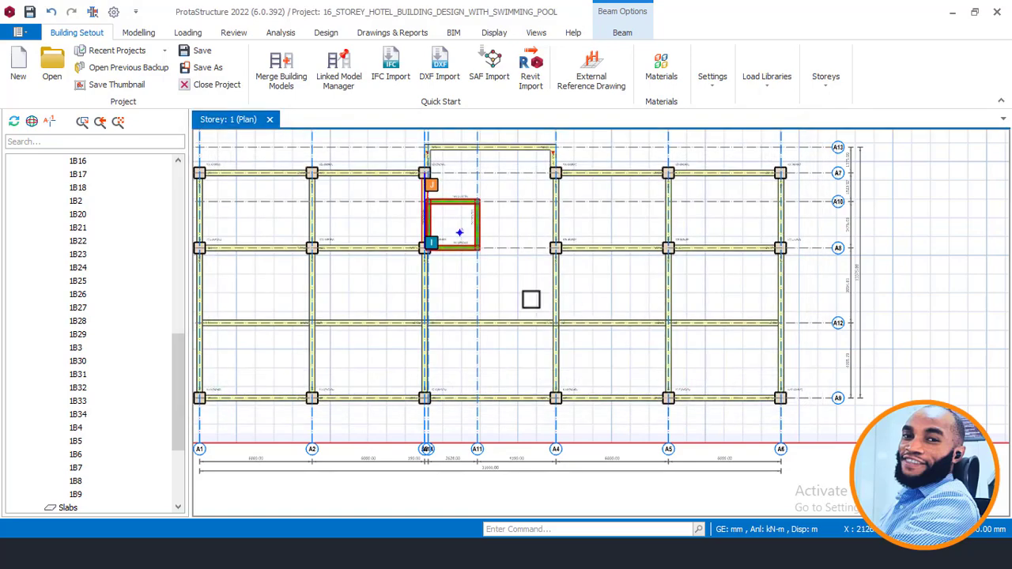
# Insert a beam on axis A8 between axes A11 and A4, reusing the adjacent A4–A5 beam's properties, and set its width to 250 mm
pyautogui.moveTo(530, 296); pyautogui.dragTo(559, 294, button='middle')
pyautogui.scroll(2, 535, 212)
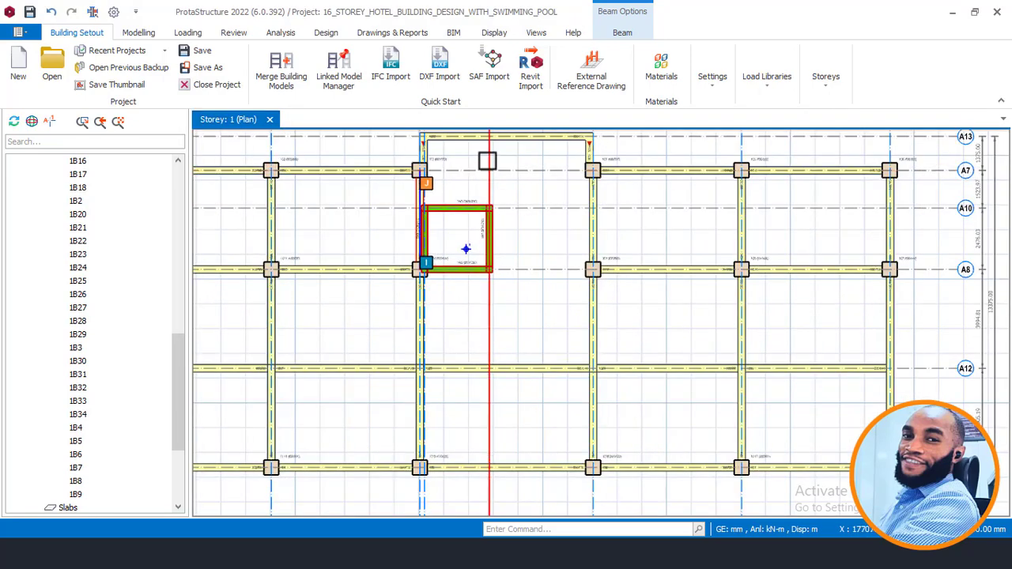
pyautogui.scroll(2, 494, 210)
pyautogui.scroll(2, 494, 210)
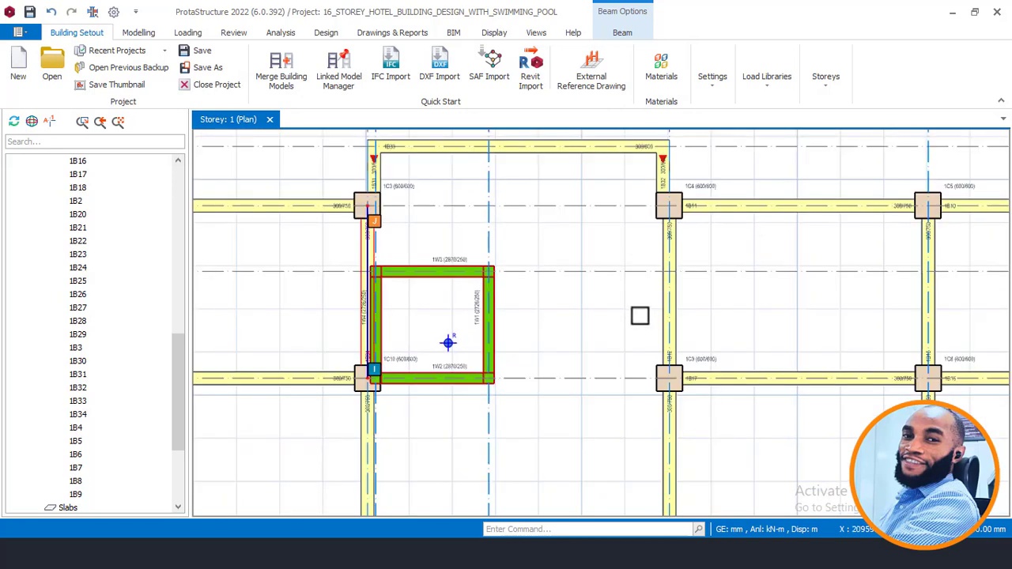
pyautogui.click(734, 385)
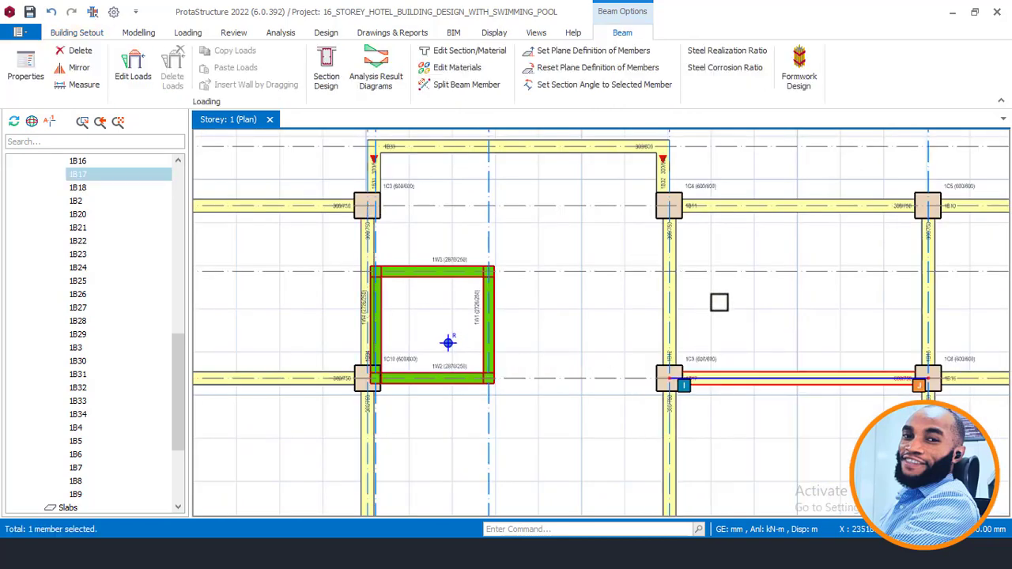
pyautogui.rightClick(718, 300)
pyautogui.click(773, 71)
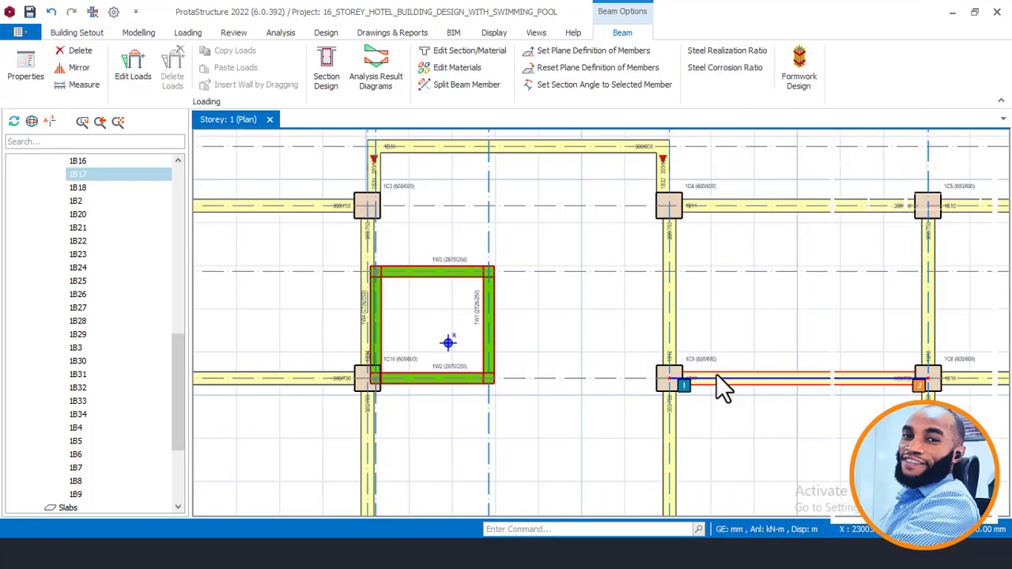
pyautogui.scroll(2, 696, 380)
pyautogui.scroll(2, 442, 382)
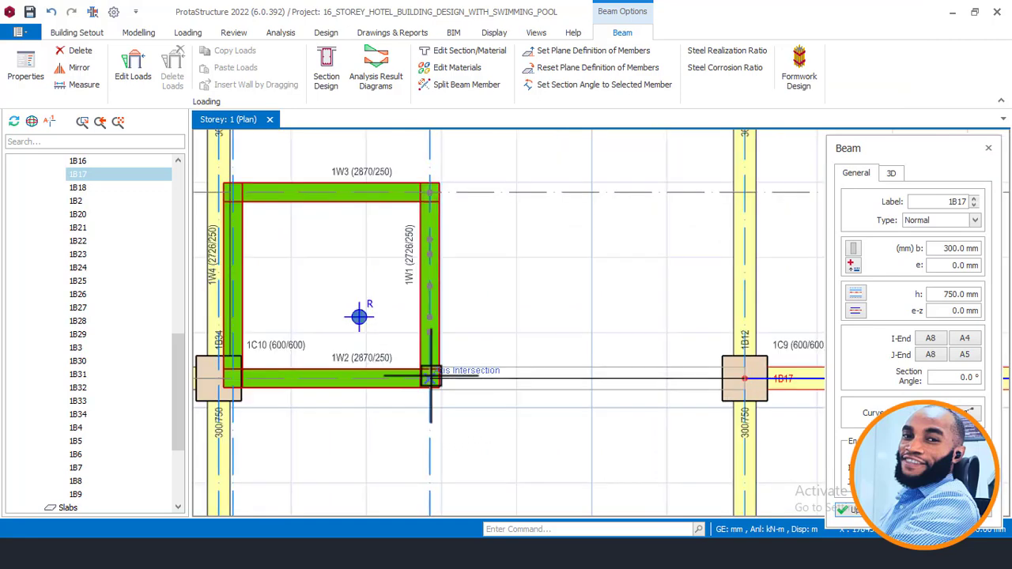
pyautogui.click(434, 379)
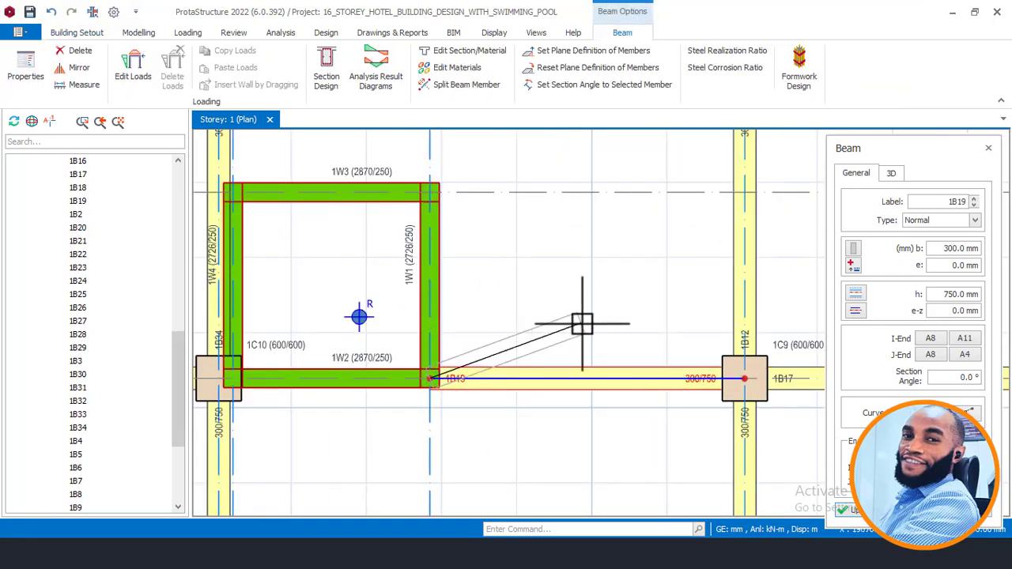
pyautogui.click(954, 248)
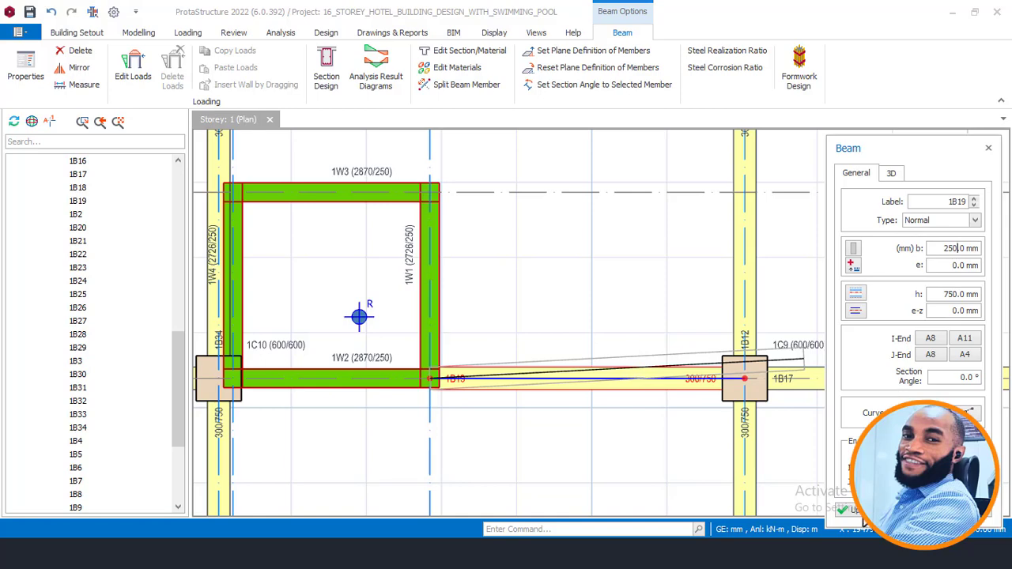
pyautogui.click(862, 512)
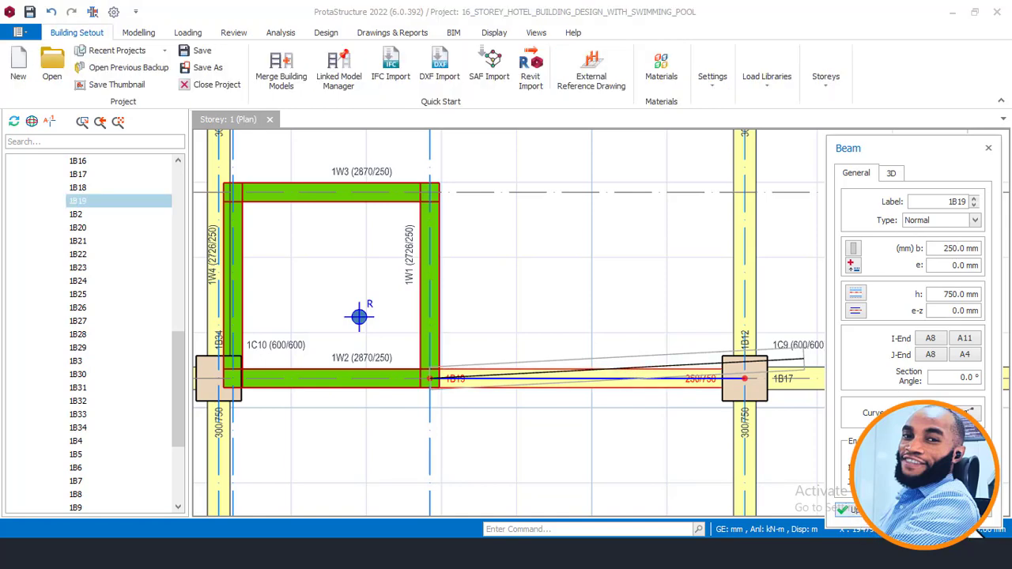
# Insert a 250 x 750 mm beam on axis A11 from axis A10 to axis A13, reusing the properties of the beam beside the lift shaft
pyautogui.scroll(-4, 484, 237)
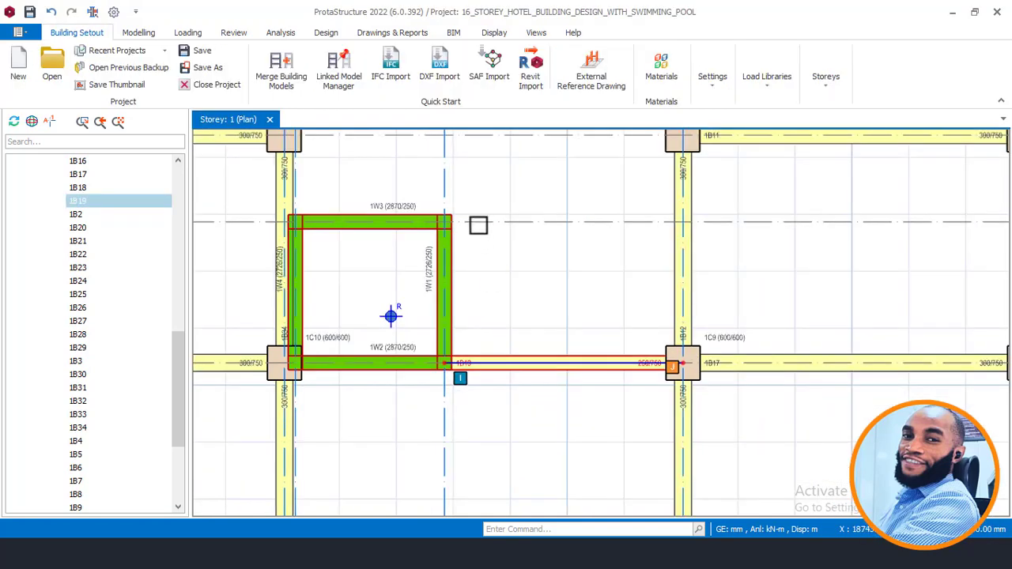
pyautogui.scroll(1, 467, 329)
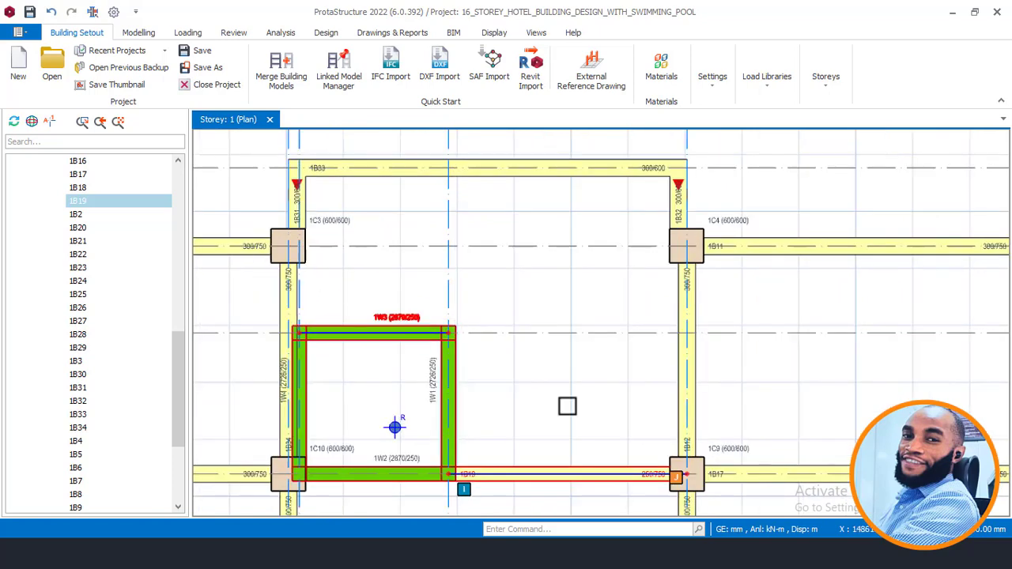
pyautogui.scroll(-2, 545, 253)
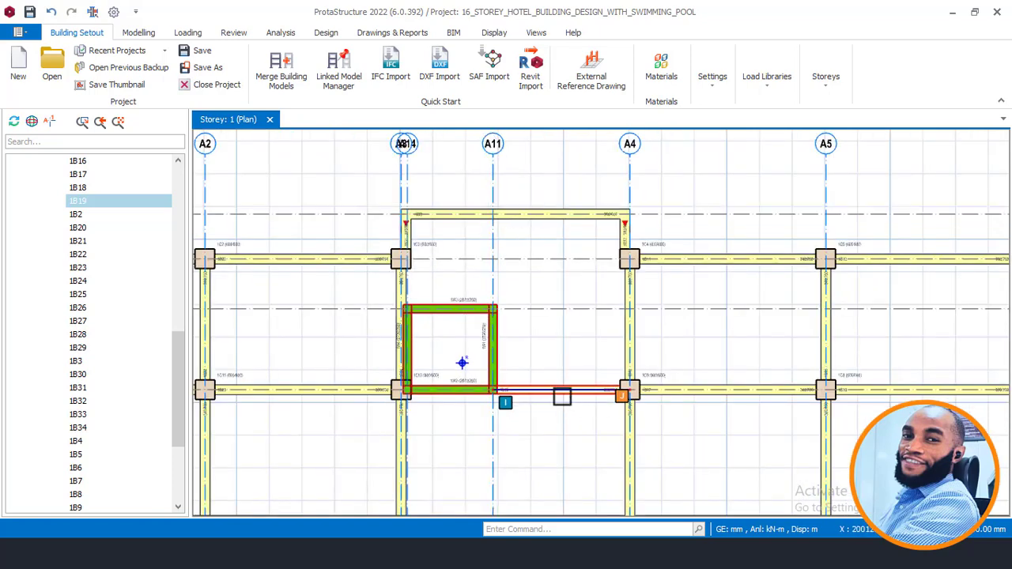
pyautogui.rightClick(572, 391)
pyautogui.click(613, 71)
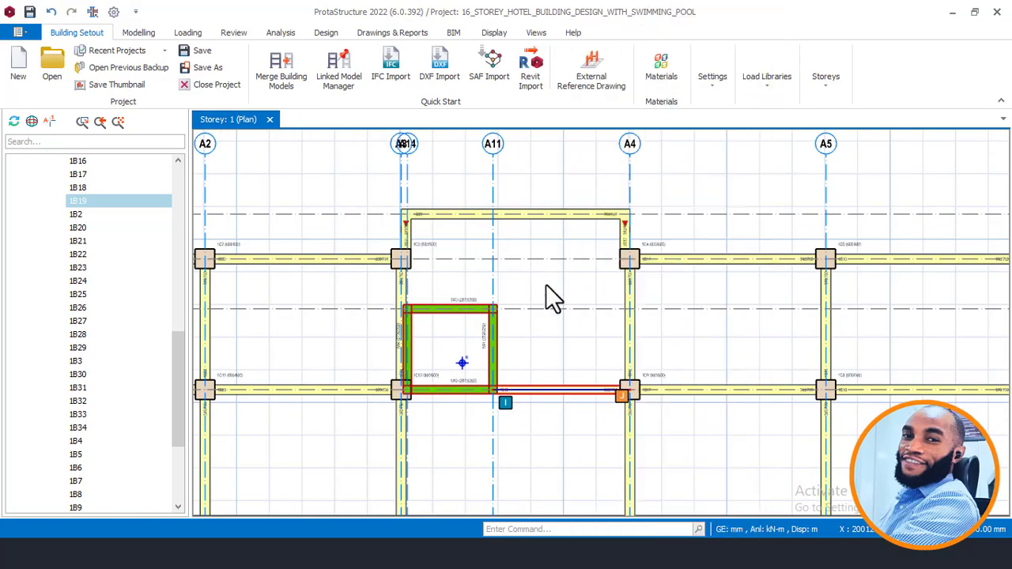
pyautogui.scroll(2, 495, 307)
pyautogui.click(486, 315)
pyautogui.scroll(-1, 486, 314)
pyautogui.scroll(1, 488, 190)
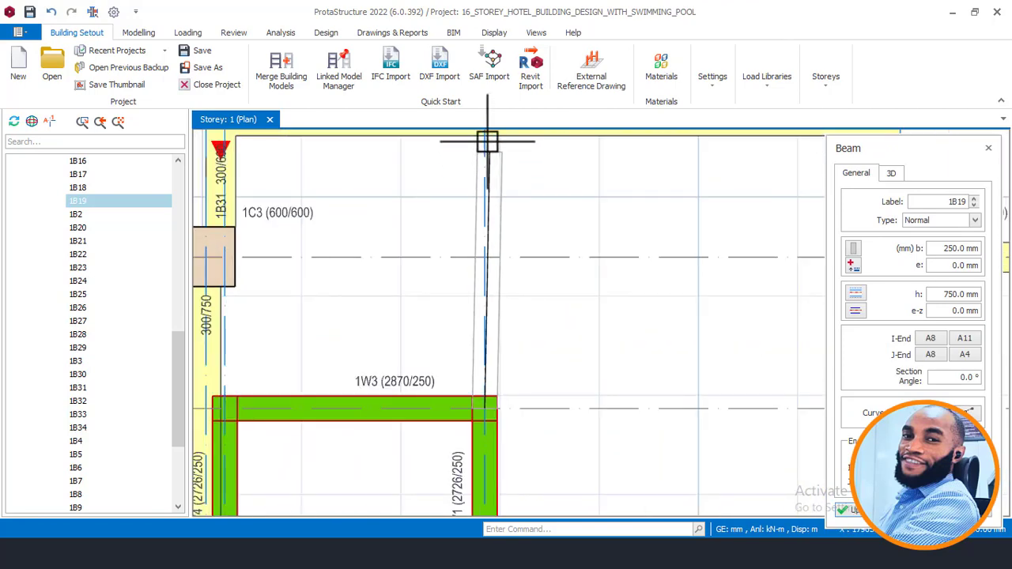
pyautogui.moveTo(488, 142); pyautogui.dragTo(463, 274, button='middle')
pyautogui.click(465, 262)
pyautogui.scroll(-2, 483, 228)
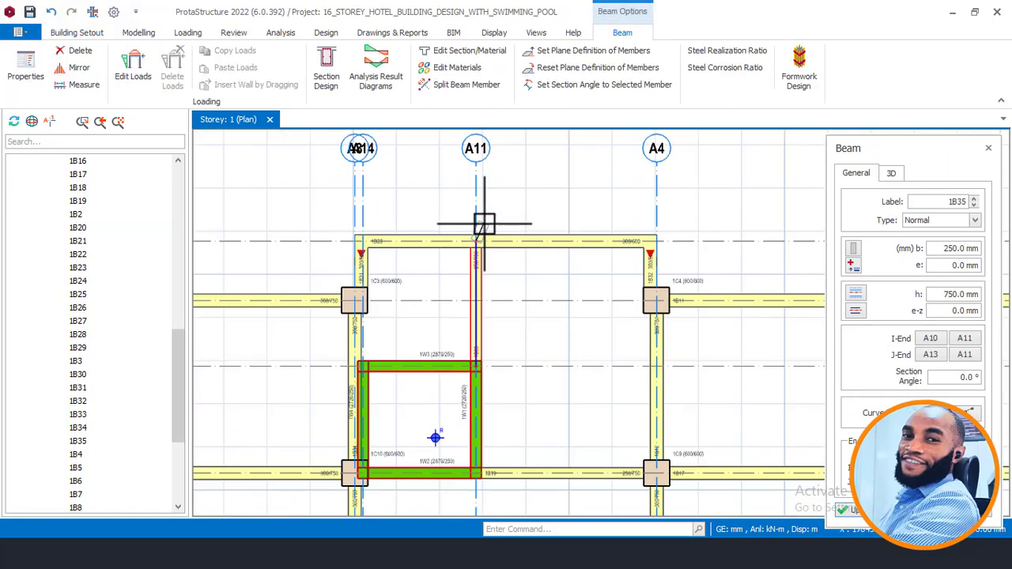
pyautogui.scroll(-2, 530, 316)
pyautogui.press('Escape')
pyautogui.scroll(1, 553, 332)
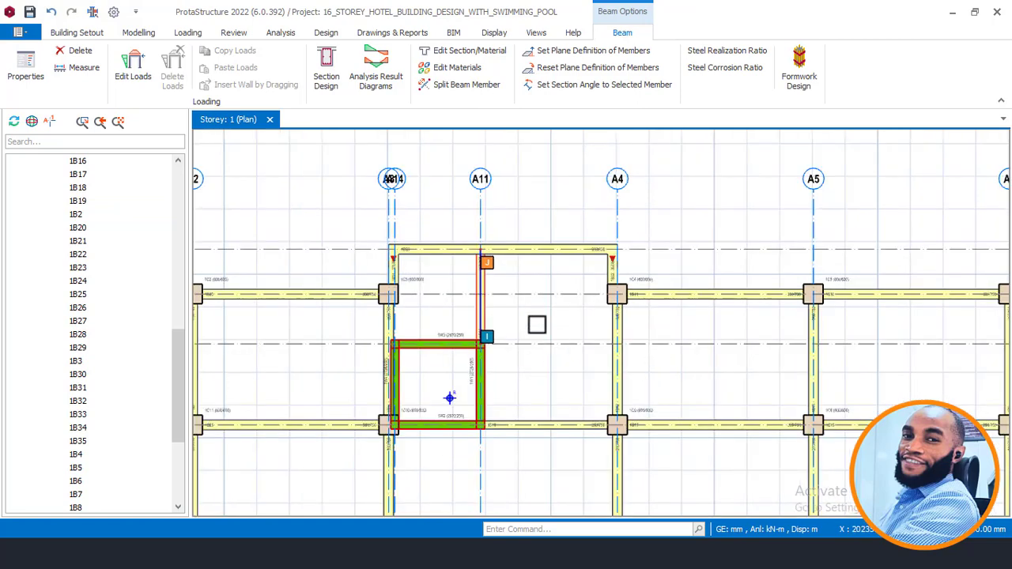
# Switch to AutoCAD, examine the structural drawing's framing around the lift shaft and stairwell, and return to ProtaStructure
pyautogui.click(207, 554)
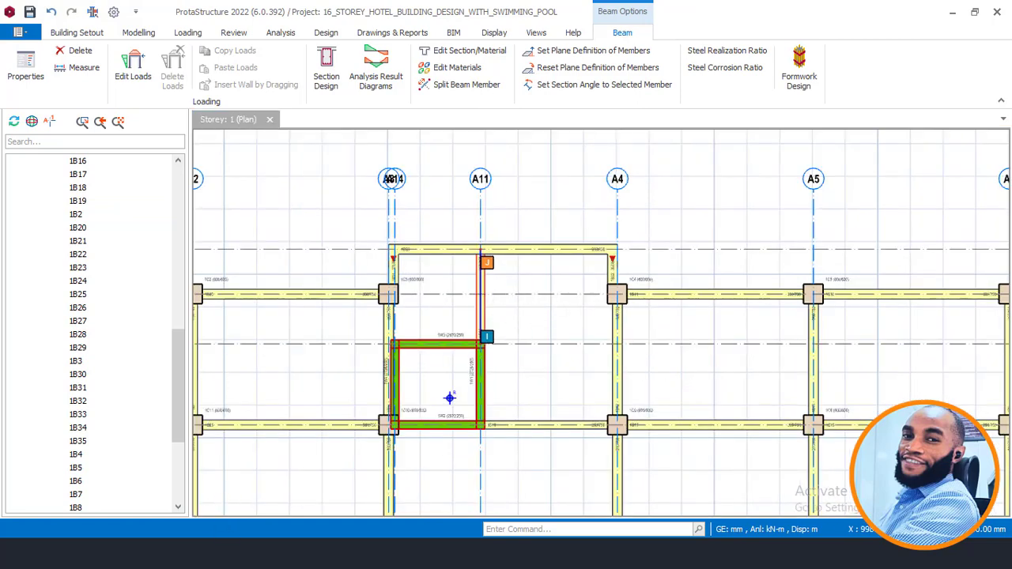
pyautogui.click(222, 493)
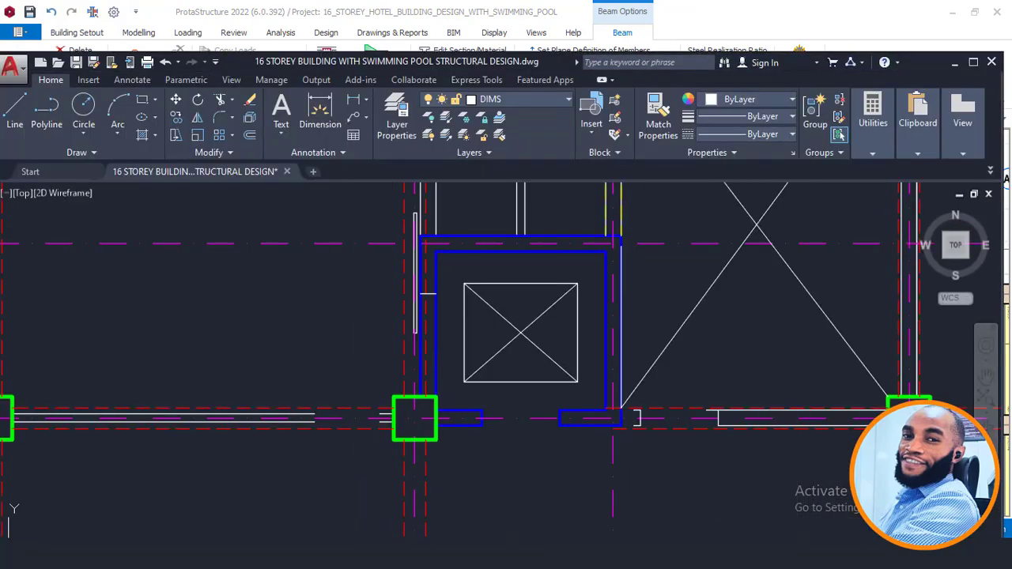
pyautogui.scroll(-4, 522, 276)
pyautogui.moveTo(685, 308); pyautogui.dragTo(586, 383, button='middle')
pyautogui.scroll(2, 532, 312)
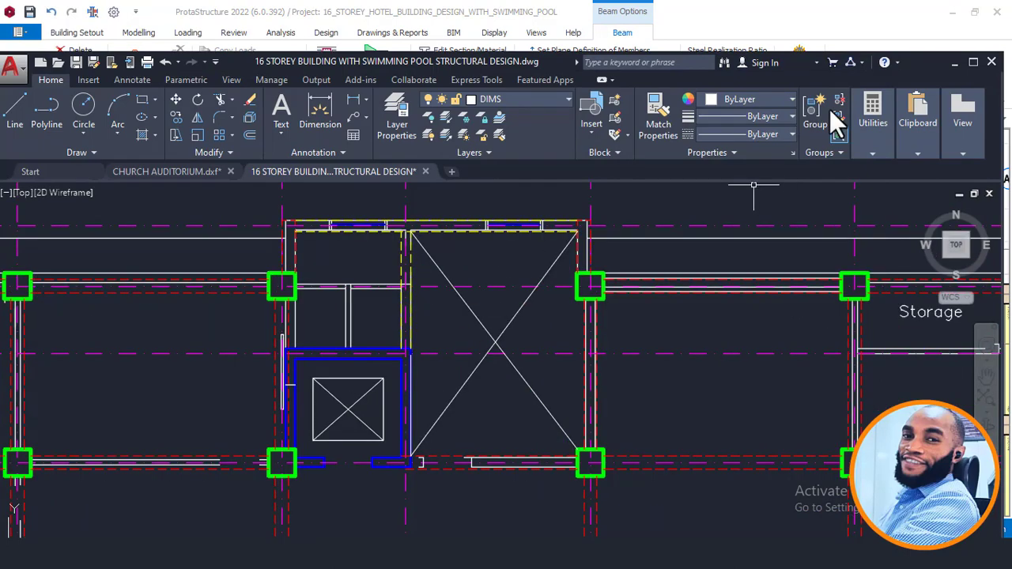
pyautogui.click(954, 63)
# Examine the complete storey 1 beam layout, including the secondary beams on axis A12, and the upper part of the structure tree
pyautogui.scroll(-4, 474, 363)
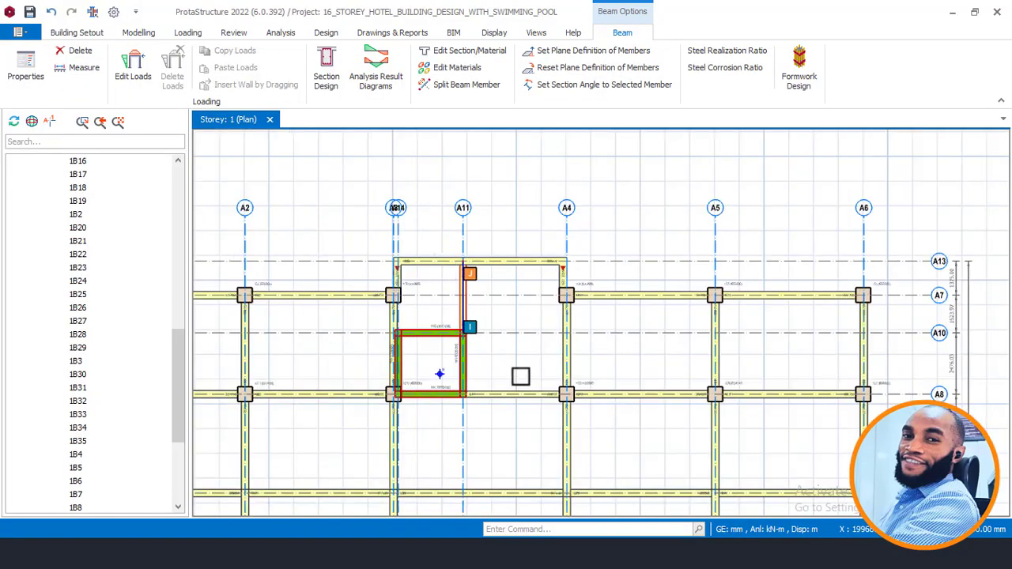
pyautogui.moveTo(483, 318); pyautogui.dragTo(568, 271, button='middle')
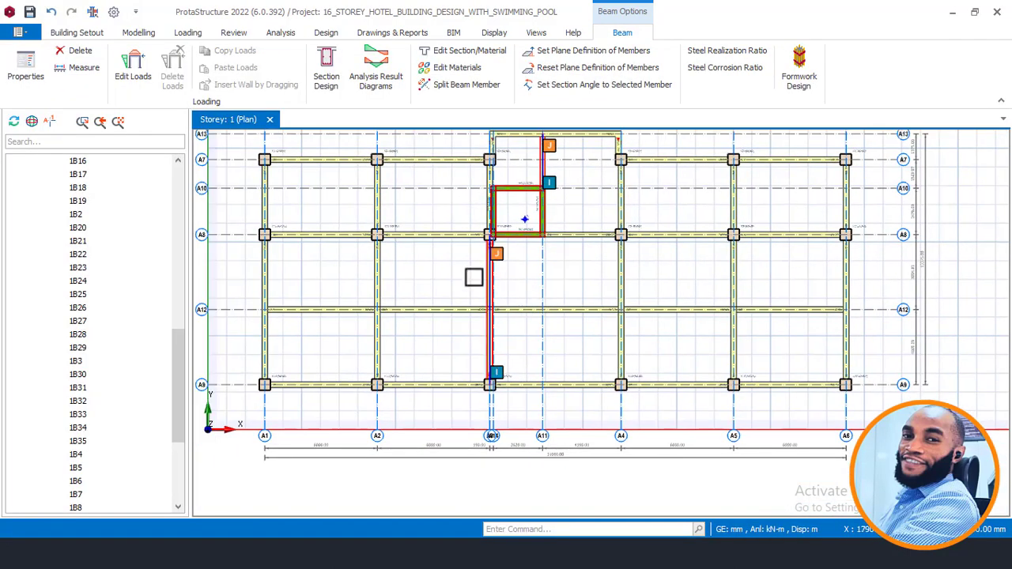
pyautogui.moveTo(474, 278); pyautogui.dragTo(463, 296, button='middle')
pyautogui.moveTo(405, 278); pyautogui.dragTo(492, 266, button='middle')
pyautogui.scroll(2, 357, 364)
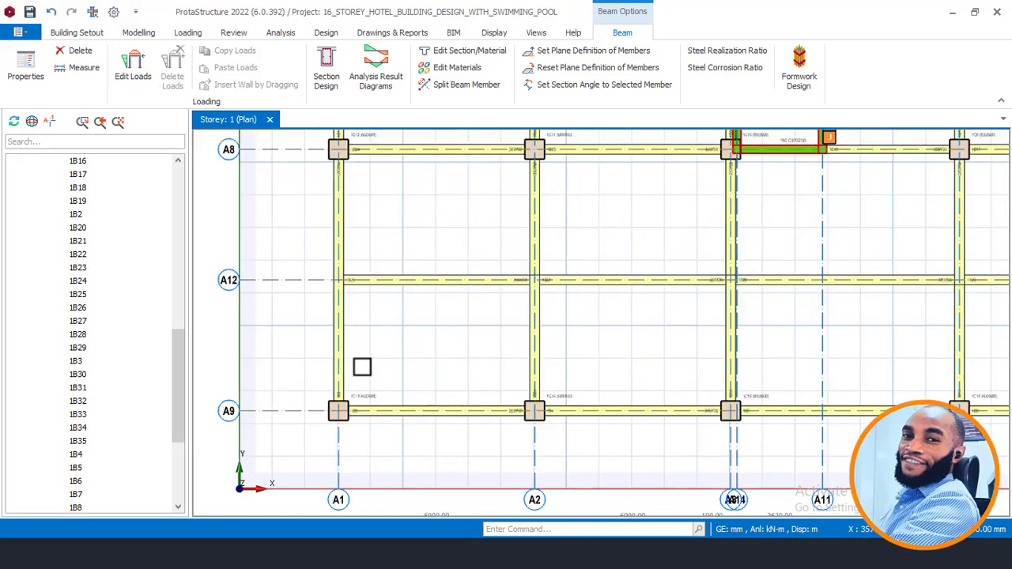
pyautogui.scroll(-2, 371, 356)
pyautogui.moveTo(546, 313); pyautogui.dragTo(471, 347, button='middle')
pyautogui.click(472, 347)
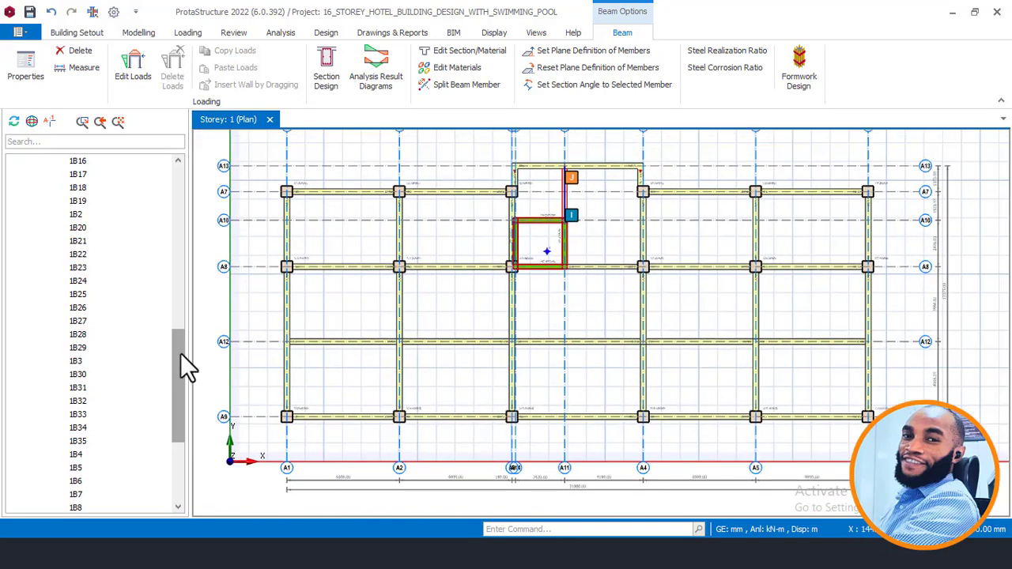
pyautogui.moveTo(180, 352); pyautogui.dragTo(182, 188)
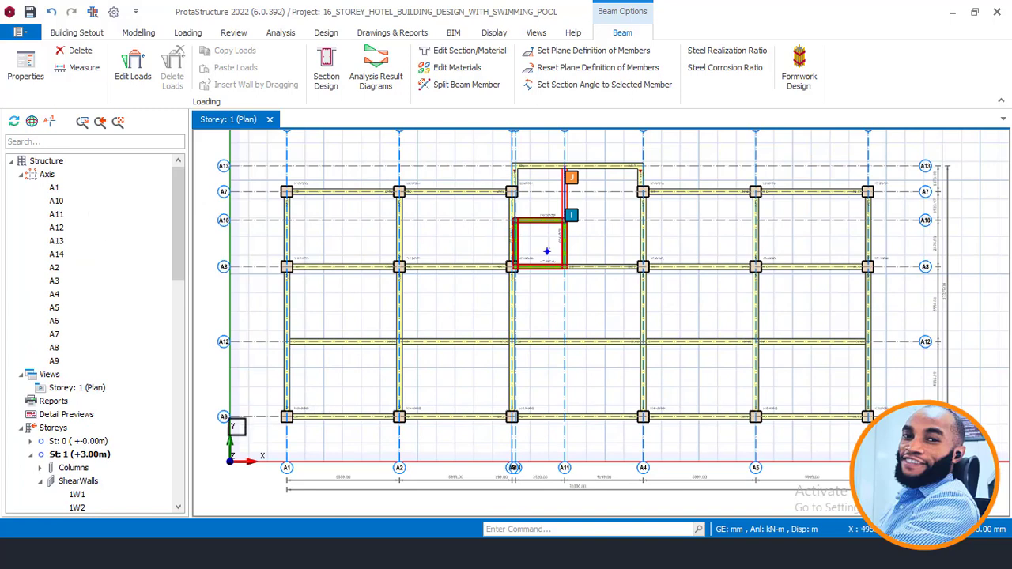
pyautogui.click(72, 388)
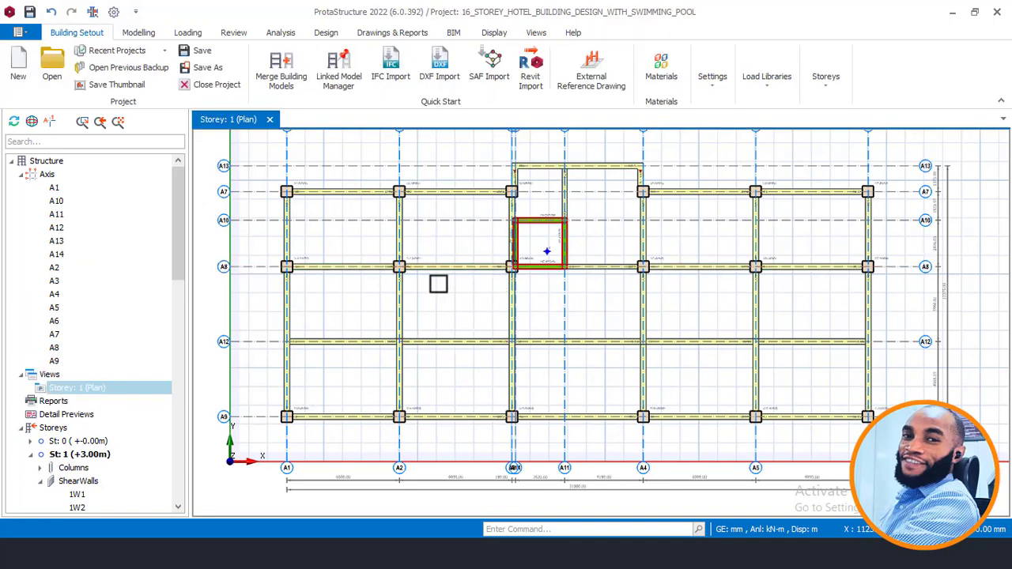
# Set the axis A12 beam between axes A1 and A2 to Hinge at Right End (j), applied to the selected beam only
pyautogui.moveTo(439, 284); pyautogui.dragTo(460, 261, button='middle')
pyautogui.scroll(2, 335, 313)
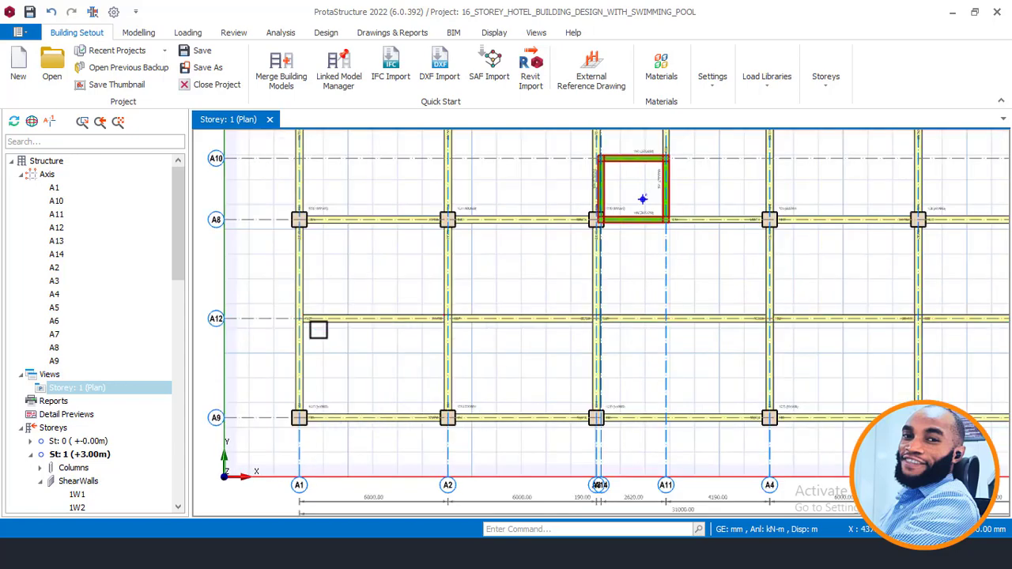
pyautogui.scroll(2, 317, 328)
pyautogui.click(317, 322)
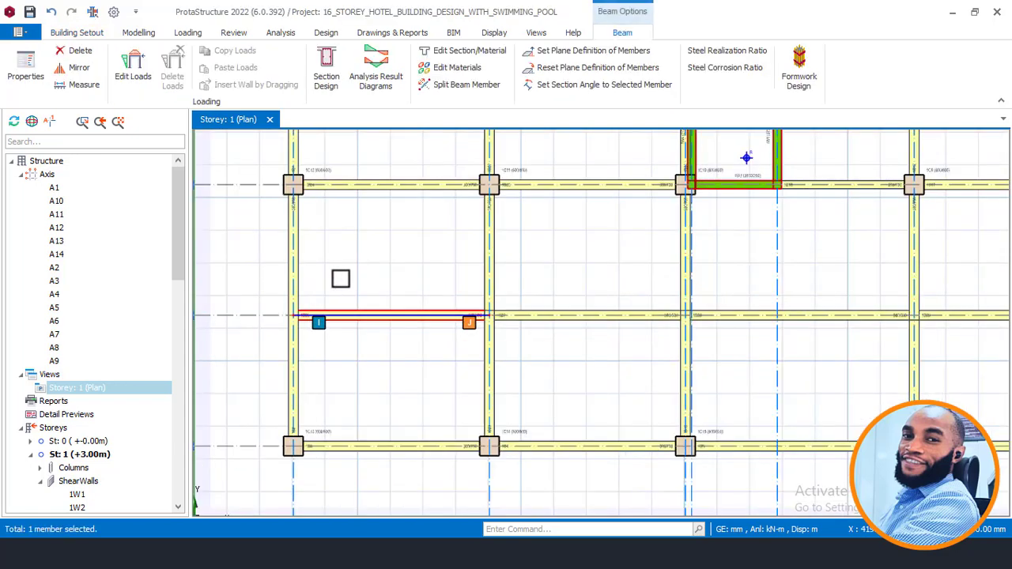
pyautogui.rightClick(348, 272)
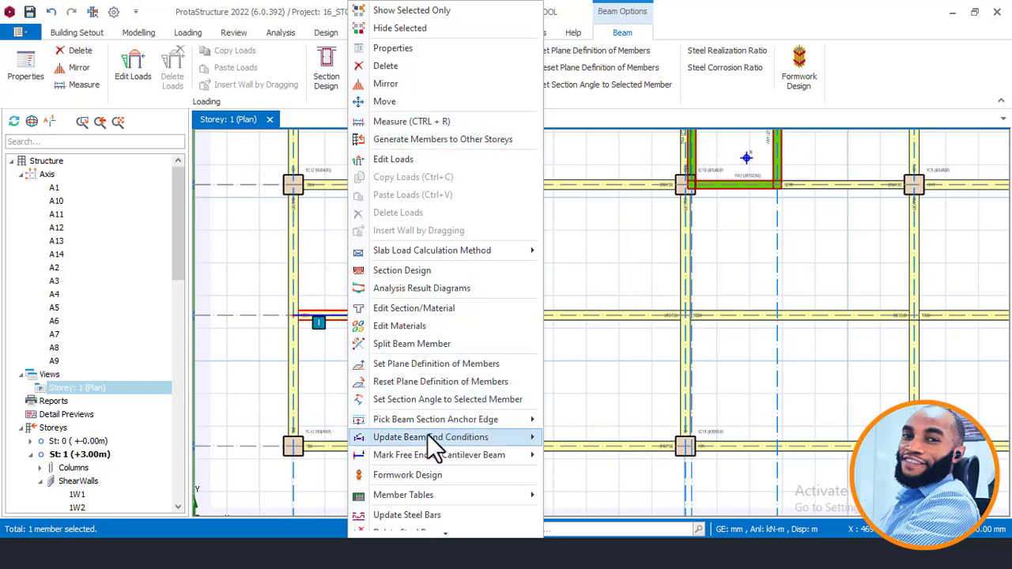
pyautogui.moveTo(419, 441)
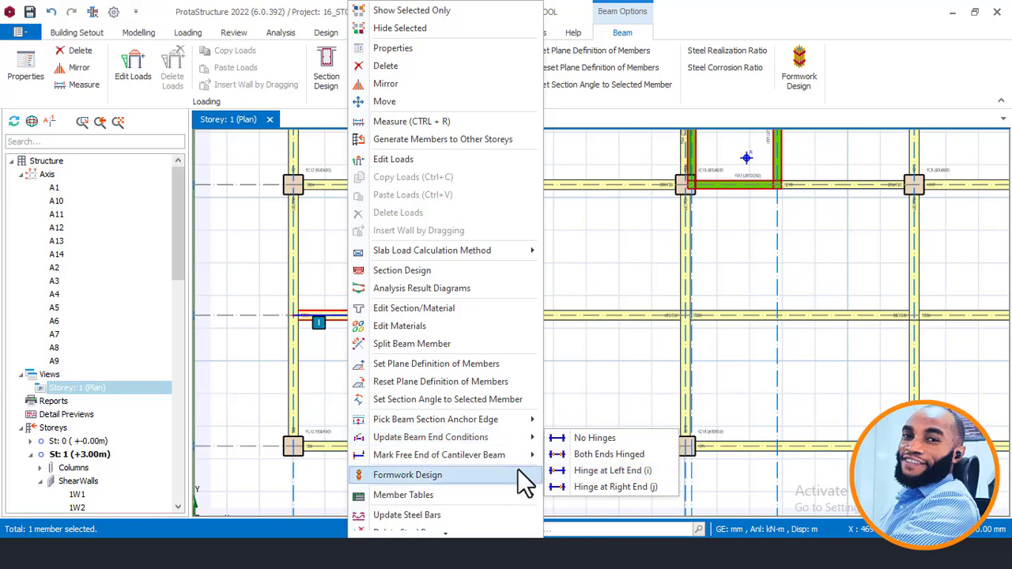
pyautogui.click(331, 476)
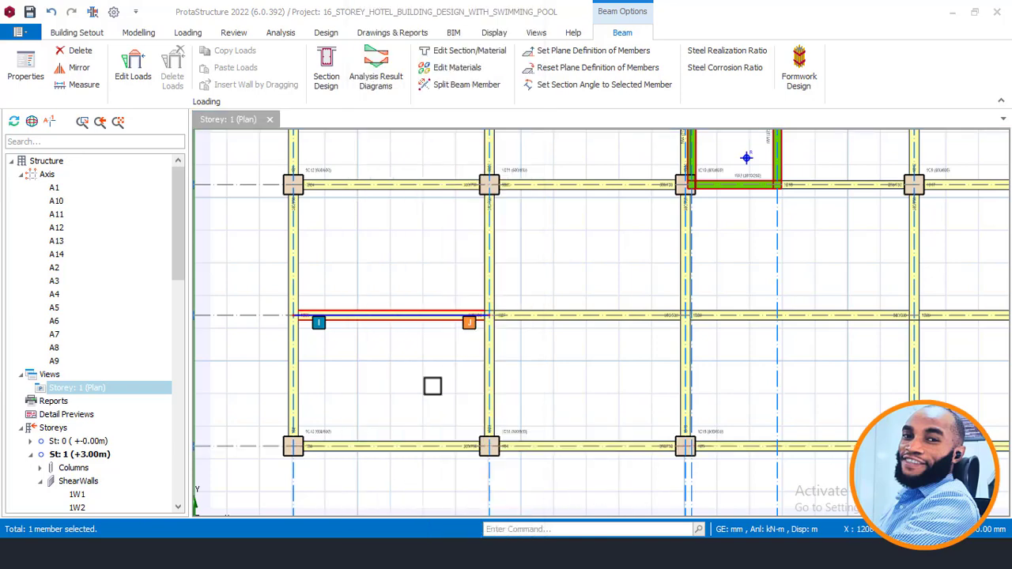
pyautogui.rightClick(351, 281)
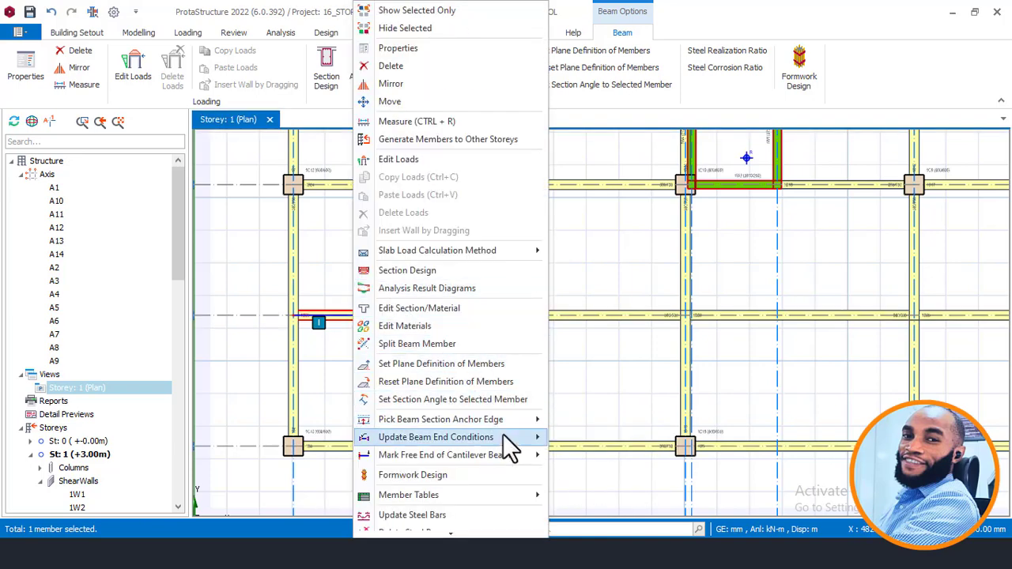
pyautogui.moveTo(508, 440)
pyautogui.click(594, 487)
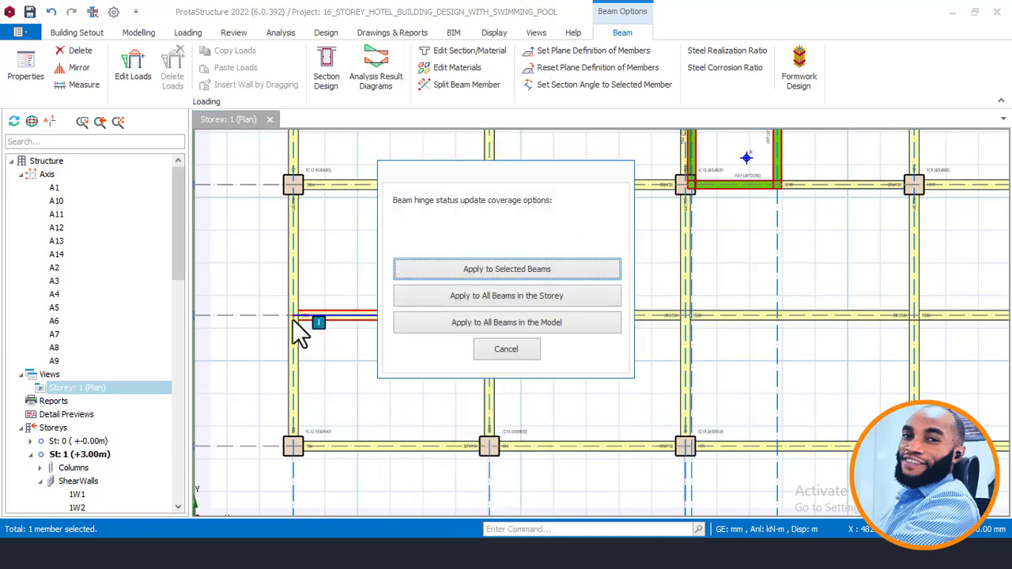
pyautogui.click(508, 269)
pyautogui.scroll(2, 294, 320)
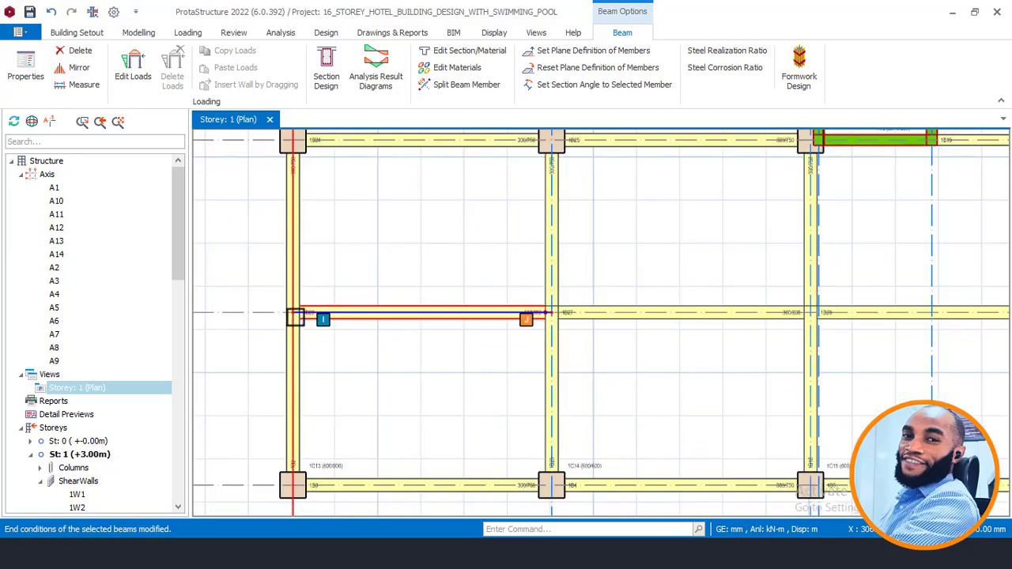
pyautogui.scroll(1, 295, 317)
pyautogui.scroll(1, 602, 310)
pyautogui.scroll(2, 650, 320)
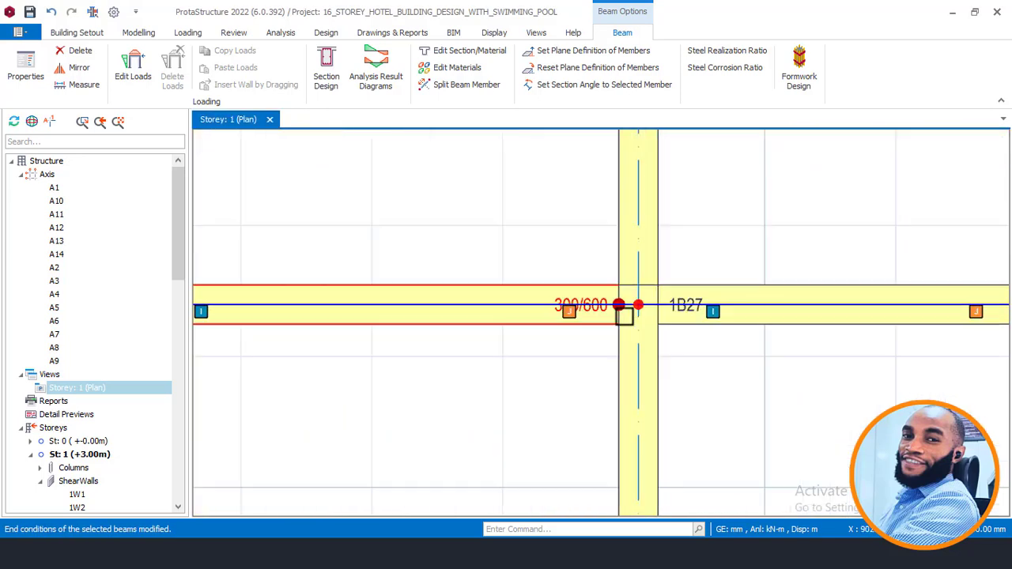
pyautogui.scroll(-2, 623, 316)
pyautogui.rightClick(516, 247)
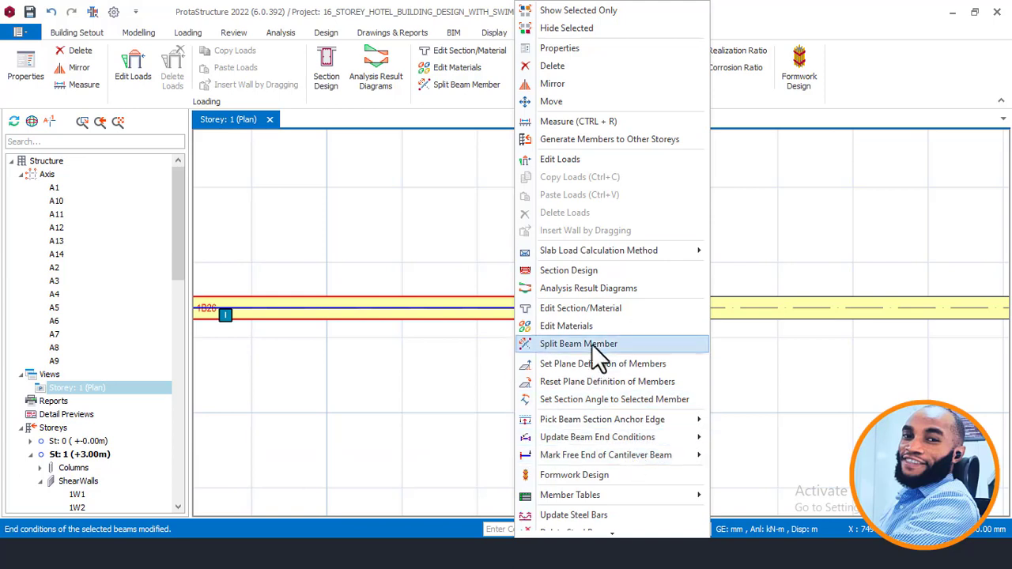
pyautogui.scroll(-1, 601, 355)
pyautogui.moveTo(659, 434)
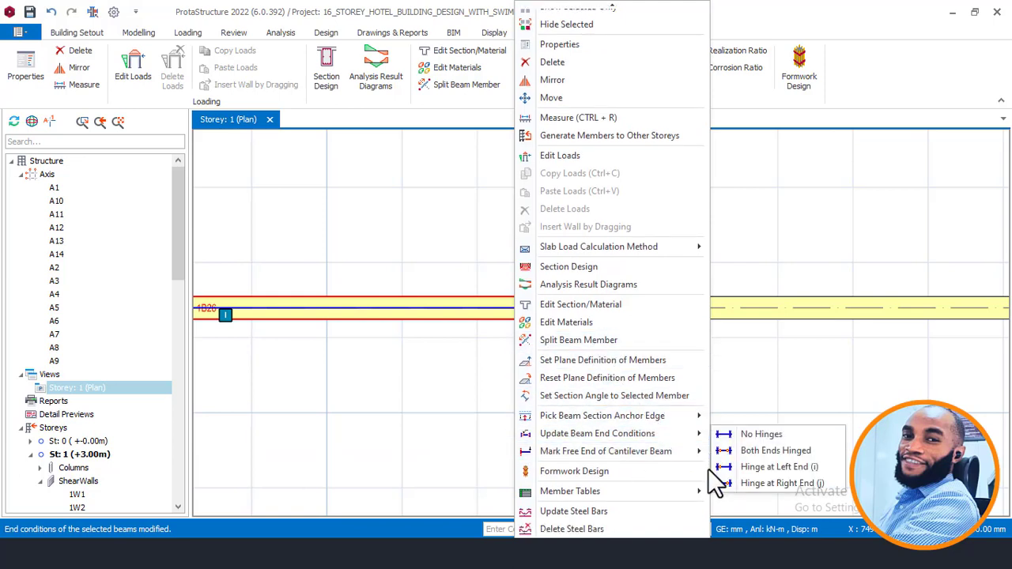
pyautogui.click(731, 482)
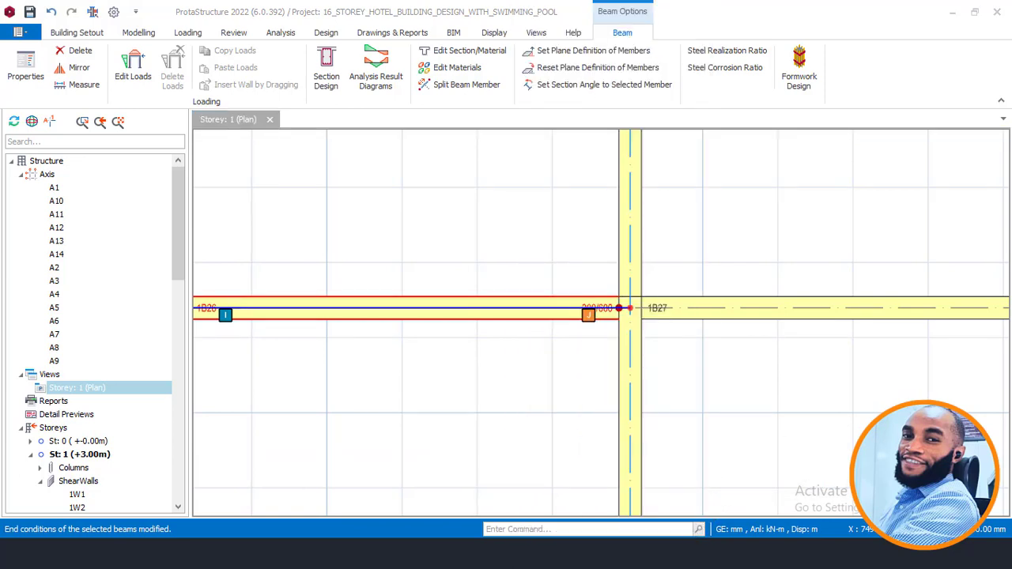
# Set the A12 secondary beam between axes A1 and A2 to Hinge at Left End (i), applied to the selected beam only
pyautogui.rightClick(525, 203)
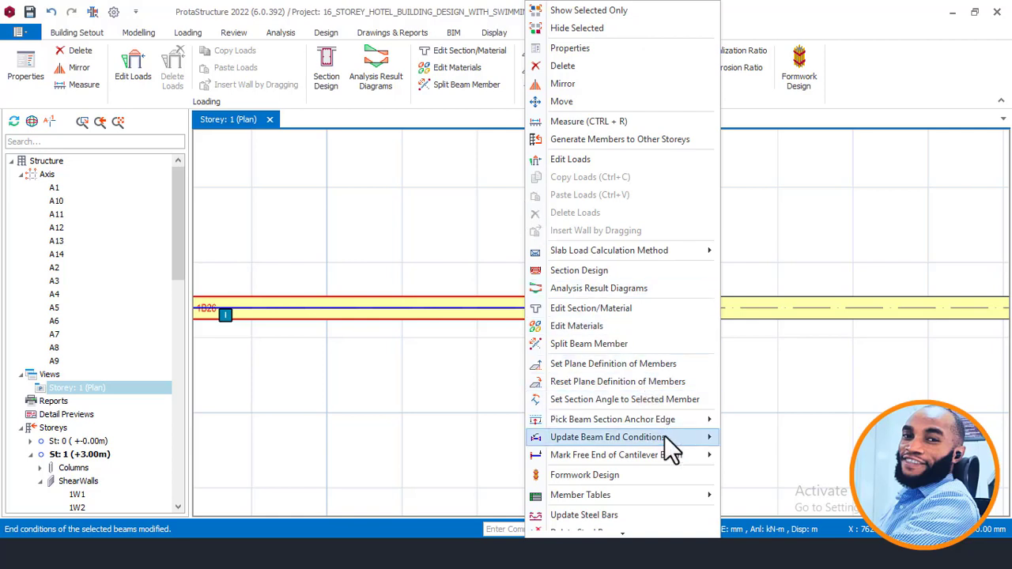
pyautogui.moveTo(664, 437)
pyautogui.click(771, 470)
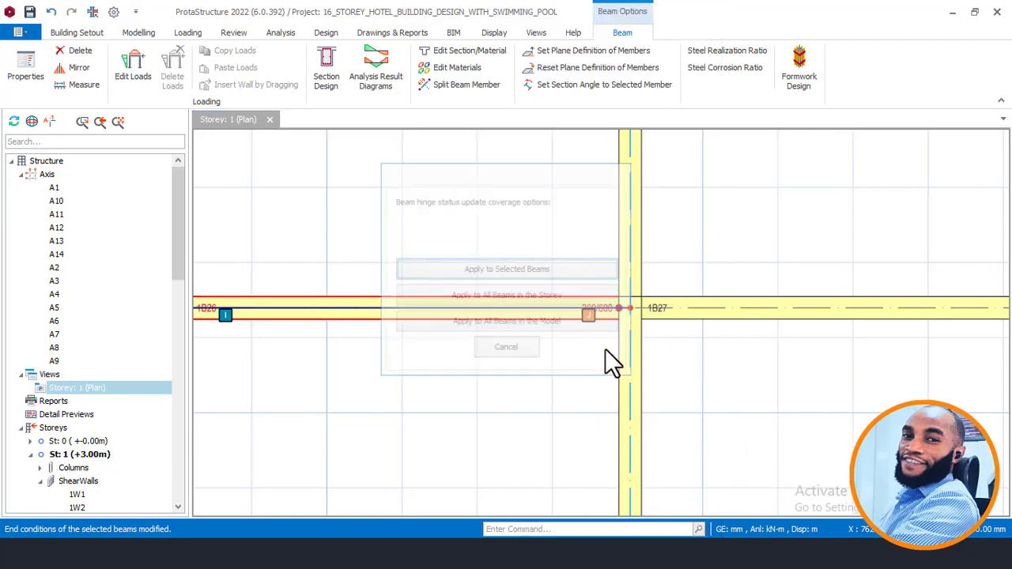
pyautogui.click(504, 270)
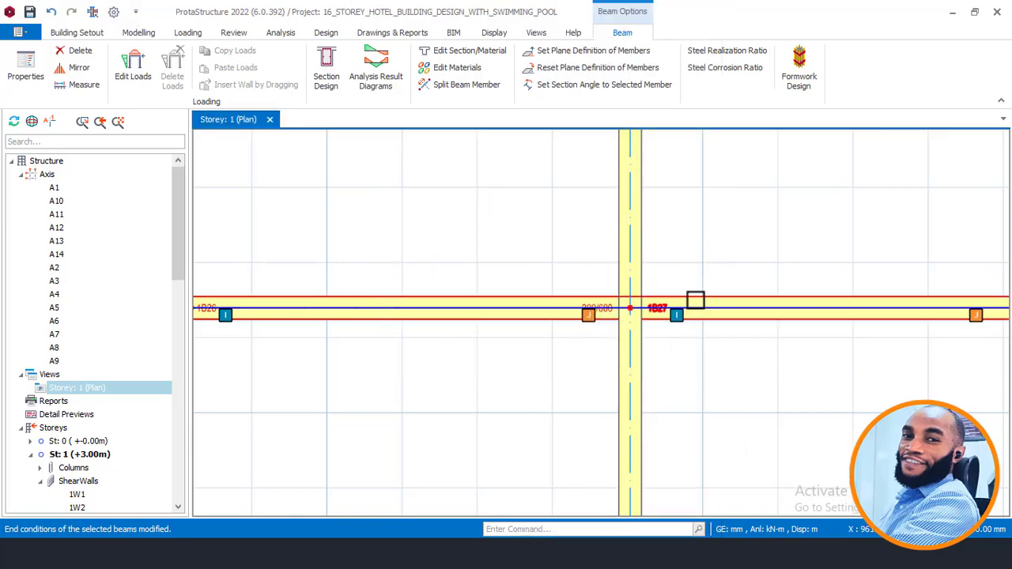
pyautogui.scroll(4, 326, 301)
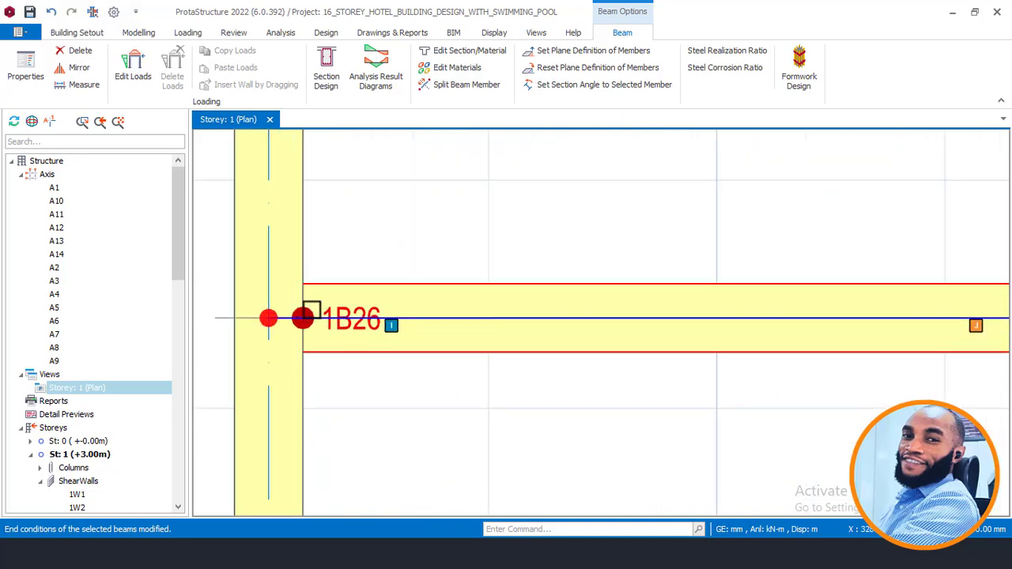
pyautogui.scroll(-2, 336, 308)
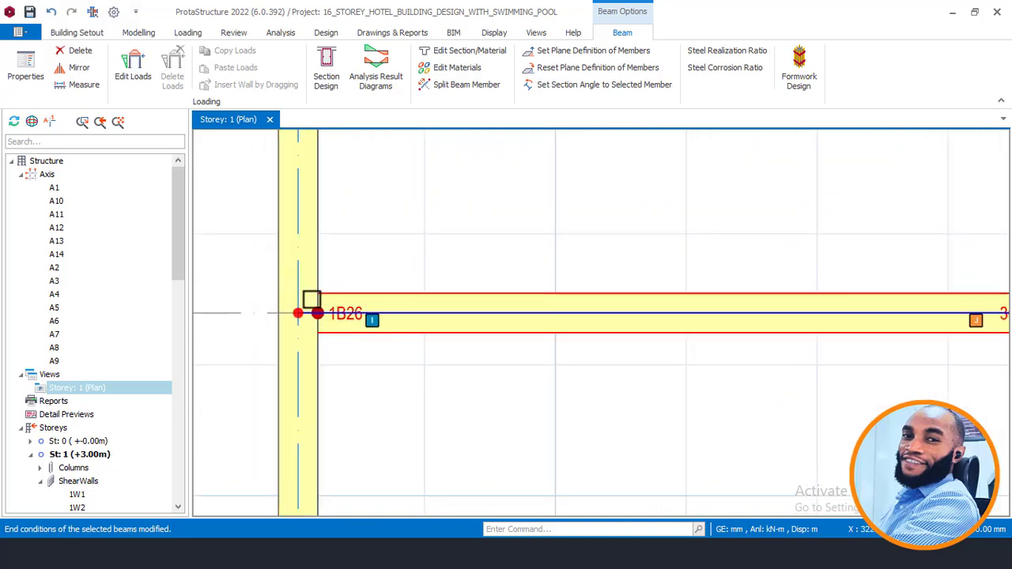
pyautogui.scroll(-5, 337, 306)
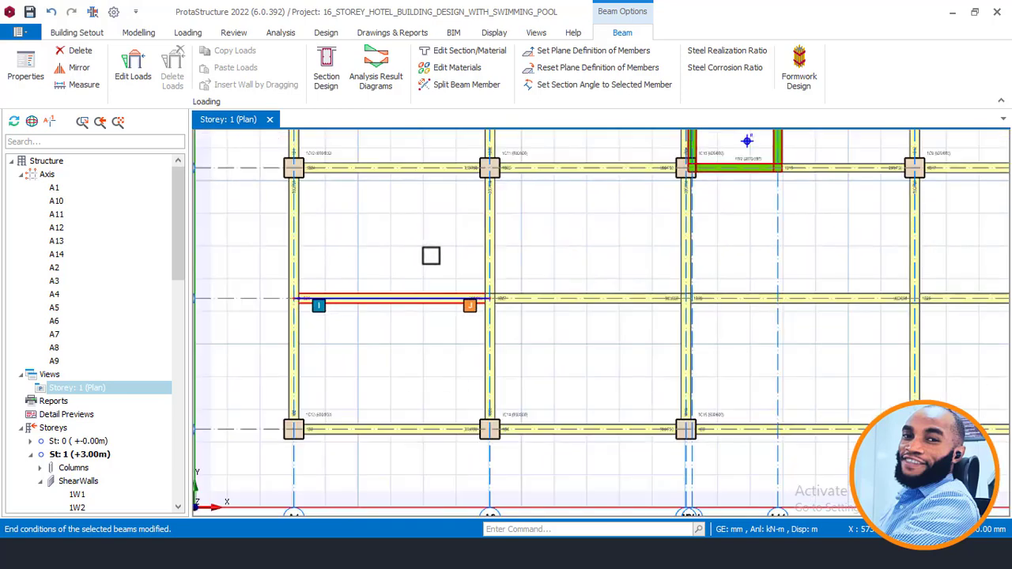
# Select together the axis A9 beam between axes A1 and A2 and the axis A1 beam between axes A9 and A8
pyautogui.moveTo(383, 330); pyautogui.dragTo(426, 305, button='middle')
pyautogui.scroll(3, 367, 372)
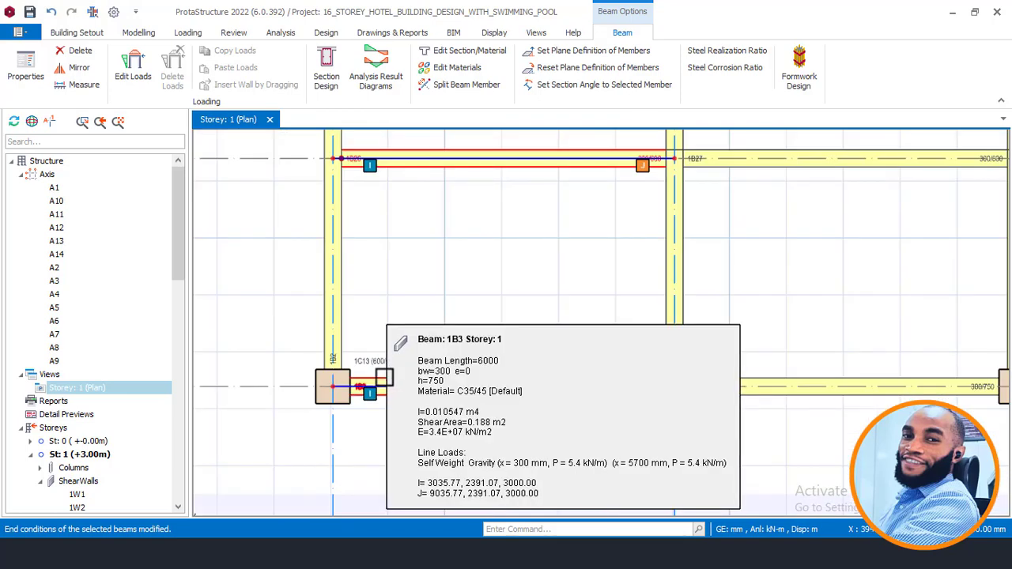
pyautogui.click(377, 384)
pyautogui.scroll(-2, 379, 322)
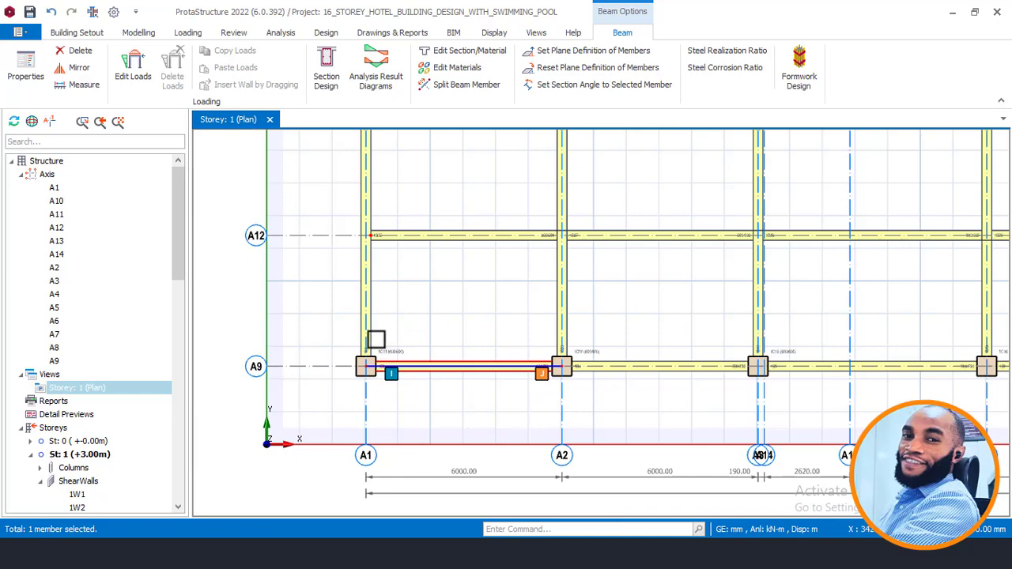
pyautogui.scroll(1, 373, 337)
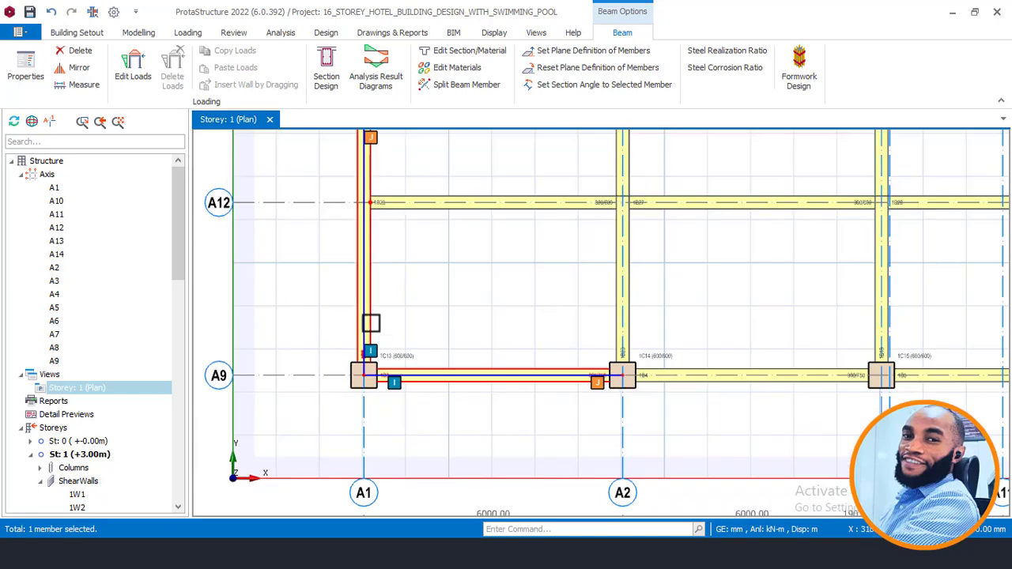
pyautogui.scroll(1, 372, 328)
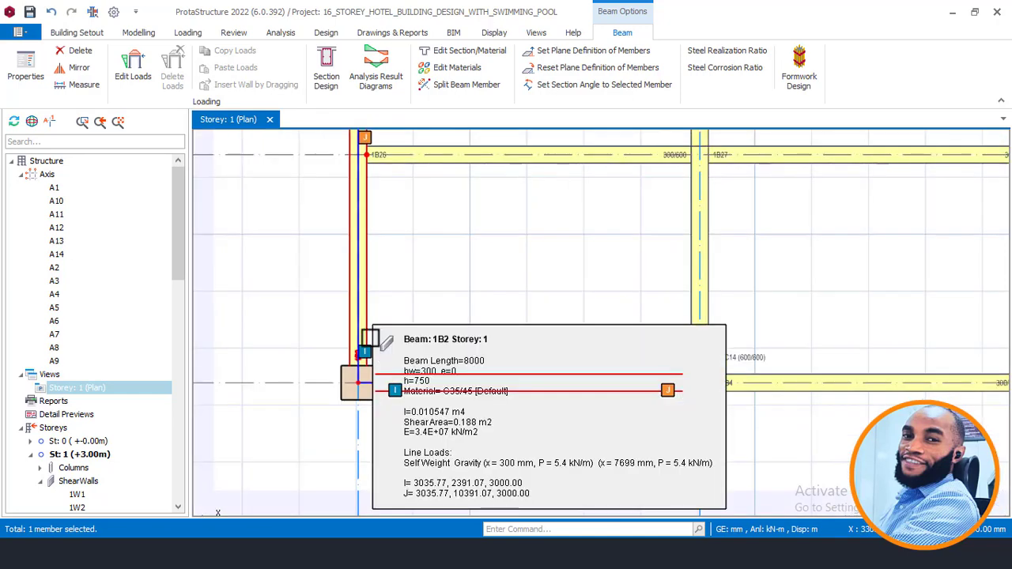
pyautogui.keyDown('ctrl'); pyautogui.click(370, 338); pyautogui.keyUp('ctrl')
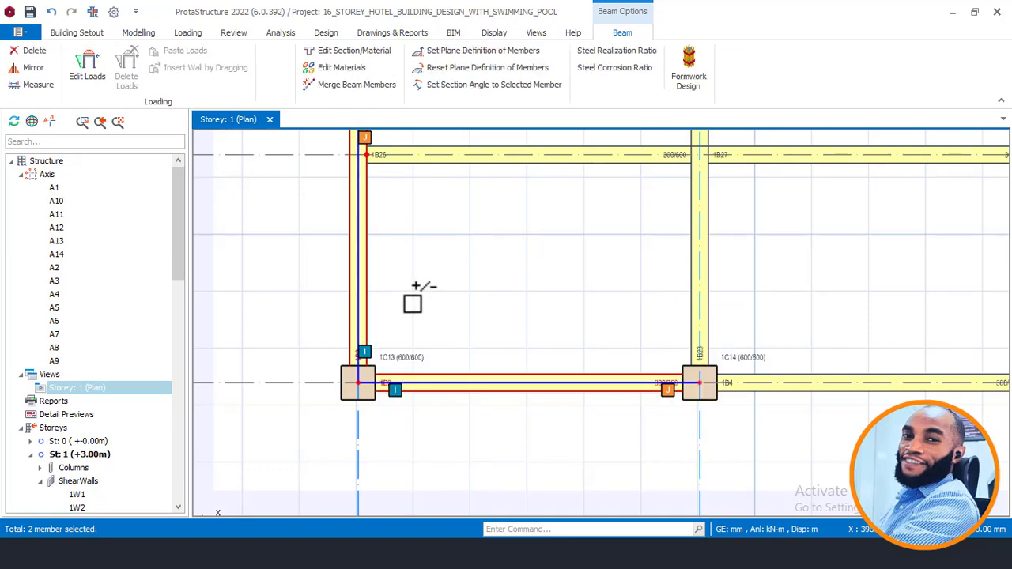
# Add the beams on axes A2, A3, A4, A5 and A6 between axes A9 and A8 to the selection
pyautogui.scroll(-2, 412, 303)
pyautogui.scroll(2, 537, 338)
pyautogui.moveTo(539, 338)
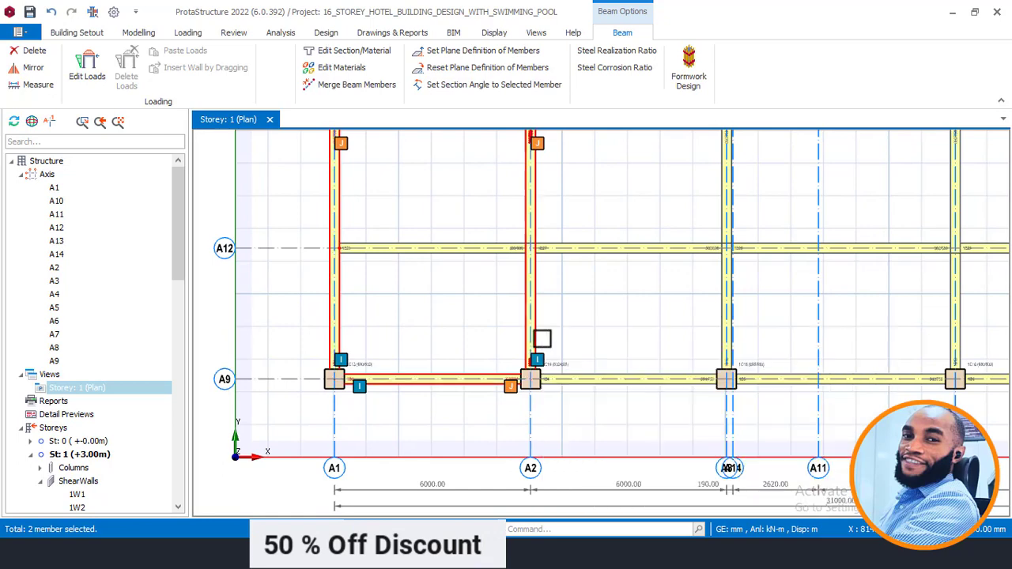
pyautogui.scroll(-2, 540, 335)
pyautogui.moveTo(540, 334); pyautogui.dragTo(397, 344, button='middle')
pyautogui.scroll(2, 410, 349)
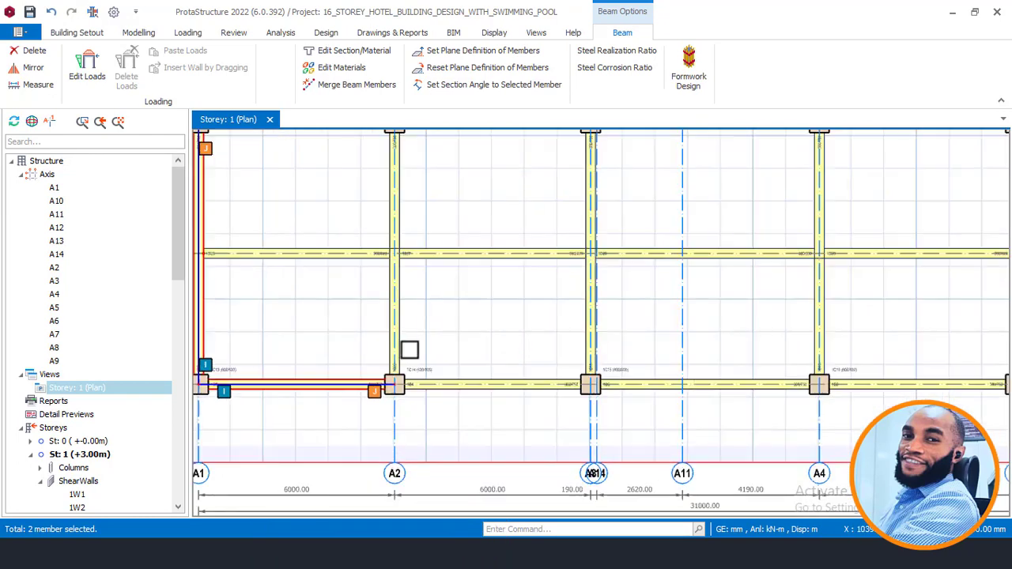
pyautogui.click(404, 342)
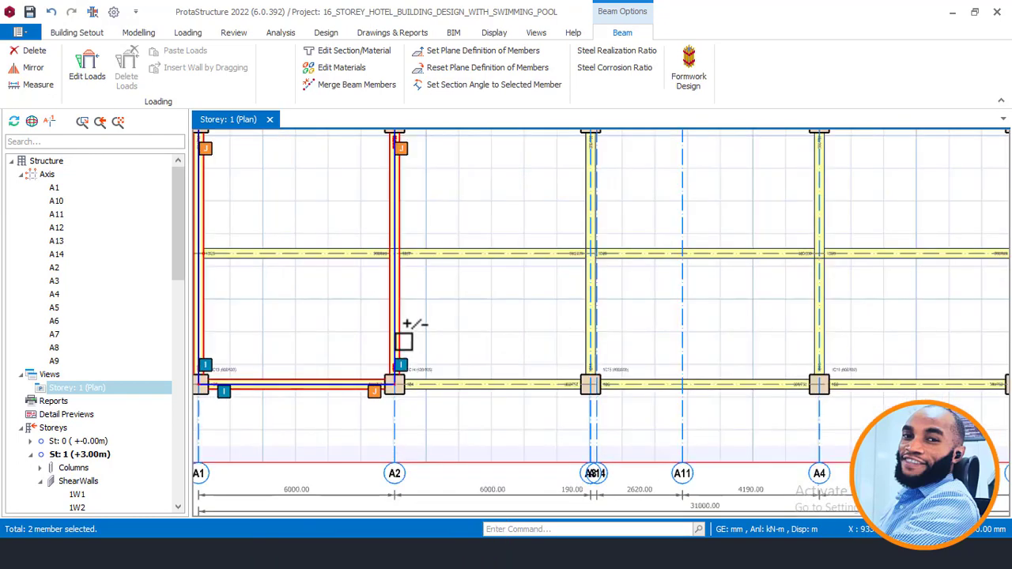
pyautogui.click(600, 322)
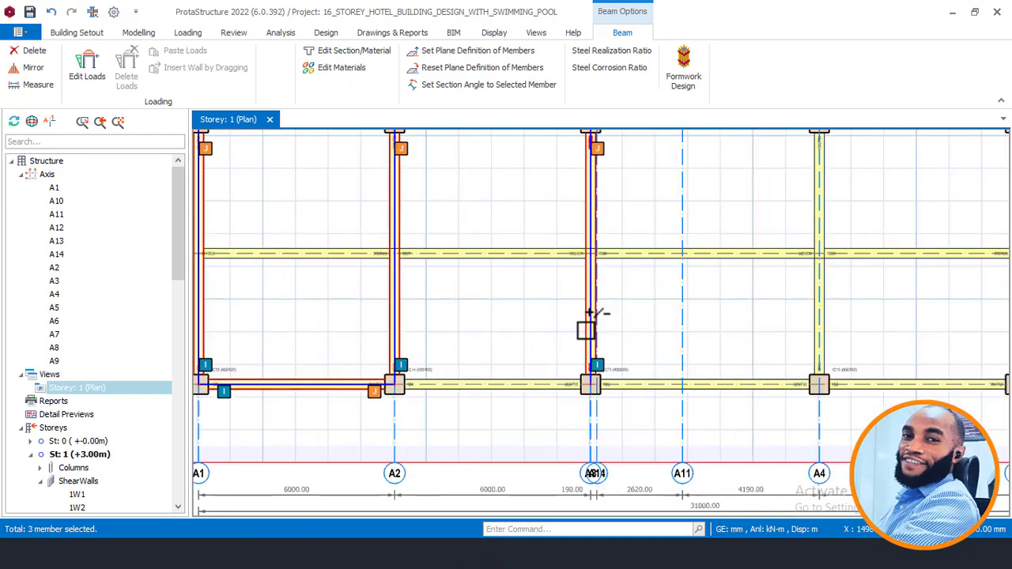
pyautogui.click(818, 299)
pyautogui.scroll(-2, 434, 309)
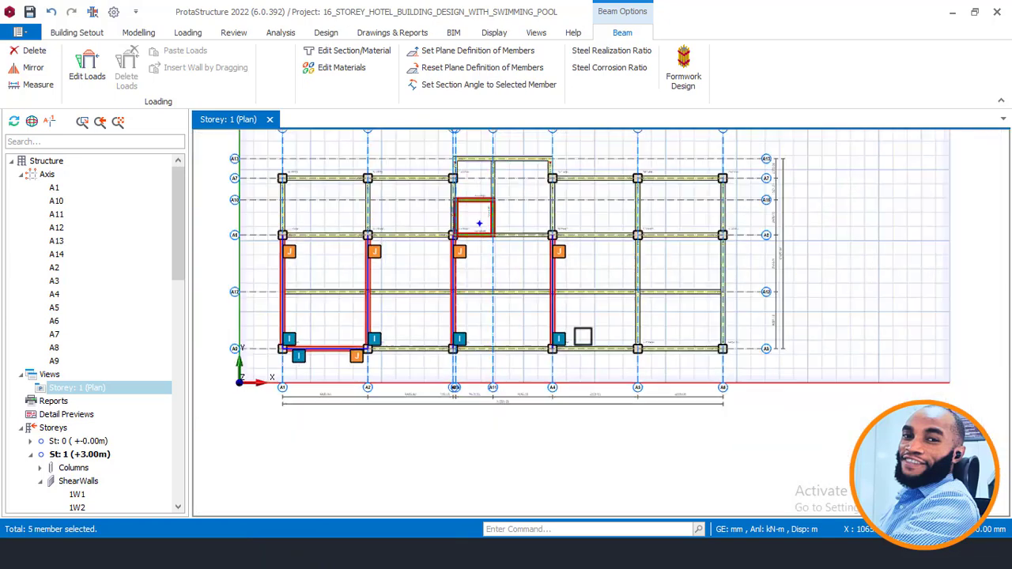
pyautogui.scroll(1, 439, 193)
pyautogui.scroll(1, 607, 318)
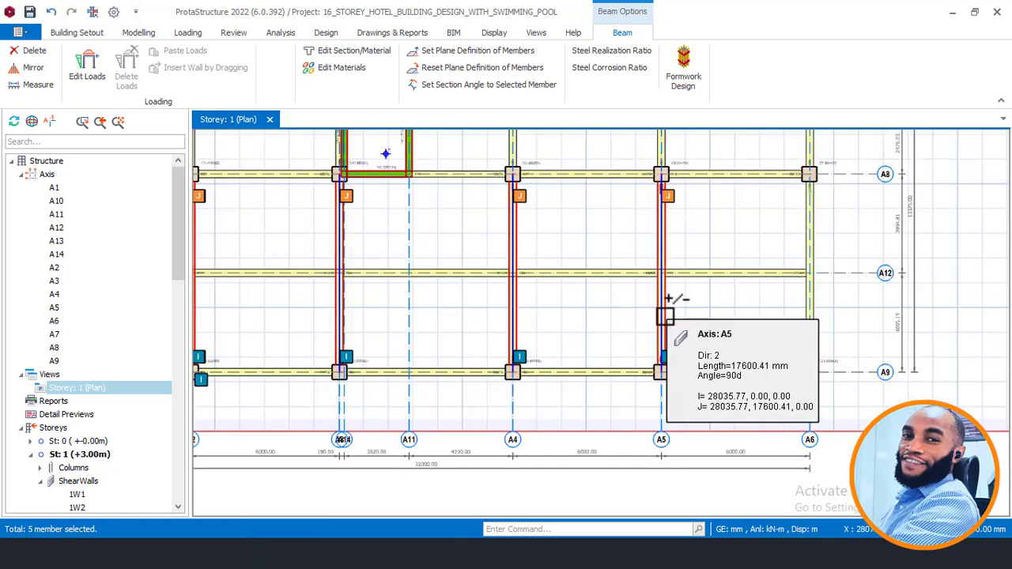
pyautogui.click(806, 310)
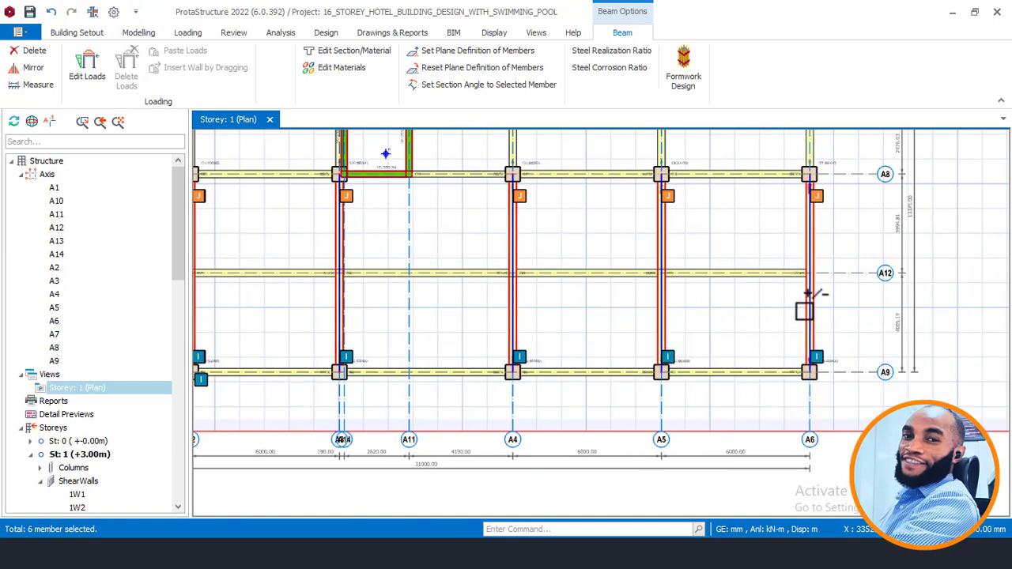
# Add the axis A8 and A7 beams between axes A1 and A2, and the axis A7 beam between A4 and A5, to the selection
pyautogui.scroll(-1, 711, 419)
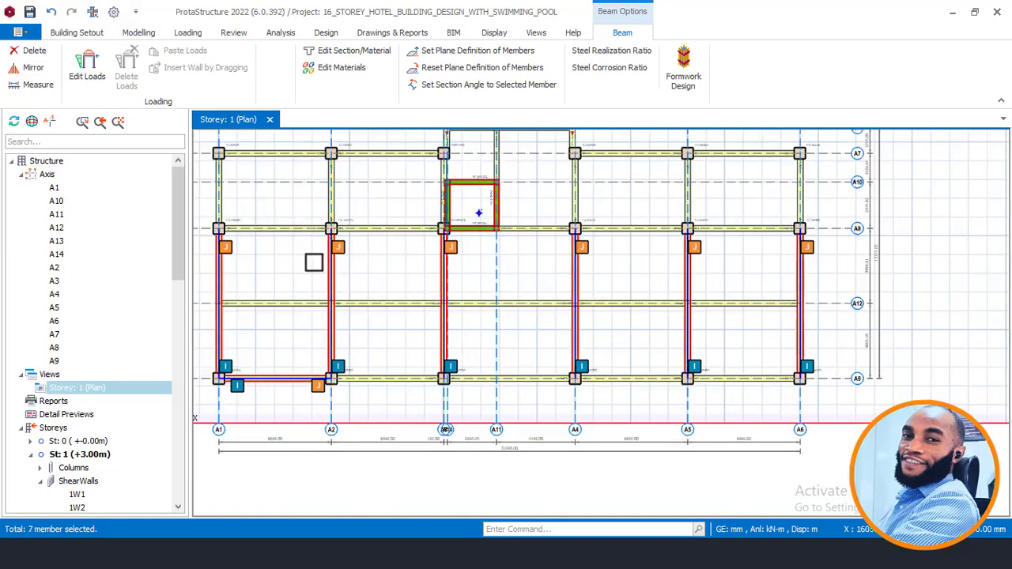
pyautogui.moveTo(314, 262); pyautogui.dragTo(366, 310, button='middle')
pyautogui.scroll(2, 315, 275)
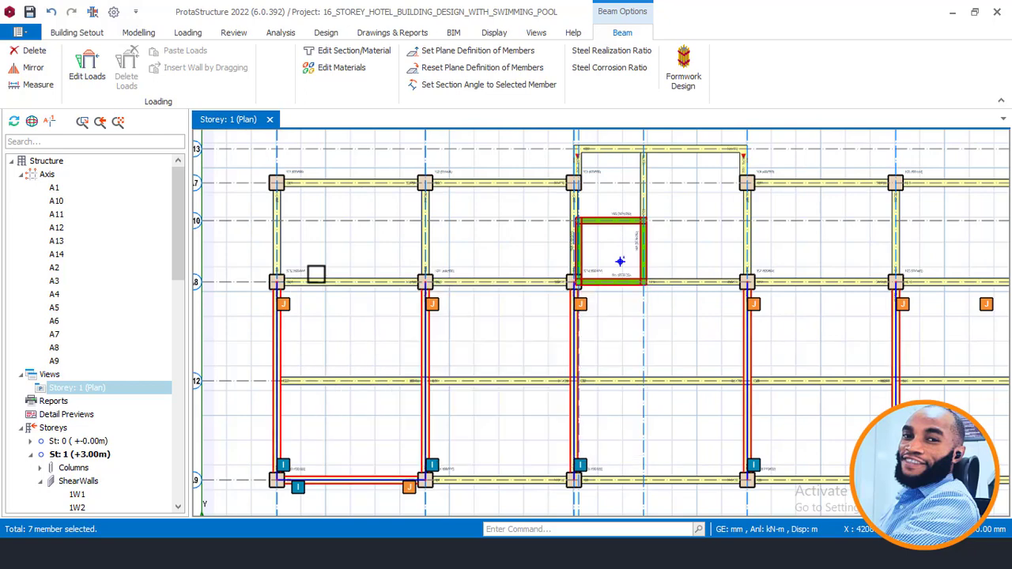
pyautogui.click(316, 276)
pyautogui.click(321, 184)
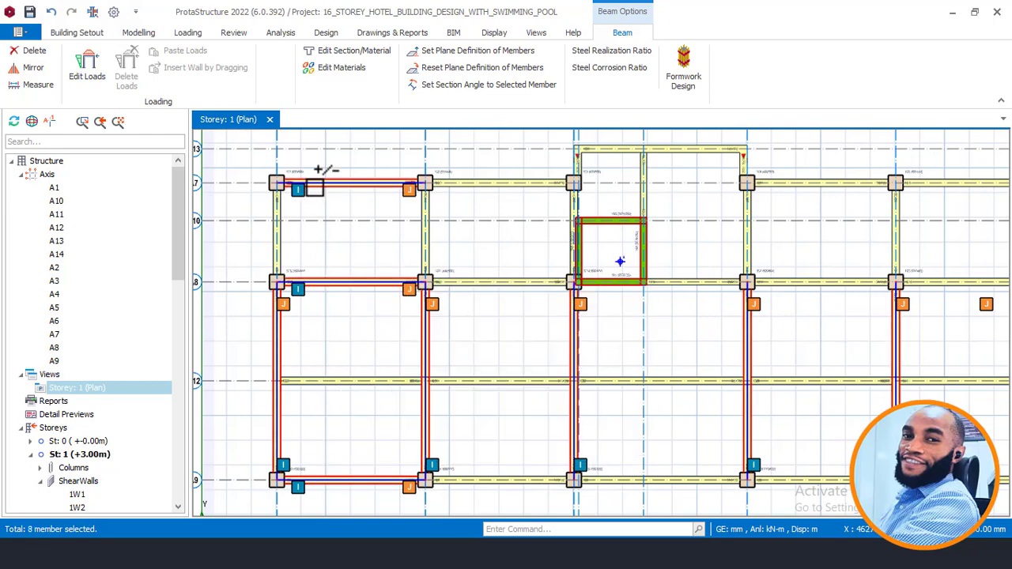
pyautogui.click(428, 277)
pyautogui.scroll(-2, 431, 275)
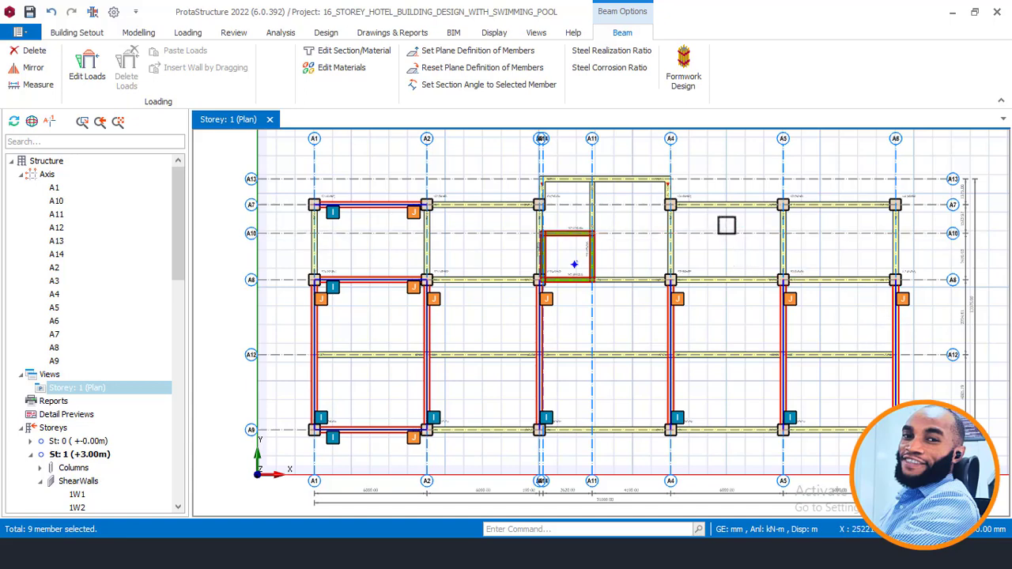
pyautogui.click(704, 208)
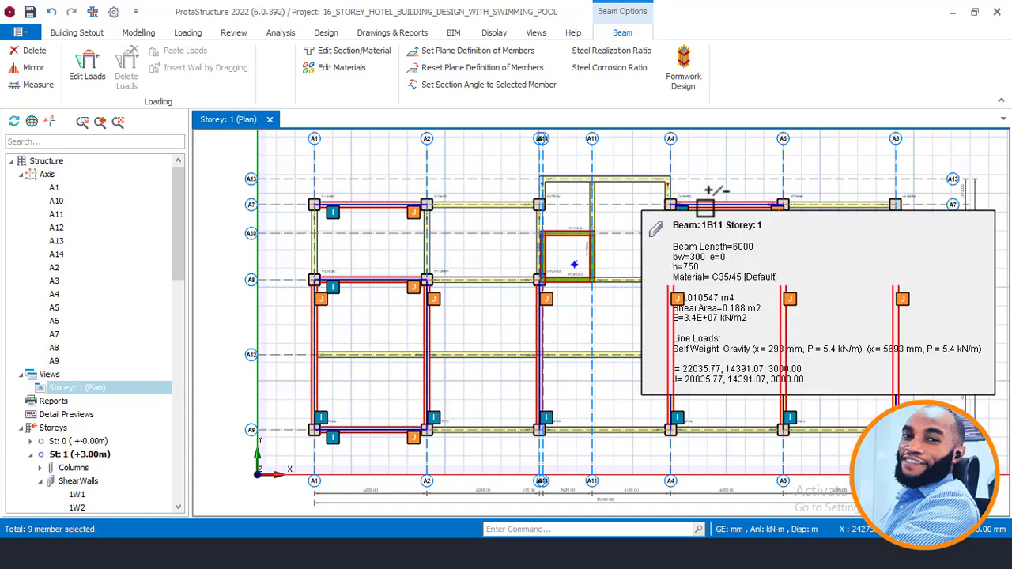
pyautogui.click(705, 208)
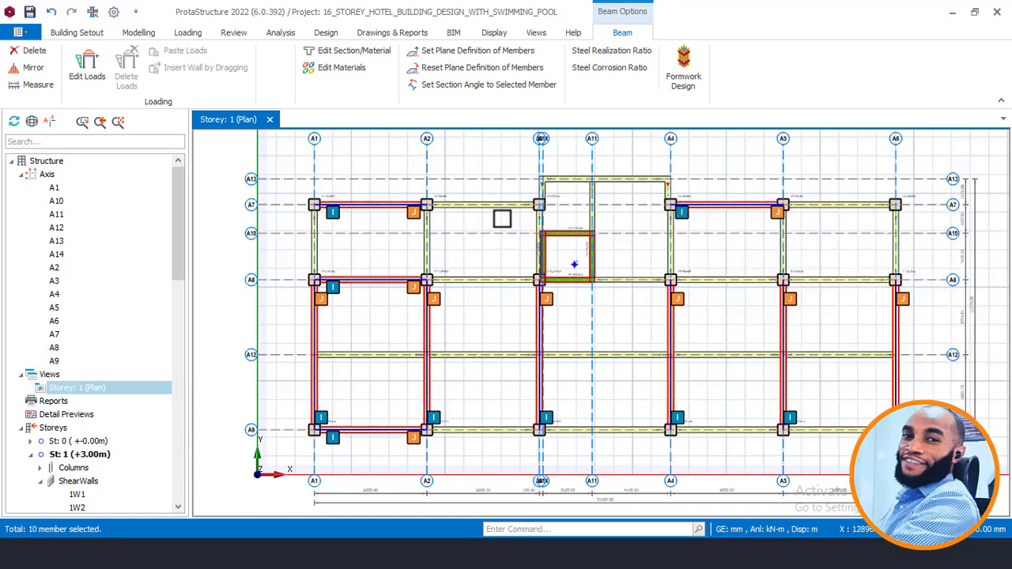
# Set the end conditions of the selected main beams to Hinge at Left End (i), applied to the selected beams only
pyautogui.rightClick(502, 219)
pyautogui.moveTo(653, 439)
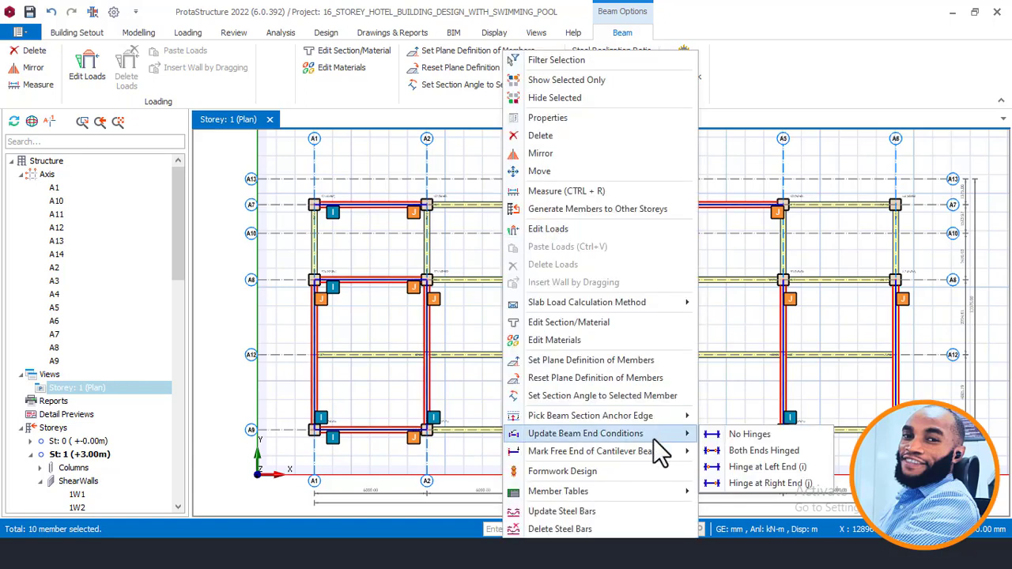
pyautogui.click(751, 467)
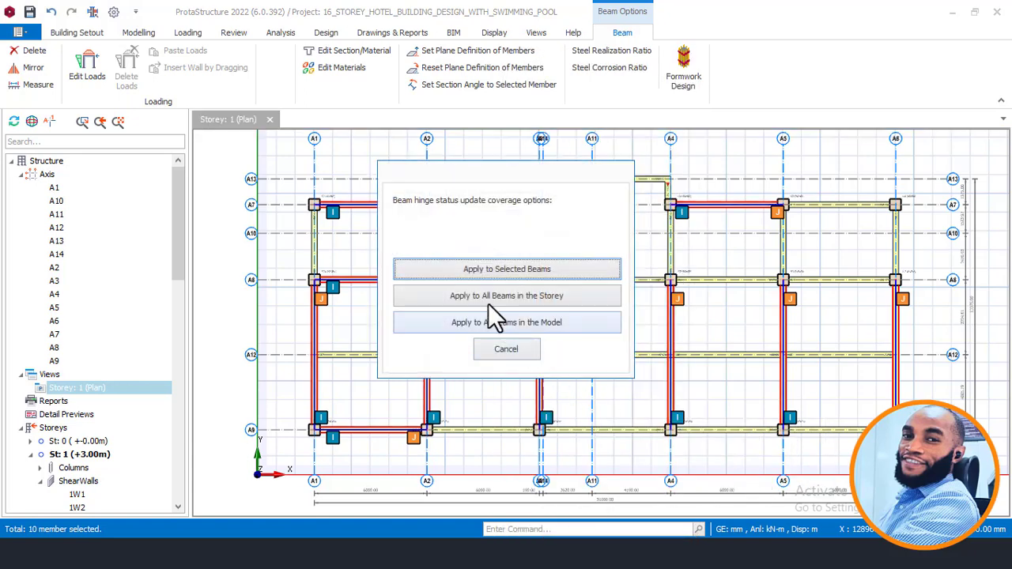
pyautogui.click(492, 271)
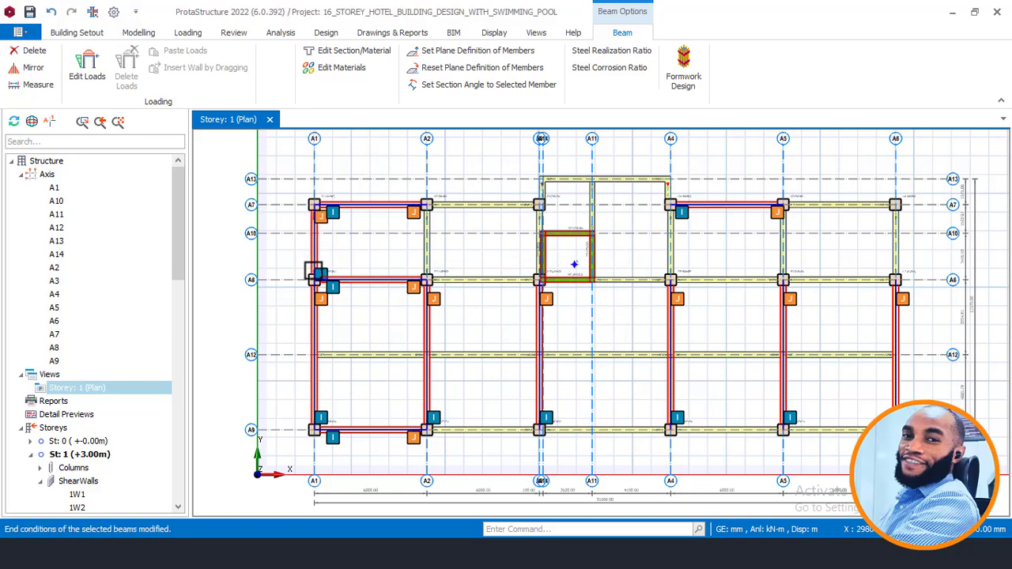
# Select together the axis A1 and axis A2 beams between axes A8 and A7
pyautogui.scroll(3, 678, 270)
pyautogui.scroll(3, 315, 280)
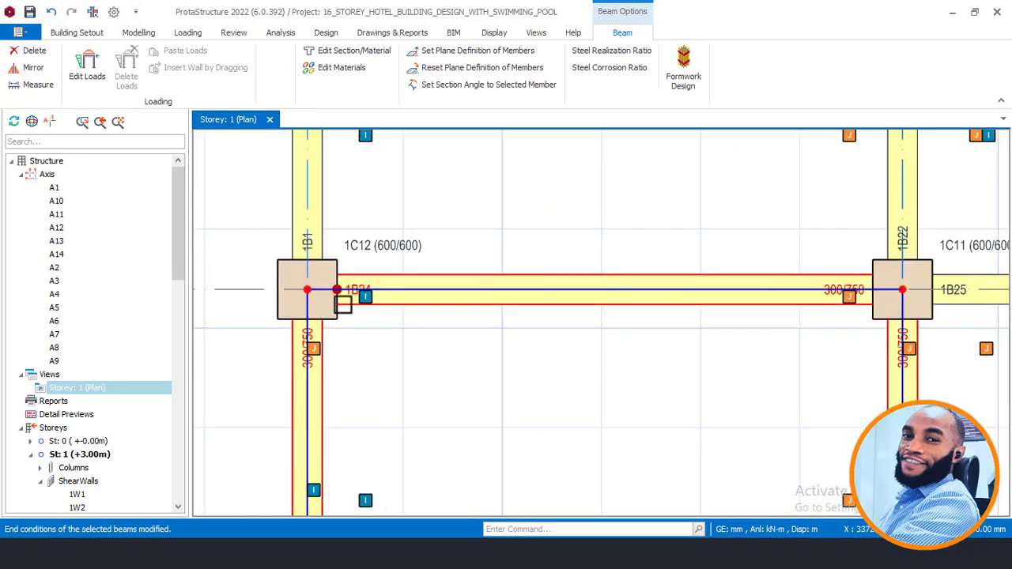
pyautogui.scroll(-3, 379, 281)
pyautogui.scroll(-1, 577, 283)
pyautogui.moveTo(459, 183); pyautogui.dragTo(444, 353, button='middle')
pyautogui.scroll(1, 389, 299)
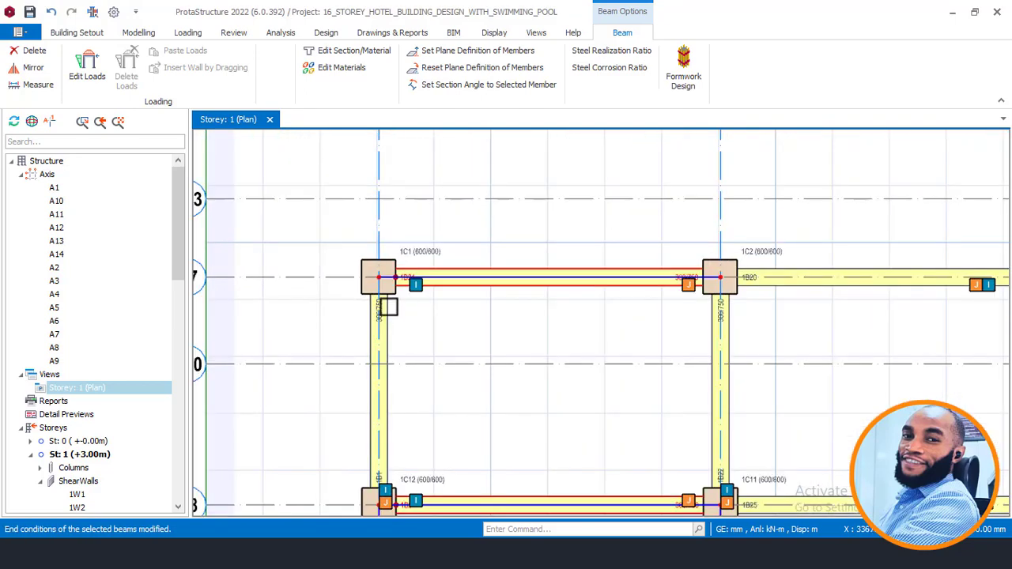
pyautogui.keyDown('ctrl'); pyautogui.click(389, 312); pyautogui.keyUp('ctrl')
pyautogui.click(387, 311)
pyautogui.scroll(3, 399, 273)
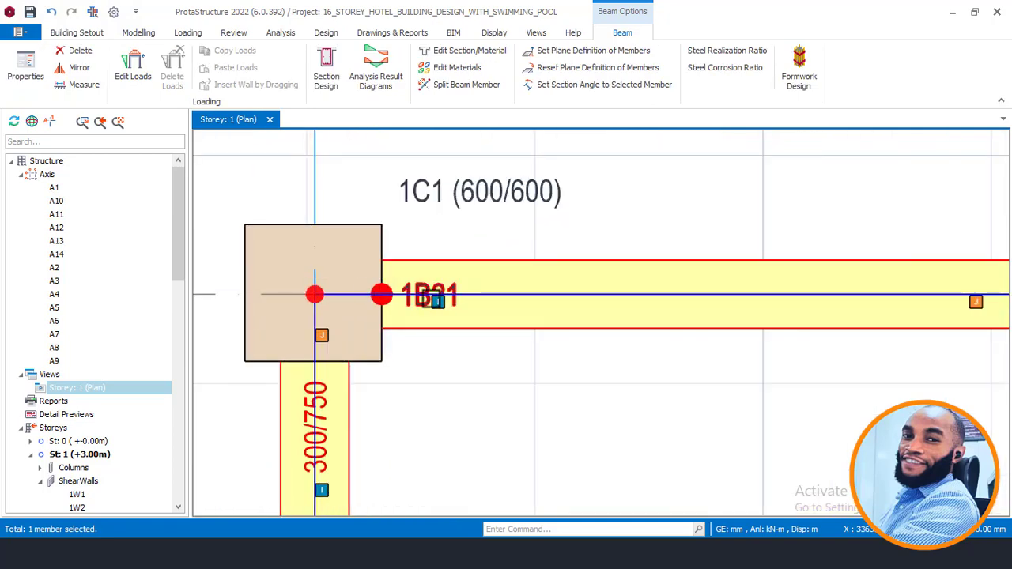
pyautogui.scroll(-4, 379, 245)
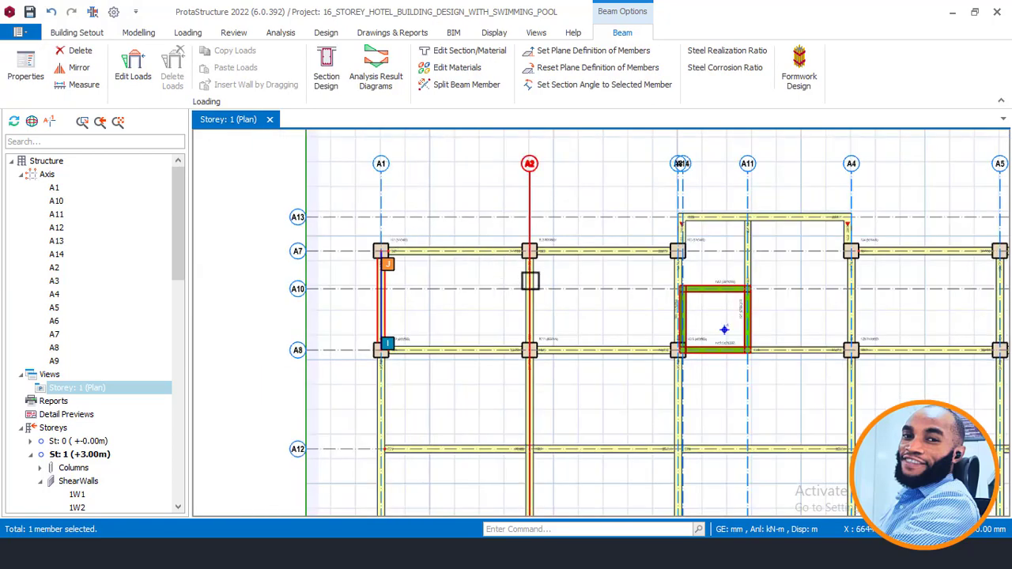
pyautogui.click(530, 270)
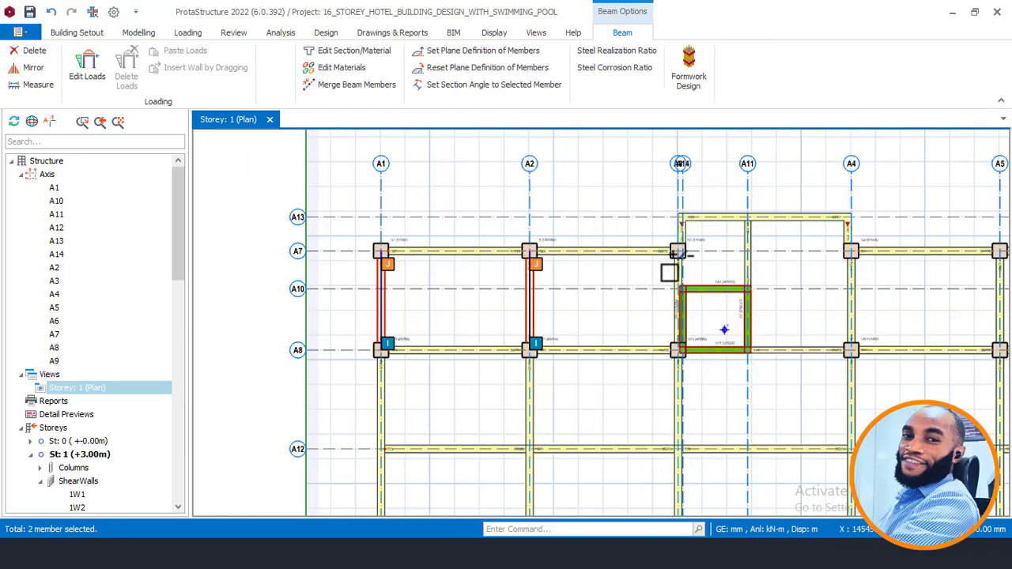
pyautogui.click(670, 272)
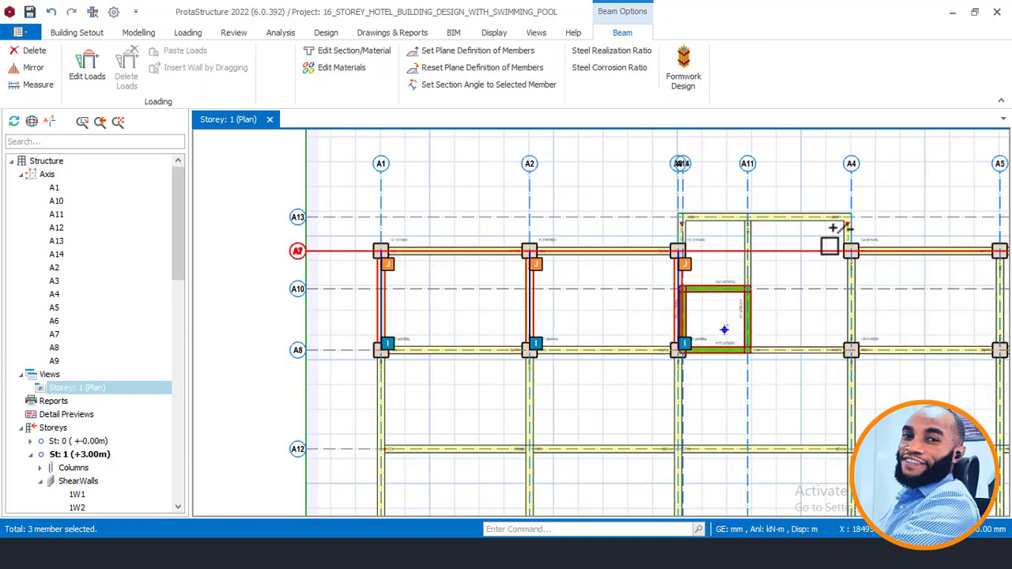
pyautogui.moveTo(796, 247); pyautogui.dragTo(605, 264, button='middle')
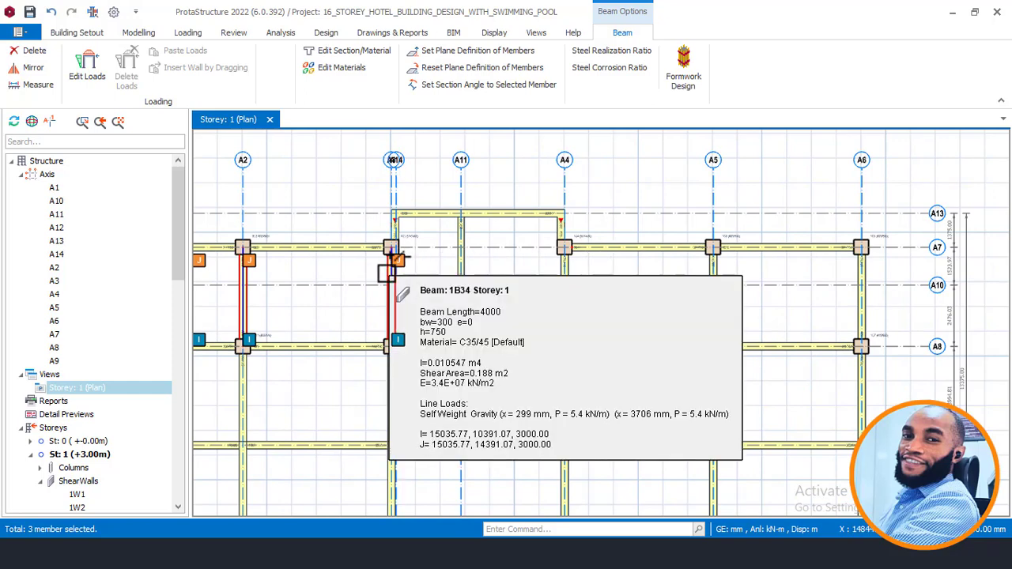
pyautogui.scroll(2, 589, 273)
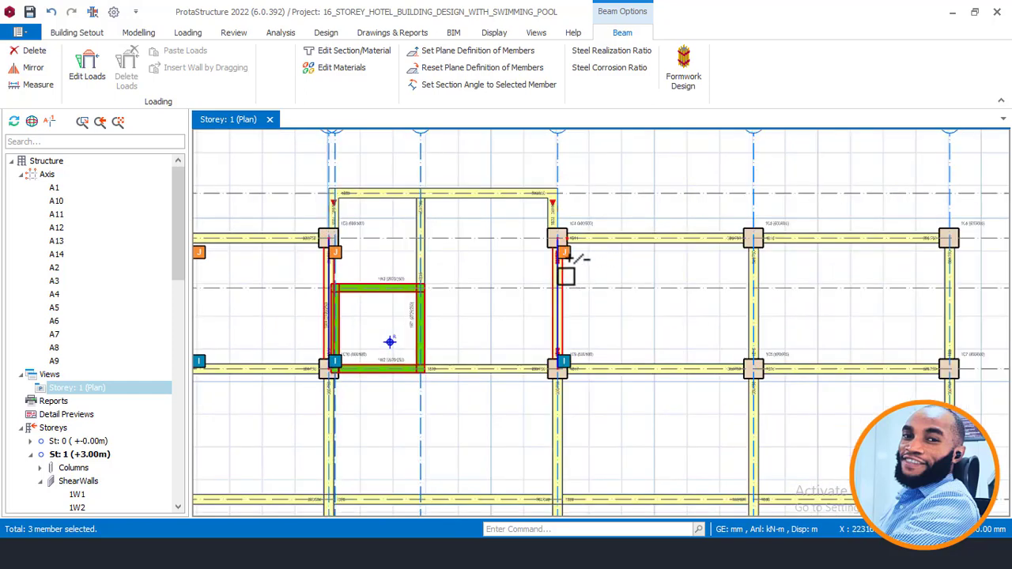
pyautogui.moveTo(565, 274)
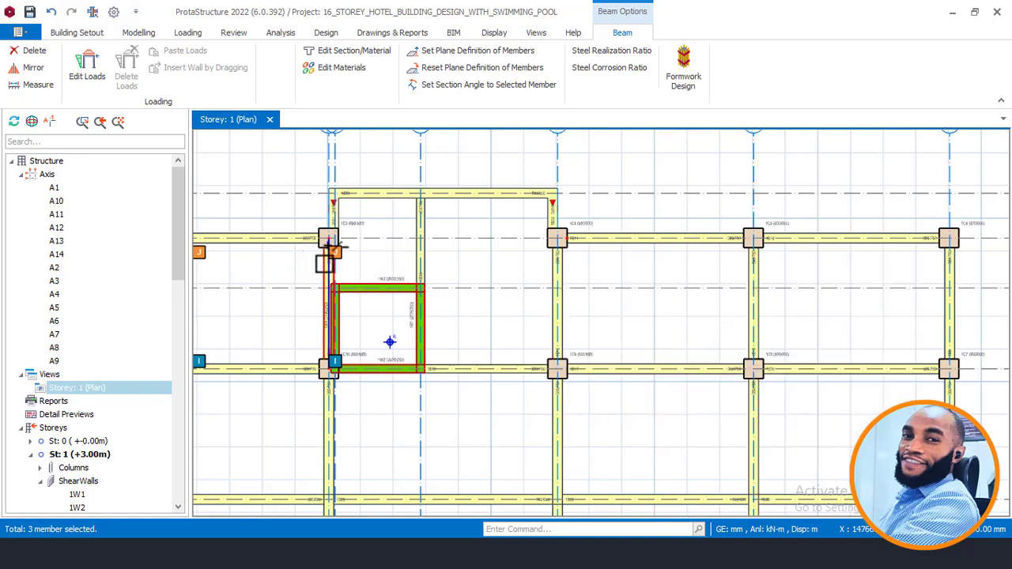
pyautogui.keyDown('ctrl'); pyautogui.click(325, 264); pyautogui.keyUp('ctrl')
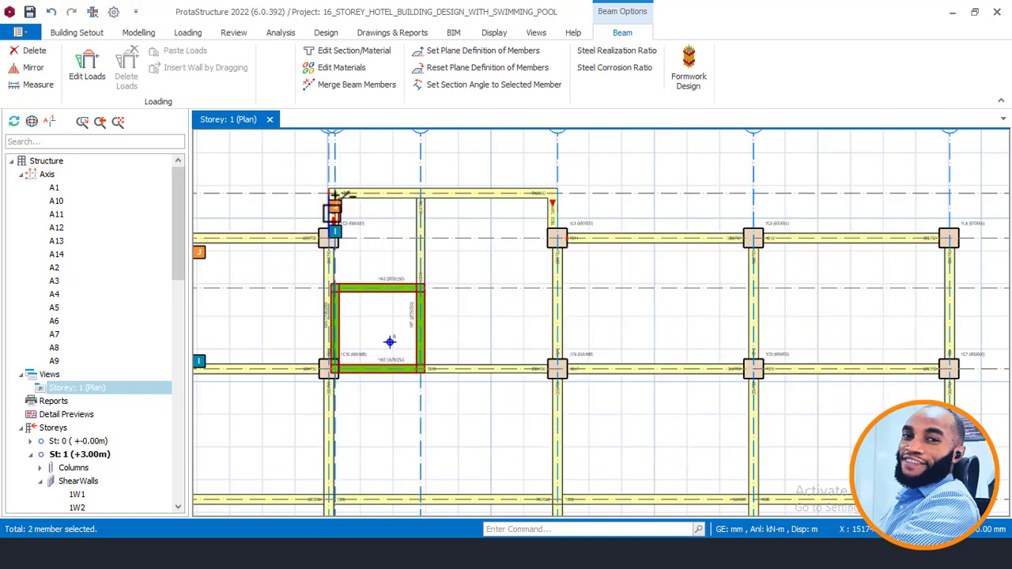
pyautogui.scroll(3, 336, 202)
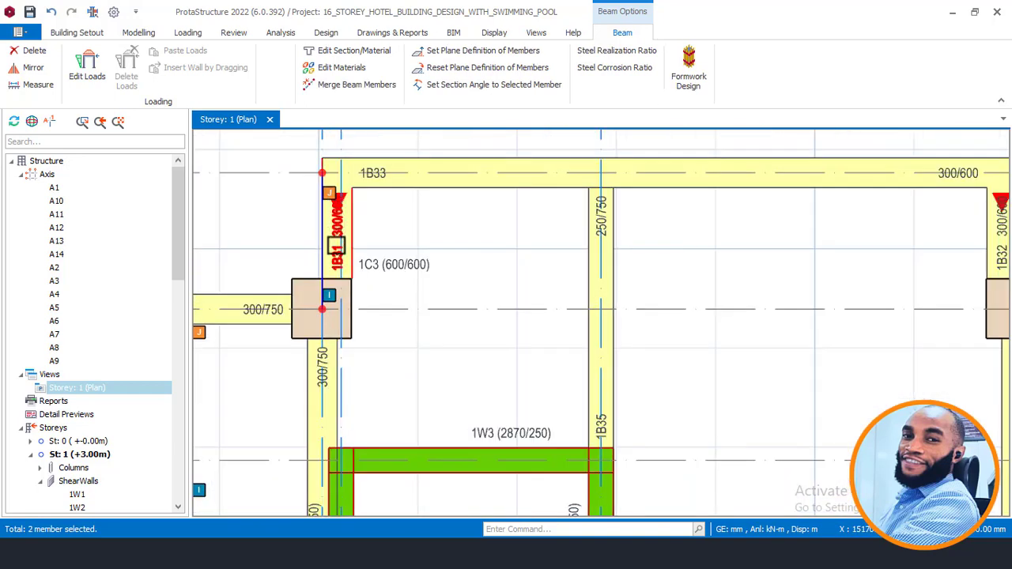
# Add the axis A5 and A6 beams between axes A8 and A7, and the axis A7 beam between A5 and A6, to the selection
pyautogui.scroll(-5, 335, 214)
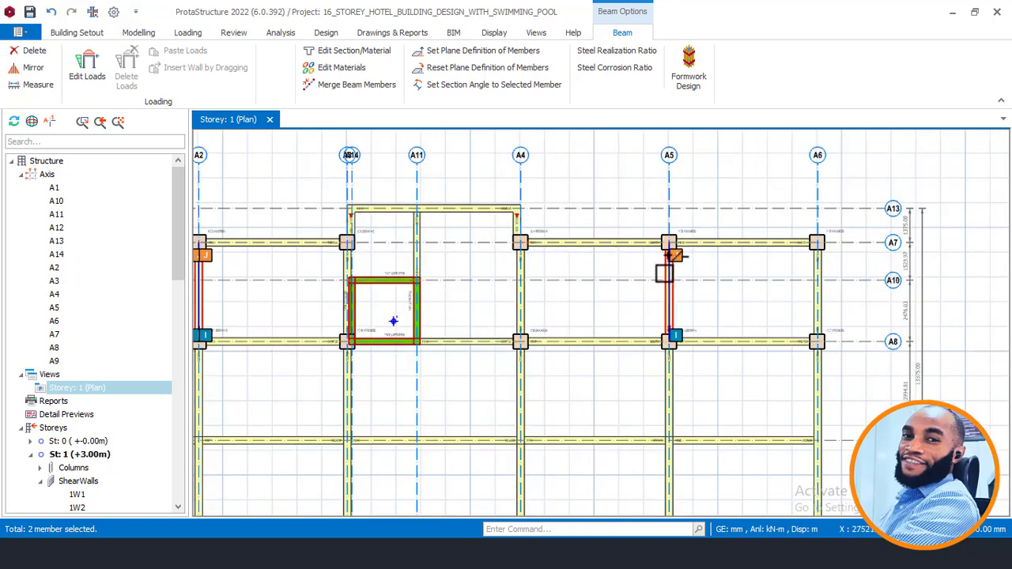
pyautogui.keyDown('ctrl'); pyautogui.click(669, 273); pyautogui.keyUp('ctrl')
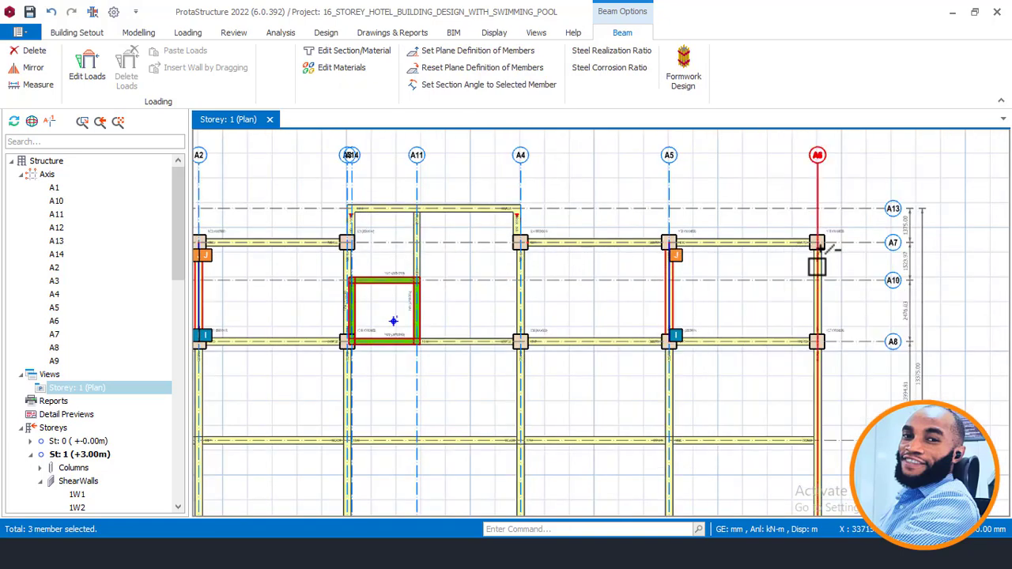
pyautogui.moveTo(814, 265)
pyautogui.keyDown('ctrl'); pyautogui.click(794, 245); pyautogui.keyUp('ctrl')
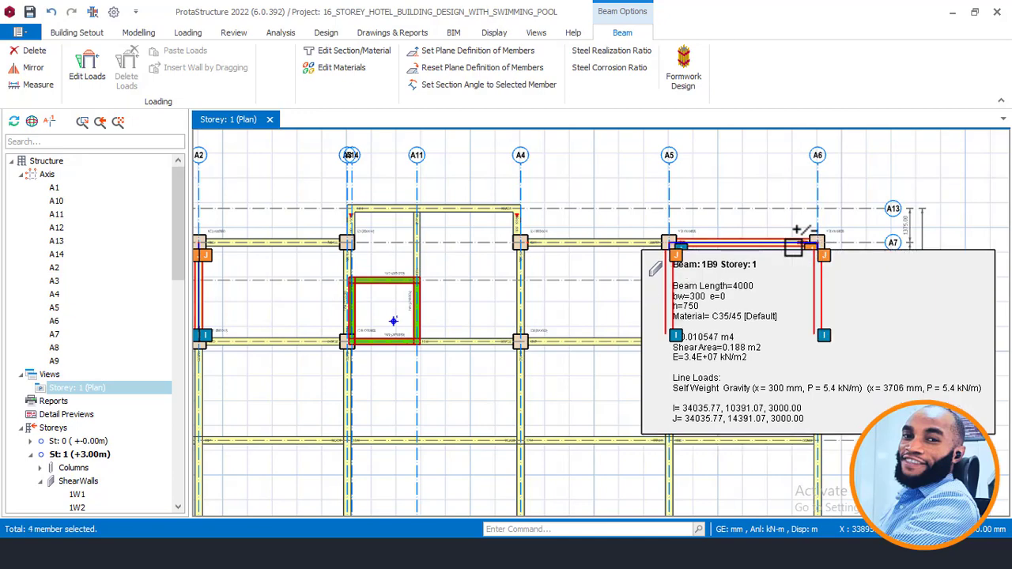
pyautogui.scroll(-2, 643, 171)
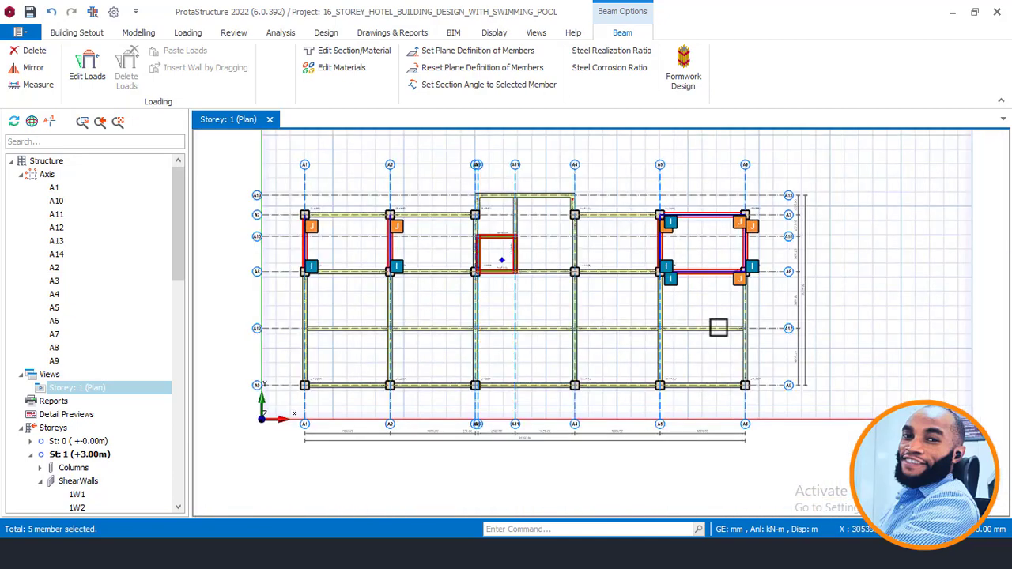
# Add the beams on axes A12, A8 and A9 between axes A5 and A6 to the selection
pyautogui.keyDown('ctrl'); pyautogui.click(720, 329); pyautogui.keyUp('ctrl')
pyautogui.moveTo(726, 331)
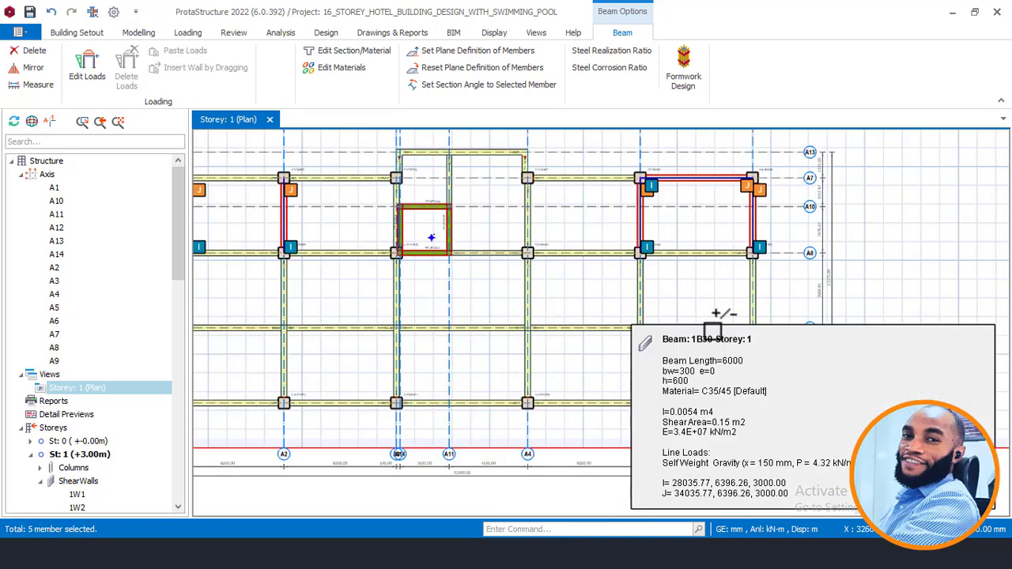
pyautogui.keyDown('ctrl'); pyautogui.click(726, 255); pyautogui.keyUp('ctrl')
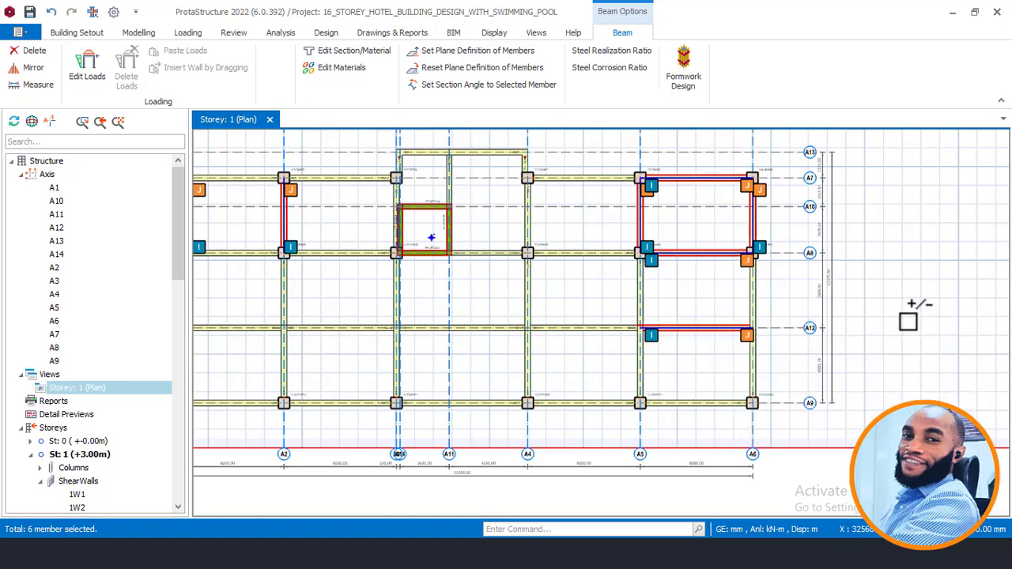
pyautogui.scroll(-1, 834, 242)
pyautogui.scroll(4, 783, 372)
pyautogui.keyDown('ctrl'); pyautogui.click(716, 343); pyautogui.keyUp('ctrl')
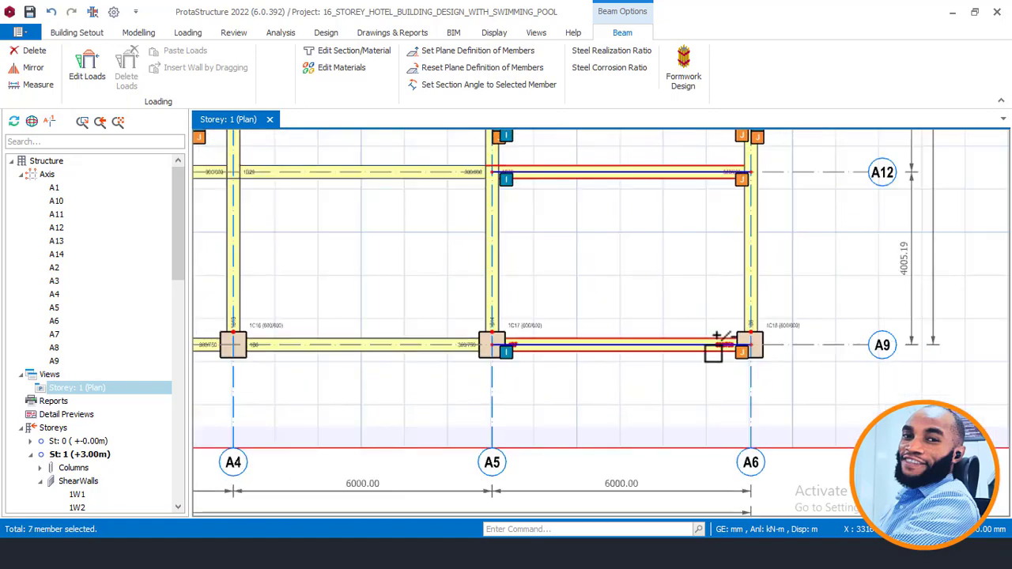
# Set the selected beams' end conditions to Hinge at Right End (j), applied to the selected beams only
pyautogui.scroll(-3, 758, 336)
pyautogui.moveTo(517, 238); pyautogui.dragTo(577, 328, button='middle')
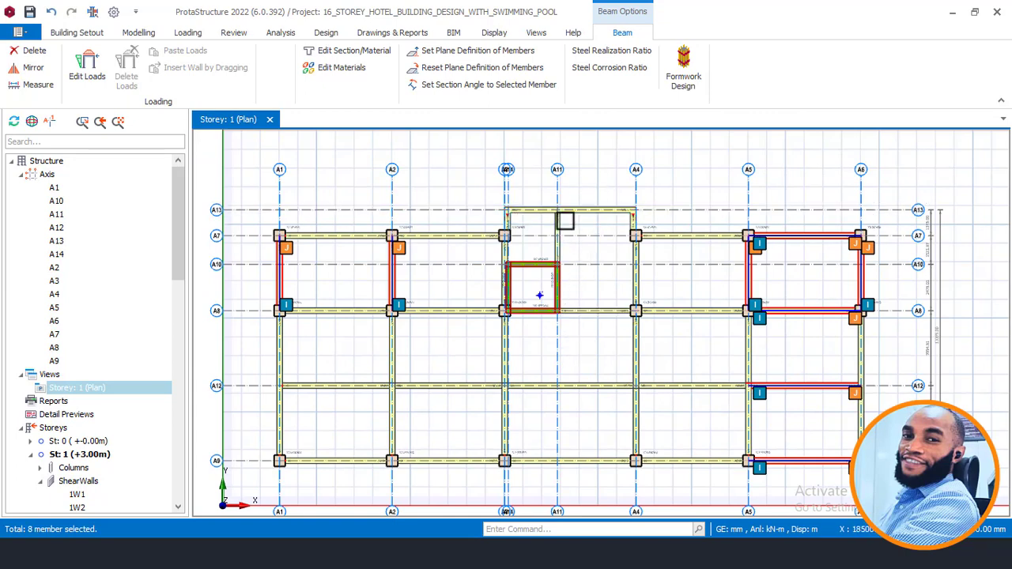
pyautogui.rightClick(605, 178)
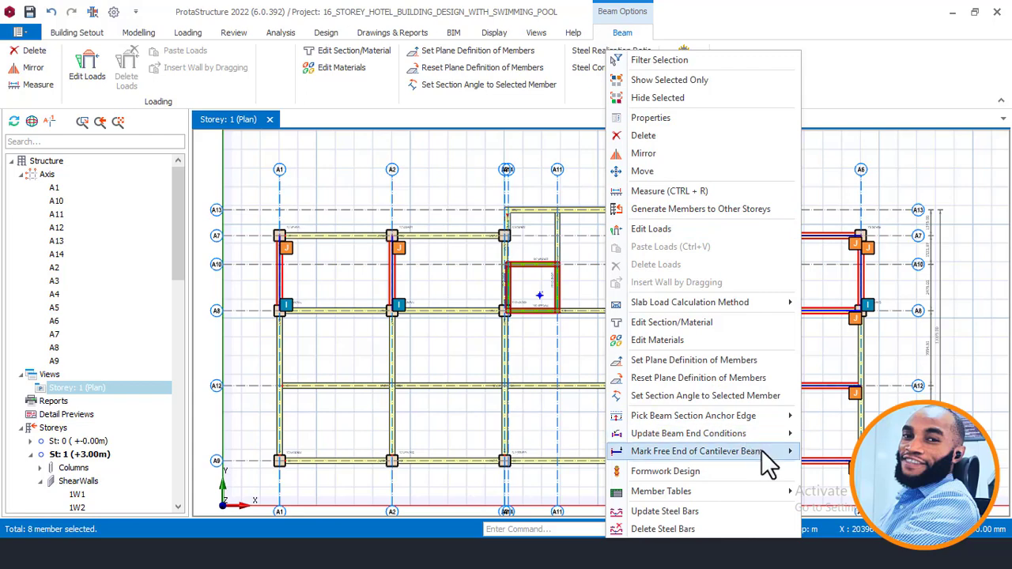
pyautogui.moveTo(767, 436)
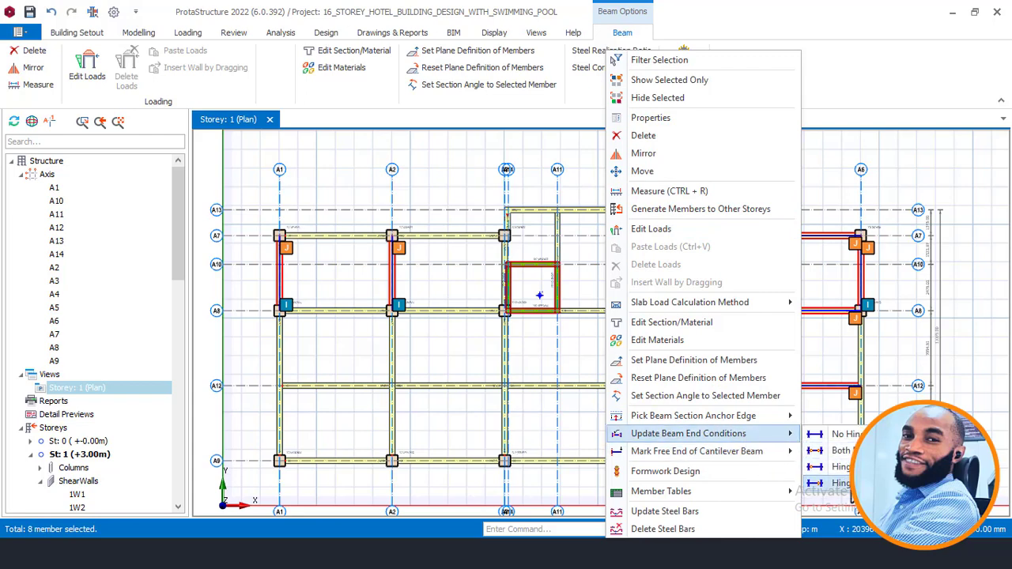
pyautogui.click(837, 466)
pyautogui.click(549, 269)
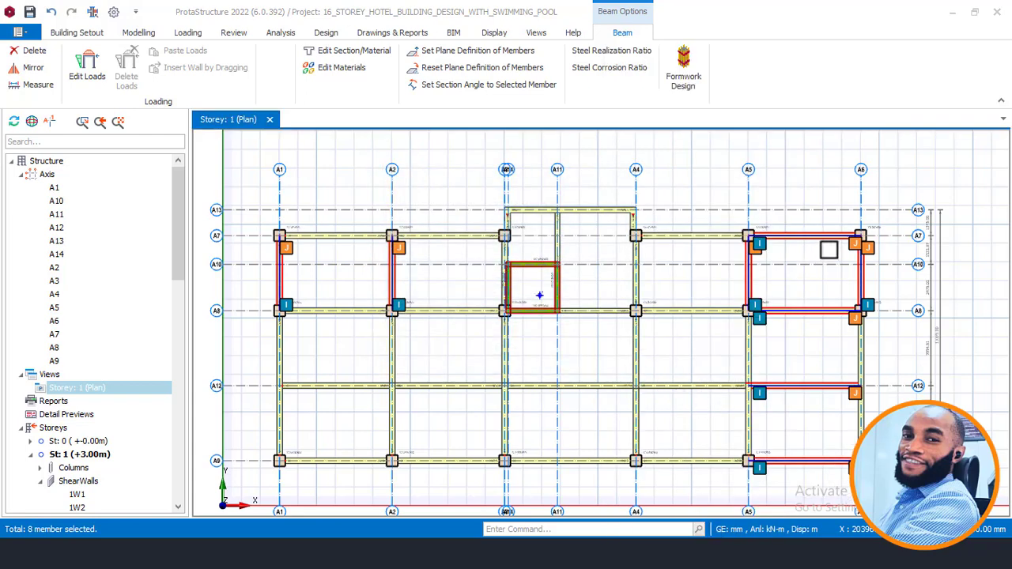
# Set the axis A13 beam between axes A3 and A4 to Both Ends Hinged, applied to the selected beam only
pyautogui.scroll(3, 871, 239)
pyautogui.scroll(4, 871, 239)
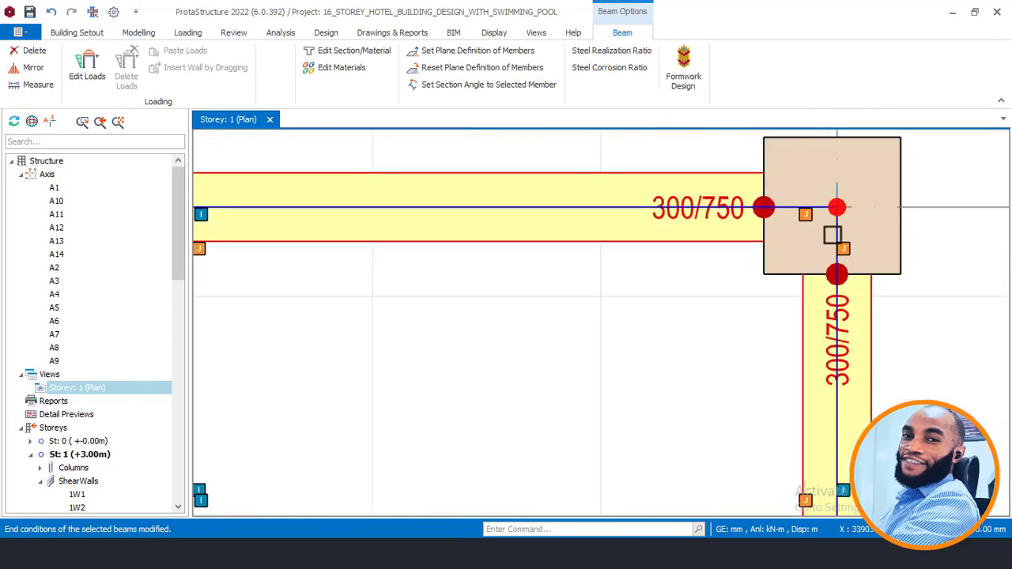
pyautogui.scroll(-4, 830, 233)
pyautogui.moveTo(323, 296); pyautogui.dragTo(886, 294, button='middle')
pyautogui.scroll(-1, 840, 263)
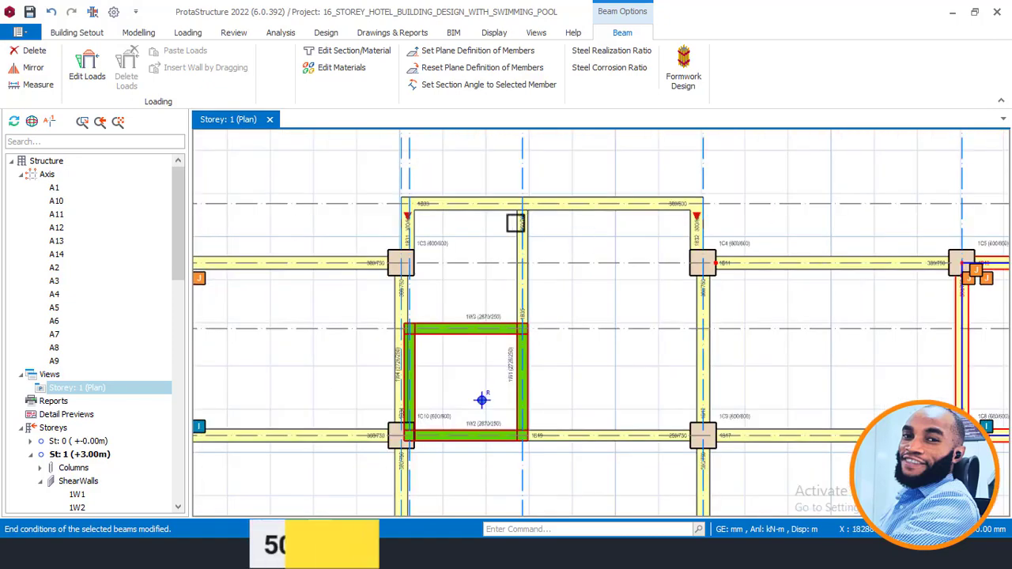
pyautogui.moveTo(514, 221); pyautogui.dragTo(519, 277, button='middle')
pyautogui.scroll(1, 585, 262)
pyautogui.click(575, 261)
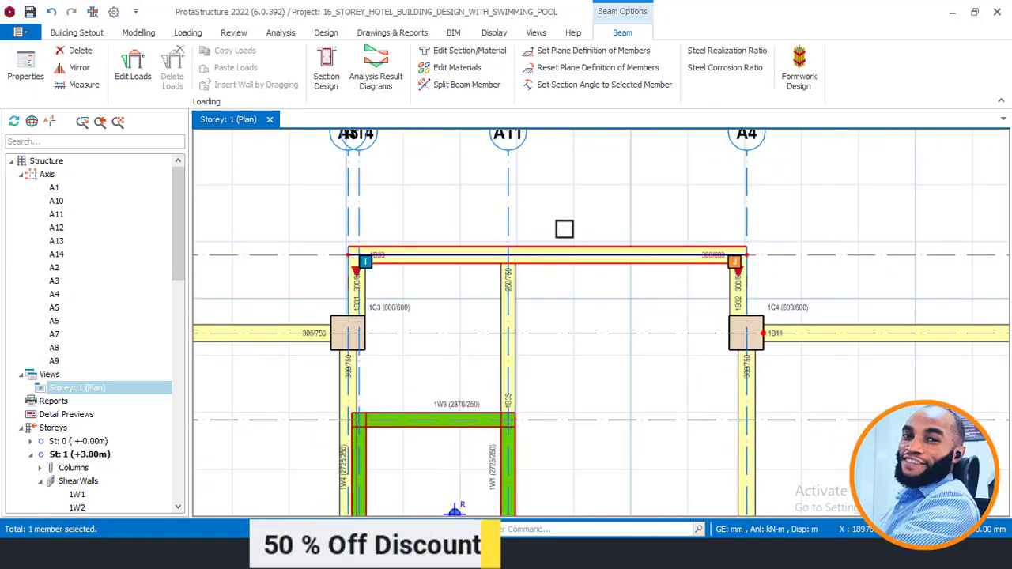
pyautogui.rightClick(567, 200)
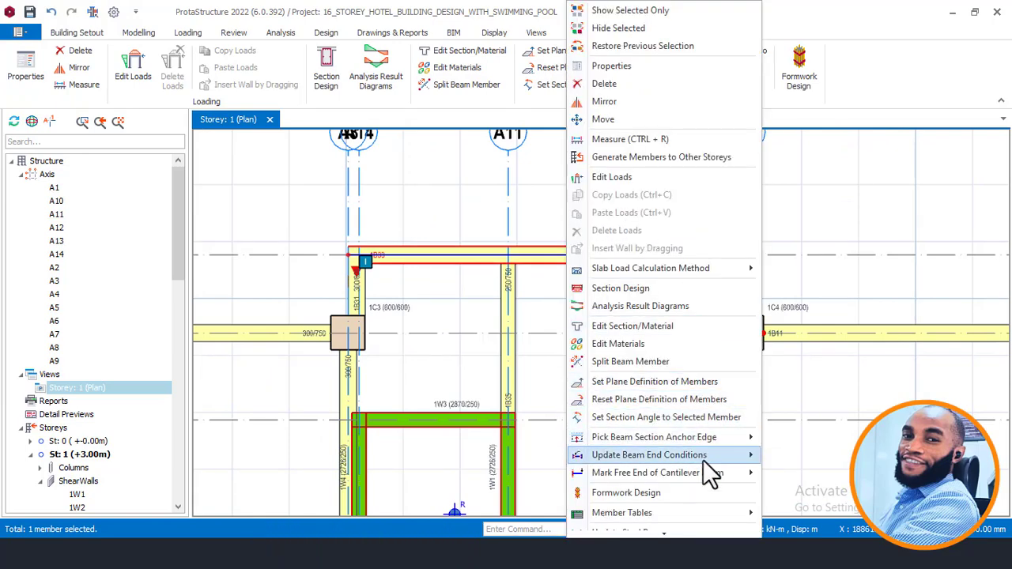
pyautogui.moveTo(703, 457)
pyautogui.click(790, 471)
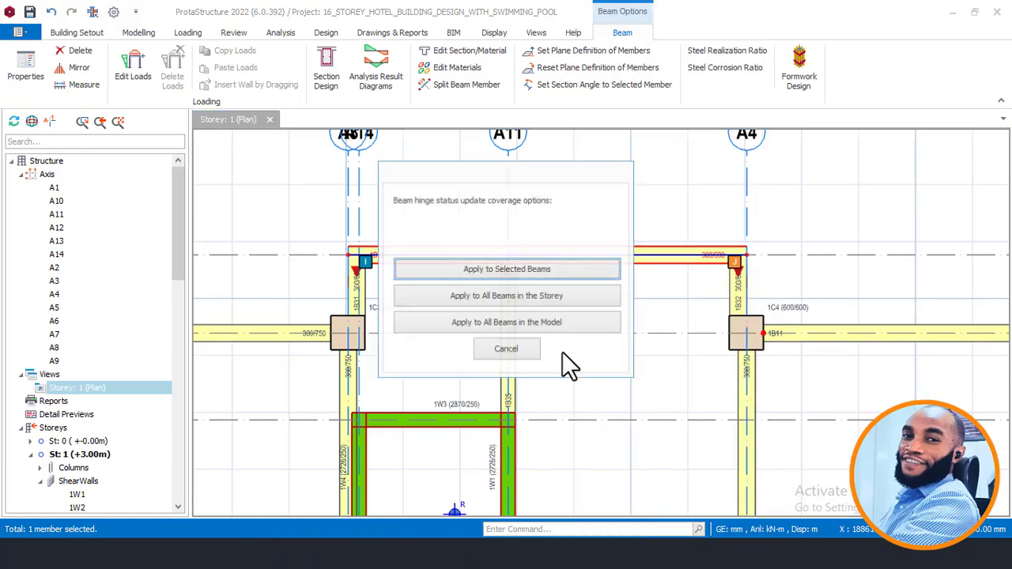
pyautogui.click(509, 269)
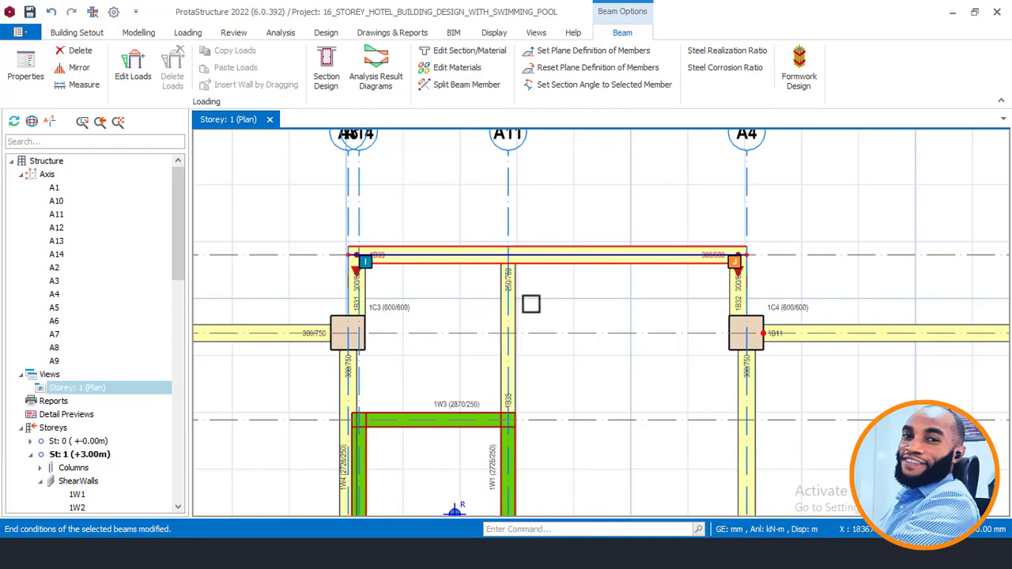
# Set the axis A11 beam between the axis A13 beam and the shear-wall core to Both Ends Hinged, applied to the selected beam only
pyautogui.moveTo(515, 305)
pyautogui.rightClick(535, 286)
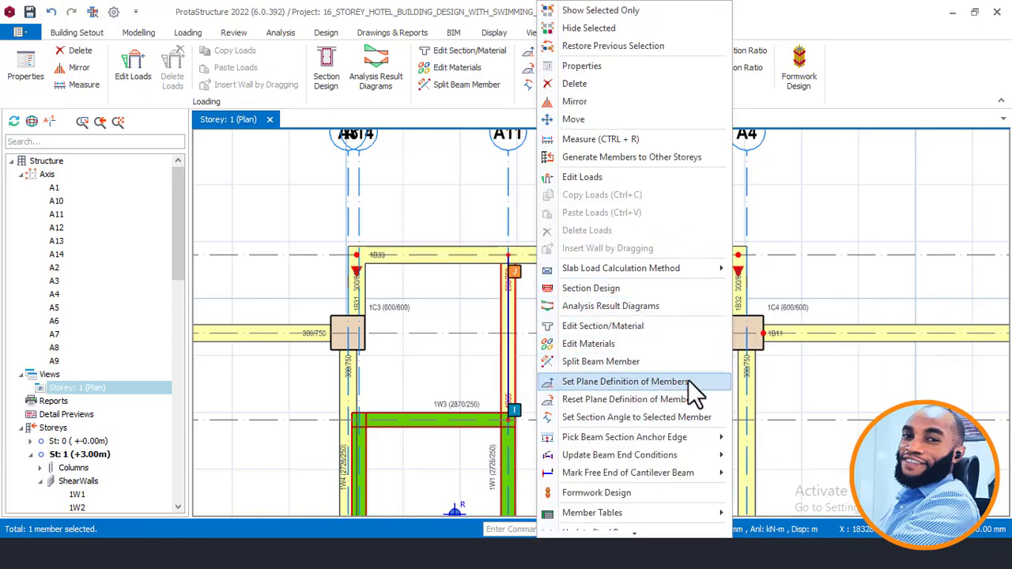
pyautogui.moveTo(703, 450)
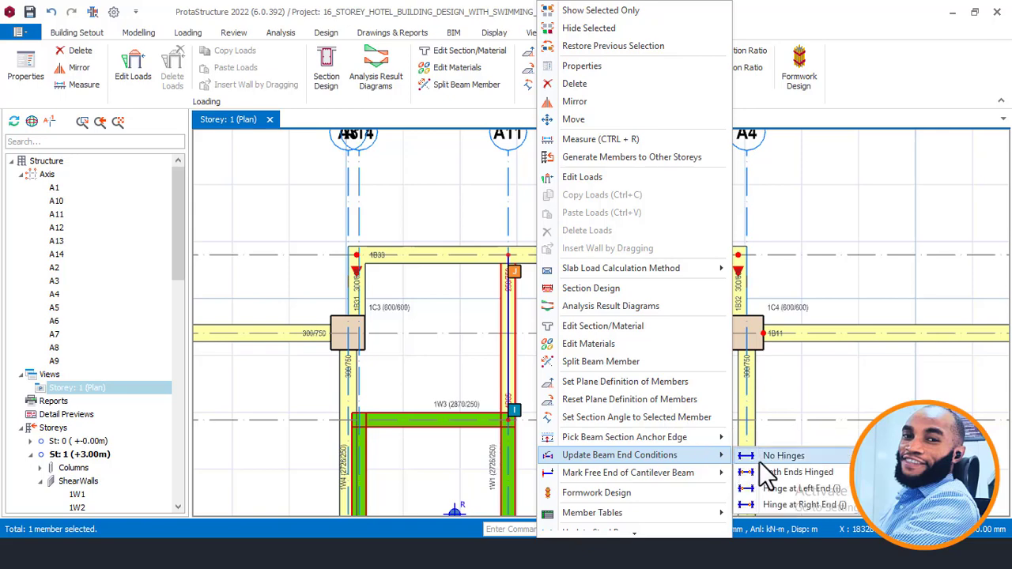
pyautogui.click(761, 471)
pyautogui.click(520, 272)
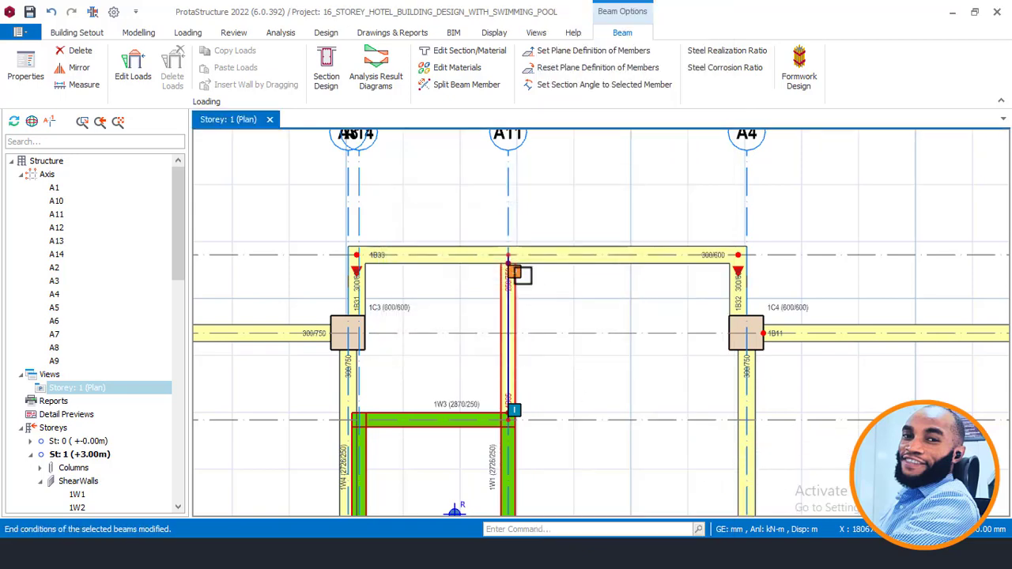
# Set the axis A7 beam between axes A2 and A3 to Hinge at Right End (j), applied to the selected beam only
pyautogui.scroll(-3, 545, 271)
pyautogui.scroll(5, 524, 278)
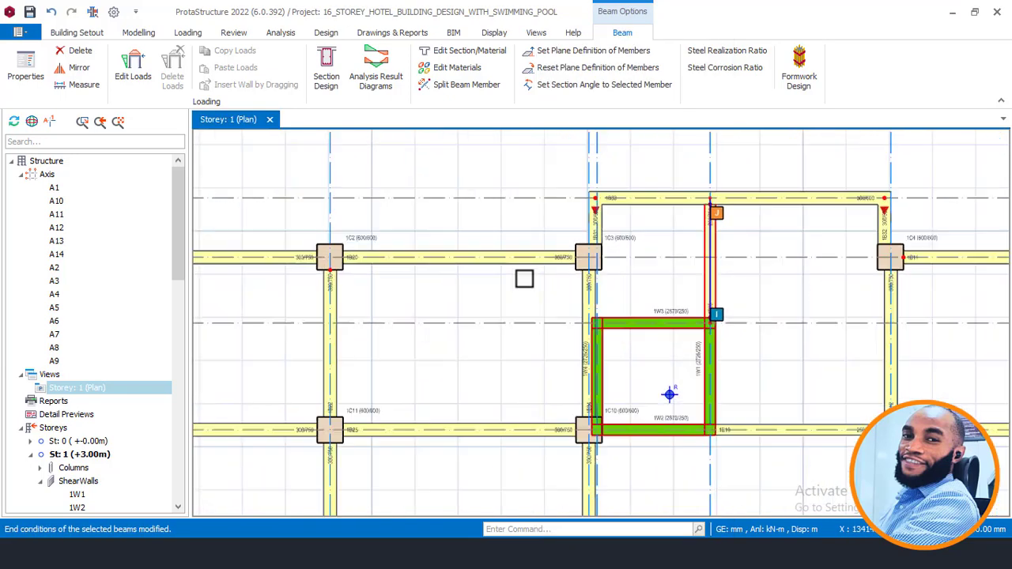
pyautogui.click(537, 241)
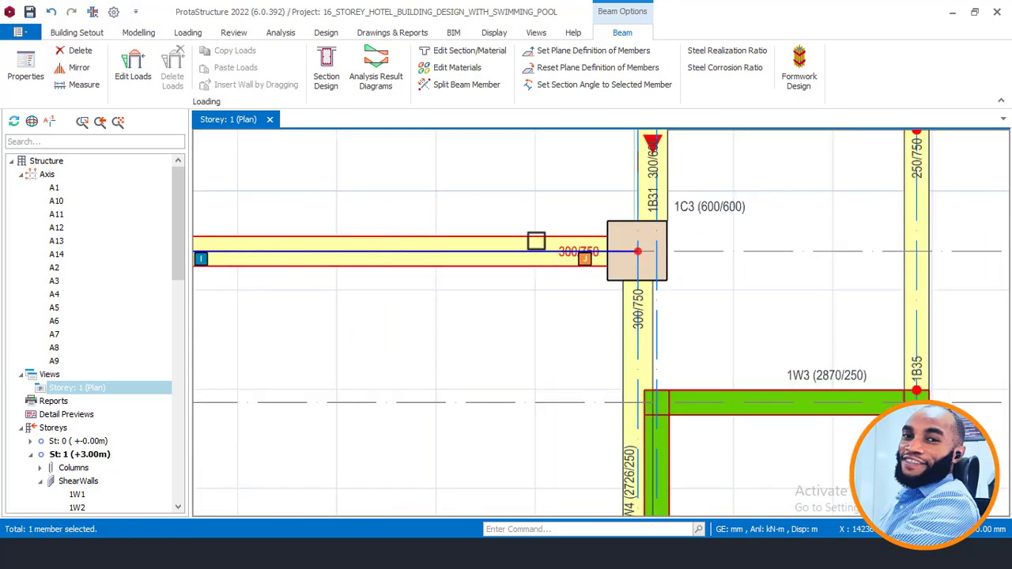
pyautogui.rightClick(525, 196)
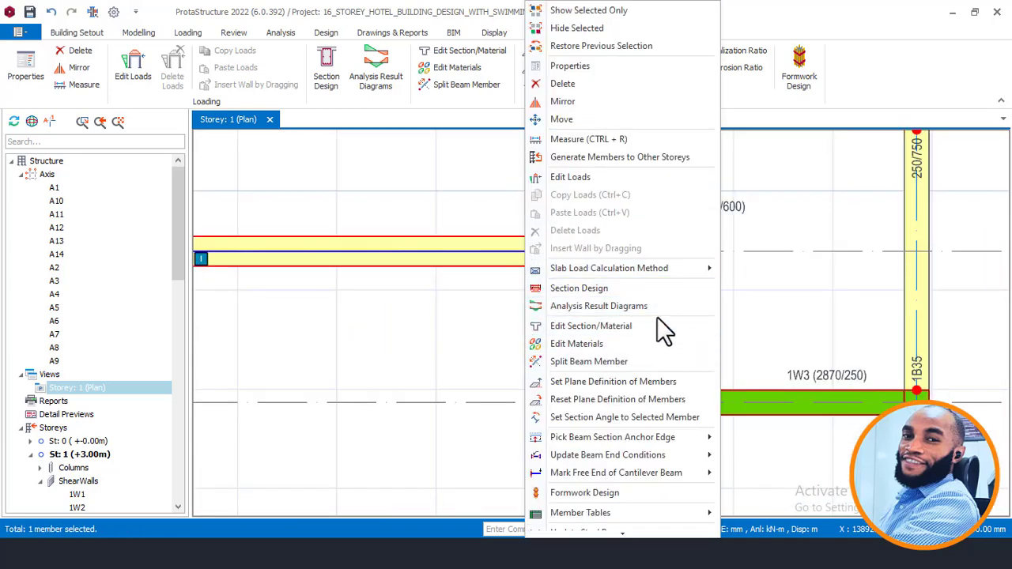
pyautogui.moveTo(659, 454)
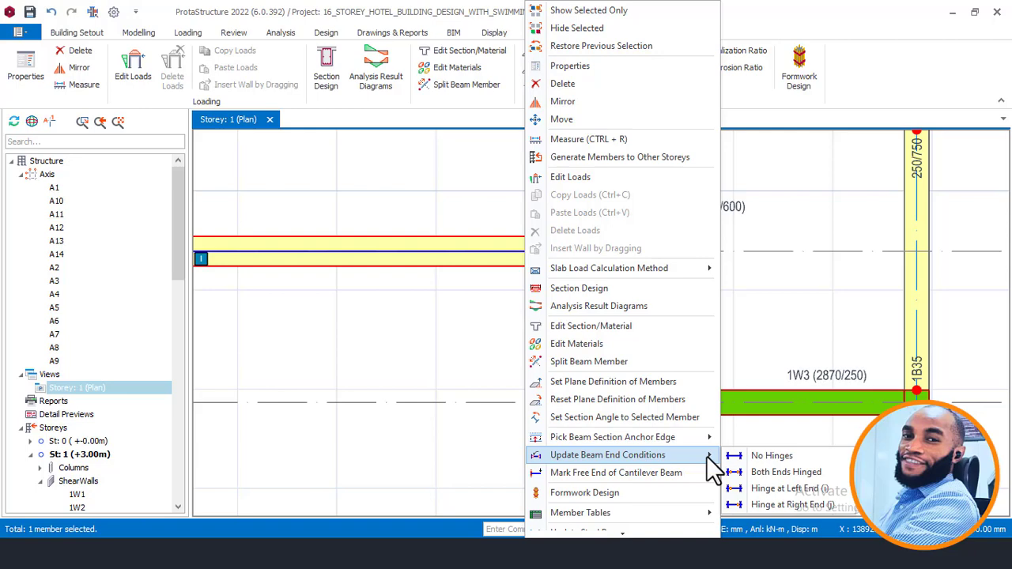
pyautogui.click(764, 500)
pyautogui.click(534, 269)
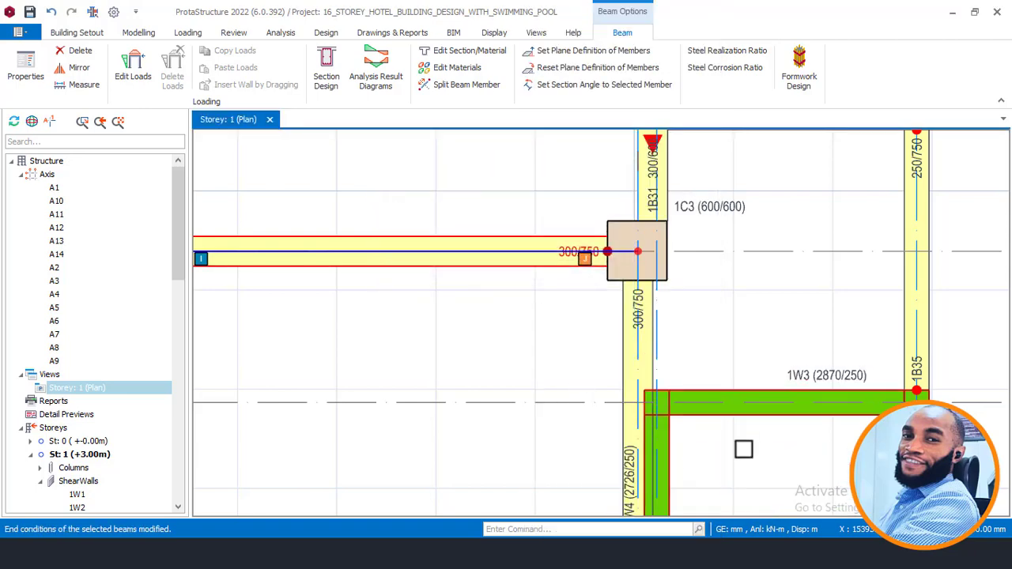
# Clear the selection and examine the hinge markers at the columns along axes A7 and A8
pyautogui.scroll(-3, 592, 257)
pyautogui.scroll(6, 591, 254)
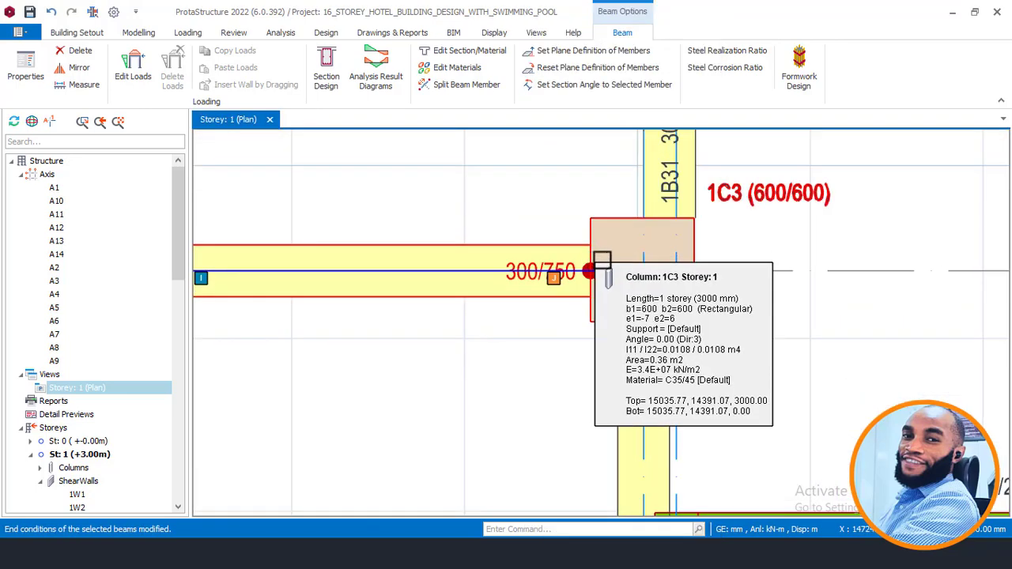
pyautogui.scroll(-3, 604, 264)
pyautogui.moveTo(450, 279); pyautogui.dragTo(759, 266, button='middle')
pyautogui.scroll(1, 438, 256)
pyautogui.scroll(-2, 538, 314)
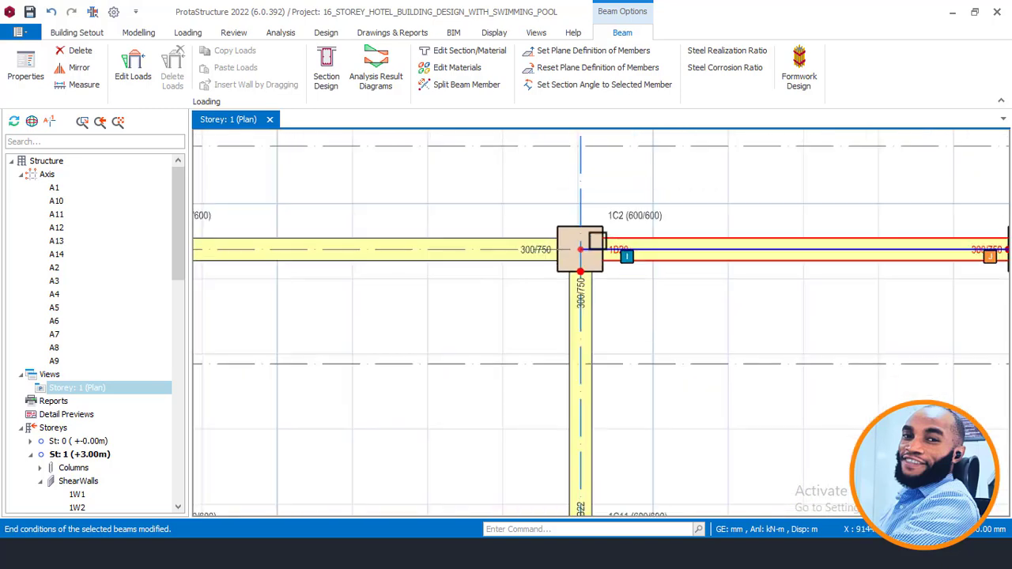
pyautogui.press('Escape')
pyautogui.scroll(2, 245, 269)
pyautogui.scroll(-4, 322, 207)
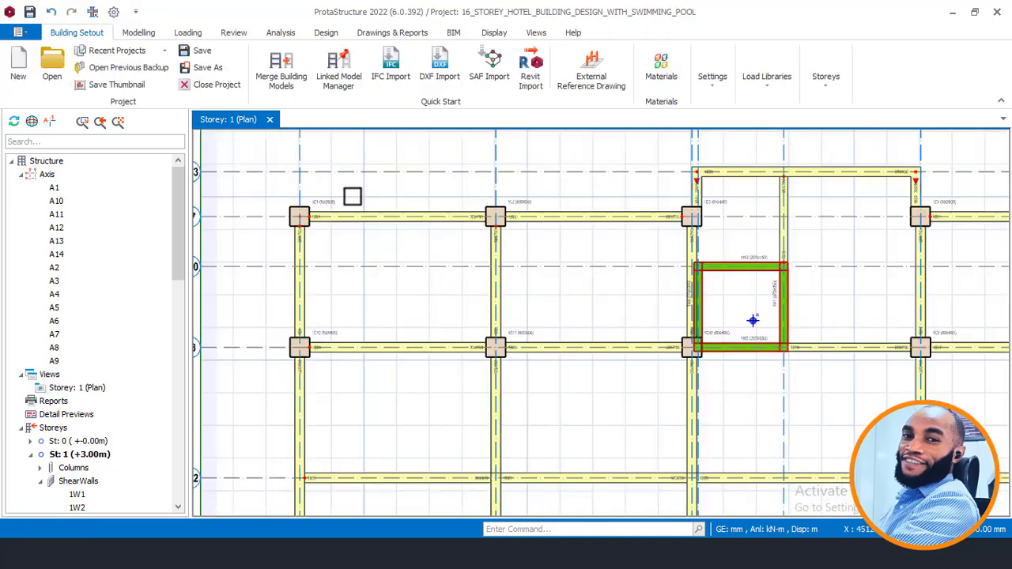
pyautogui.scroll(5, 314, 351)
pyautogui.scroll(2, 346, 340)
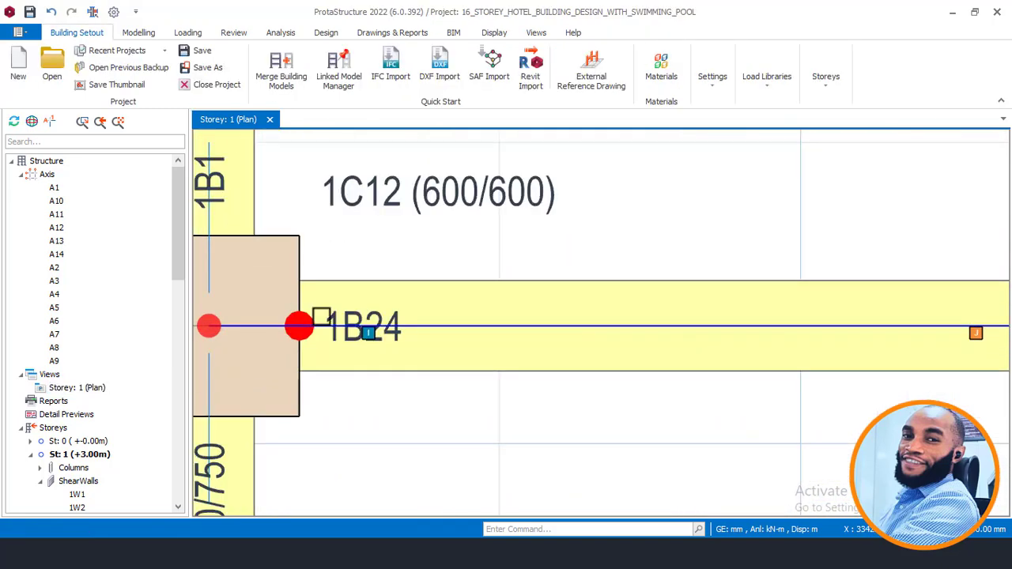
pyautogui.scroll(-4, 400, 302)
pyautogui.scroll(-1, 400, 303)
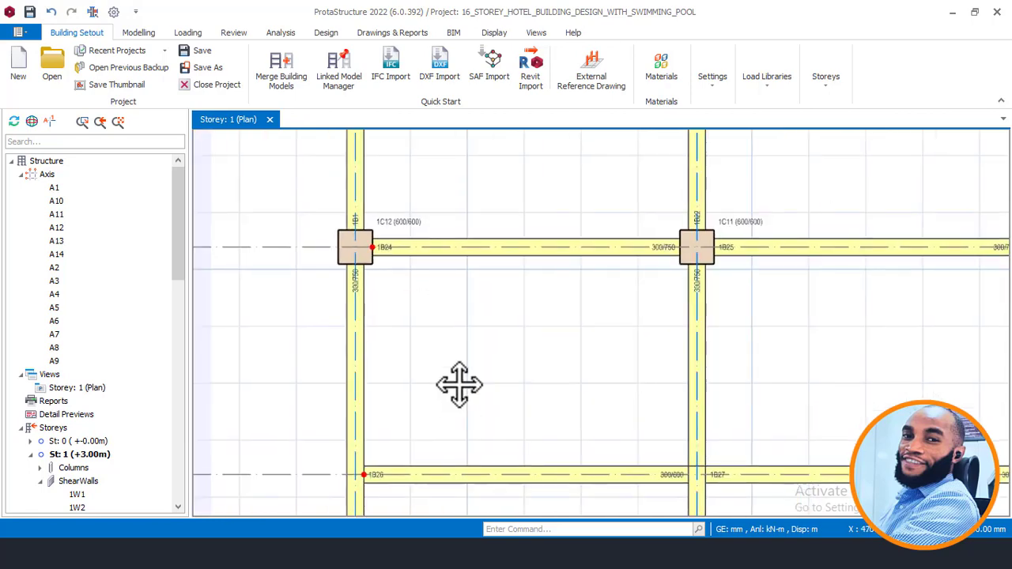
# Examine the hinge markers on the axis A12 and A9 beams, starting from the axis A1 end
pyautogui.scroll(2, 366, 337)
pyautogui.scroll(-1, 398, 224)
pyautogui.moveTo(470, 385); pyautogui.dragTo(441, 144, button='middle')
pyautogui.scroll(-1, 441, 145)
pyautogui.scroll(2, 293, 238)
pyautogui.scroll(-2, 485, 310)
pyautogui.scroll(-1, 483, 311)
pyautogui.moveTo(772, 293); pyautogui.dragTo(817, 312, button='middle')
pyautogui.scroll(2, 641, 265)
pyautogui.scroll(-2, 632, 268)
pyautogui.scroll(2, 553, 316)
pyautogui.scroll(-3, 585, 312)
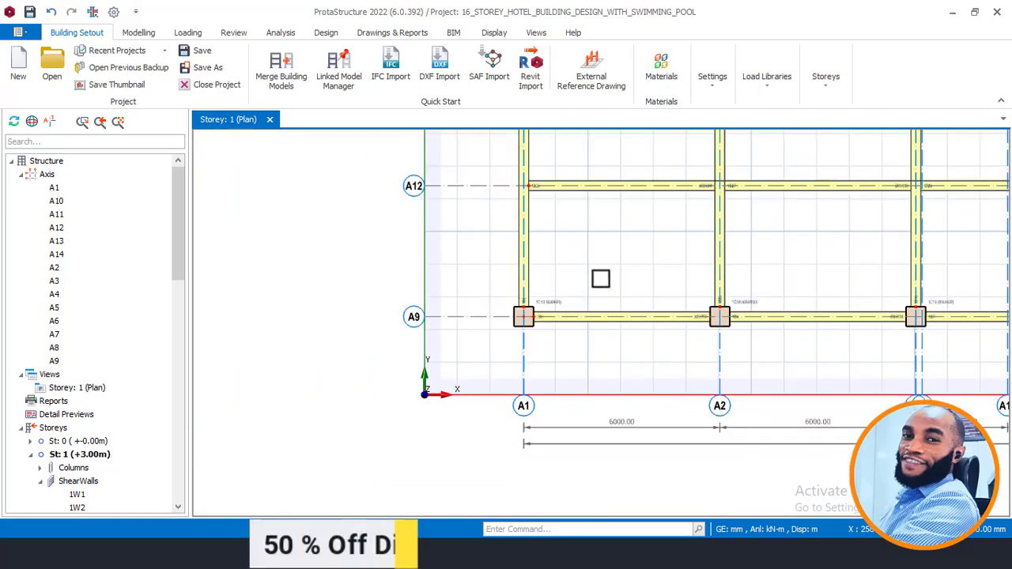
# Save the project with the updated beam hinges
pyautogui.moveTo(601, 280); pyautogui.dragTo(373, 257, button='middle')
pyautogui.scroll(-2, 445, 338)
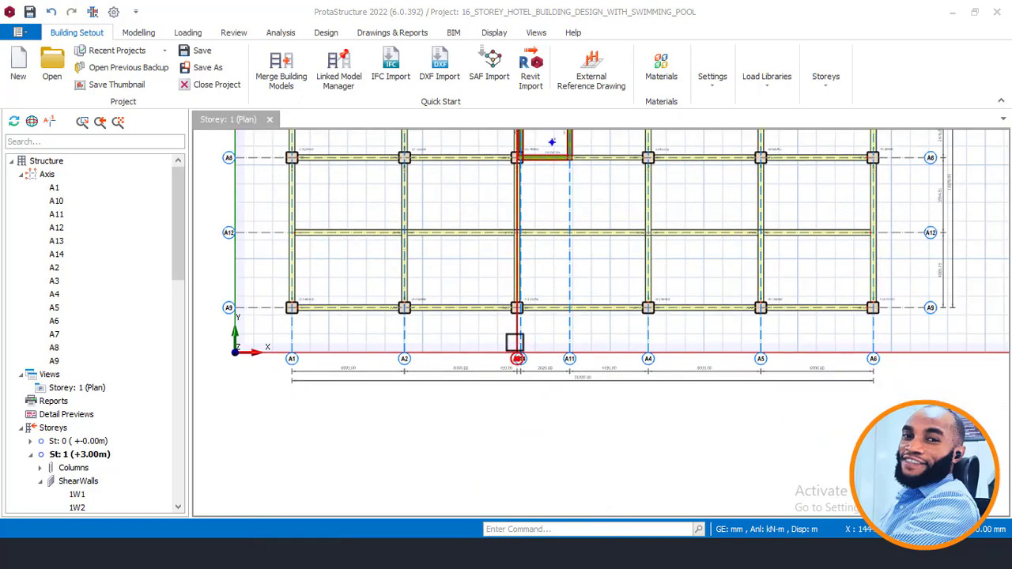
pyautogui.click(554, 234)
pyautogui.moveTo(553, 235); pyautogui.dragTo(550, 279, button='middle')
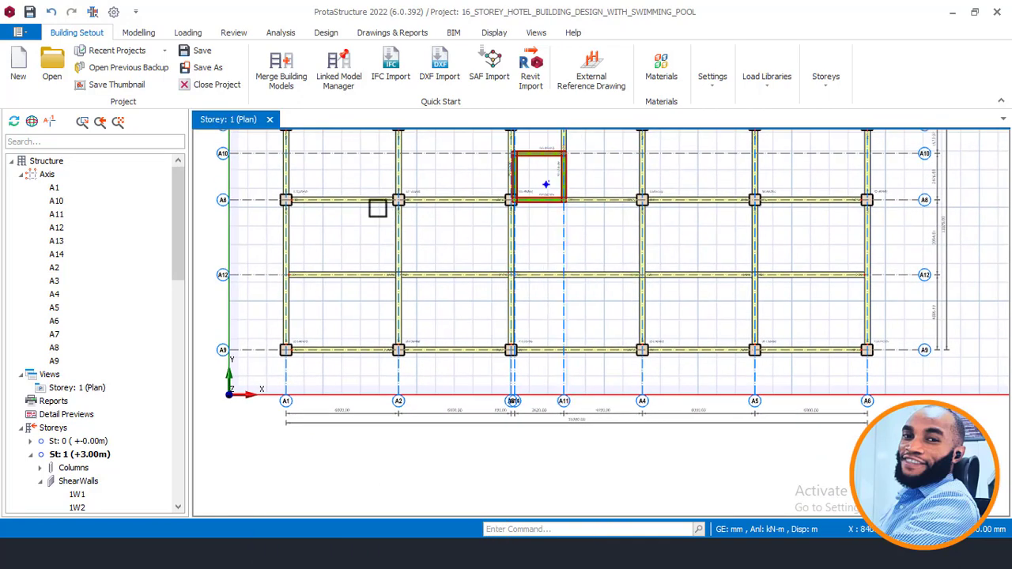
pyautogui.moveTo(375, 208); pyautogui.dragTo(385, 253, button='middle')
pyautogui.click(406, 242)
pyautogui.moveTo(496, 241); pyautogui.dragTo(491, 253, button='middle')
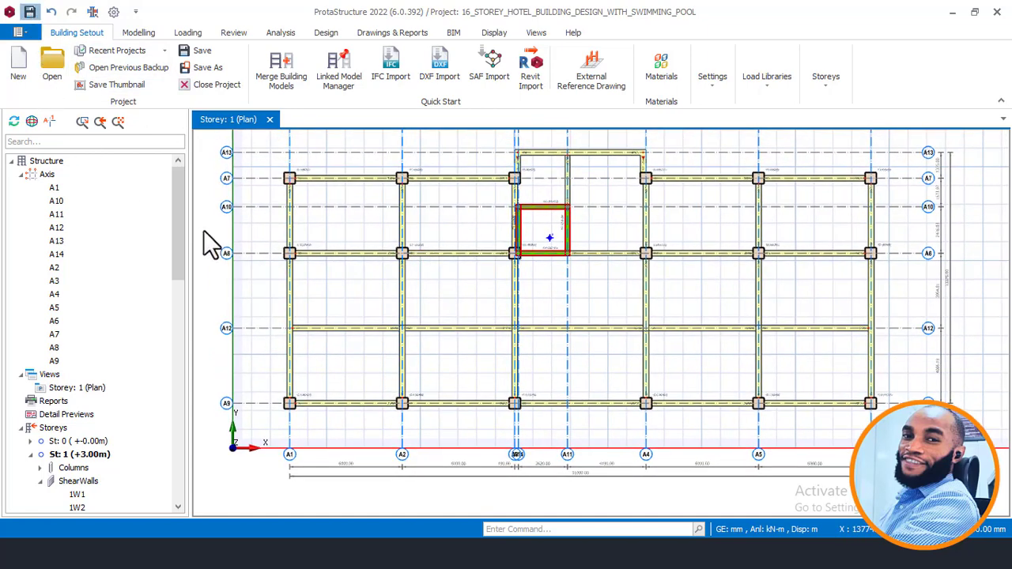
pyautogui.hotkey('ctrl', 's')
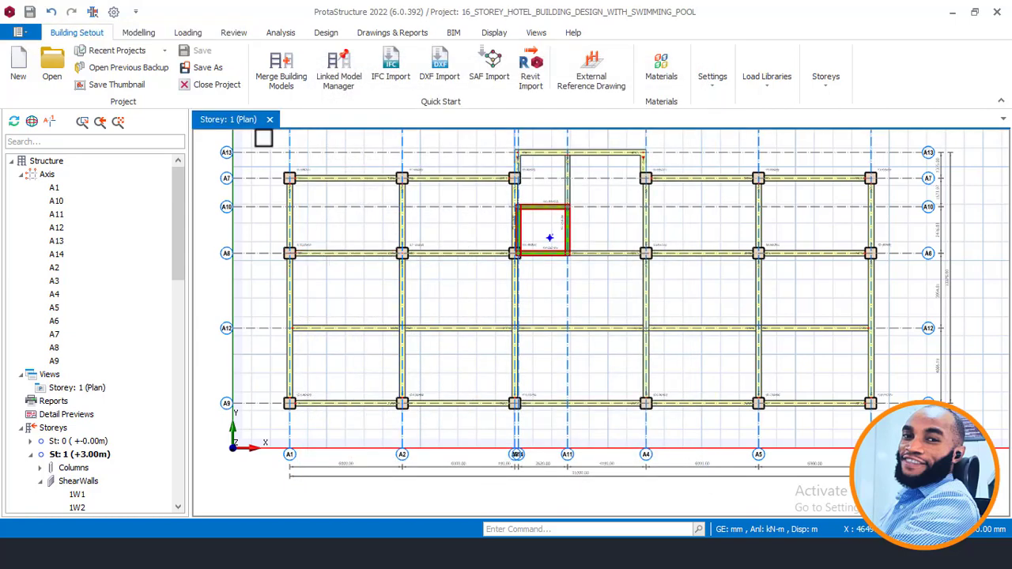
# Start the Slab command, generate load combinations with dead, live and pattern load cases, and accept the combination list
pyautogui.click(138, 32)
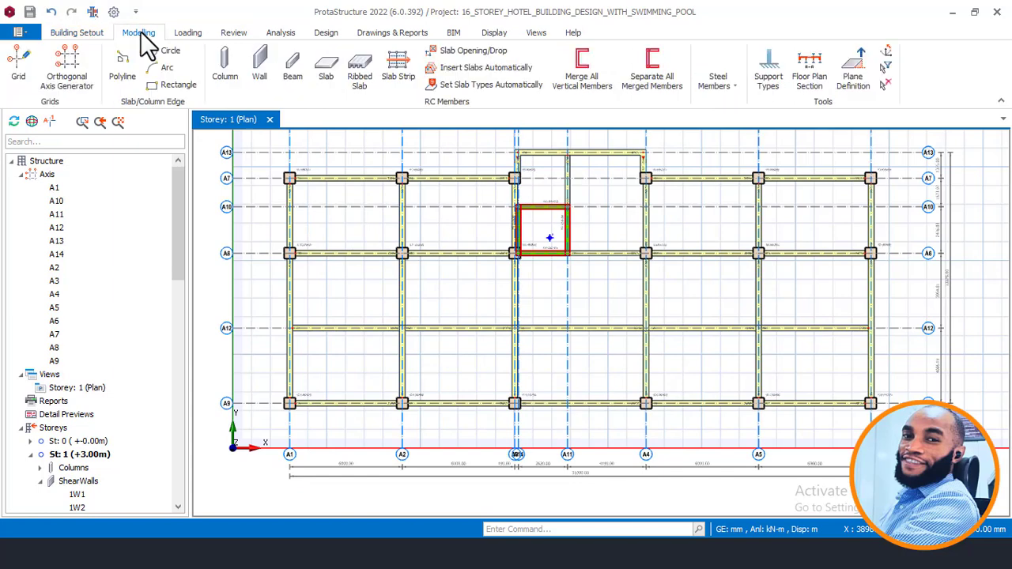
pyautogui.click(327, 73)
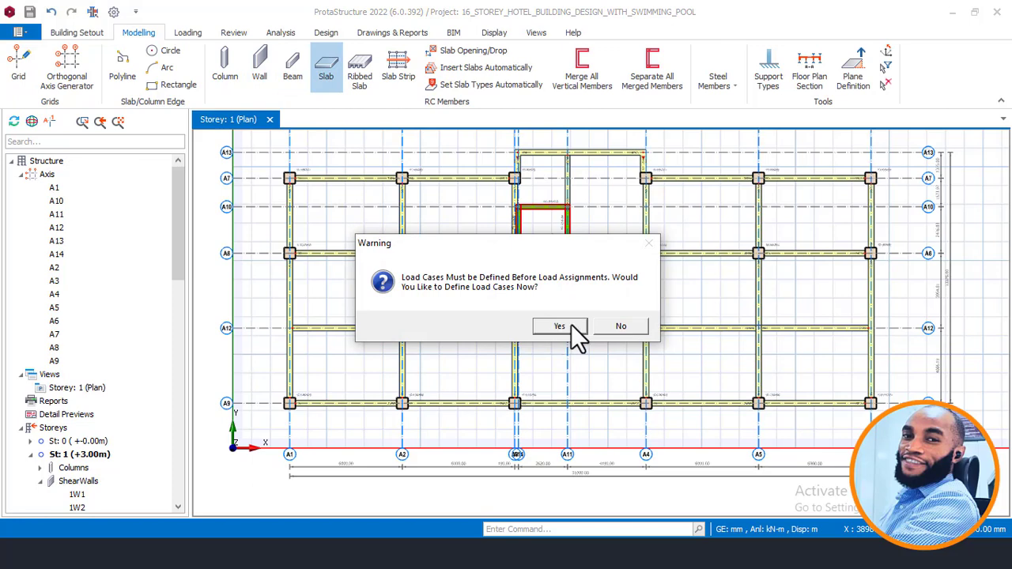
pyautogui.click(570, 330)
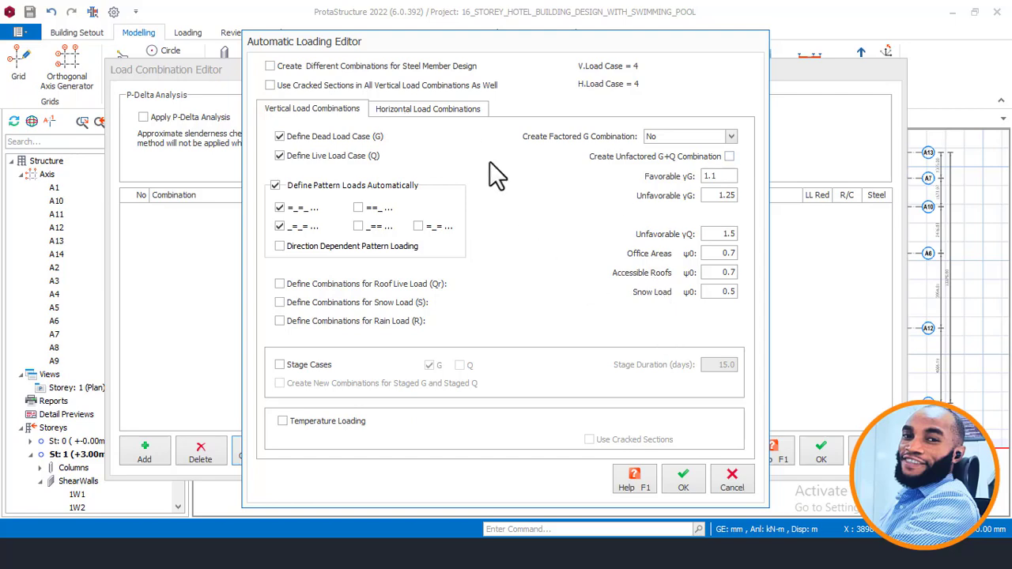
pyautogui.moveTo(506, 45); pyautogui.dragTo(335, 33)
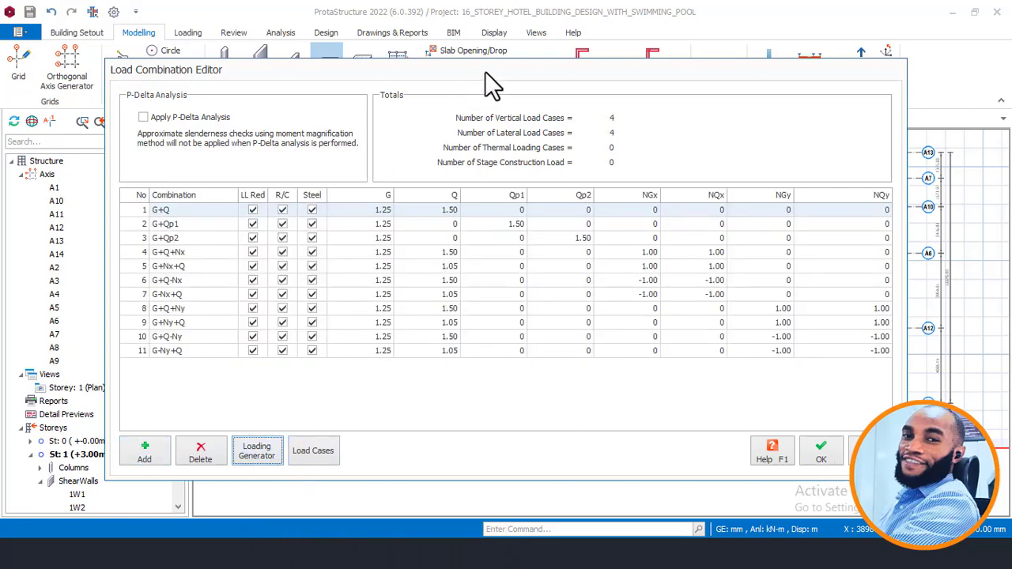
pyautogui.moveTo(485, 71); pyautogui.dragTo(342, 3)
pyautogui.click(677, 388)
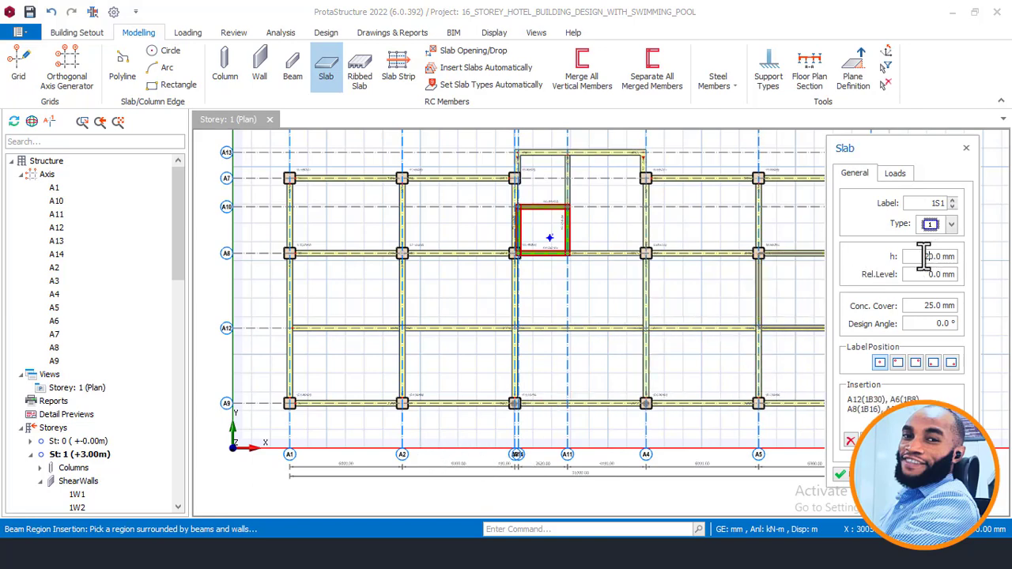
# Set the slab thickness to 150 mm, the dead load to 1.5 kN/m2 and the imposed load to 2.0 kN/m2 for Bedrooms in Hotels And Motels
pyautogui.moveTo(921, 257); pyautogui.dragTo(956, 257)
pyautogui.click(889, 173)
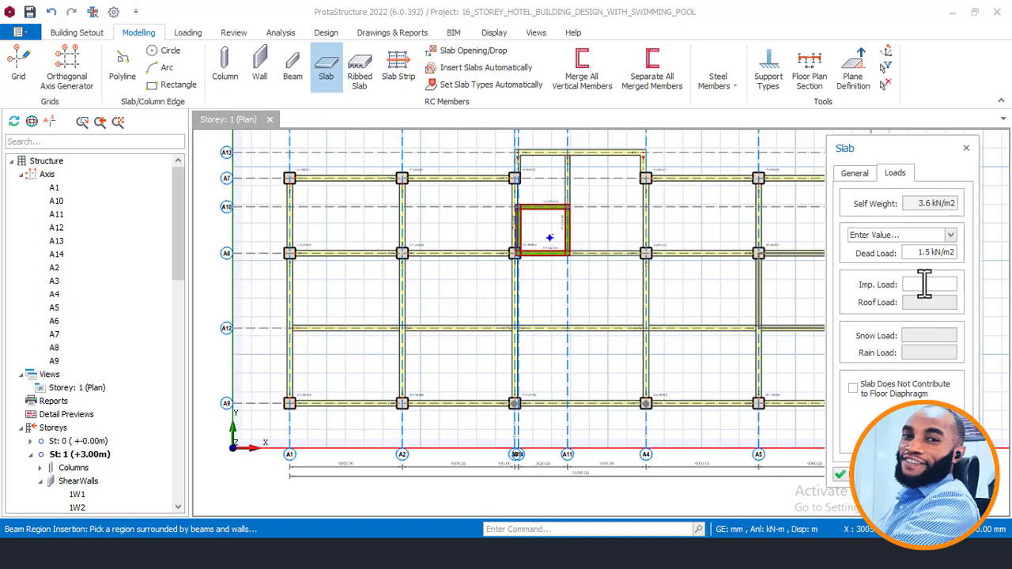
pyautogui.click(925, 284)
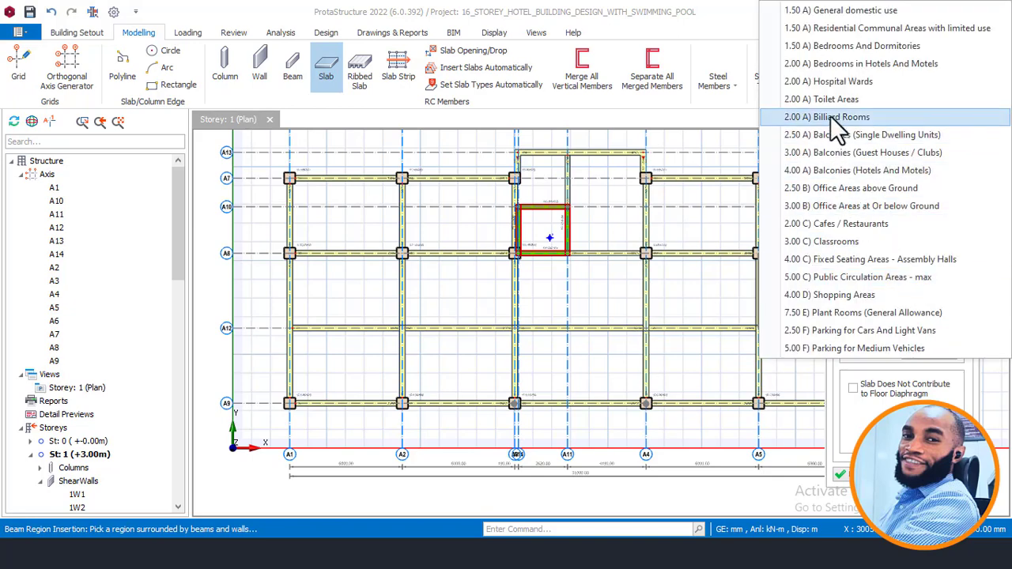
pyautogui.click(857, 63)
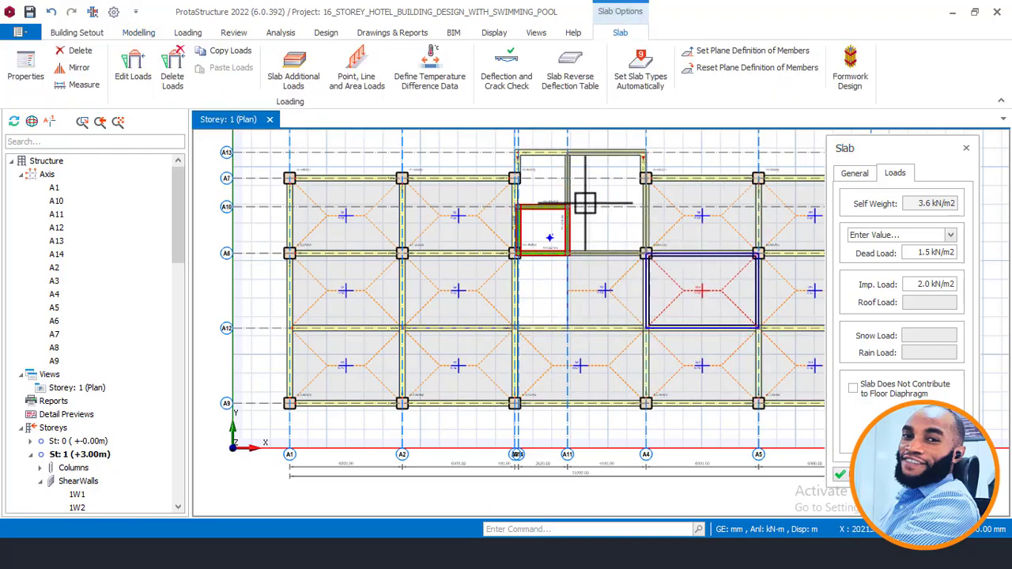
# Insert slabs in storey 1's bays, including between axes A13 and A10 beside A11, leaving the shear-wall core and the bay between A11 and A4 open
pyautogui.scroll(2, 535, 167)
pyautogui.scroll(-2, 528, 219)
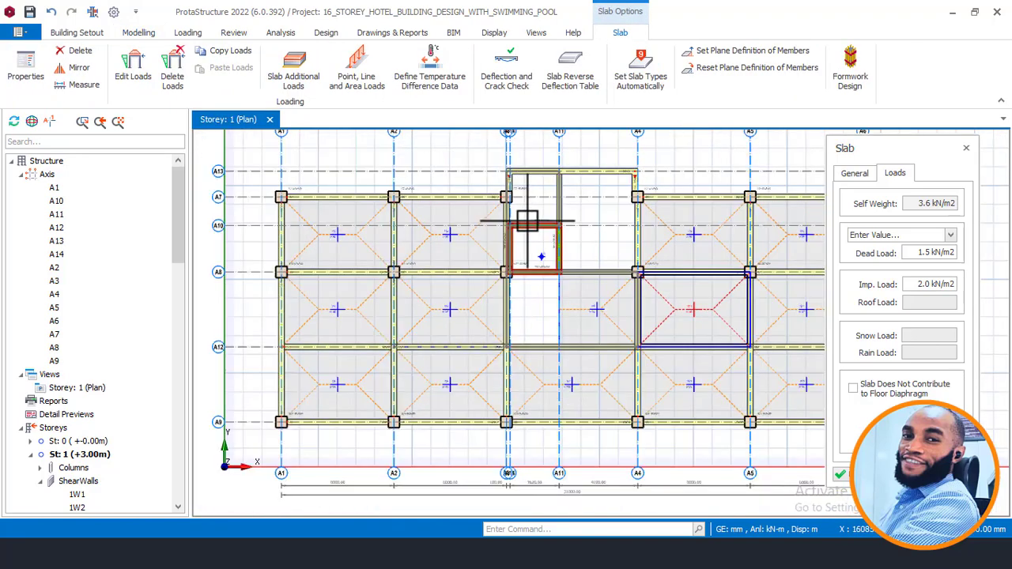
pyautogui.scroll(4, 474, 275)
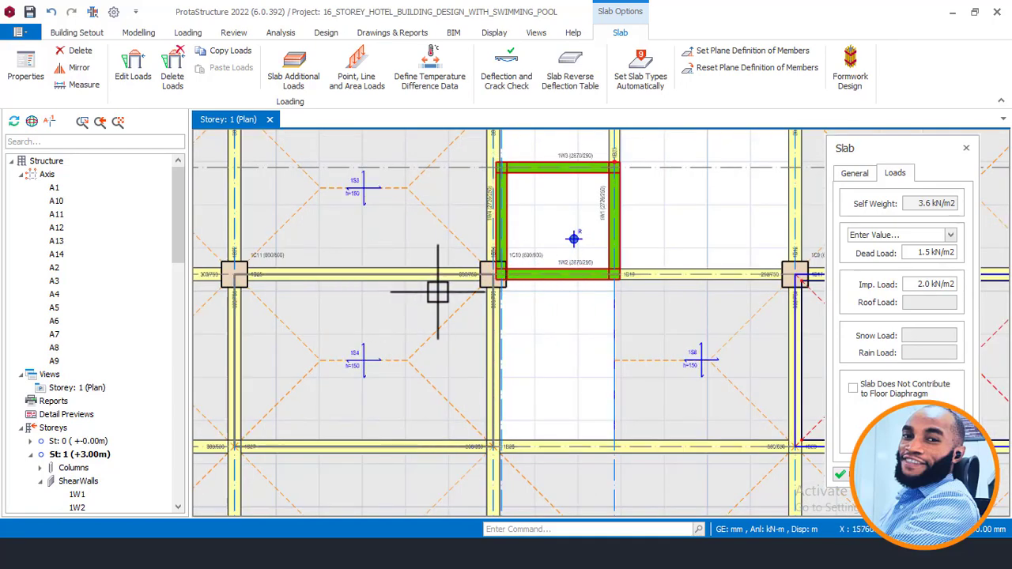
pyautogui.scroll(-1, 437, 292)
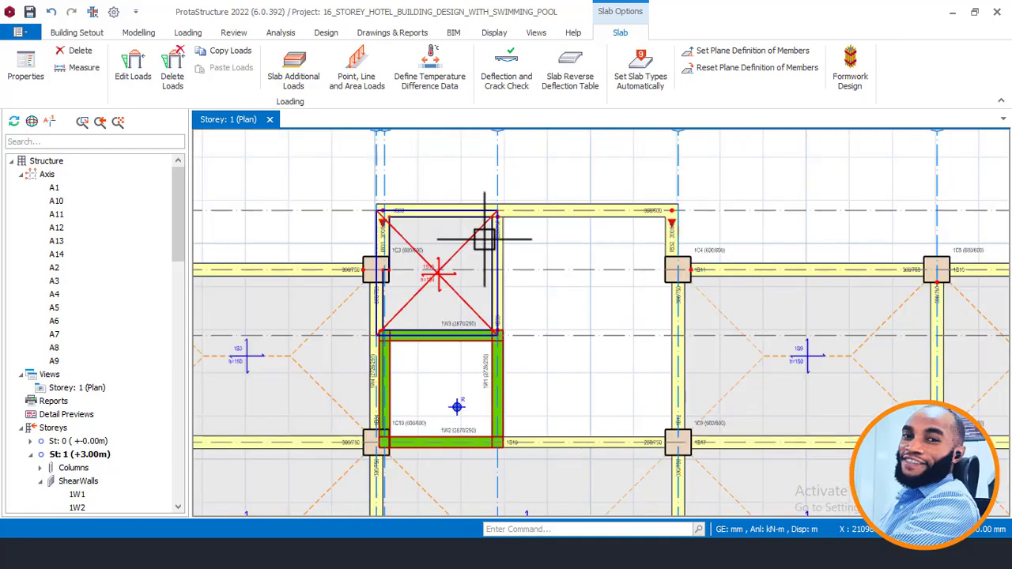
pyautogui.scroll(-3, 579, 206)
pyautogui.scroll(-2, 609, 198)
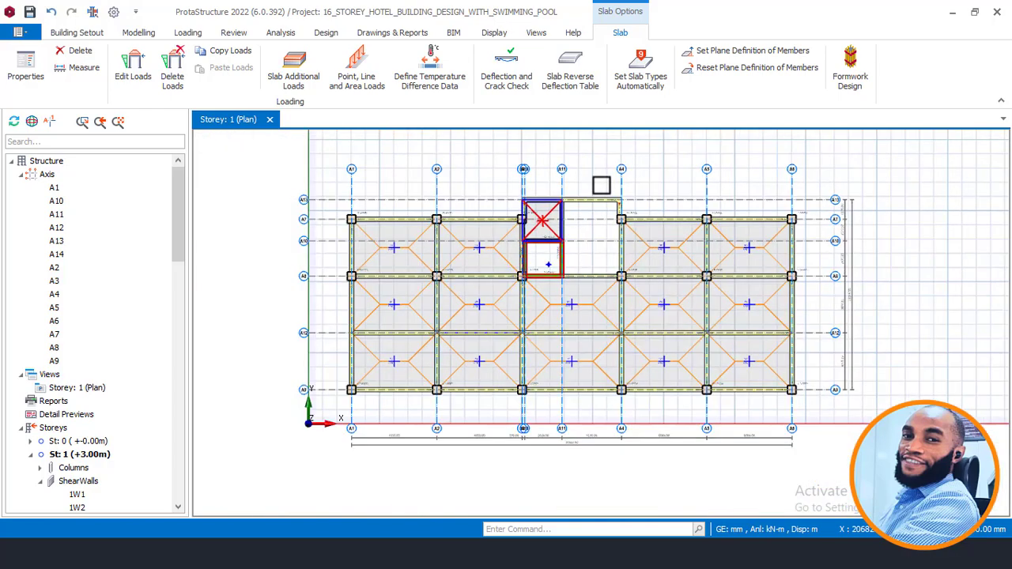
pyautogui.scroll(1, 560, 282)
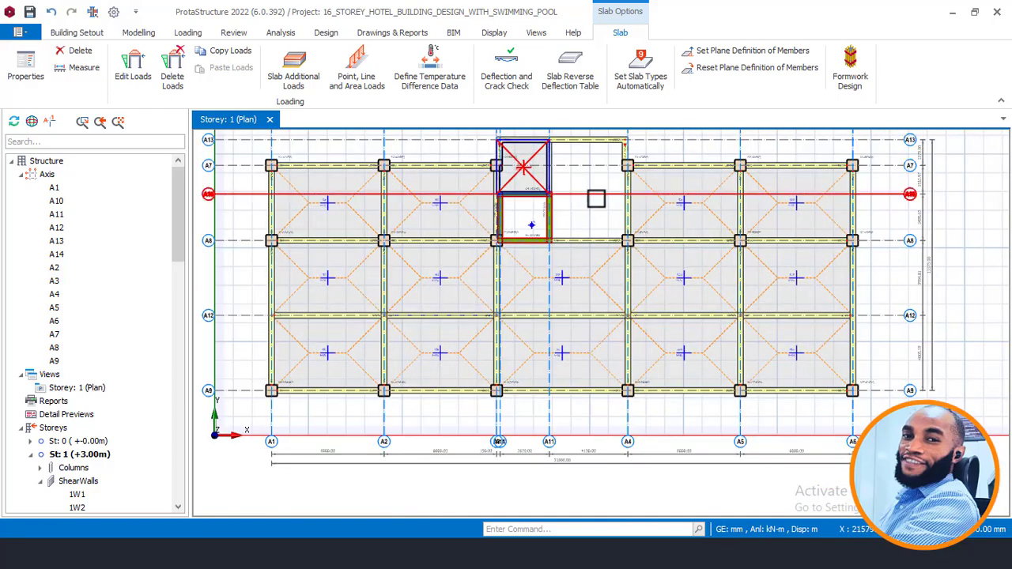
pyautogui.scroll(1, 558, 177)
pyautogui.moveTo(558, 176); pyautogui.dragTo(552, 217, button='middle')
pyautogui.scroll(-1, 552, 217)
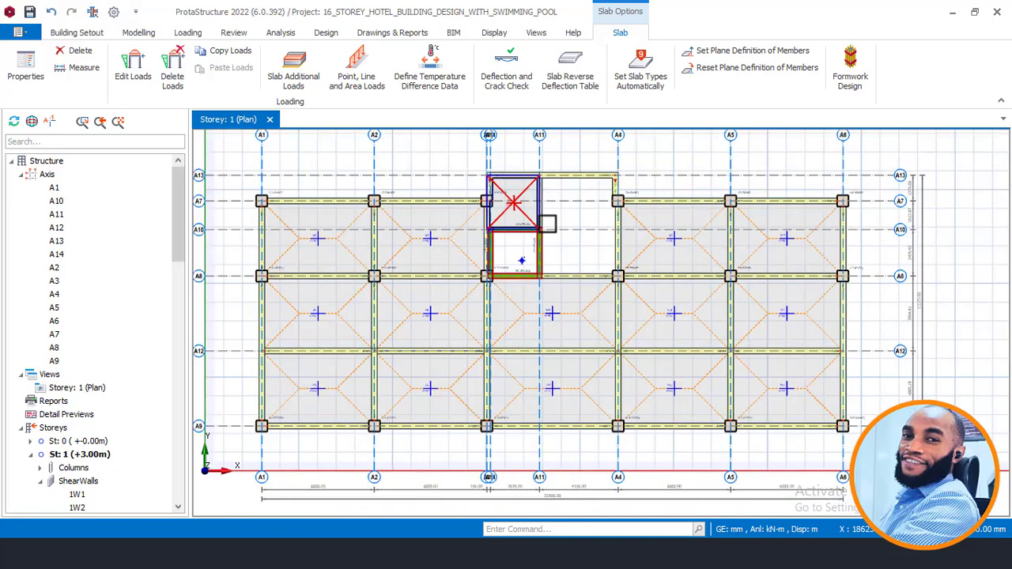